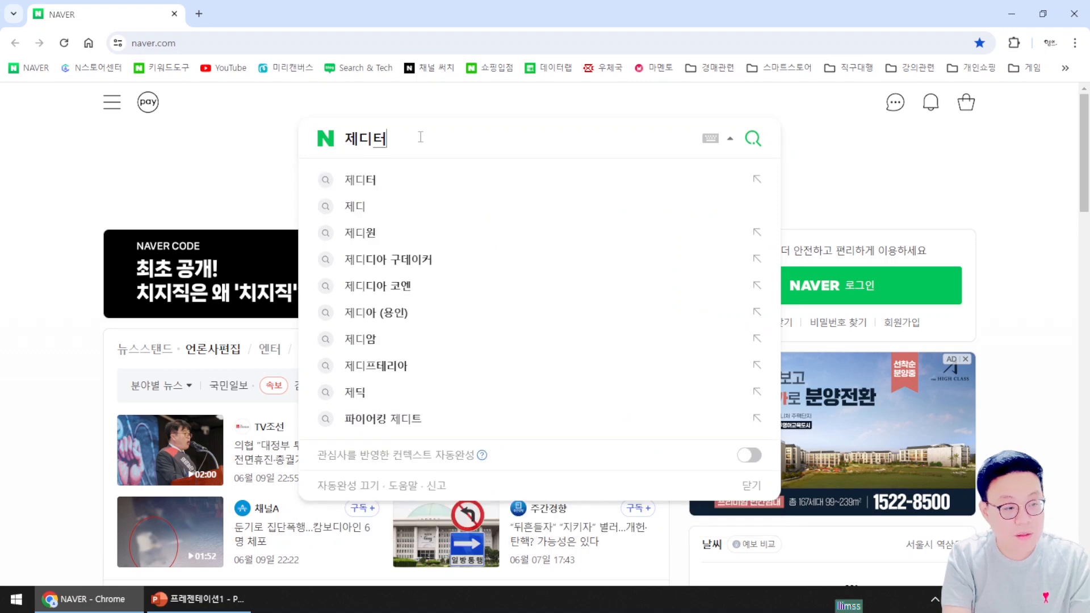
Search Naver for 제디터, open brand.geditor.co.kr in a new tab, and log out there
key("Return")
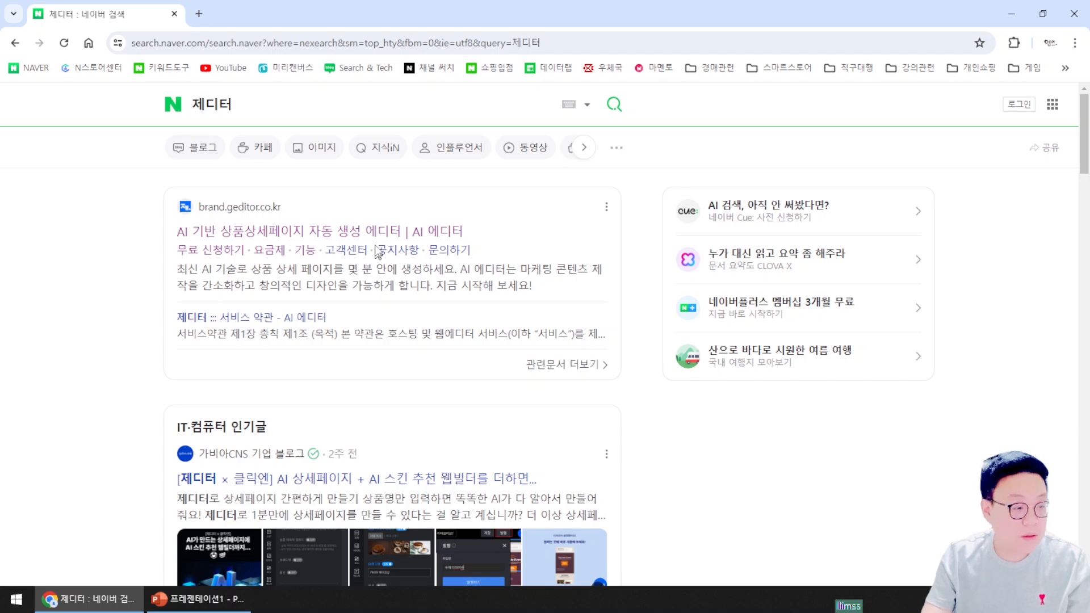
left_click(363, 231)
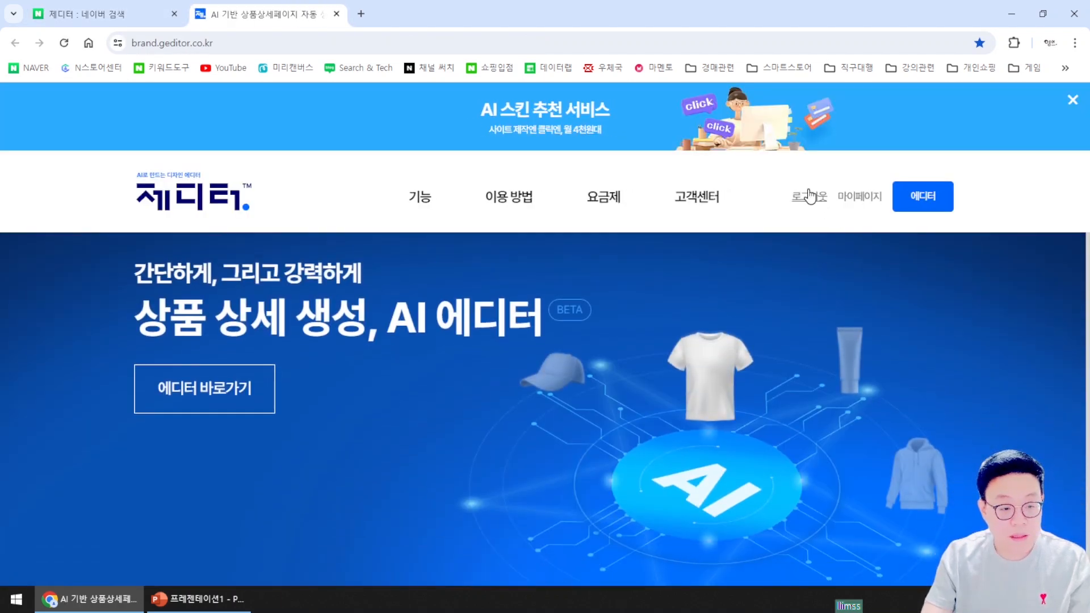
left_click(808, 203)
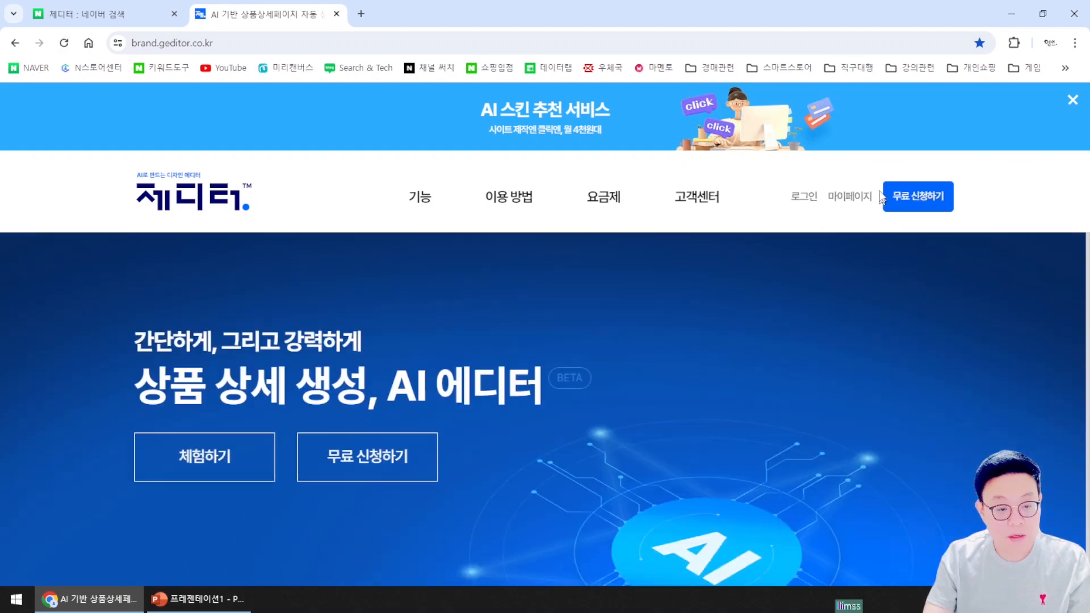
Reach the gabia login through 무료 신청하기, look over the member signup page, and close it
left_click(920, 198)
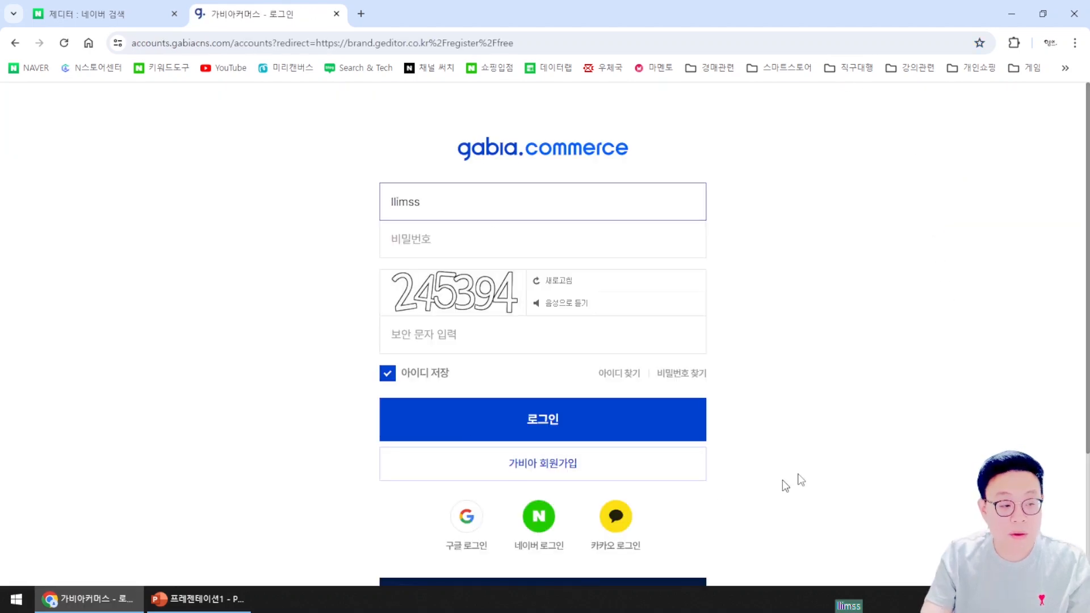
scroll(611, 222, "down", 2)
scroll(601, 233, "up", 2)
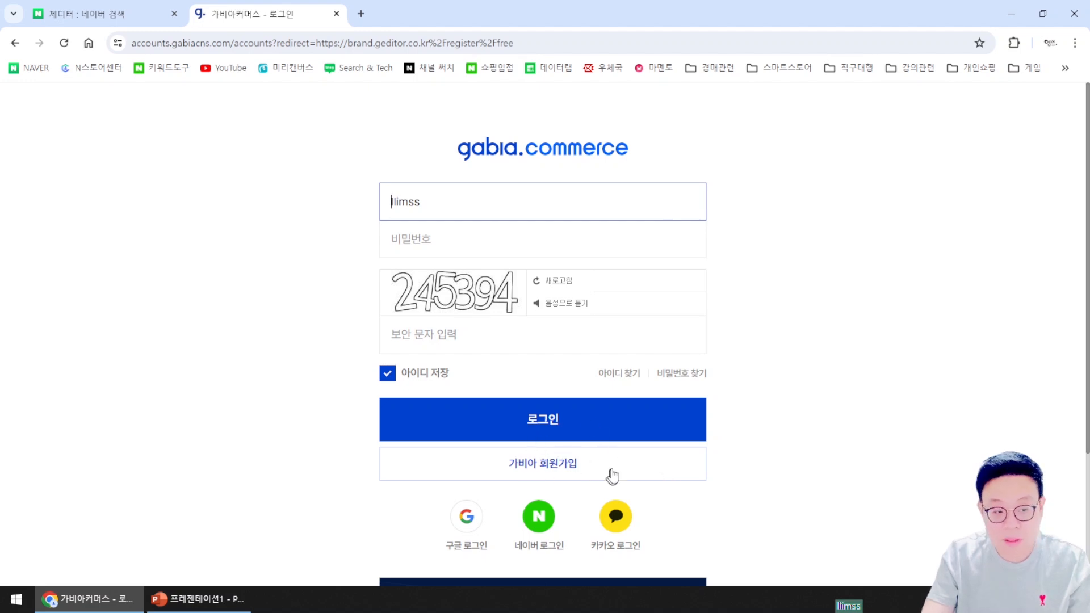
scroll(633, 475, "down", 1)
scroll(732, 463, "up", 1)
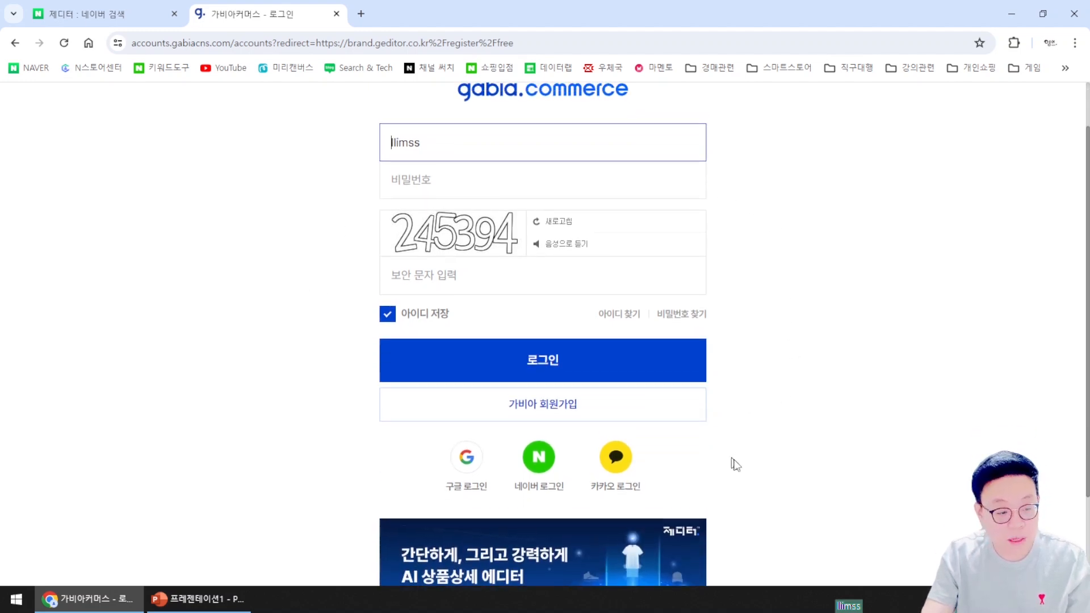
left_click(536, 471)
scroll(799, 410, "down", 3)
scroll(803, 416, "down", 4)
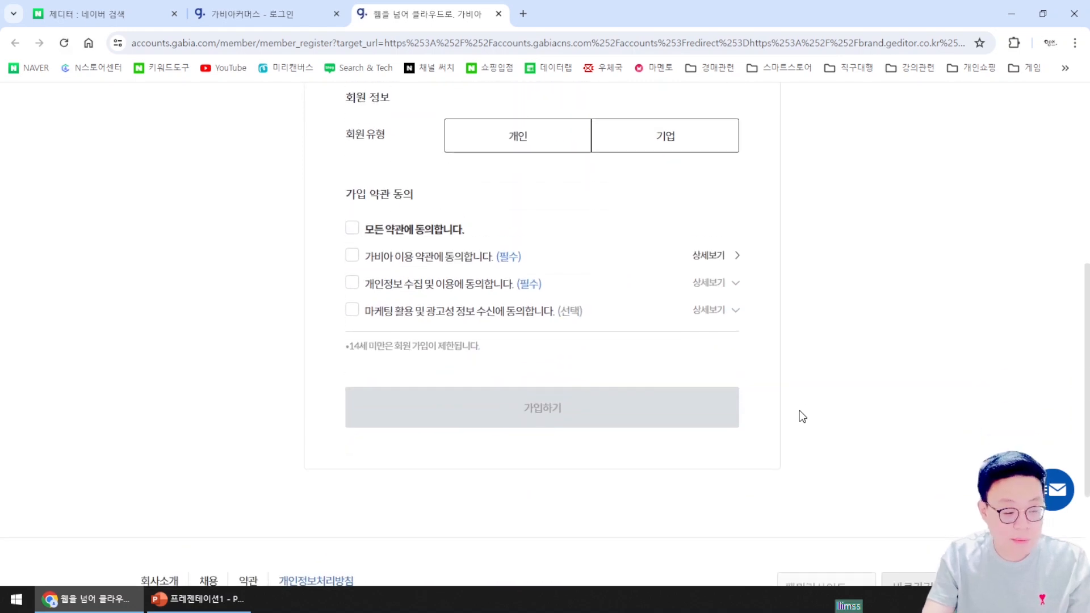
scroll(802, 416, "up", 6)
left_click(498, 14)
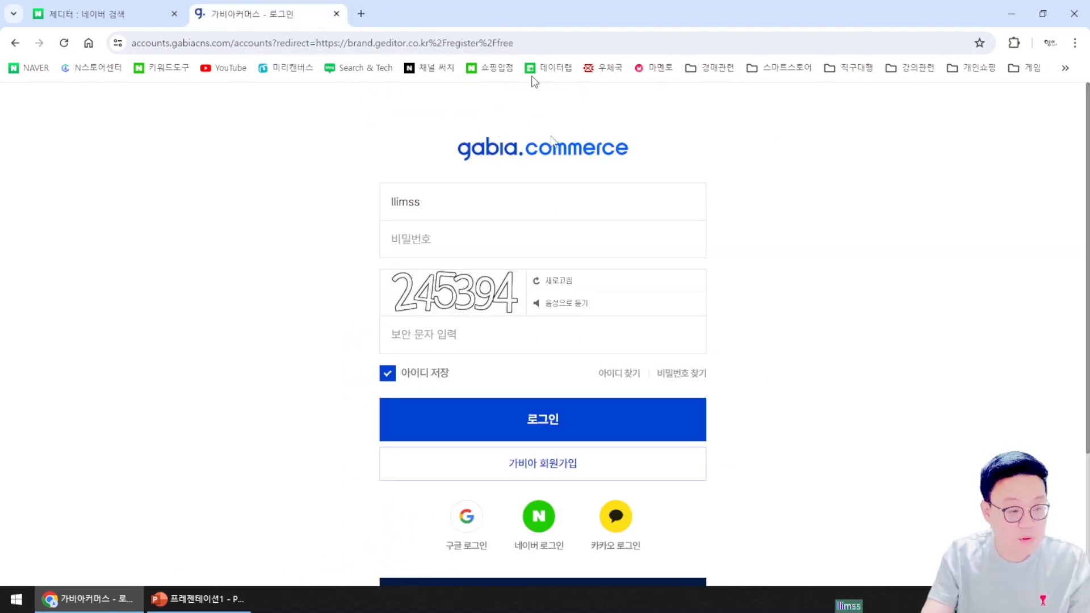
Log in with the account password and security code, confirm the notice, and dismiss the editor tip
left_click(495, 246)
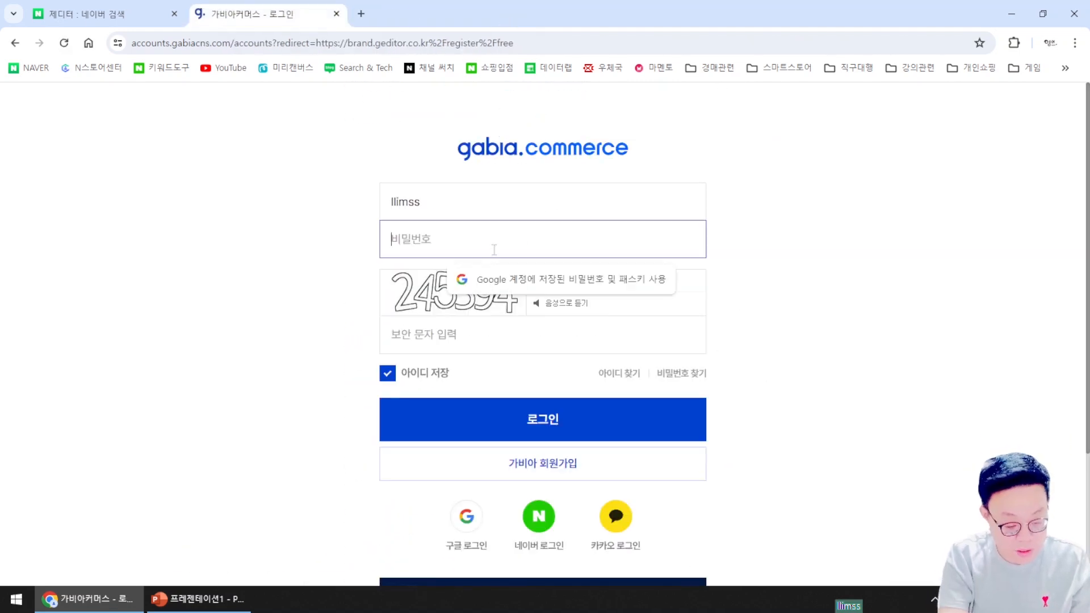
type("****")
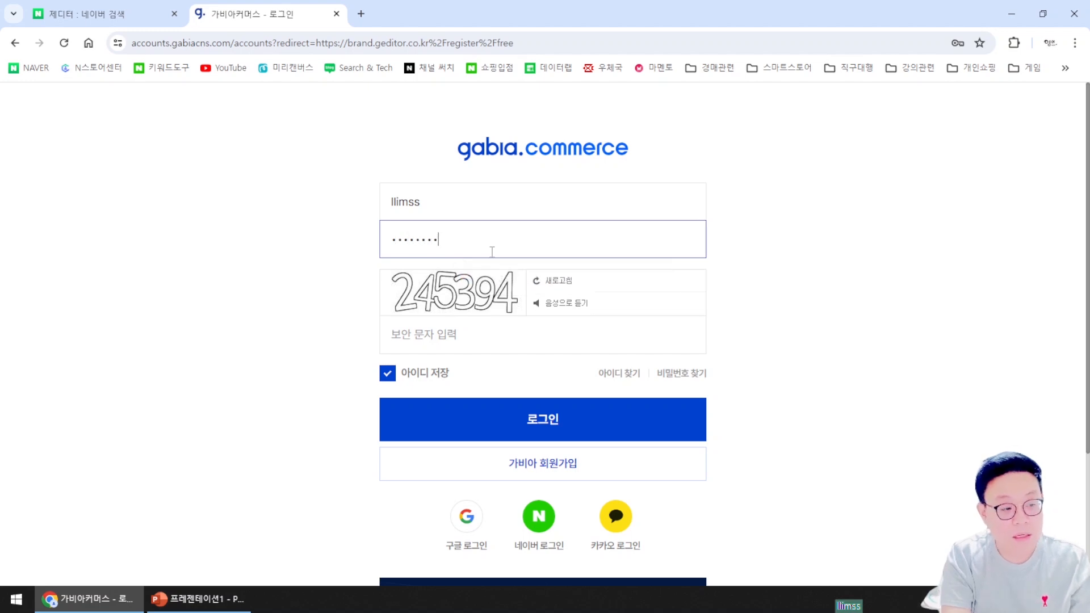
left_click(517, 335)
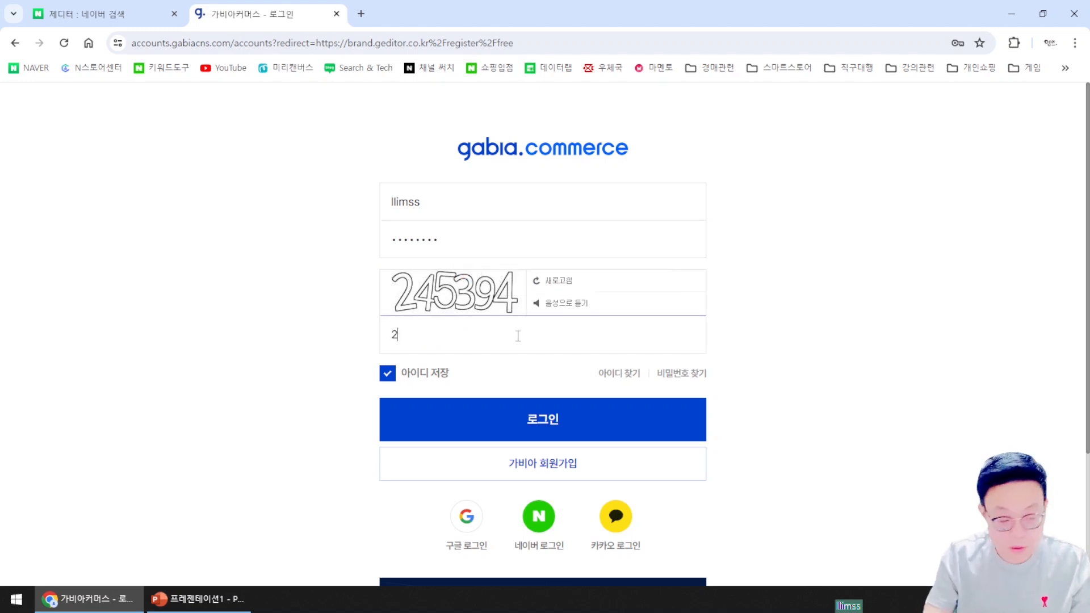
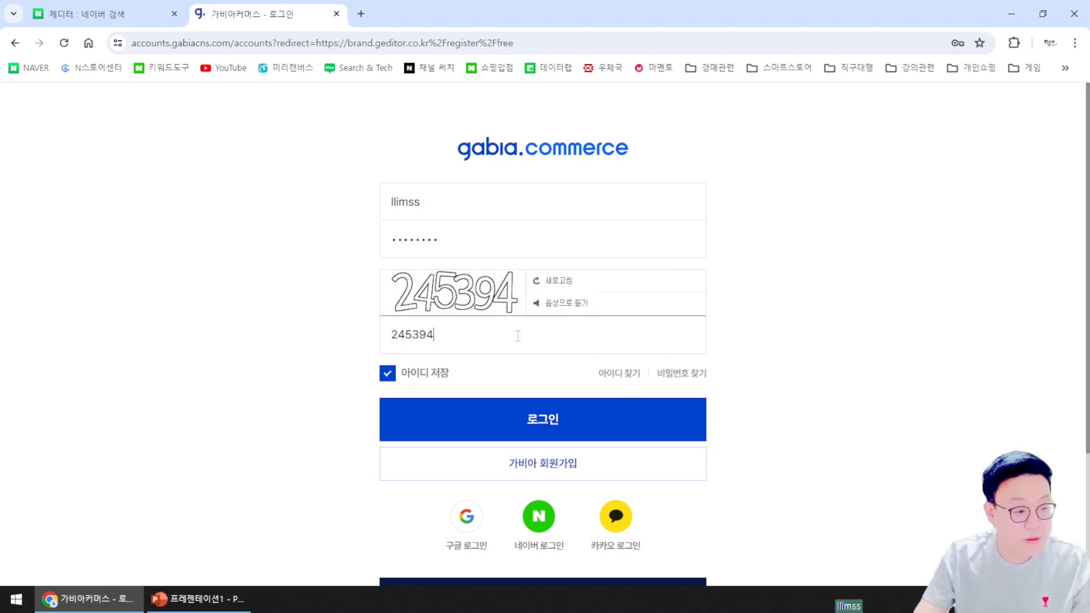
left_click(543, 418)
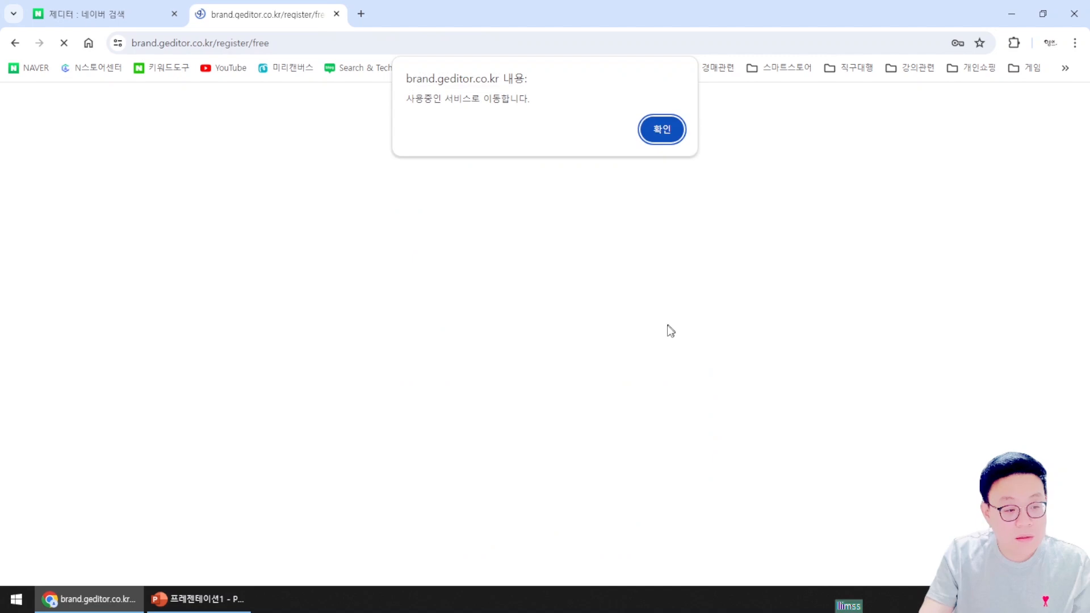
left_click(658, 131)
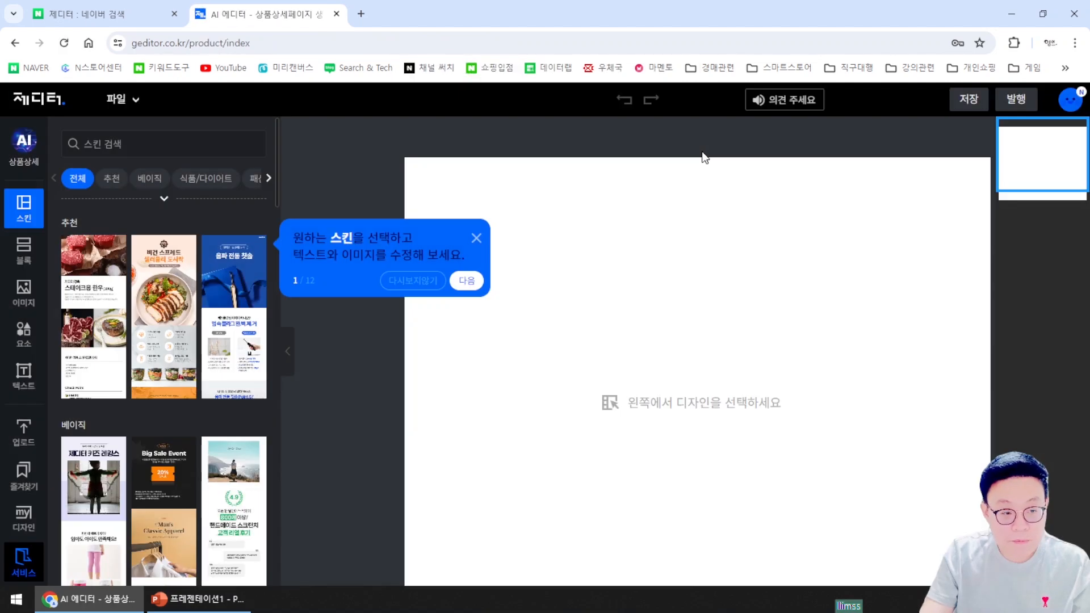
left_click(478, 237)
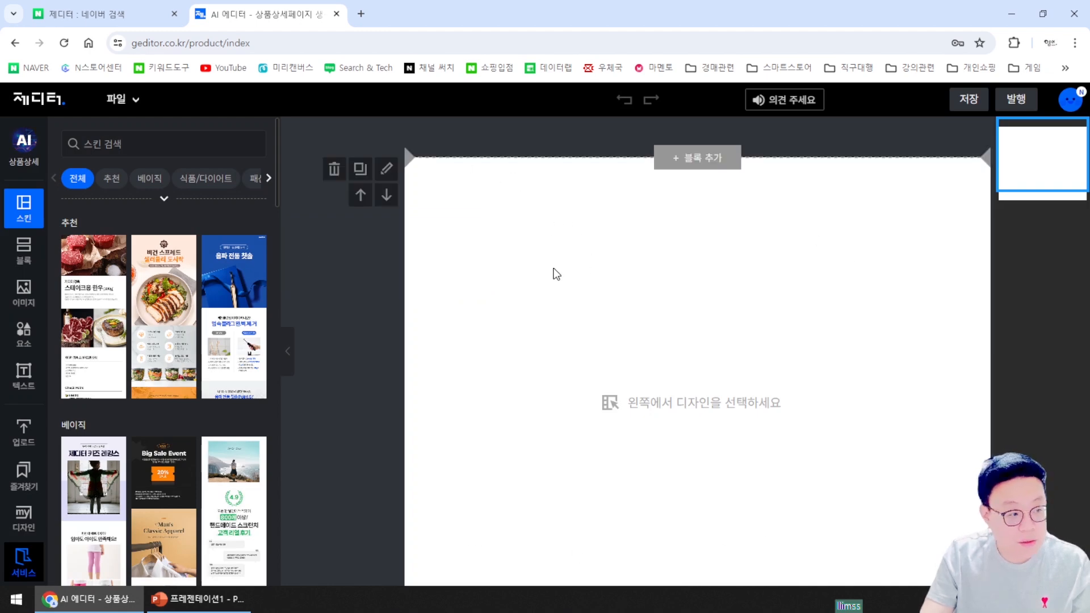
left_click(29, 98)
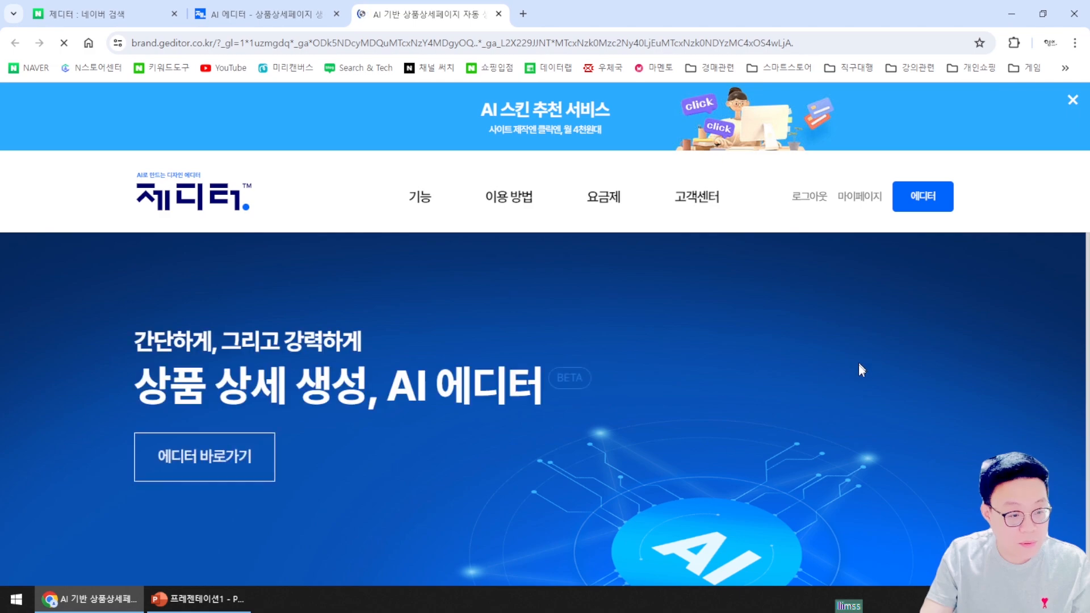
Scroll through the homepage's feature cards and notices, then launch the editor via 에디터 바로가기
scroll(813, 463, "down", 6)
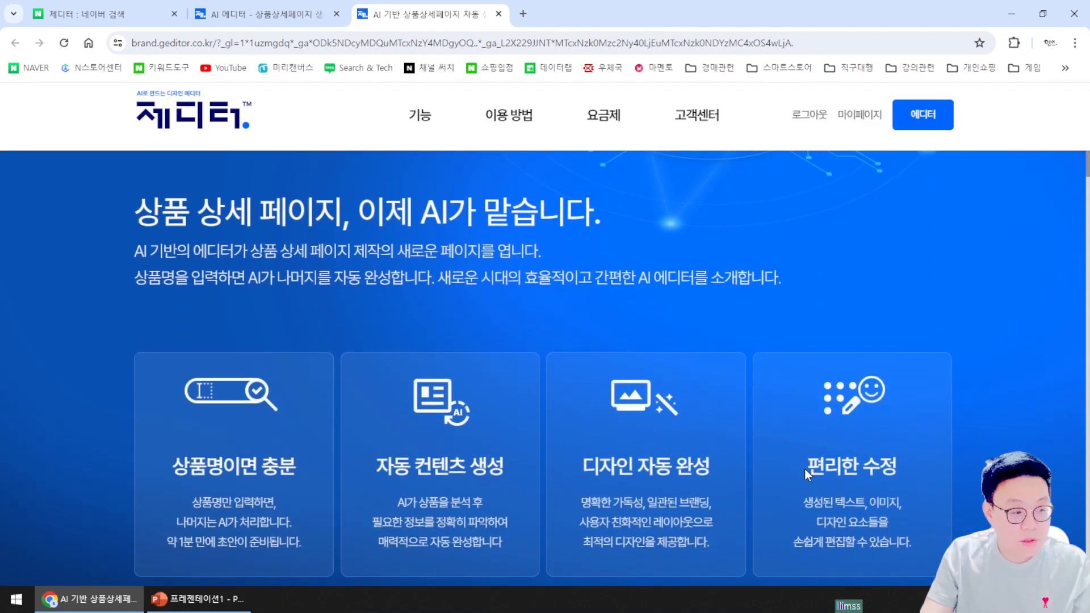
scroll(805, 474, "up", 2)
scroll(805, 476, "down", 8)
scroll(806, 478, "up", 4)
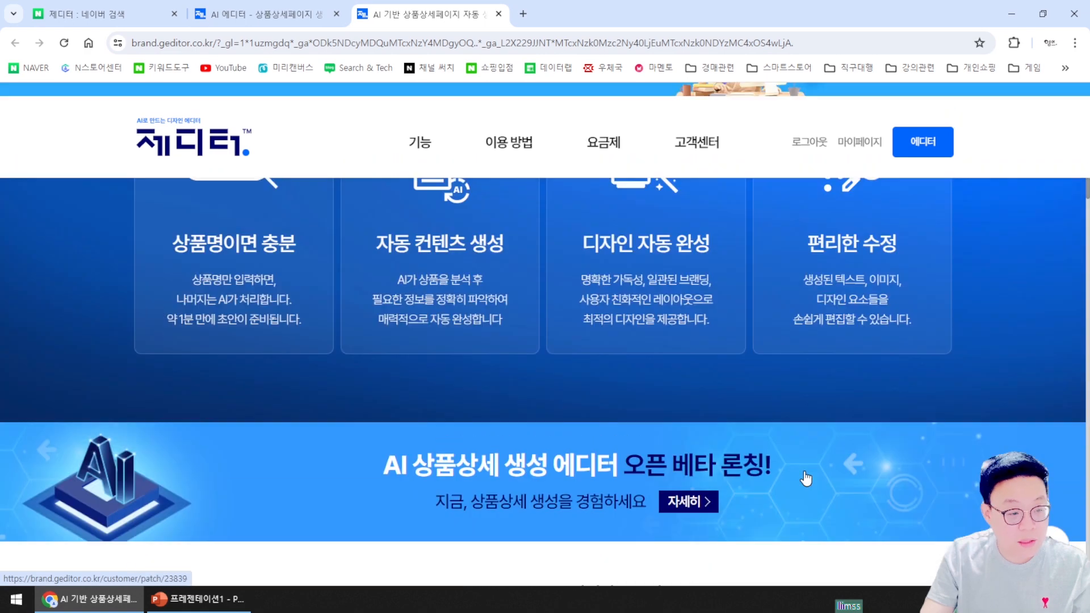
scroll(806, 479, "up", 5)
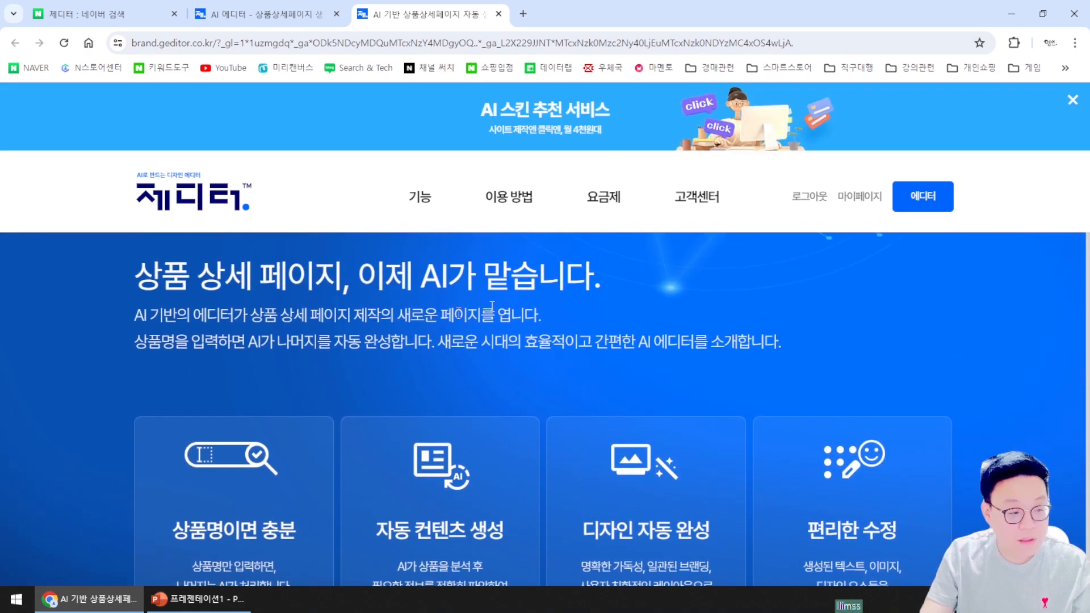
scroll(475, 360, "down", 2)
scroll(603, 290, "down", 1)
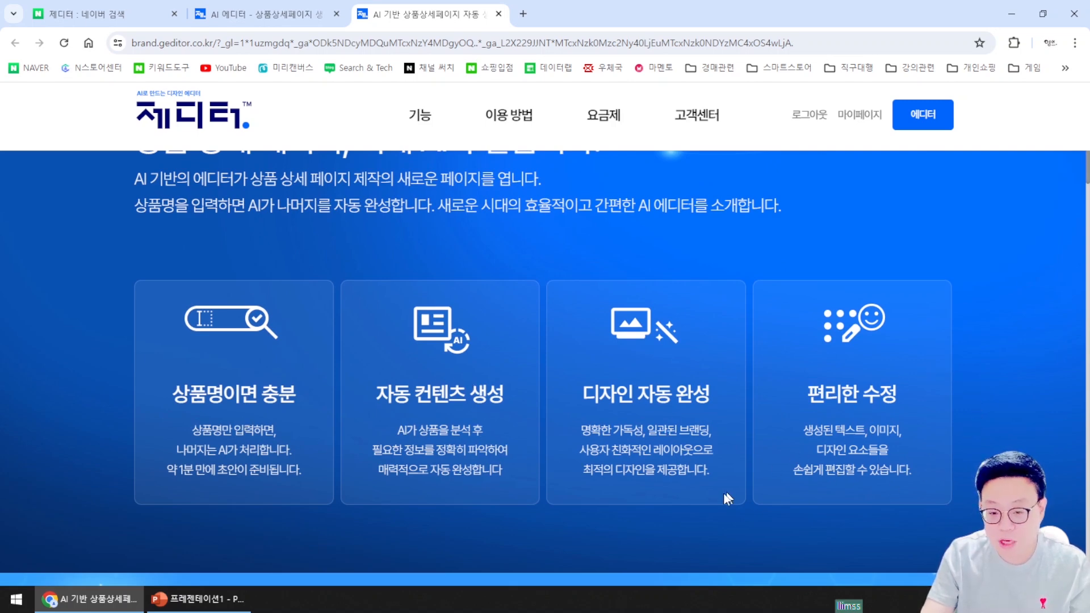
scroll(743, 455, "down", 2)
scroll(844, 472, "up", 6)
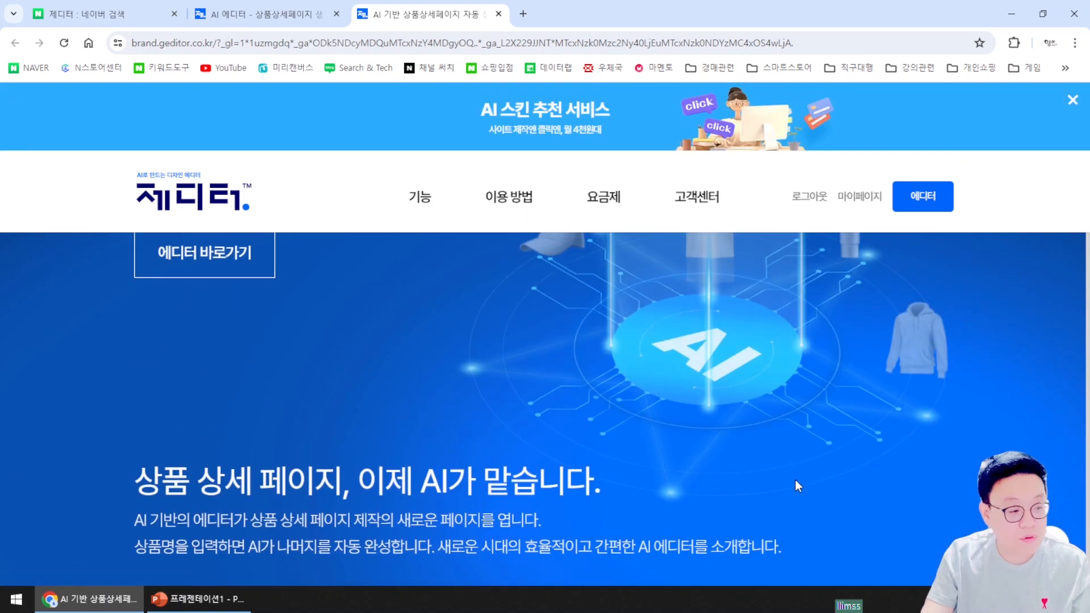
scroll(786, 480, "down", 5)
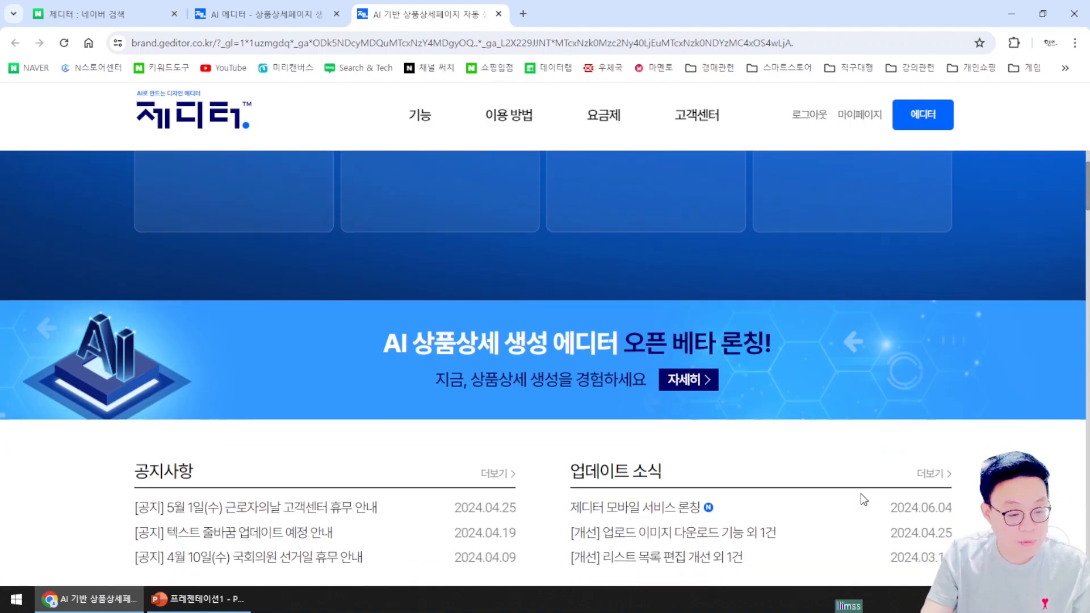
scroll(861, 494, "down", 5)
scroll(614, 301, "up", 8)
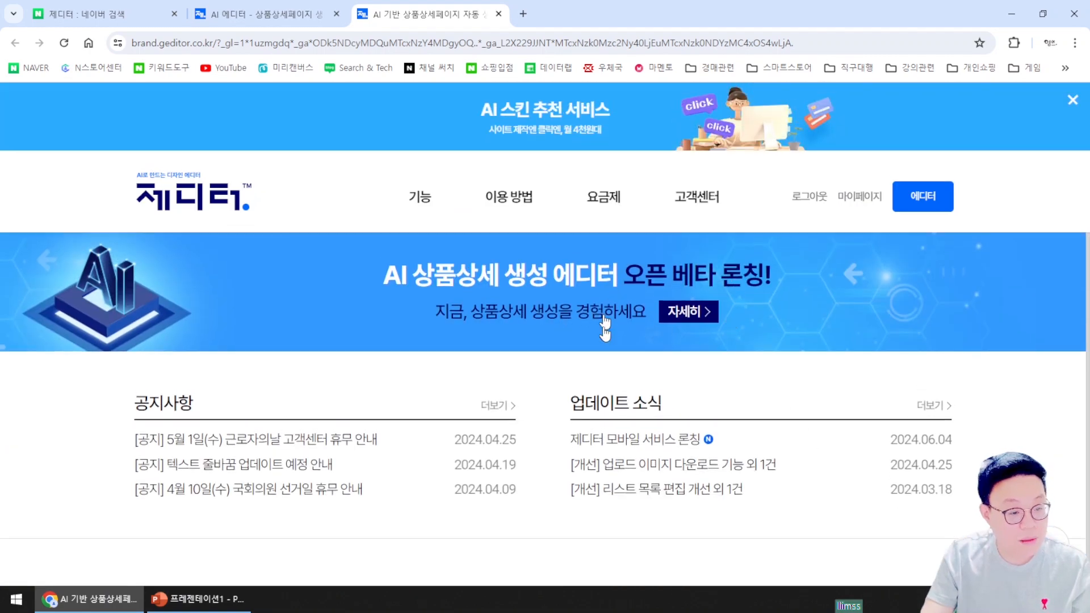
scroll(772, 369, "up", 5)
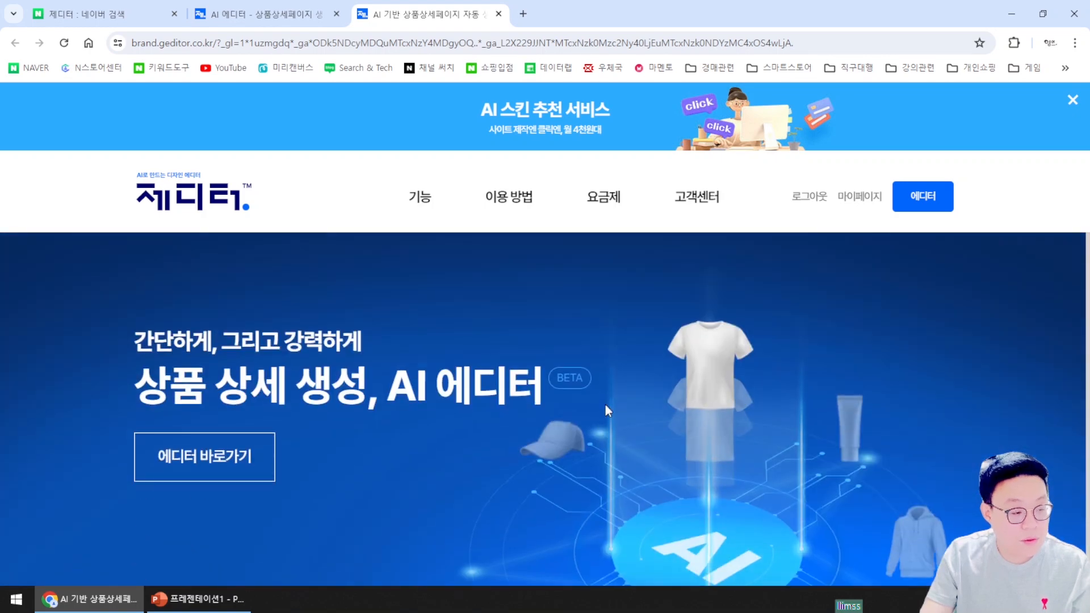
left_click(214, 468)
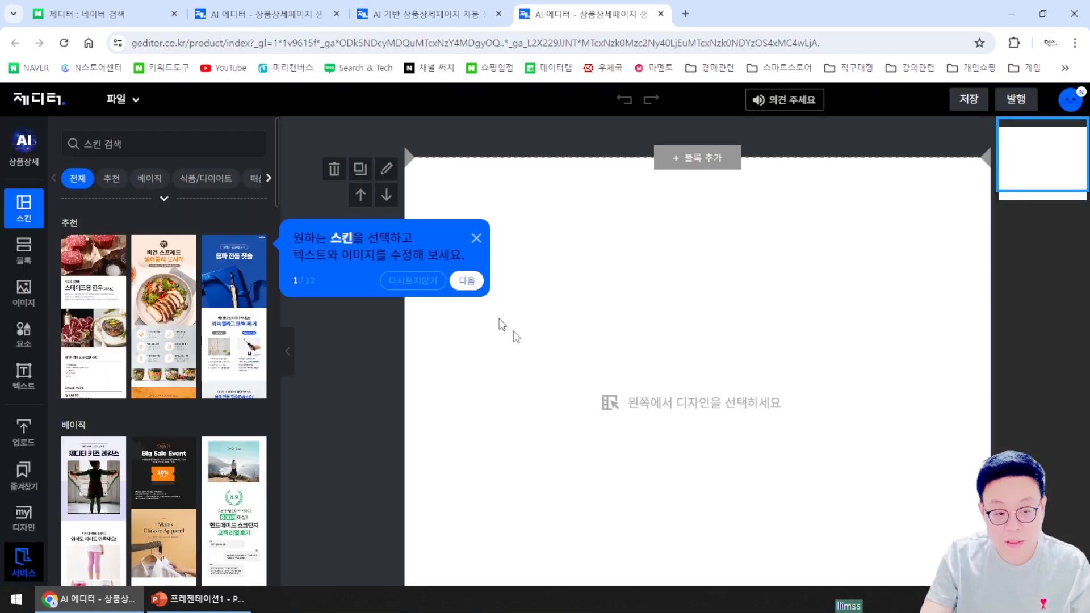
Dismiss the new editor's tip, close the older editor tab after confirming, and return to the new one
left_click(476, 239)
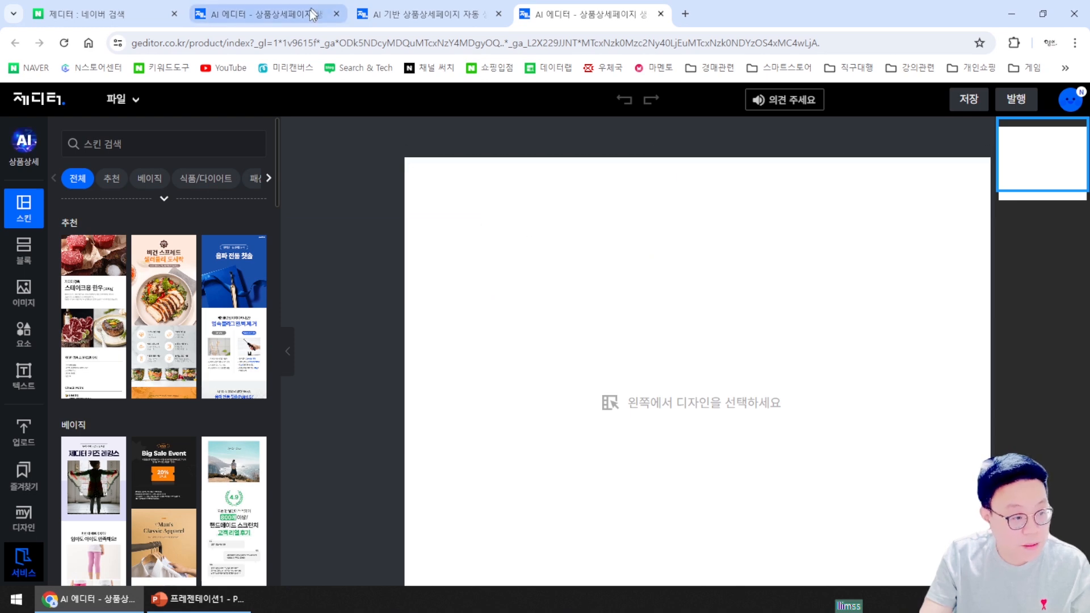
left_click(336, 14)
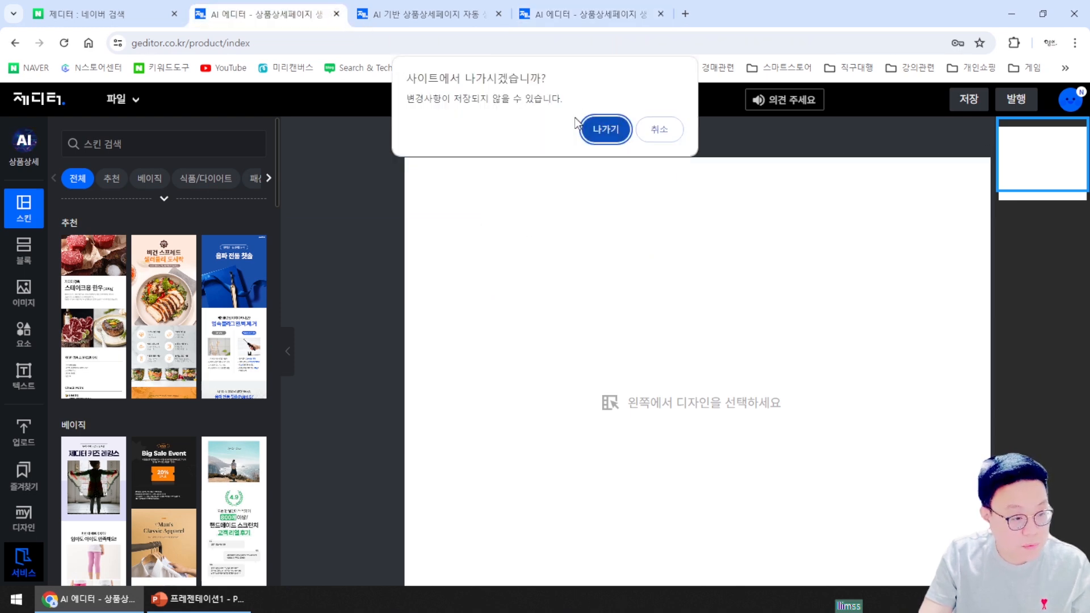
left_click(593, 133)
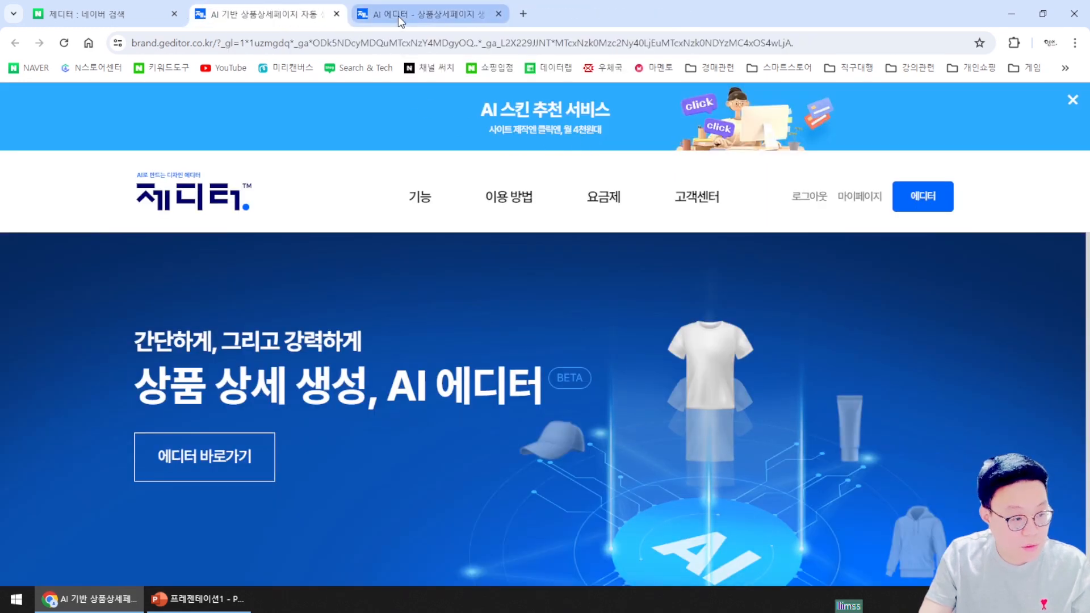
left_click(397, 16)
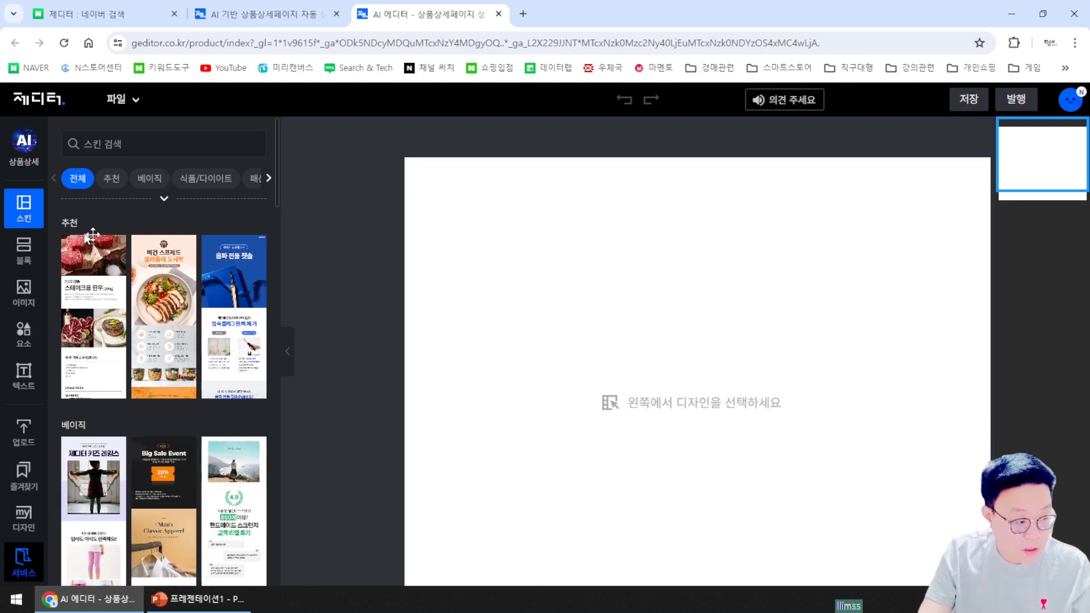
Apply the blue 음파 전동 칫솔 skin, scroll through all its sections, then deselect the photo
left_click(234, 318)
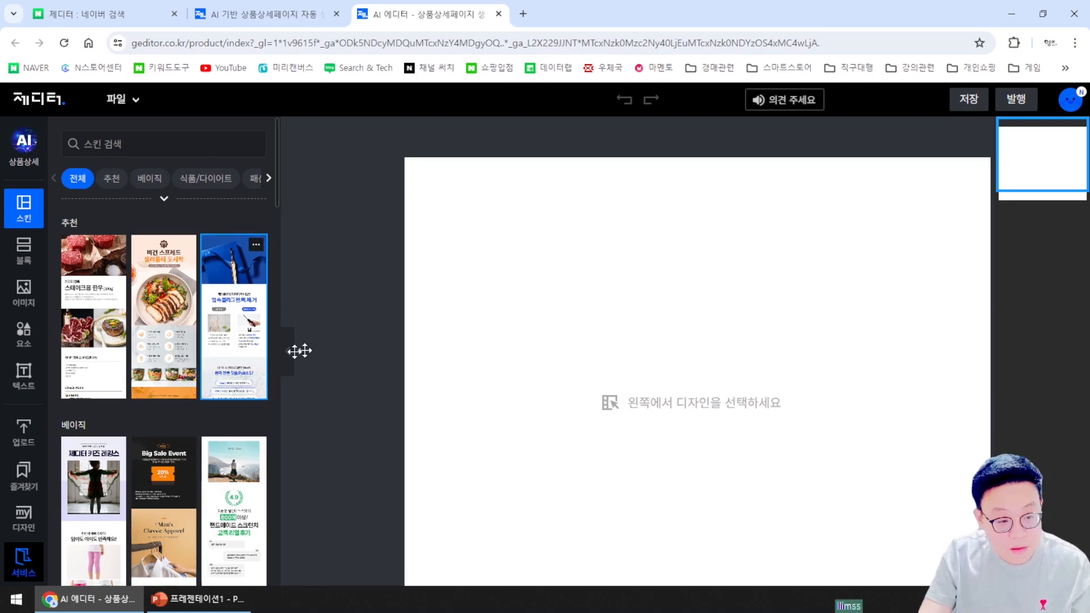
scroll(744, 372, "down", 10)
scroll(794, 294, "up", 5)
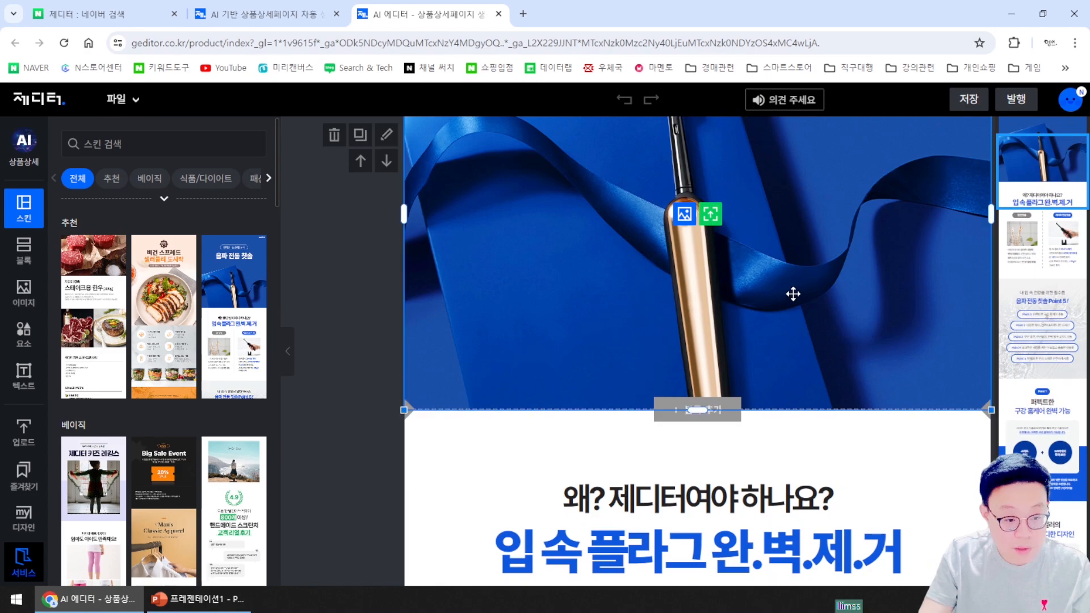
left_click(793, 294)
scroll(812, 370, "down", 15)
scroll(806, 383, "down", 15)
scroll(771, 401, "down", 15)
scroll(738, 417, "down", 9)
scroll(732, 412, "up", 7)
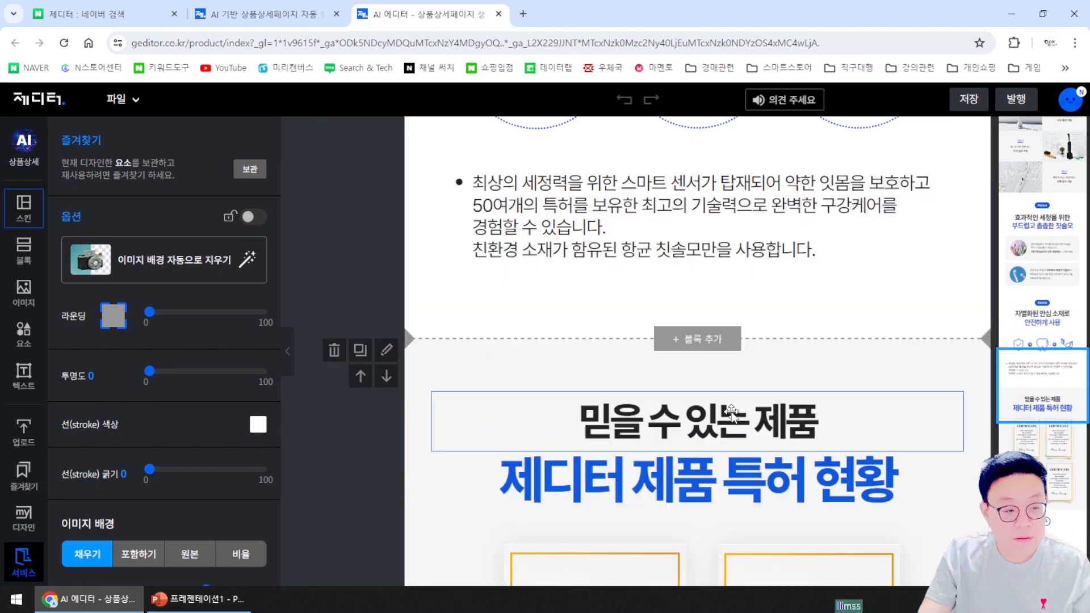
scroll(732, 412, "up", 20)
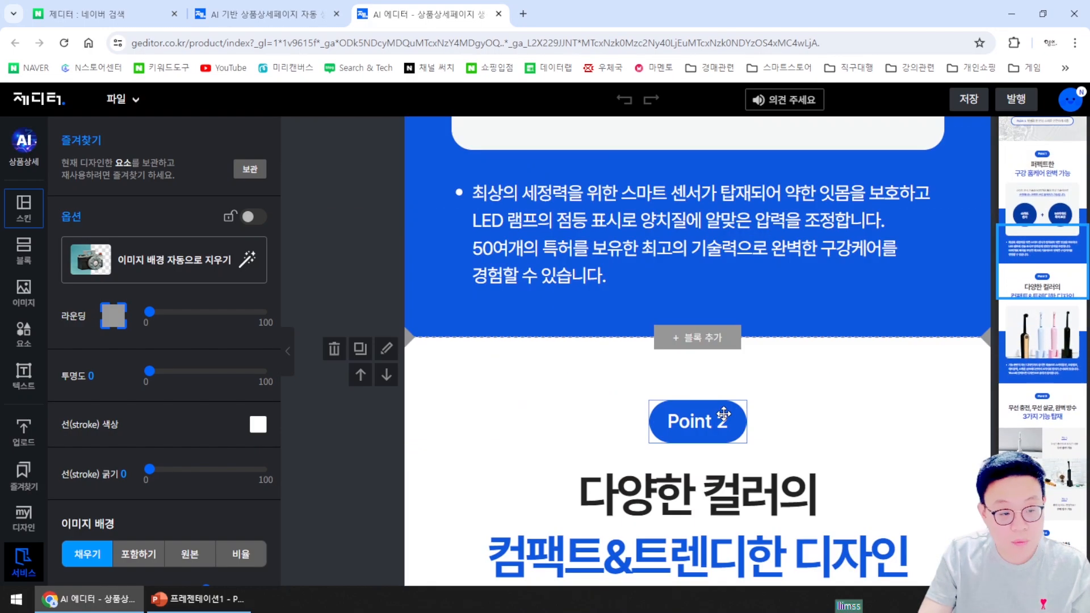
scroll(723, 413, "up", 20)
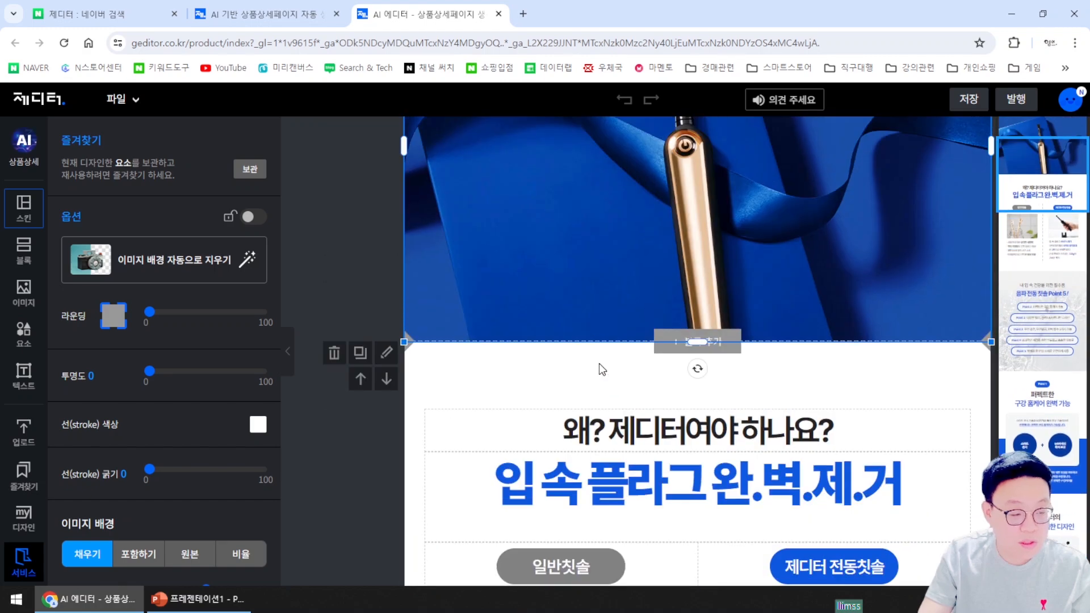
scroll(599, 363, "up", 5)
left_click(340, 281)
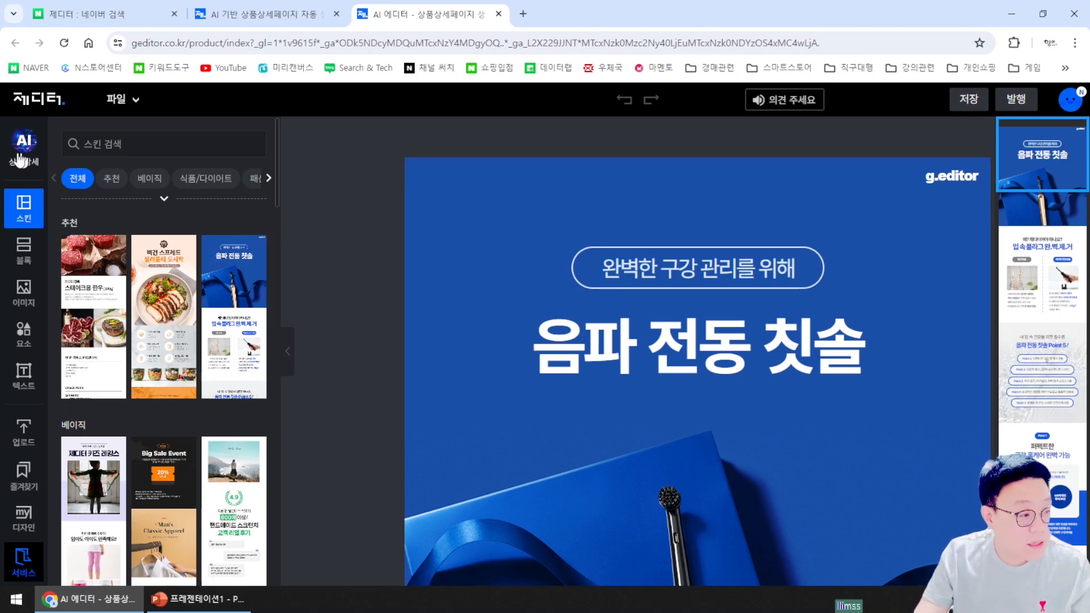
Swap the skin for the 비건 스프레드 샐러디 도시락 one, confirming the replacement, and review it
left_click(219, 314)
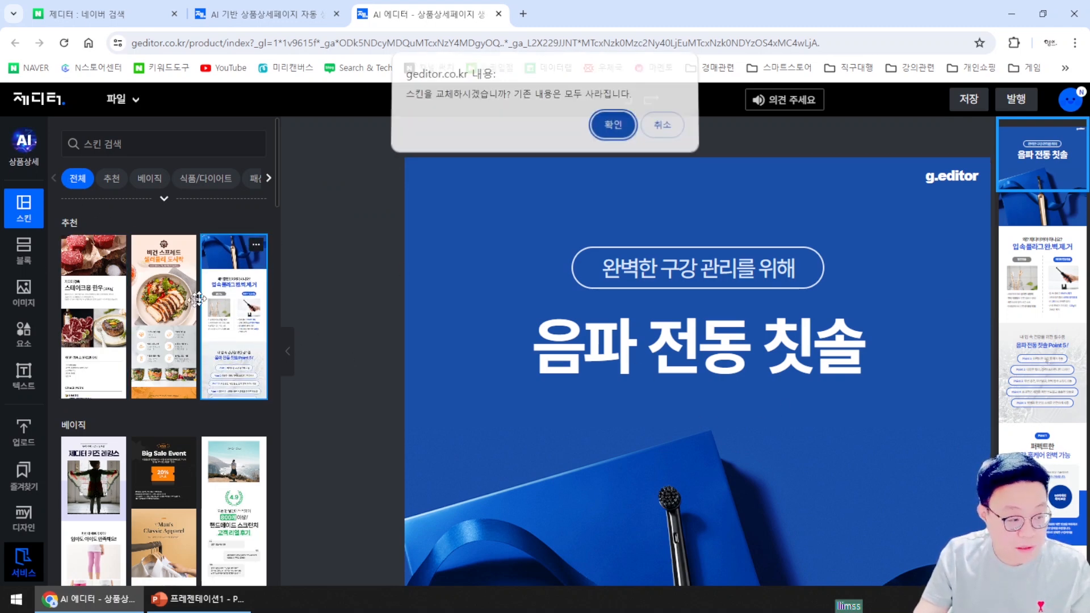
left_click(672, 133)
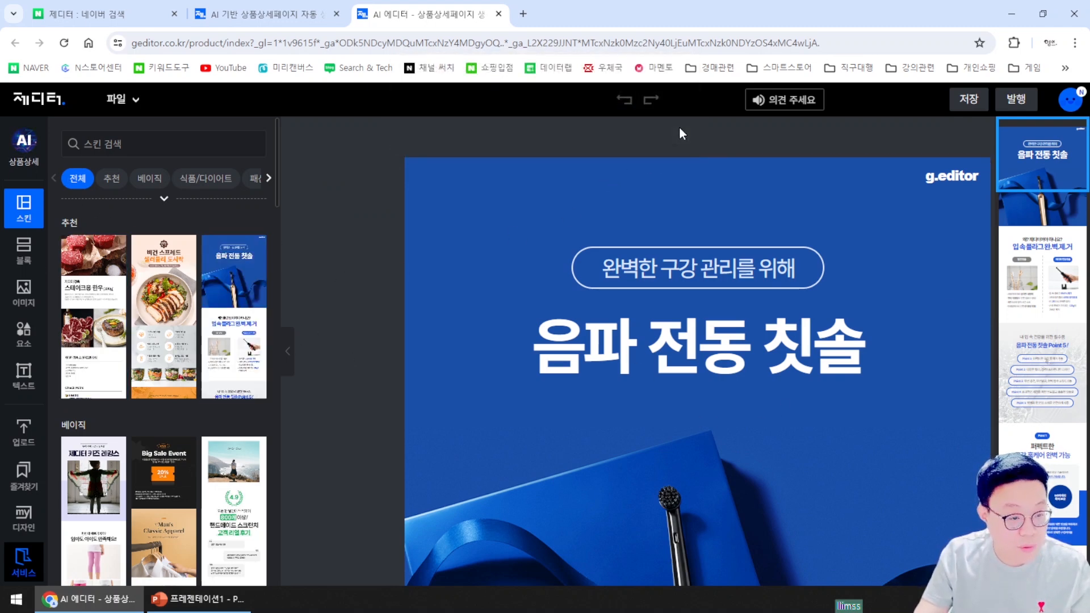
left_click(149, 316)
left_click(613, 129)
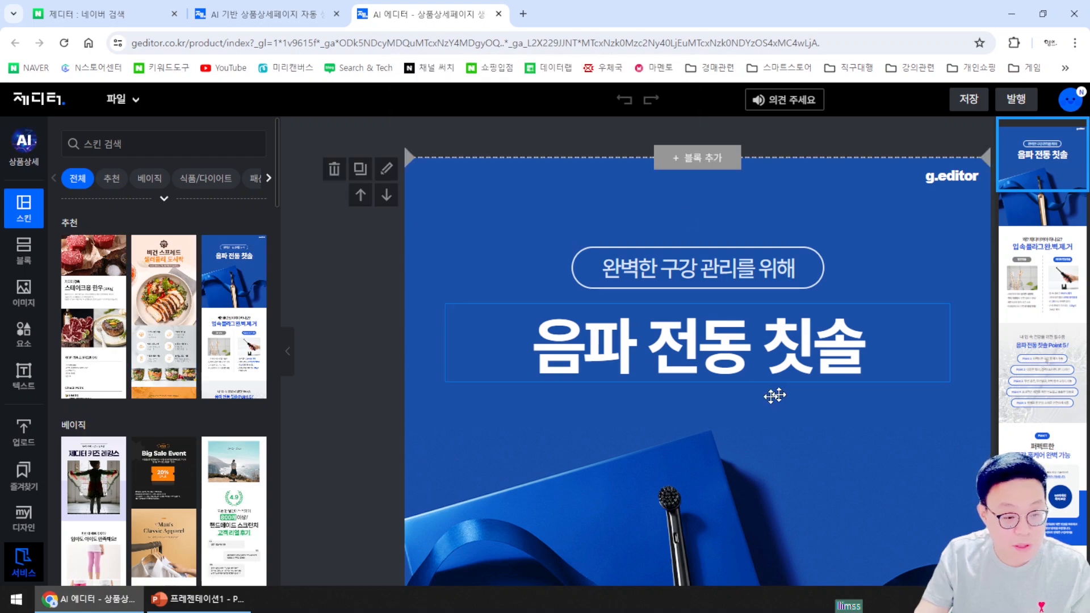
scroll(778, 387, "down", 10)
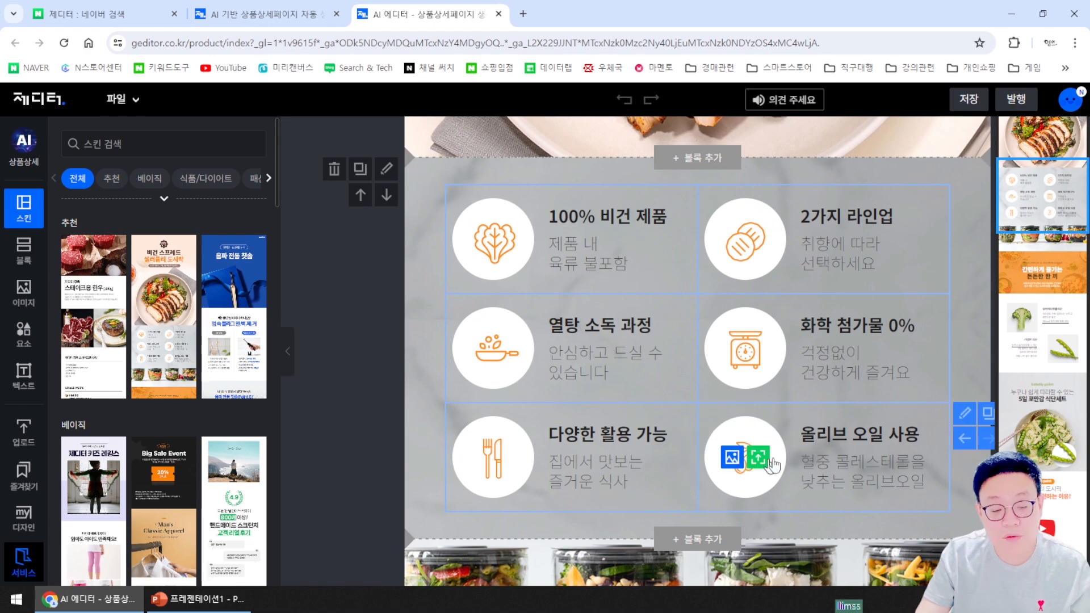
scroll(761, 438, "up", 10)
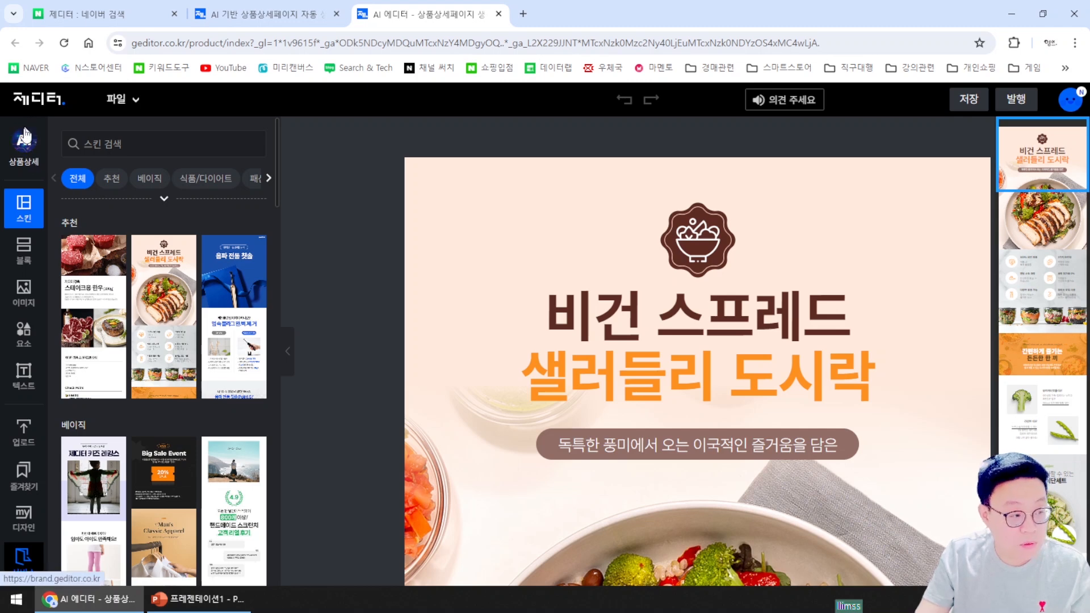
Open the AI 상품상세 form and enter 나이키 운동화 as the product name
left_click(26, 164)
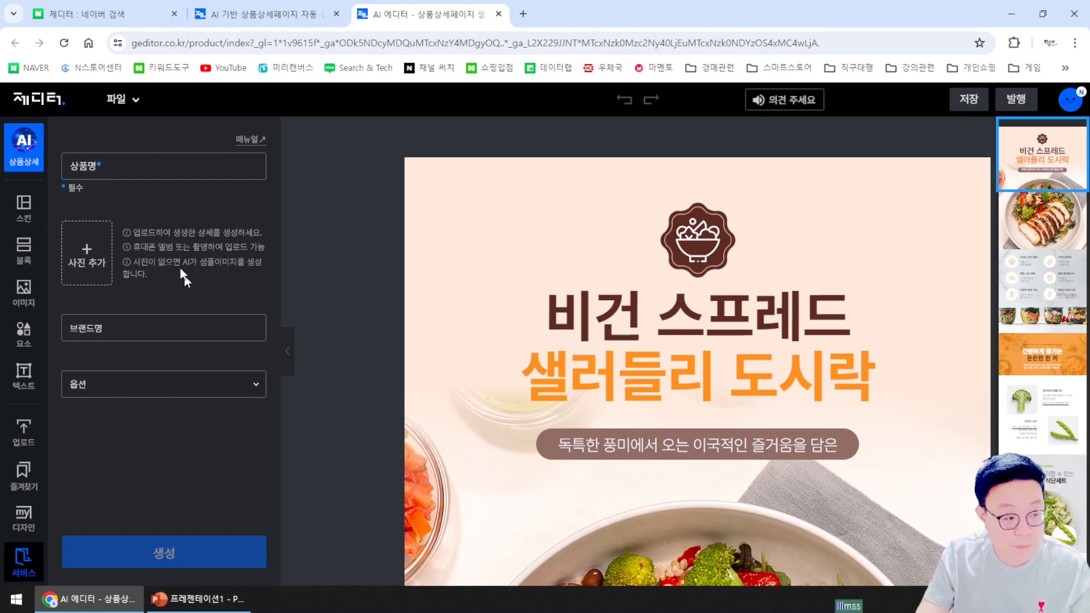
left_click(108, 160)
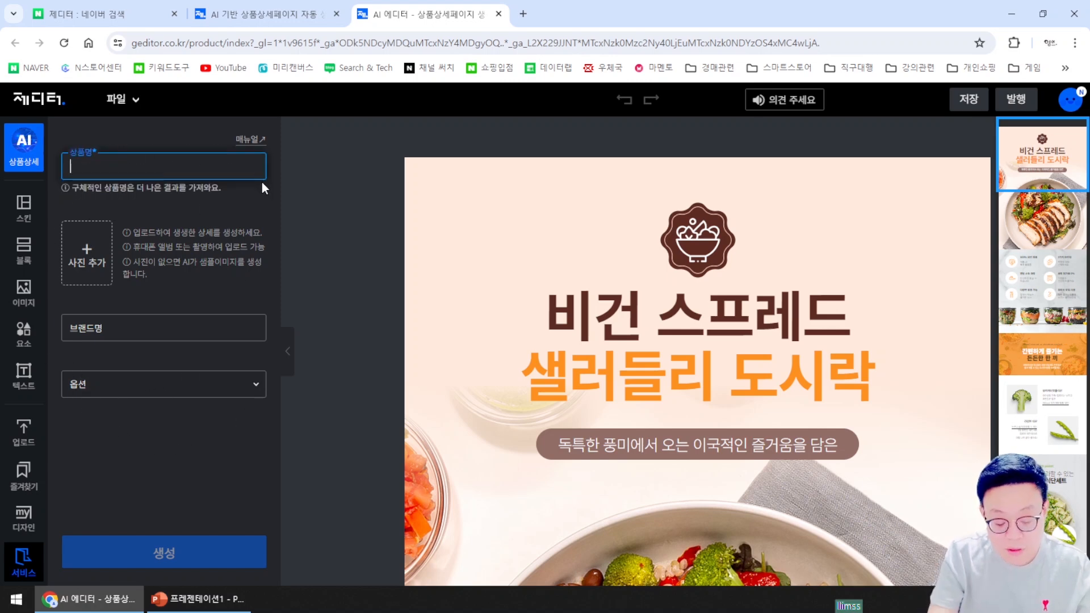
type("s")
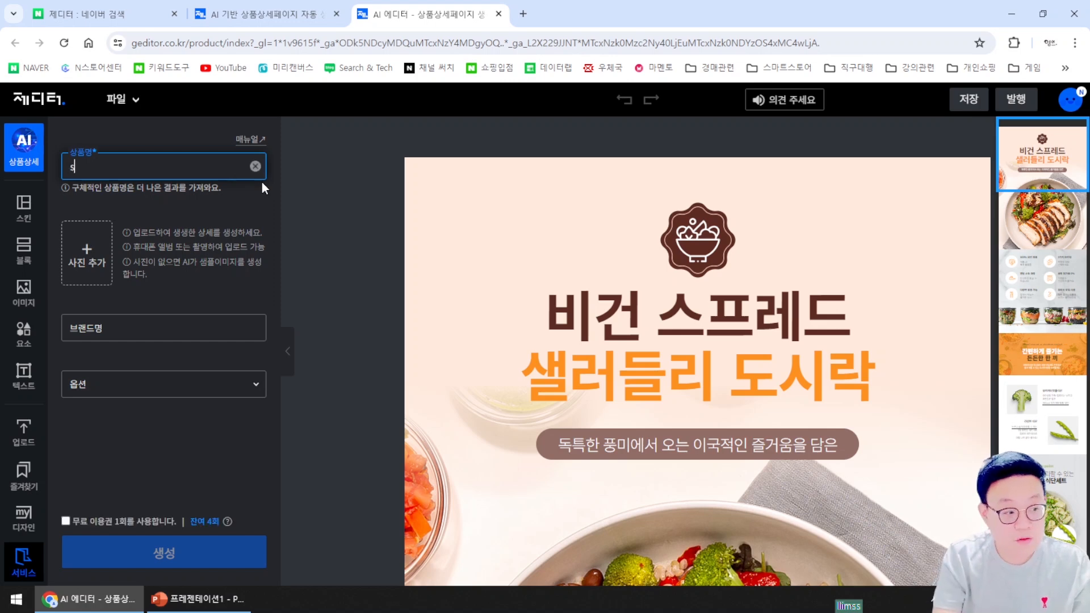
key("BackSpace")
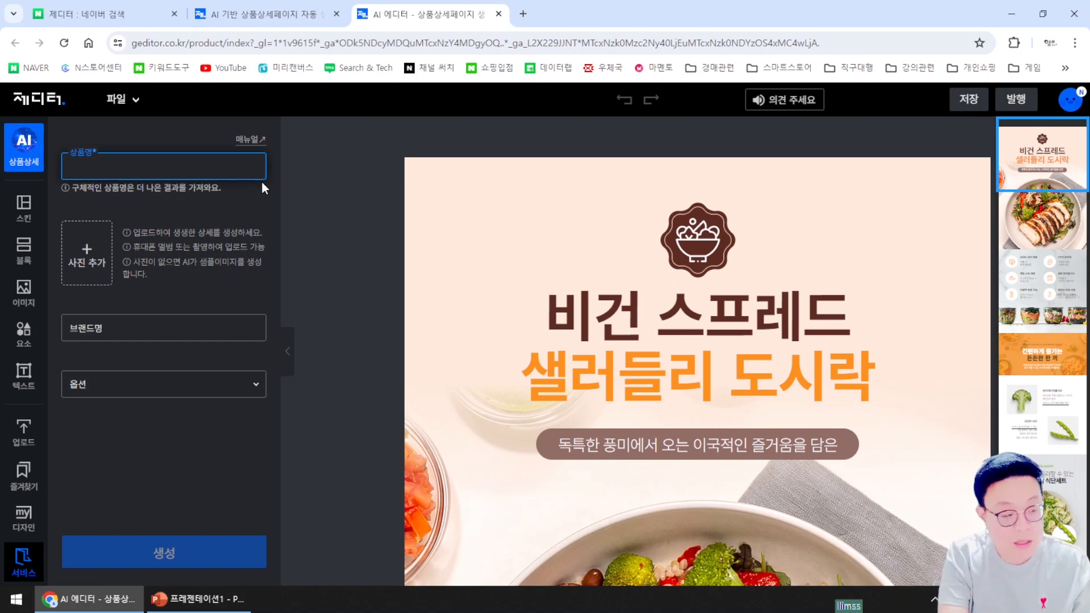
type("나이키 운도동화")
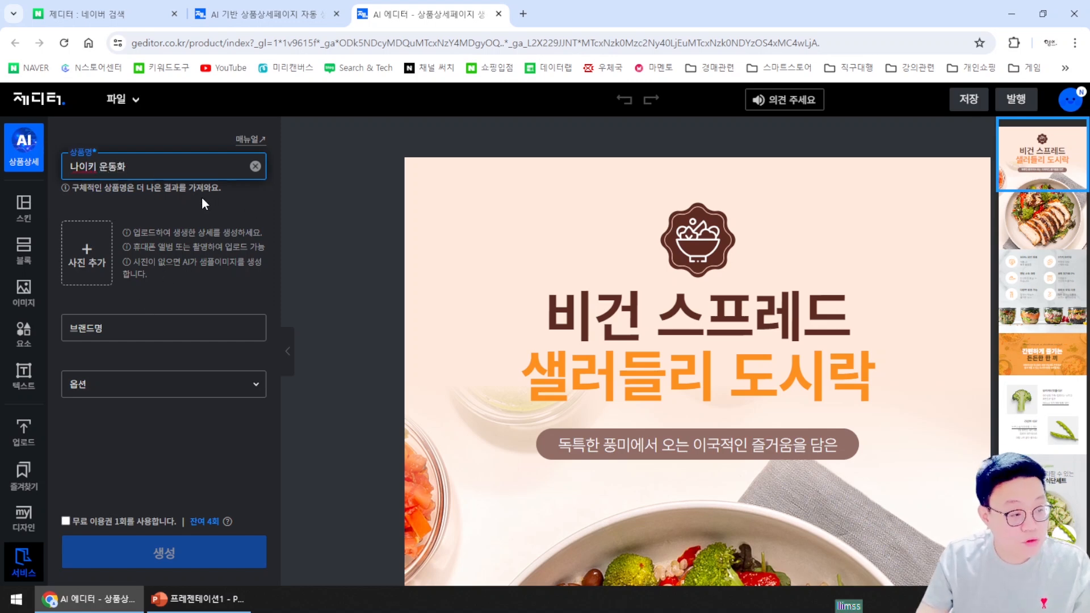
left_click(88, 256)
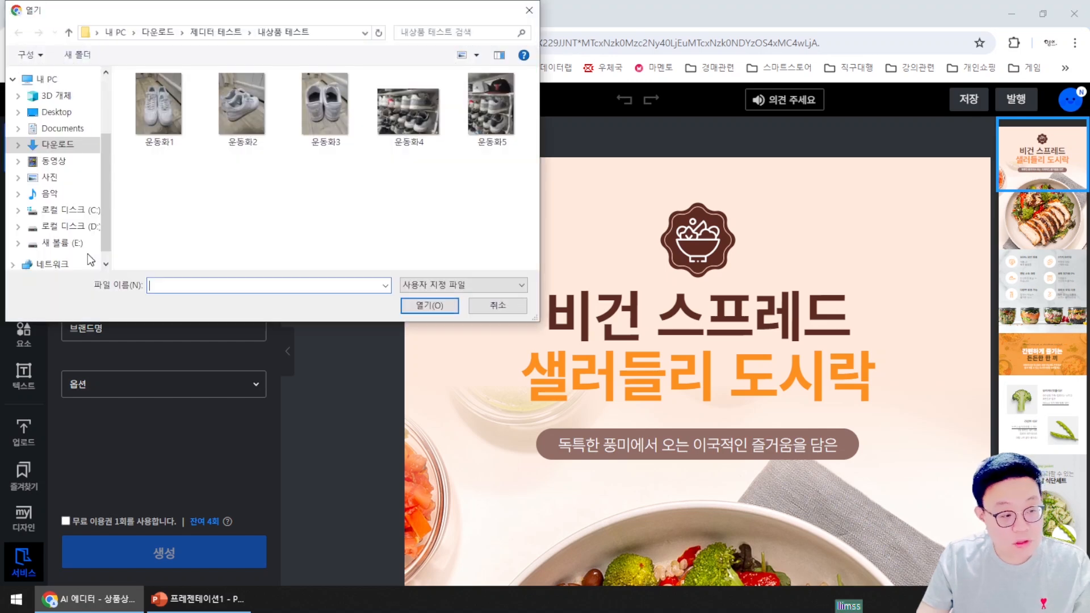
Select sneaker photos 운동화1–3 in the file dialog and upload them
left_click_drag(155, 183, 322, 89)
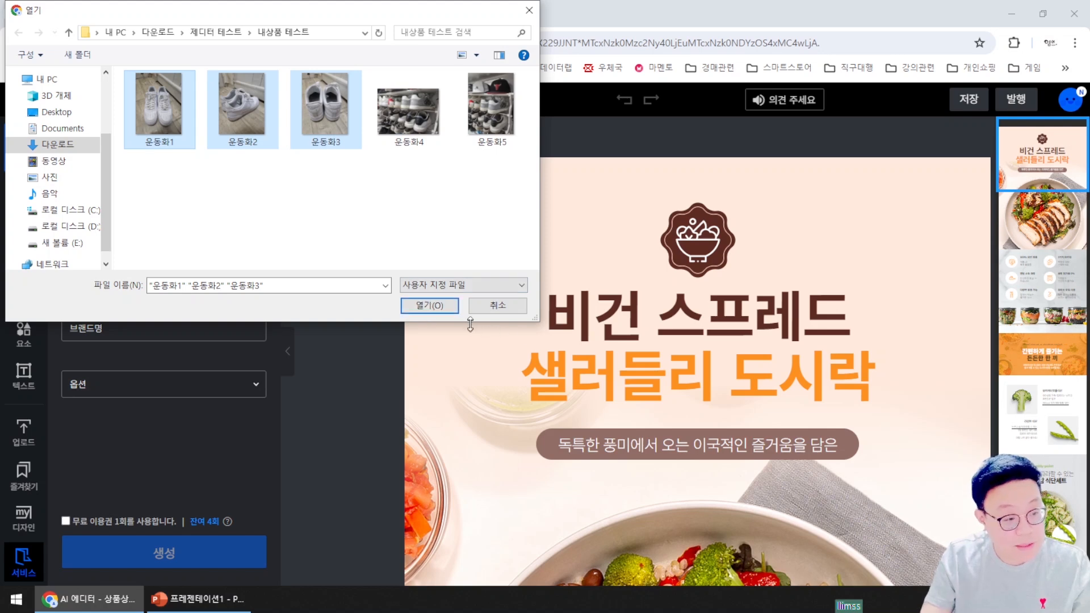
left_click(446, 306)
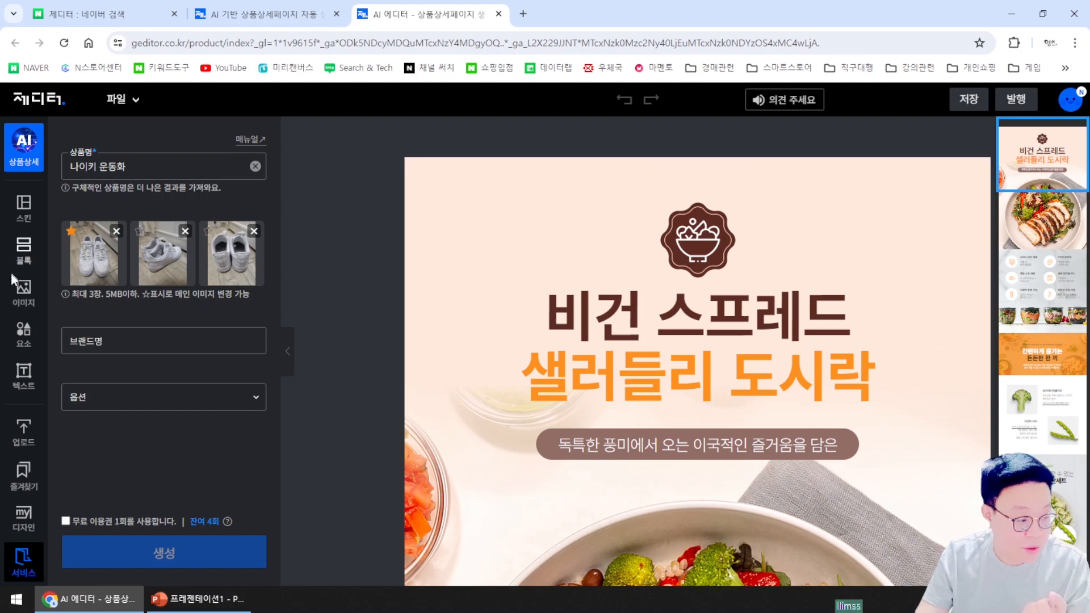
Fill in brand 나이키 and option 사이즈, apply one free use, and request generation
left_click(142, 337)
type("나이크")
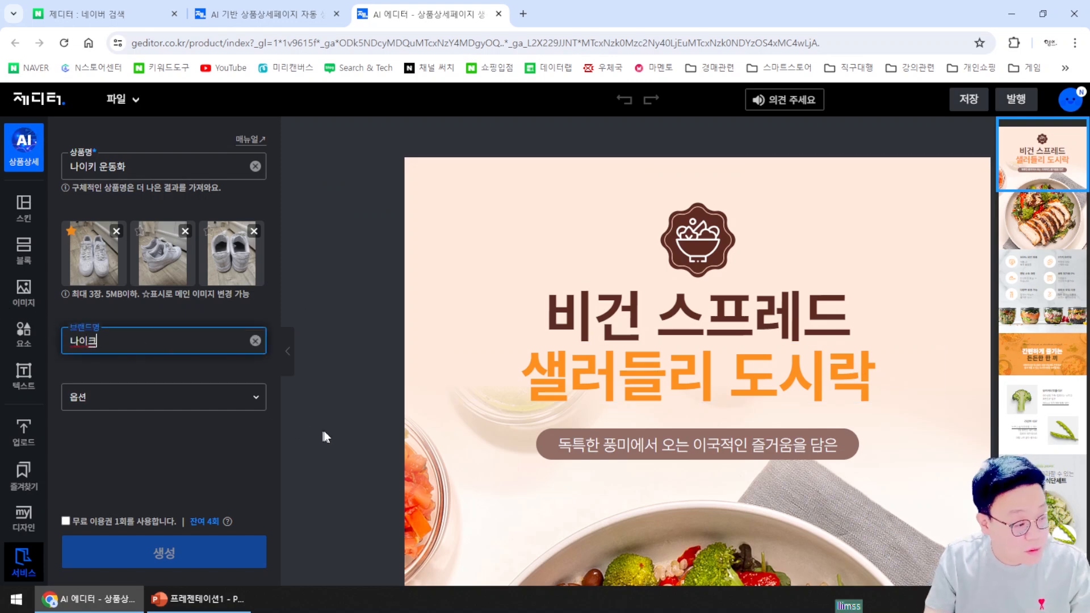
left_click(168, 470)
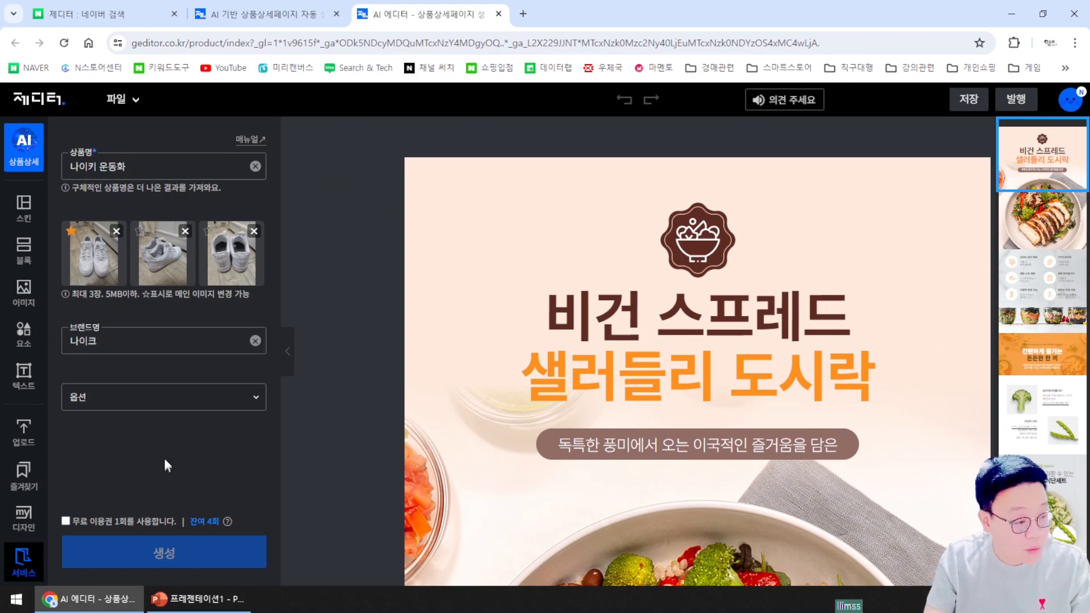
left_click(120, 343)
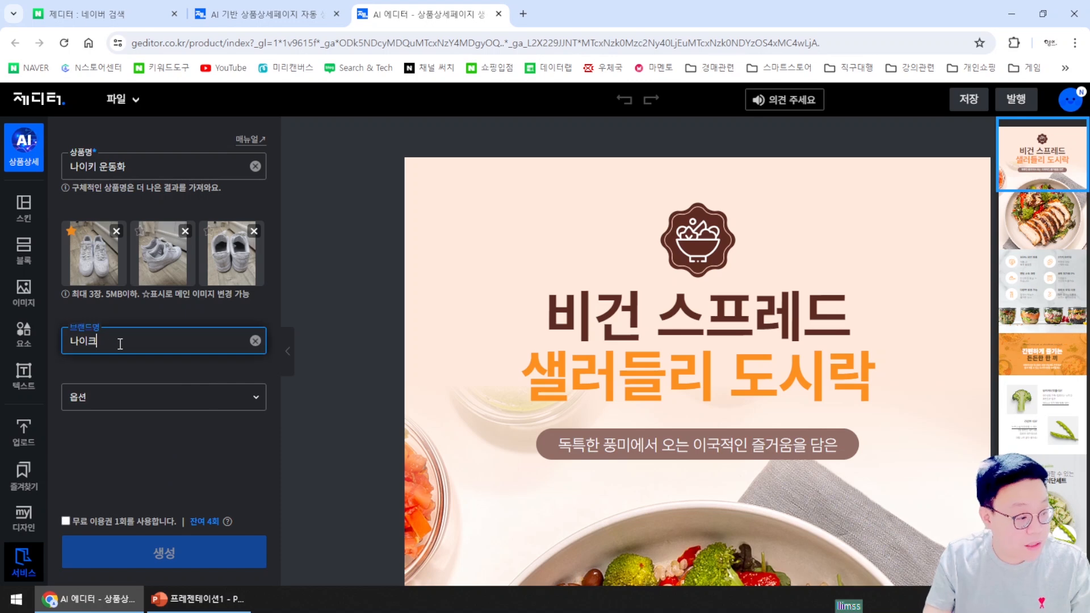
left_click(134, 400)
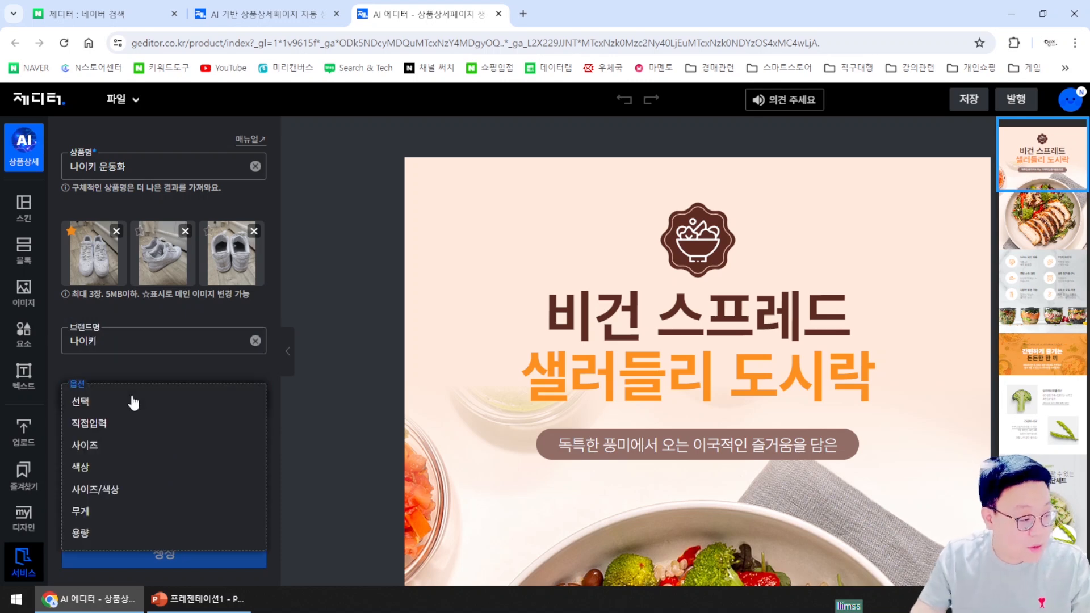
left_click(165, 441)
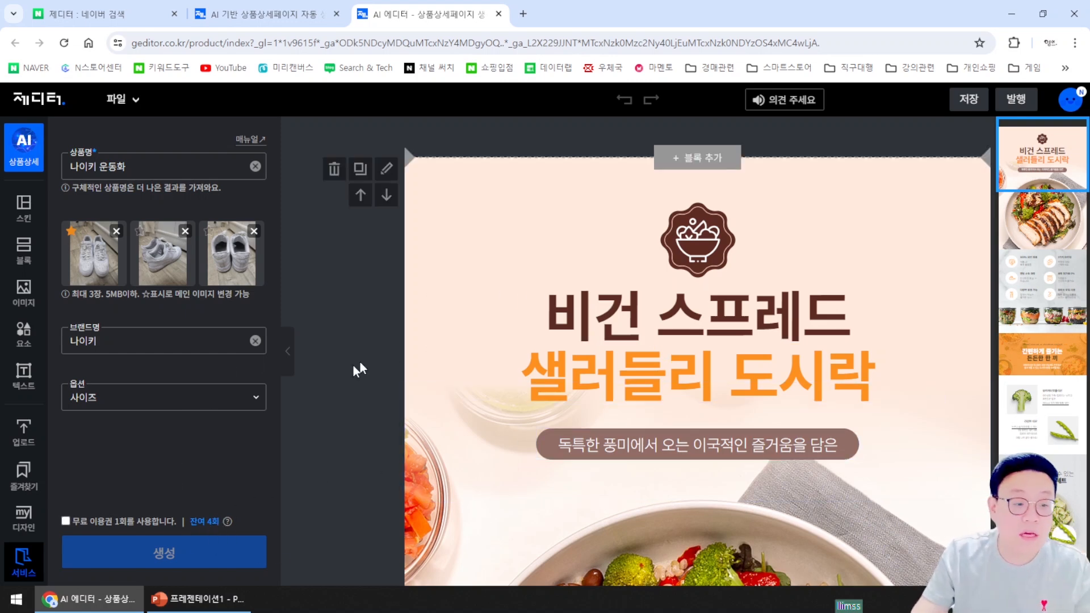
left_click(66, 521)
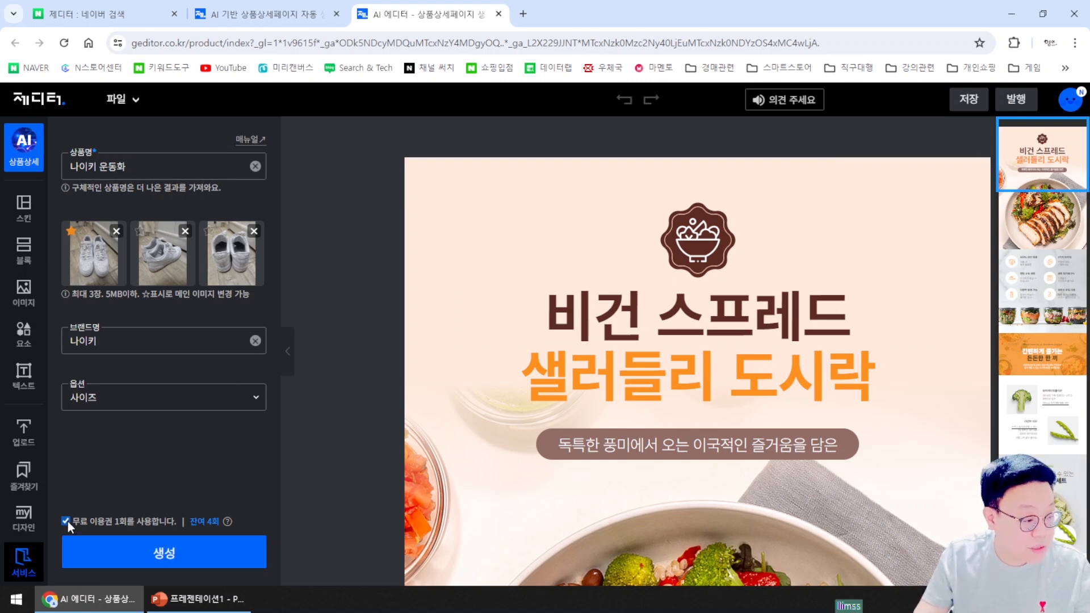
left_click(180, 562)
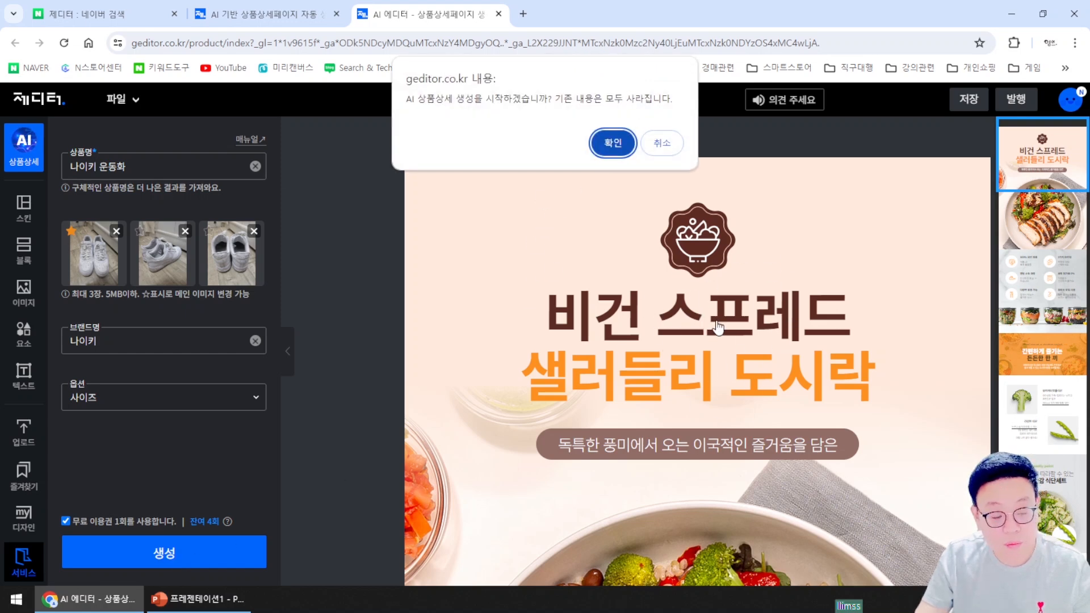
Confirm the generation dialog and let the AI build the Nike sneaker detail page
left_click(613, 144)
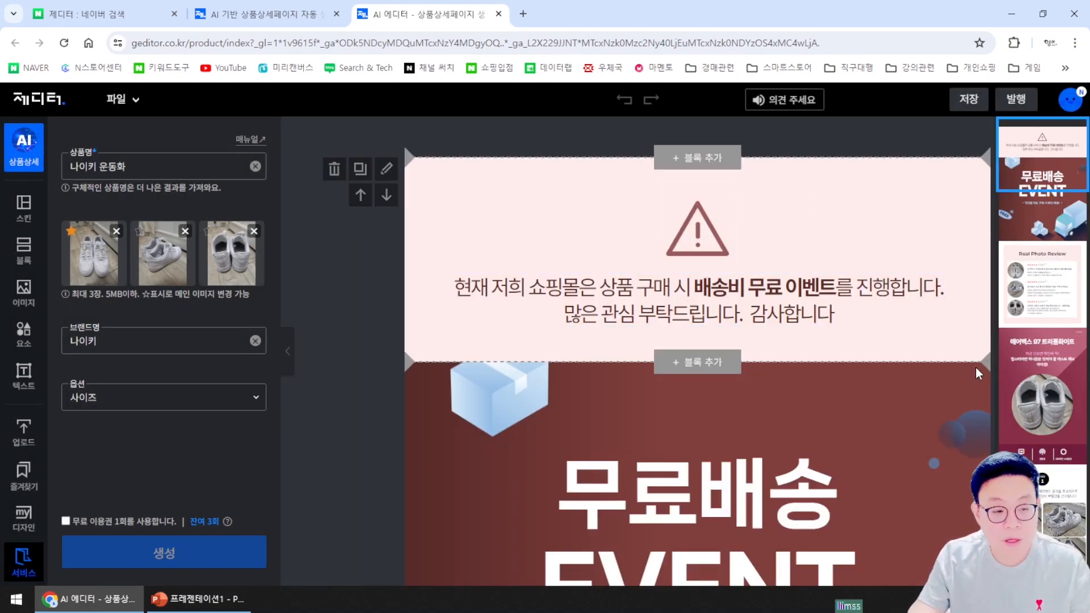
scroll(850, 403, "down", 1)
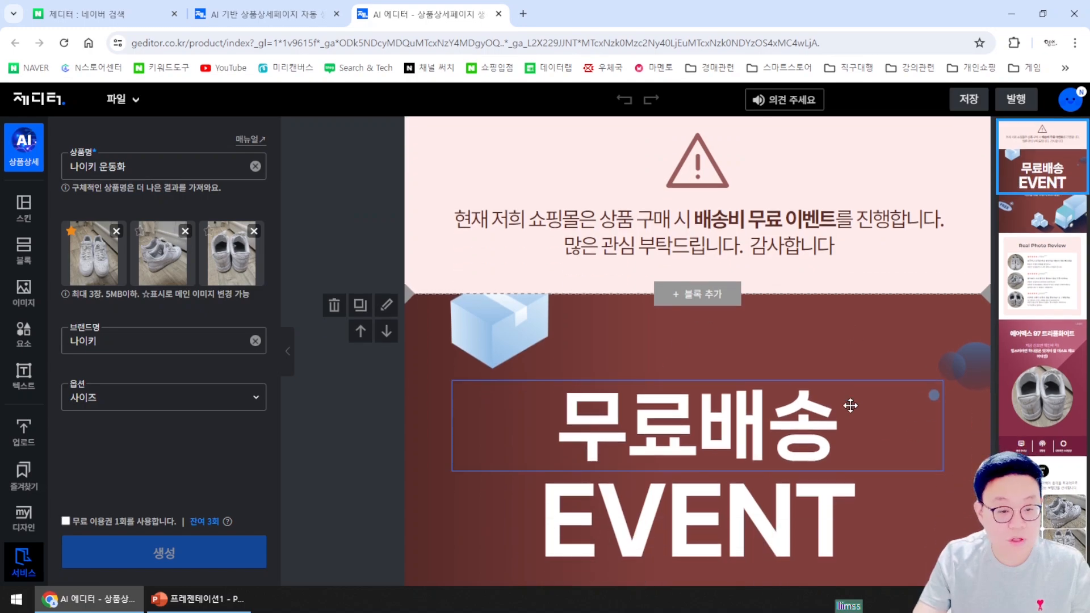
scroll(1029, 210, "down", 10)
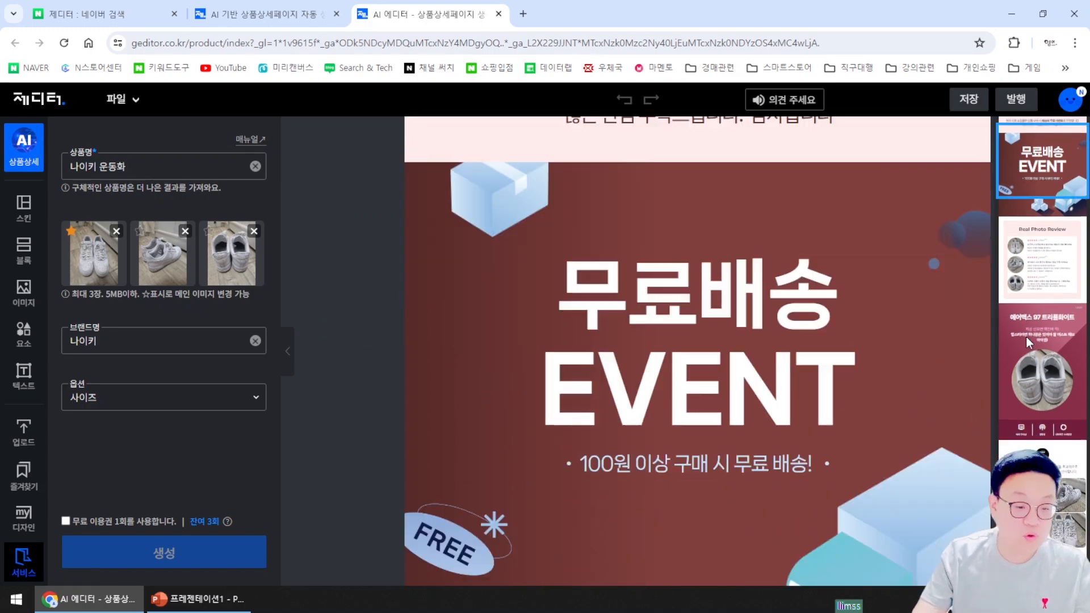
scroll(1022, 359, "down", 15)
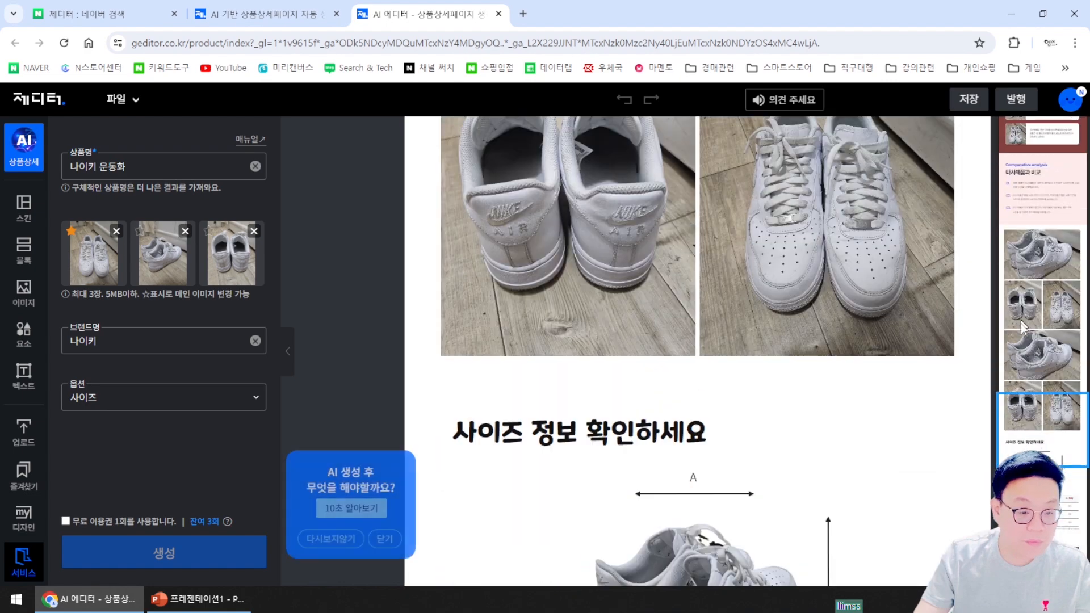
scroll(1004, 366, "down", 10)
scroll(915, 431, "up", 4)
scroll(912, 424, "up", 12)
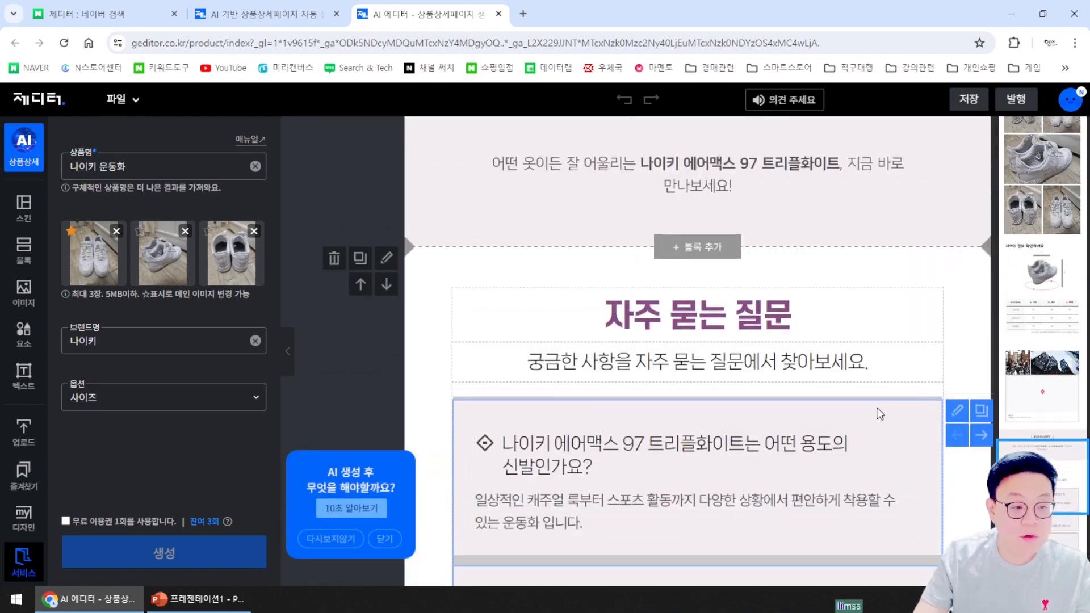
scroll(866, 403, "up", 15)
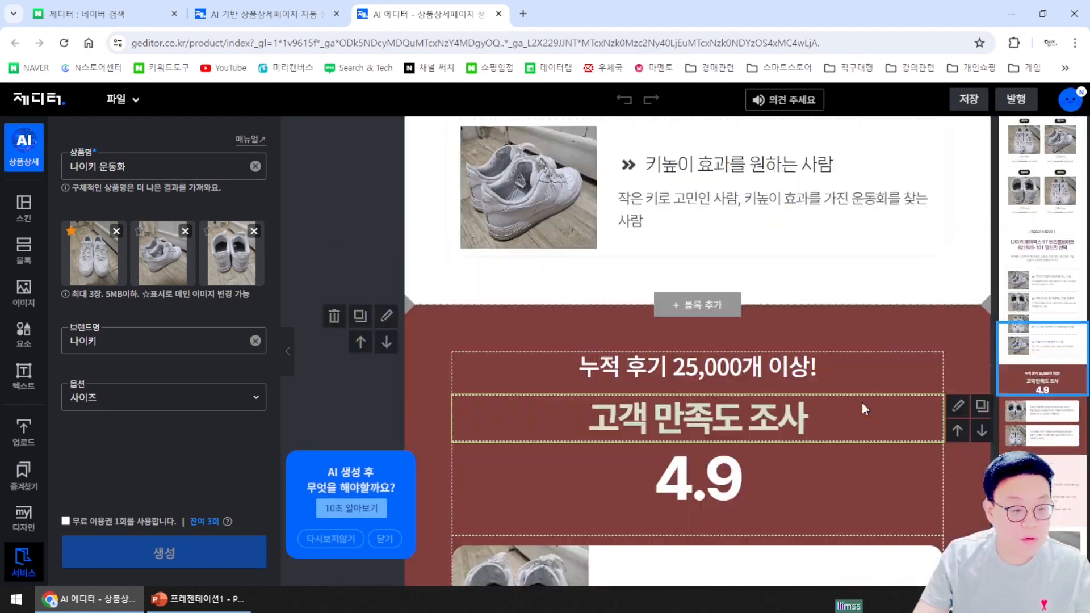
scroll(859, 403, "up", 12)
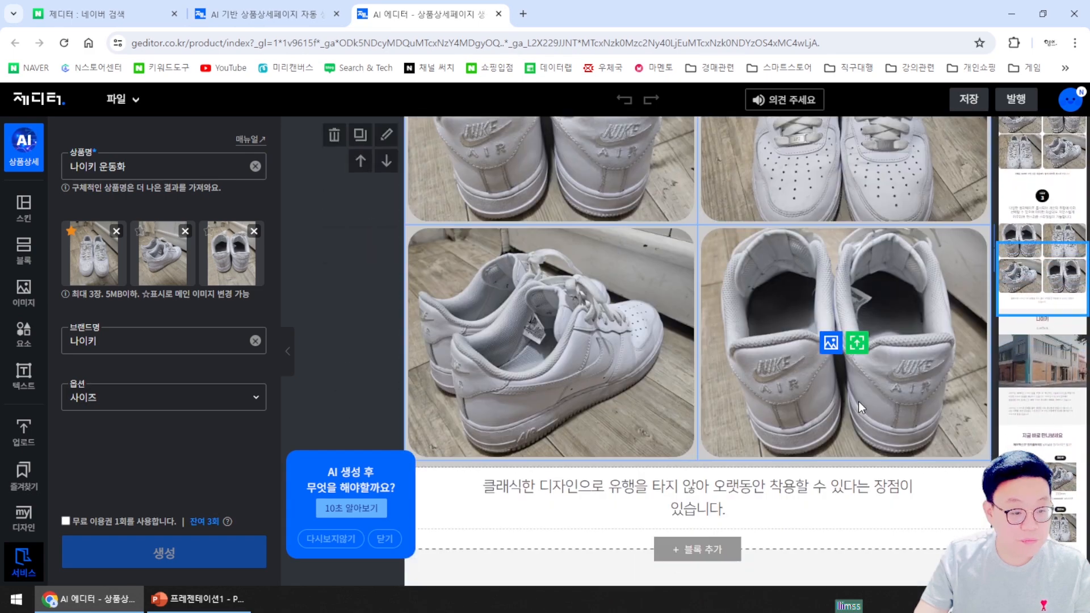
scroll(847, 402, "up", 12)
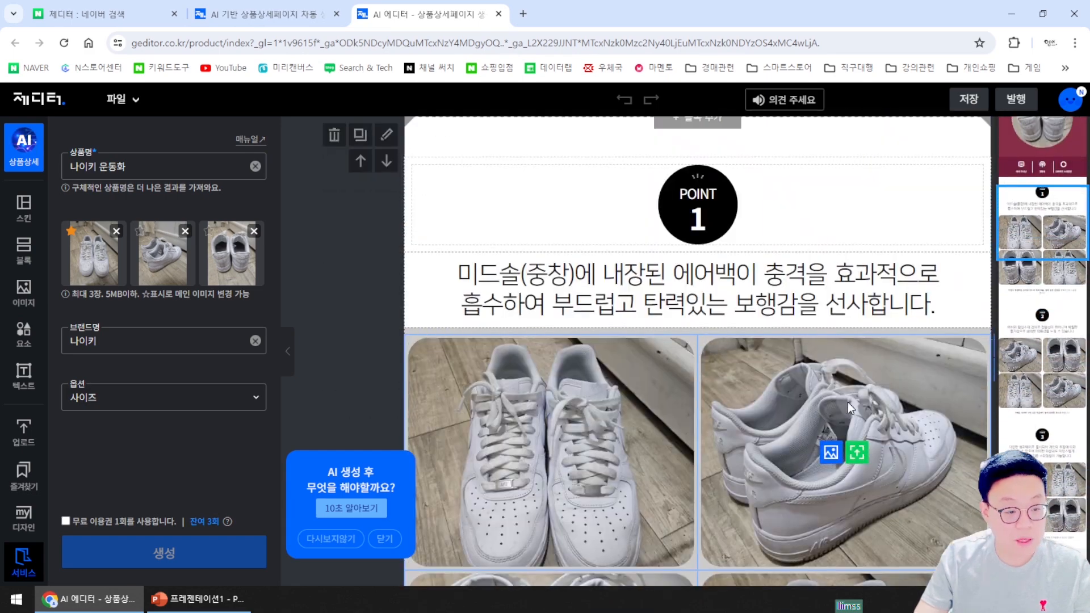
scroll(843, 408, "up", 10)
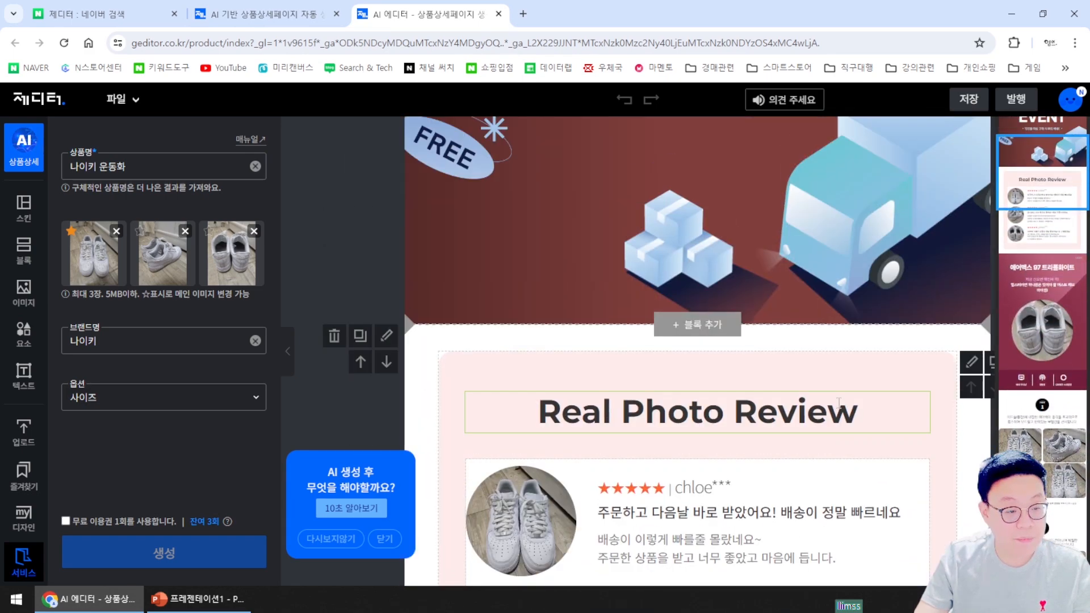
scroll(836, 406, "down", 6)
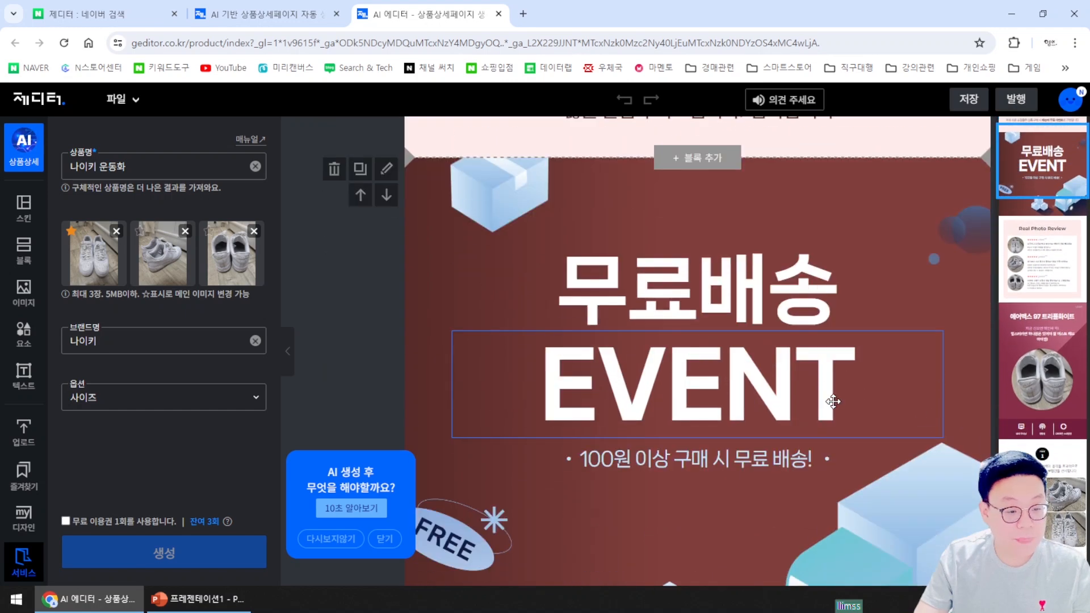
scroll(807, 391, "up", 4)
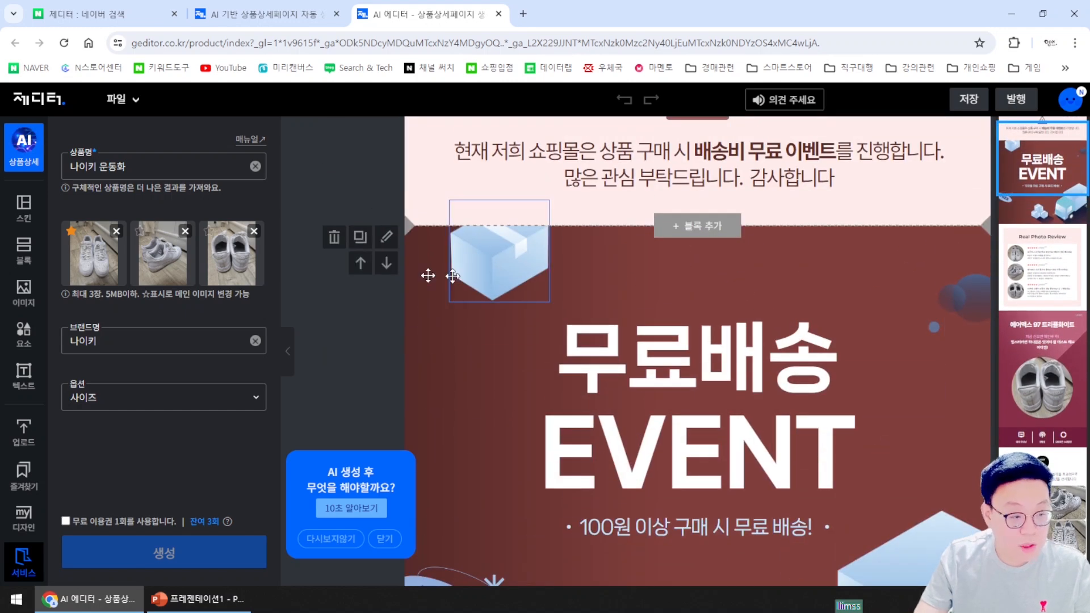
scroll(790, 318, "up", 3)
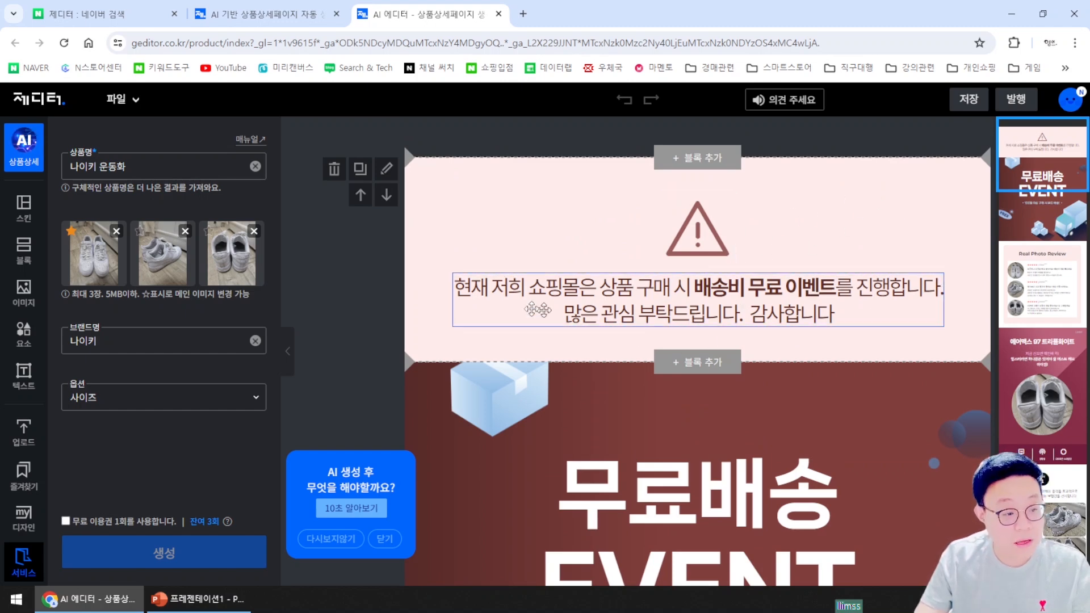
left_click(498, 204)
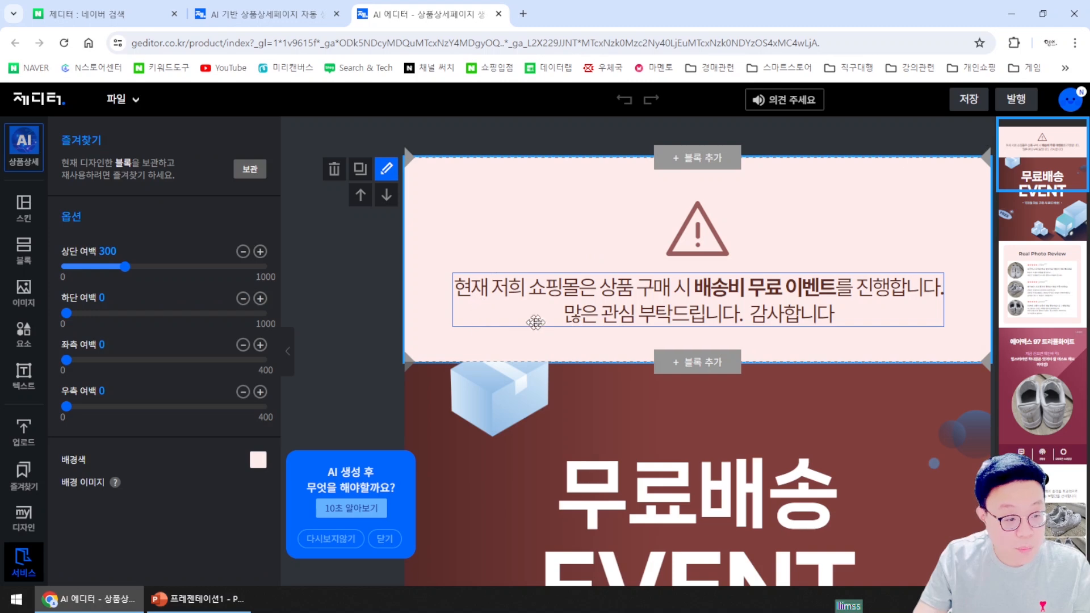
Delete the pink shipping-notice block, then insert an empty block above the 무료배송 EVENT banner
left_click(603, 436)
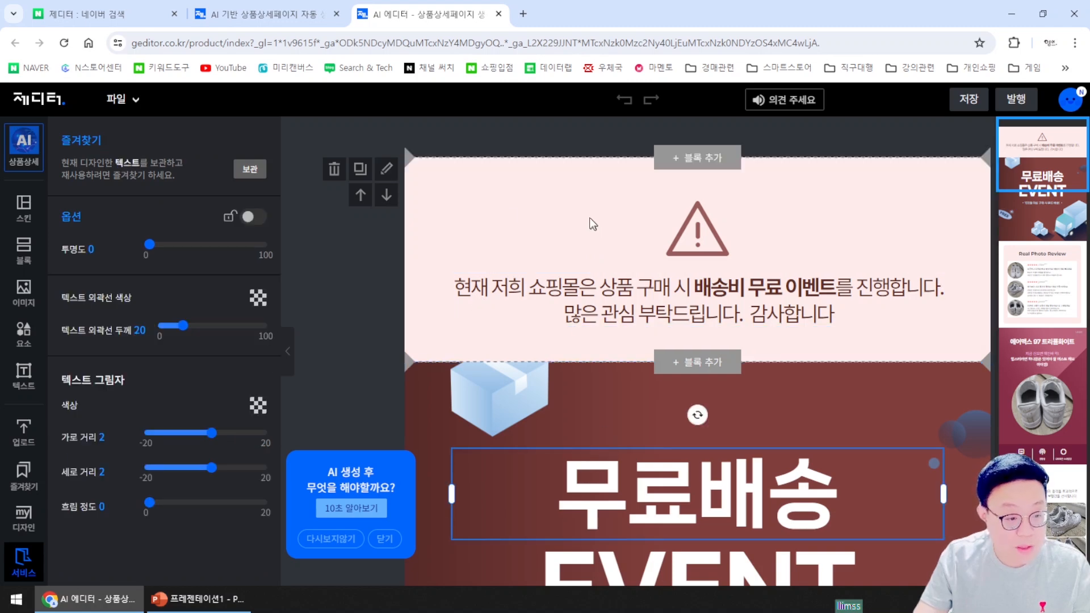
left_click(575, 199)
left_click(334, 169)
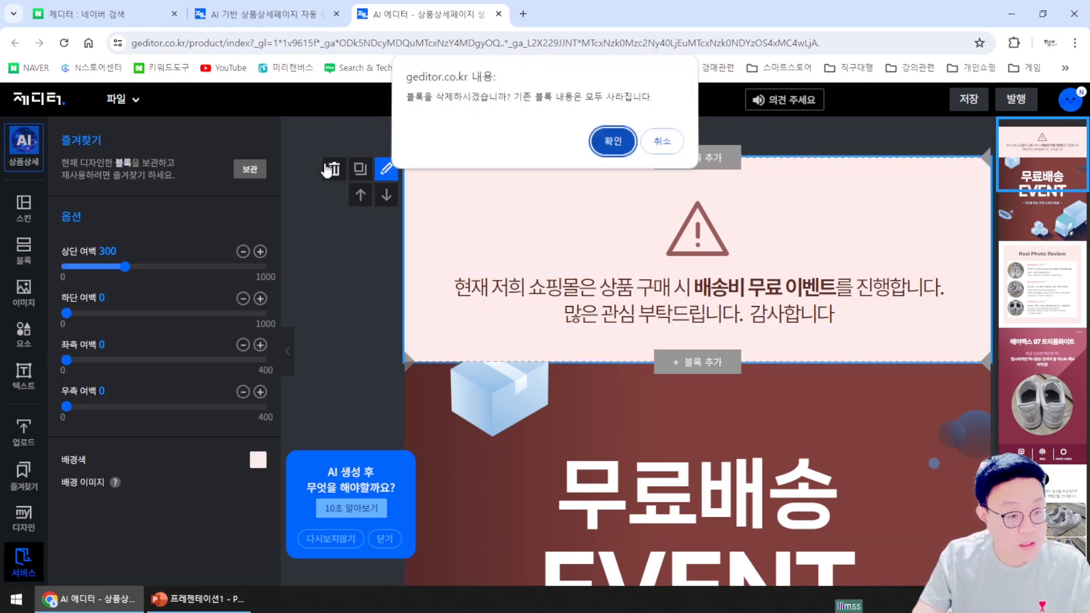
left_click(612, 144)
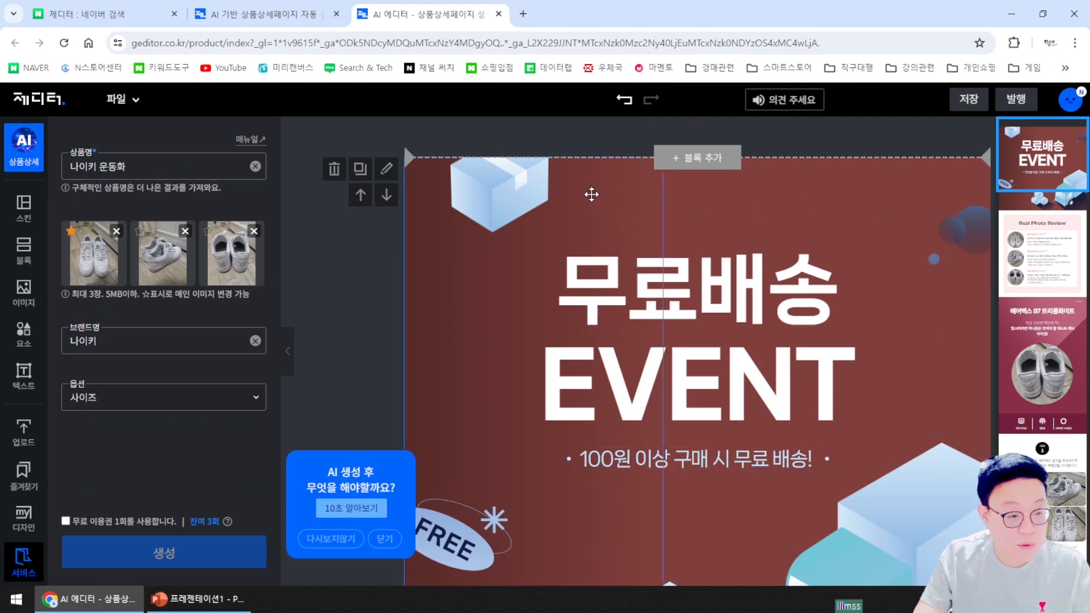
left_click(640, 212)
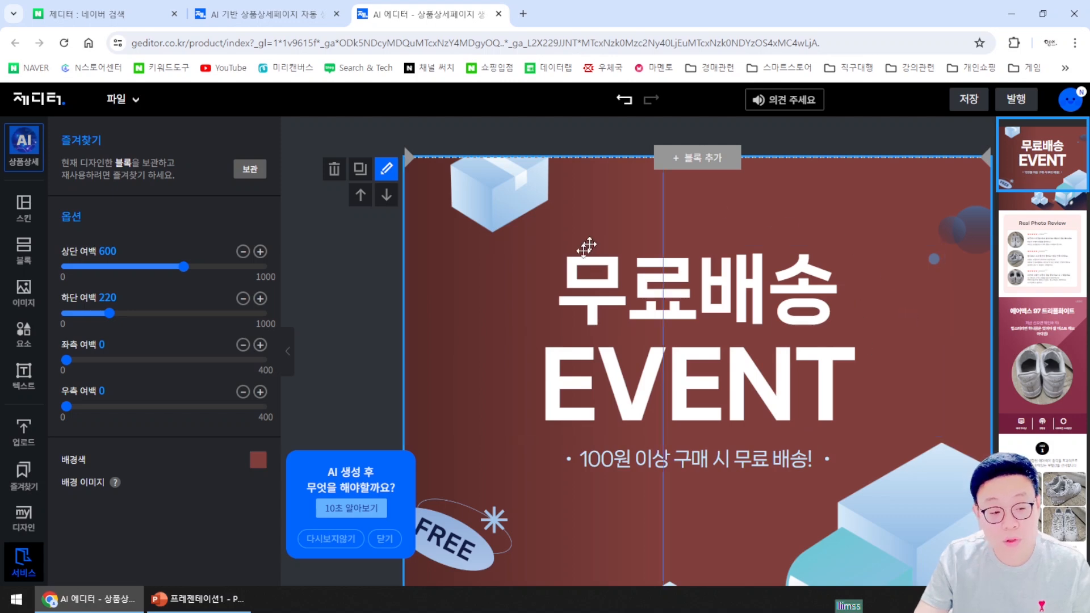
left_click(702, 158)
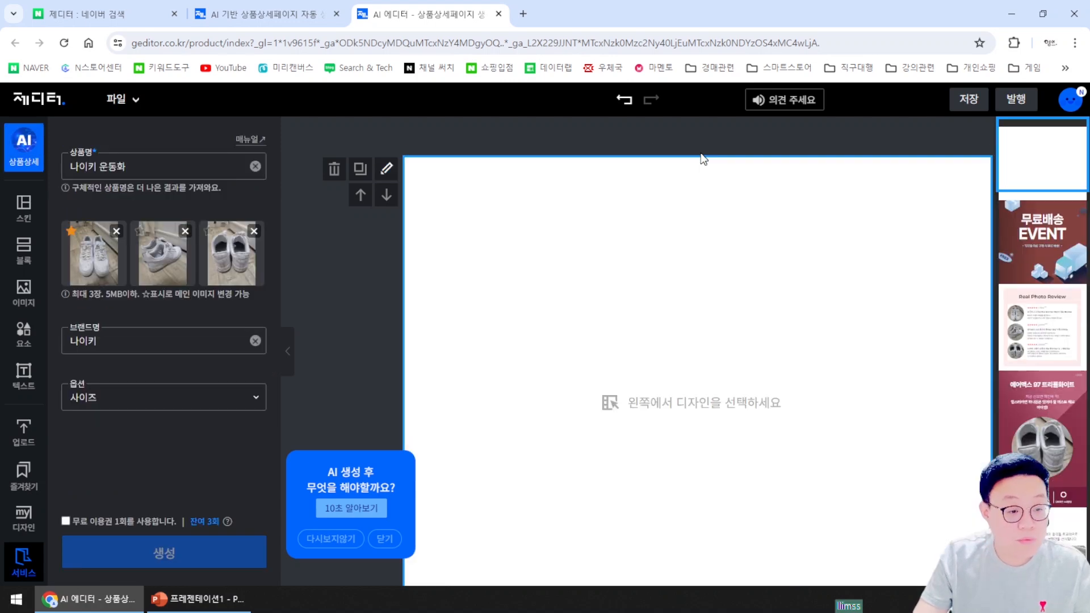
Browse the Block, Elements, Text, My Designs, Favorites and Upload sidebar panels
scroll(769, 338, "down", 2)
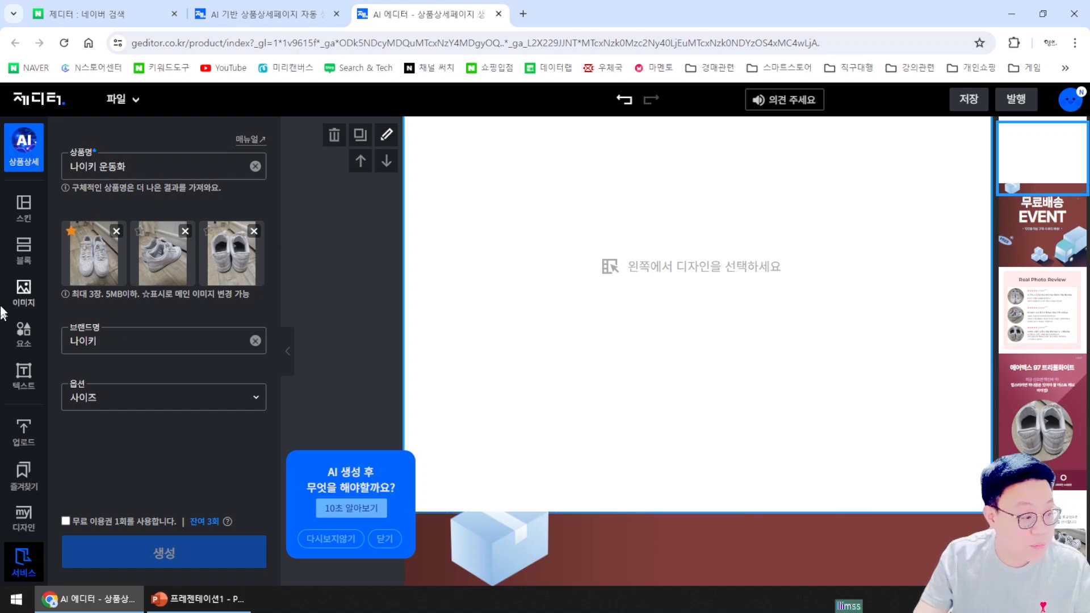
left_click(22, 251)
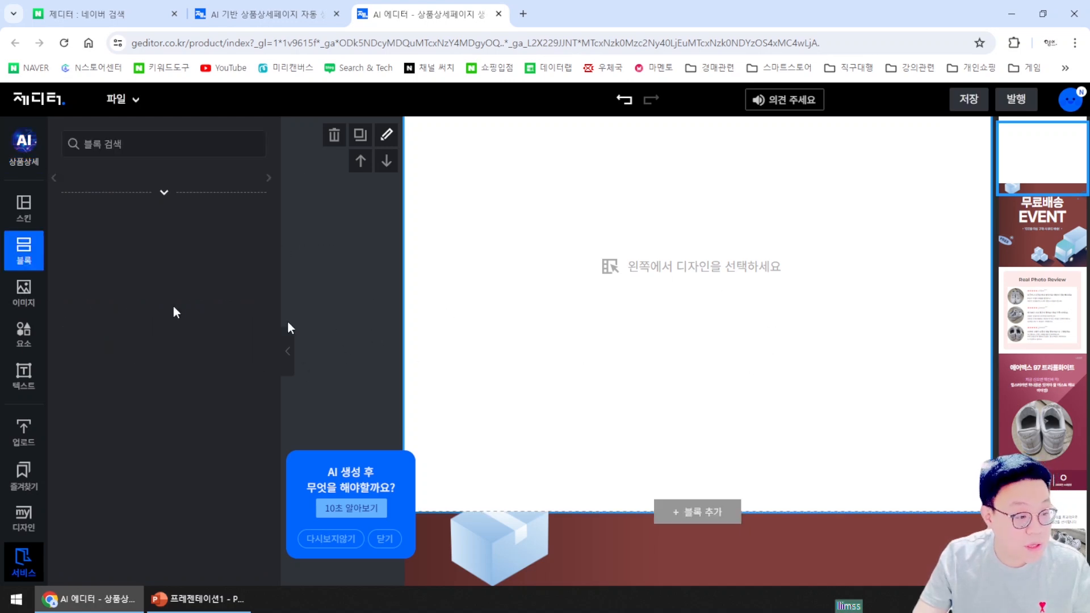
left_click(24, 340)
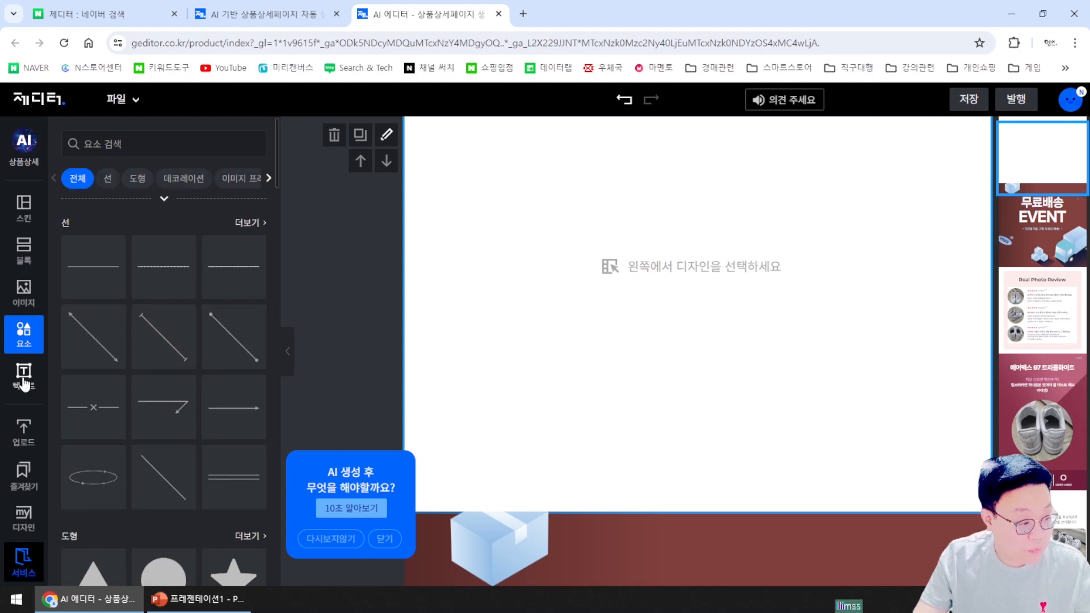
left_click(23, 374)
left_click(27, 521)
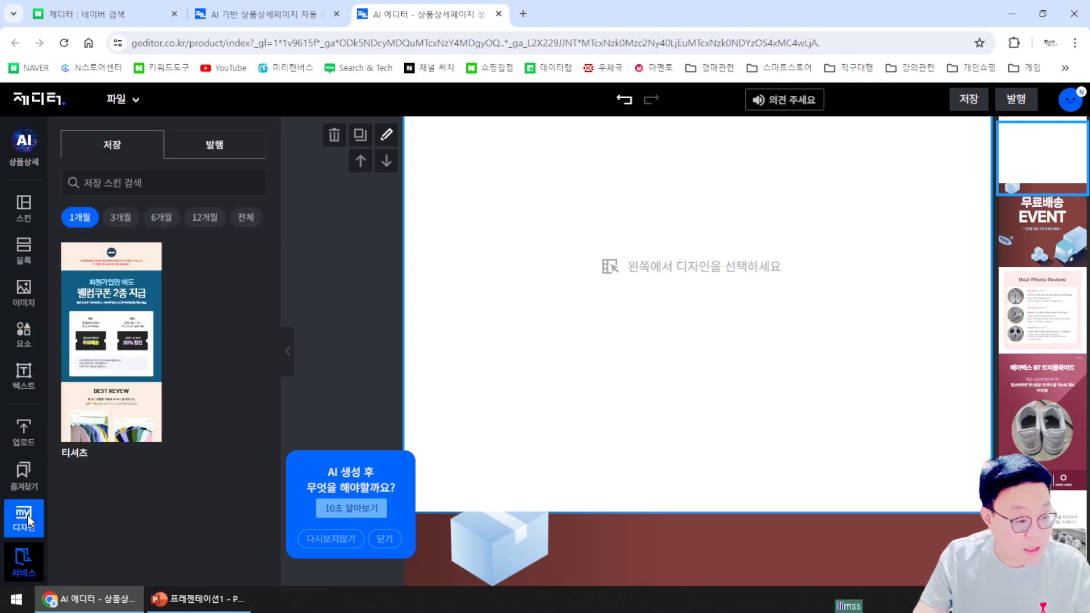
left_click(21, 477)
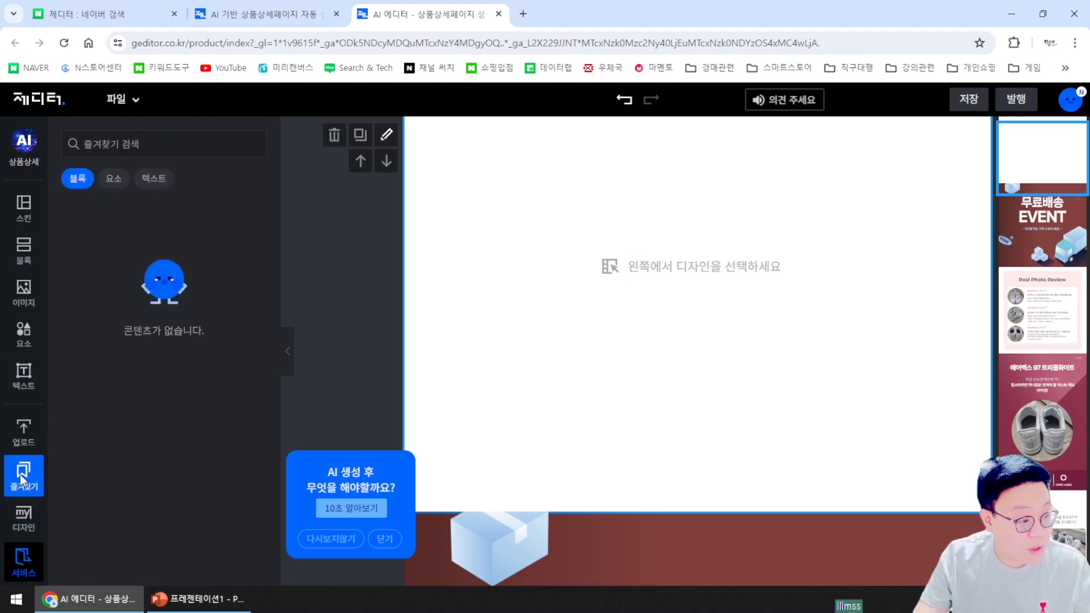
left_click(23, 435)
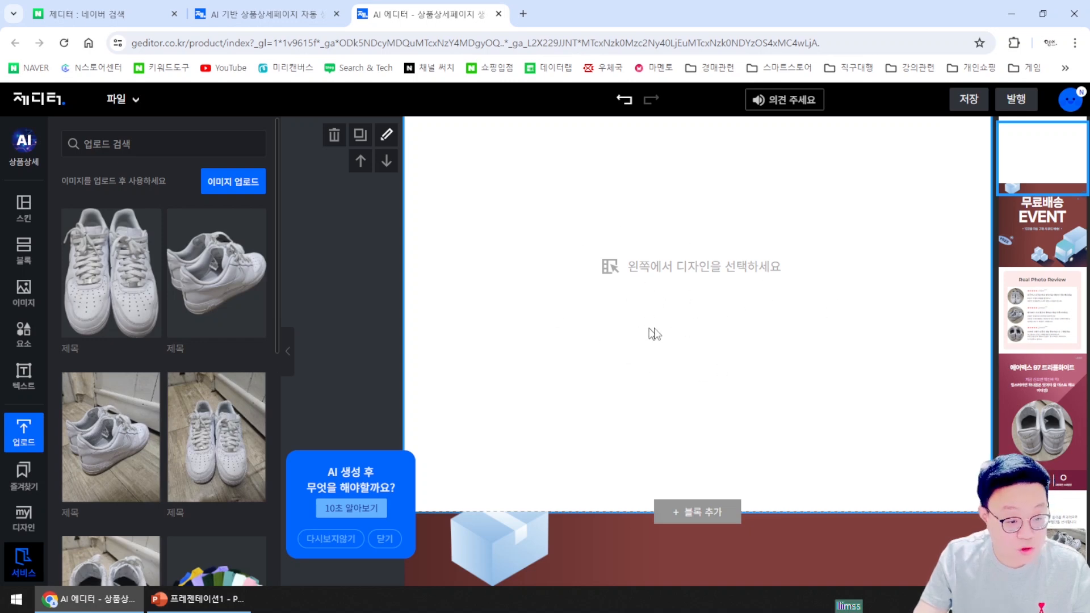
Delete the empty top block and confirm the deletion
left_click(334, 138)
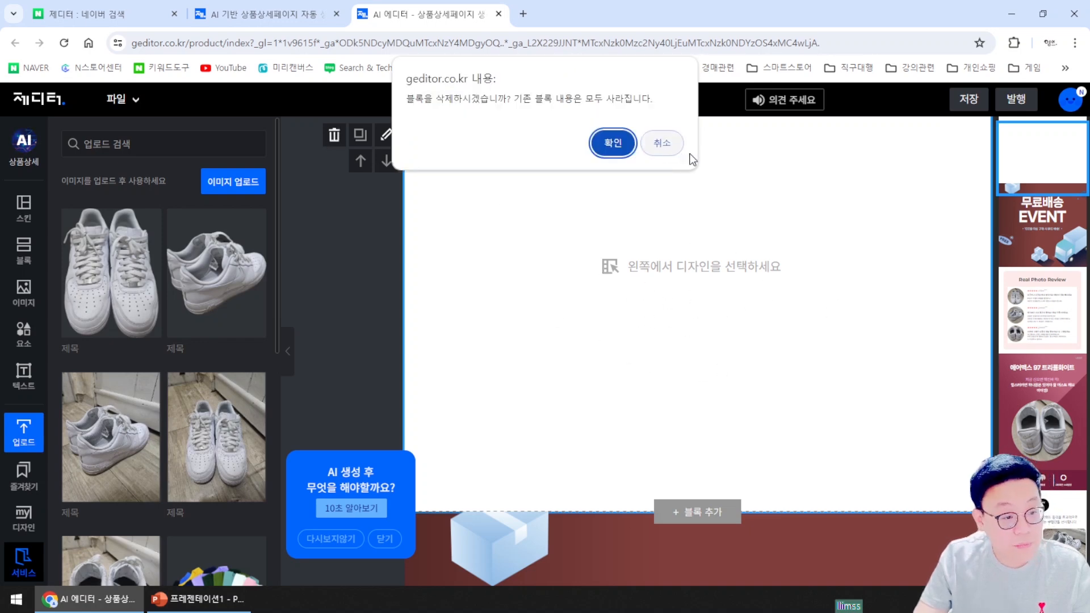
left_click(607, 142)
scroll(788, 330, "down", 5)
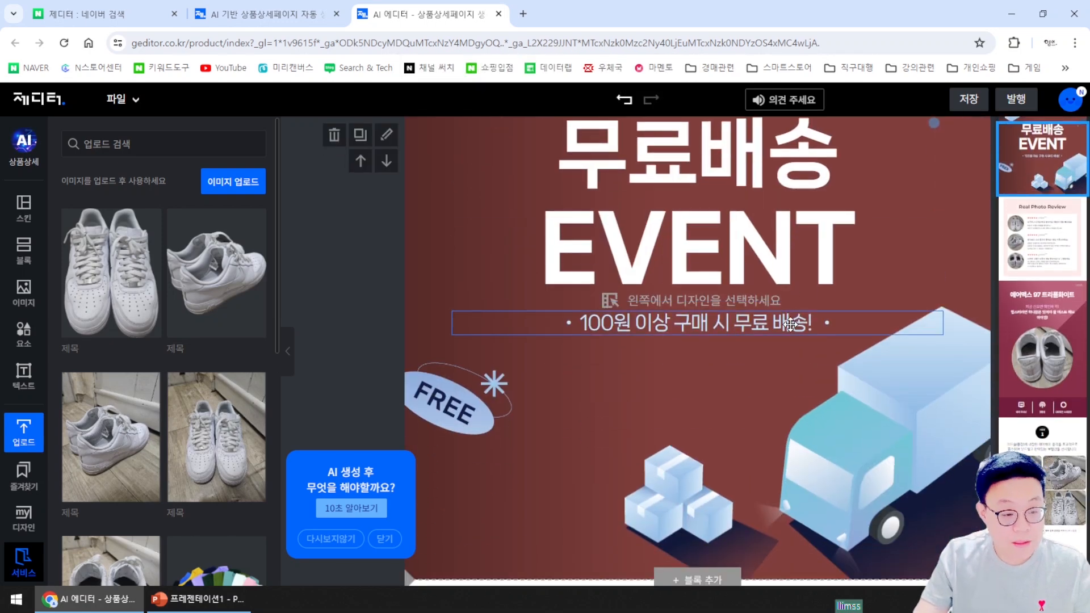
Replace the first circular review photo with the uploaded 운동화4 image
scroll(789, 330, "down", 4)
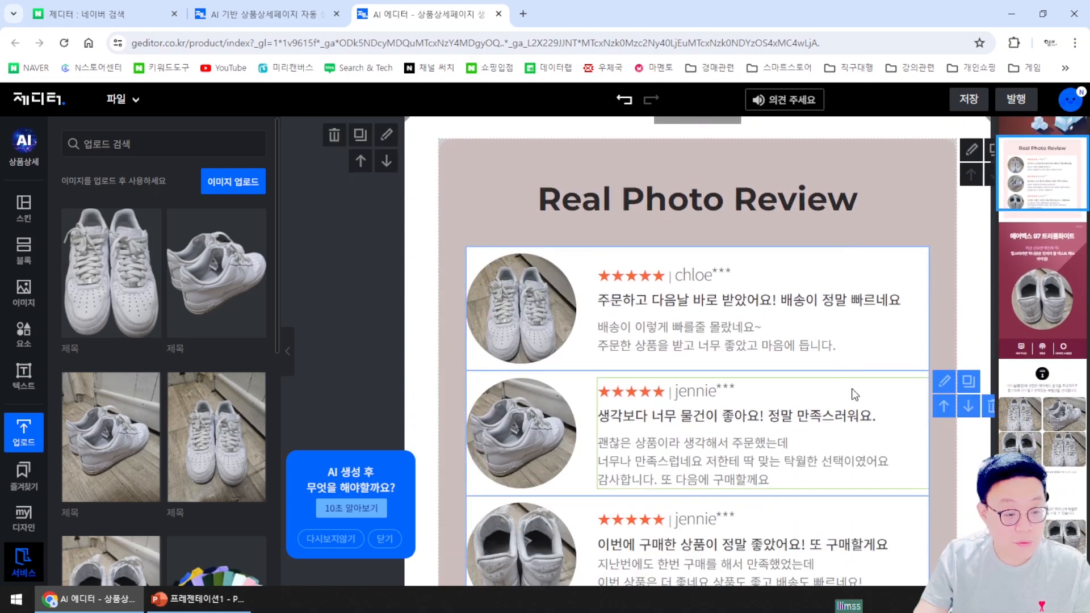
scroll(692, 357, "down", 2)
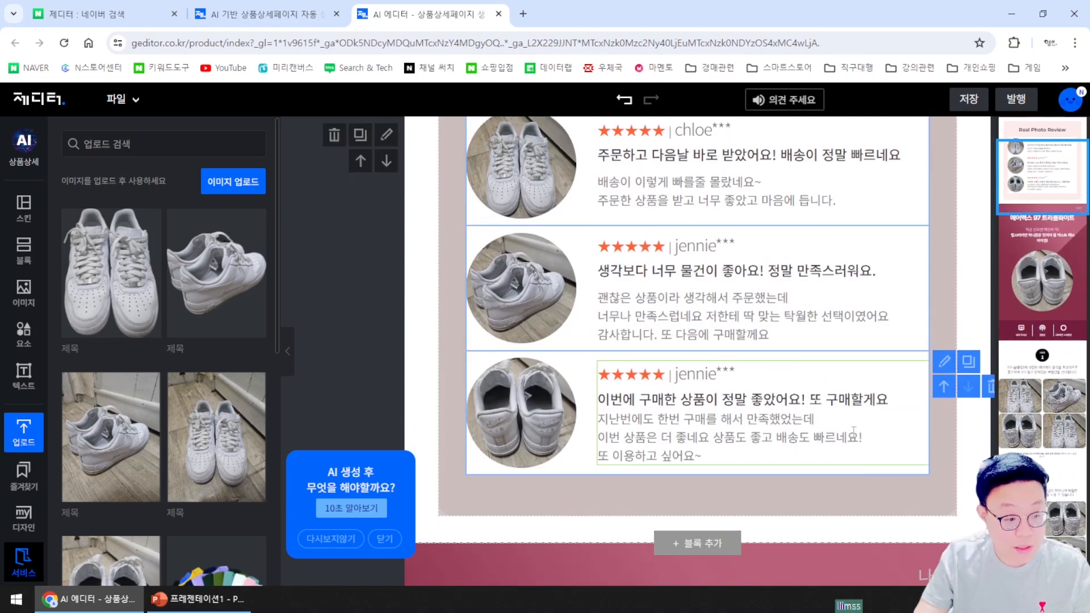
mouse_move(512, 170)
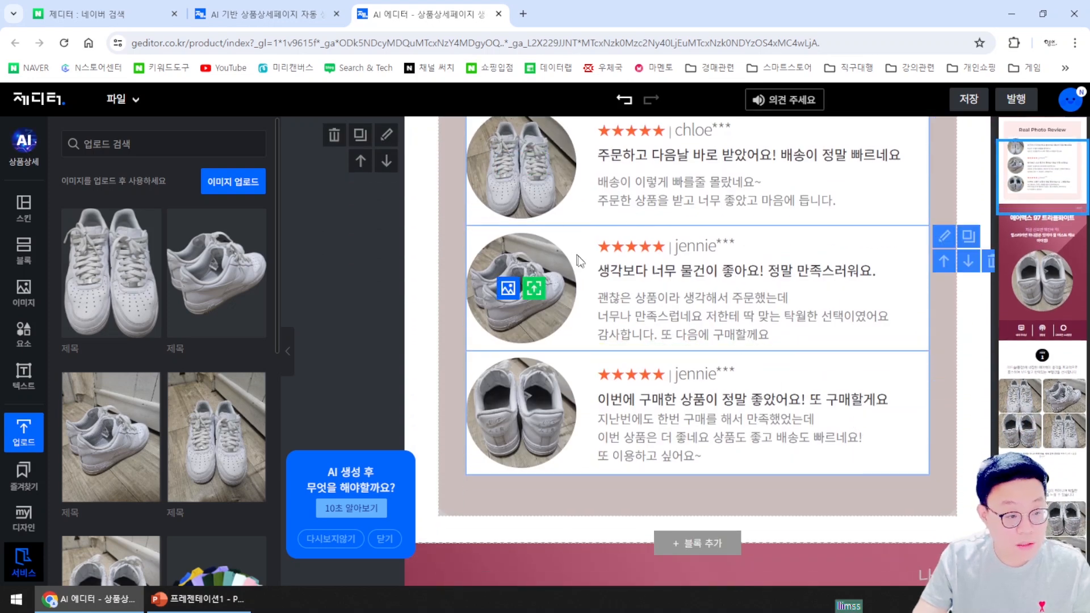
scroll(611, 387, "up", 2)
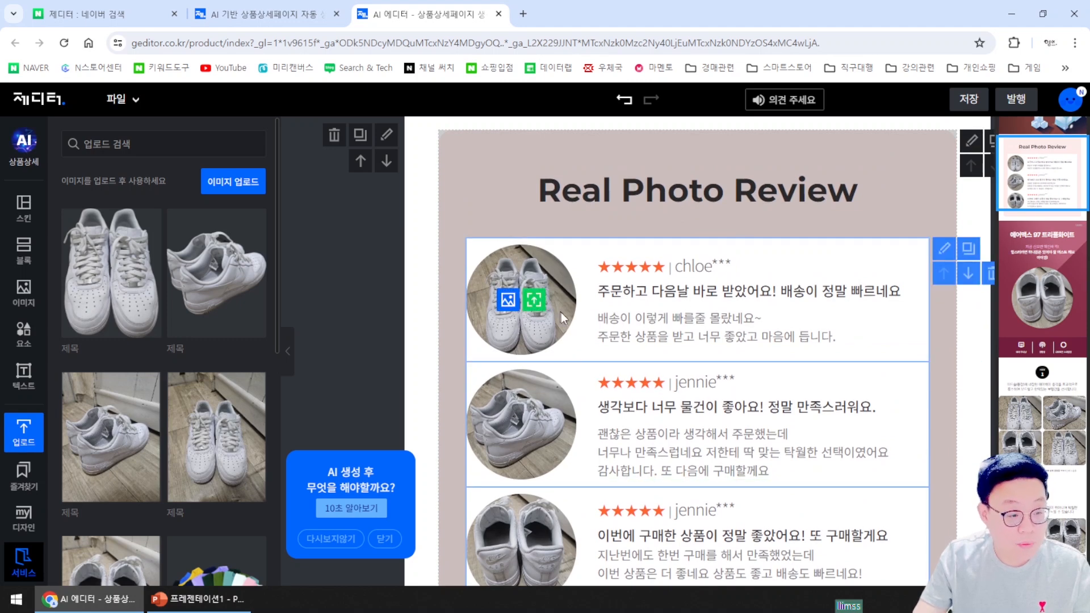
scroll(559, 468, "down", 2)
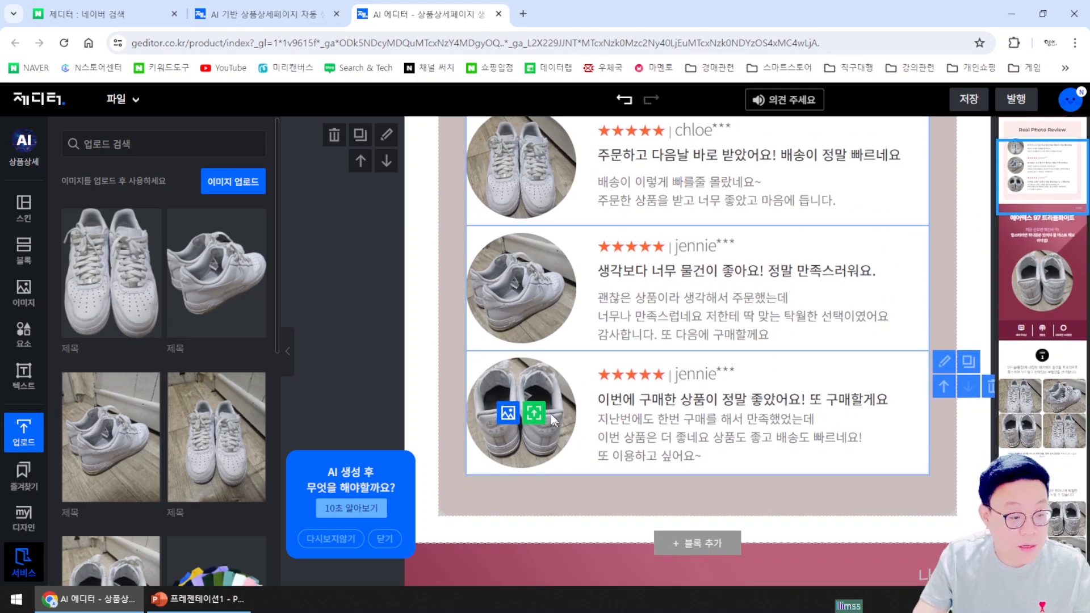
scroll(551, 414, "up", 1)
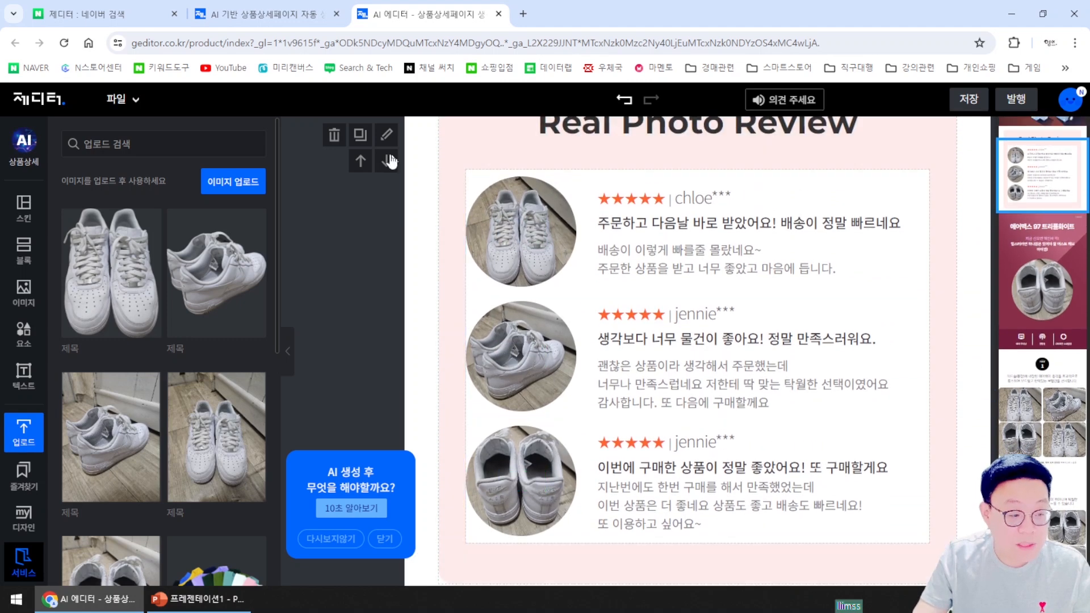
left_click(288, 351)
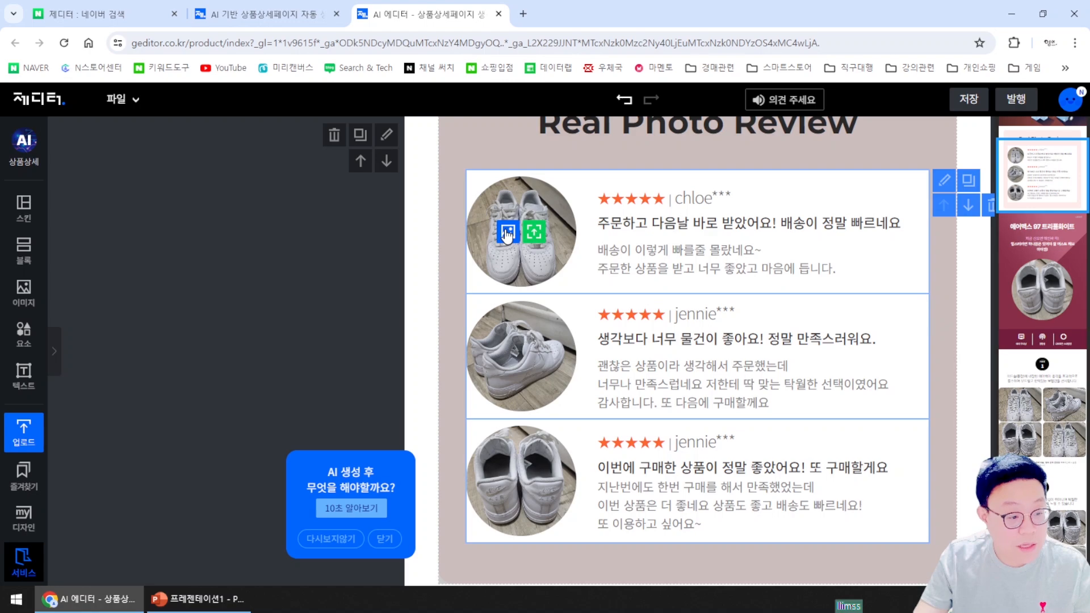
left_click(507, 234)
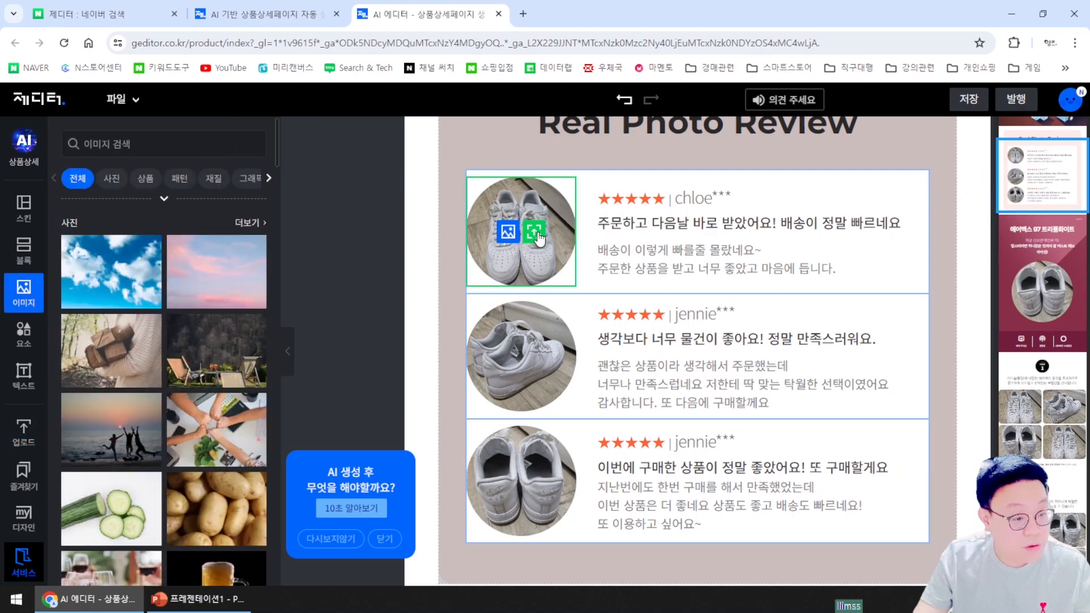
left_click(538, 234)
double_click(408, 108)
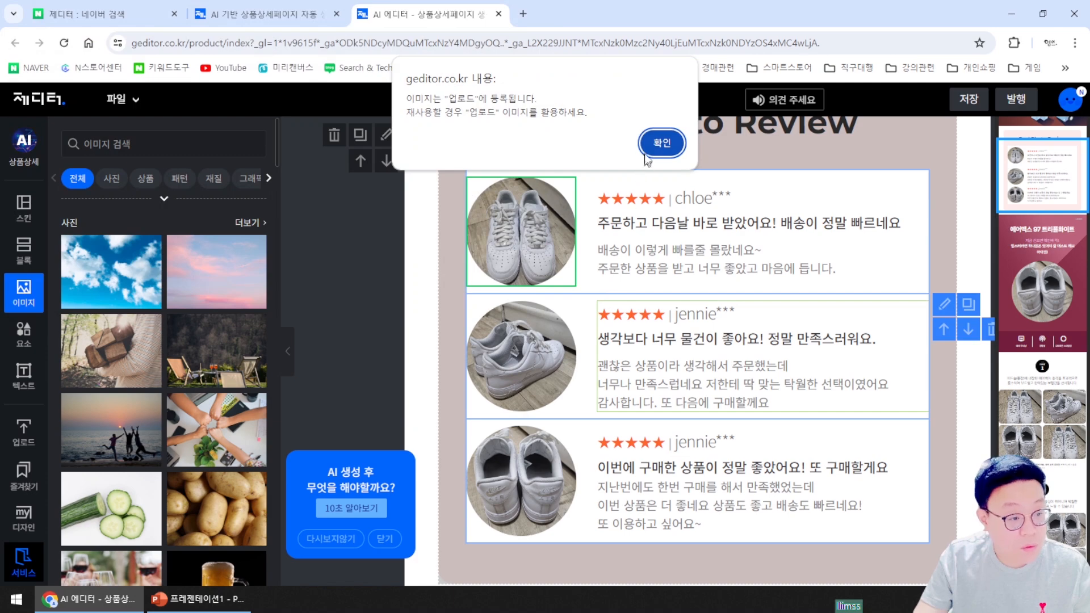
left_click(661, 143)
Replace the second review photo with the uploaded 운동화5 shoe-rack image
mouse_move(537, 464)
mouse_move(545, 372)
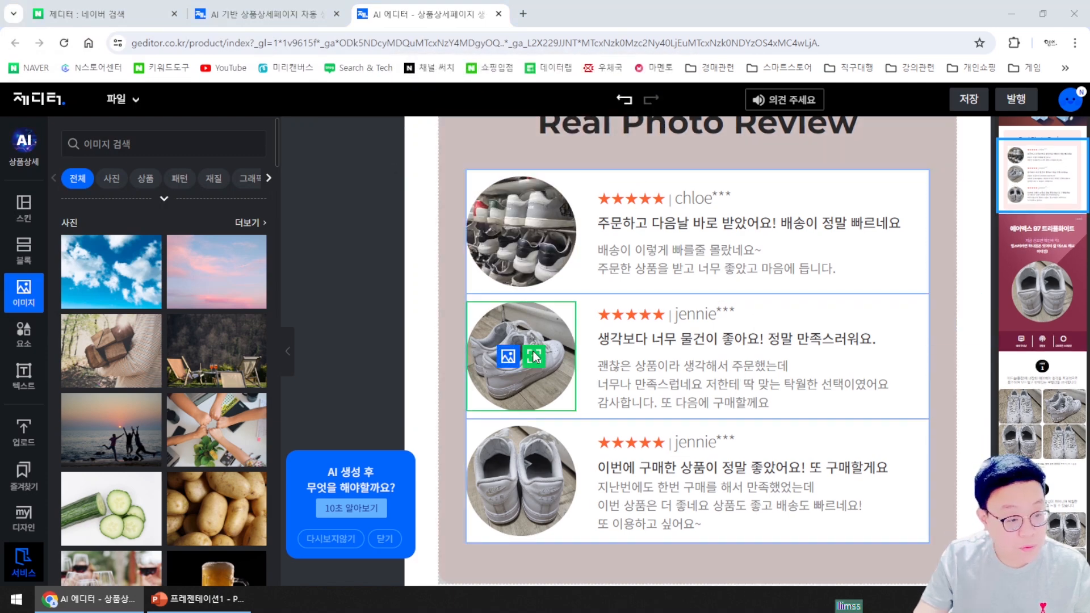
left_click(533, 354)
double_click(483, 118)
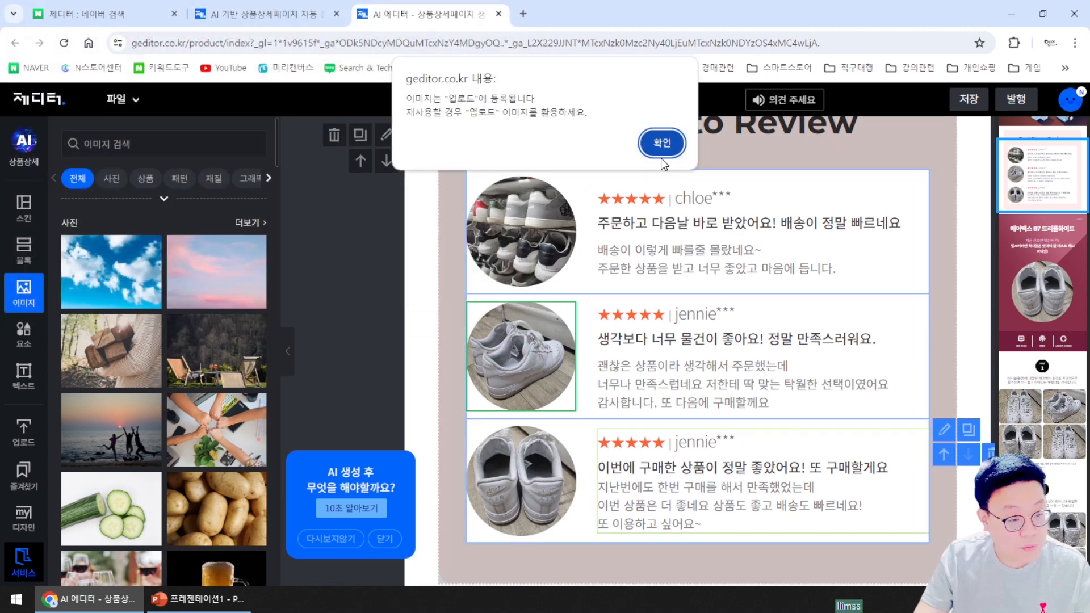
left_click(661, 143)
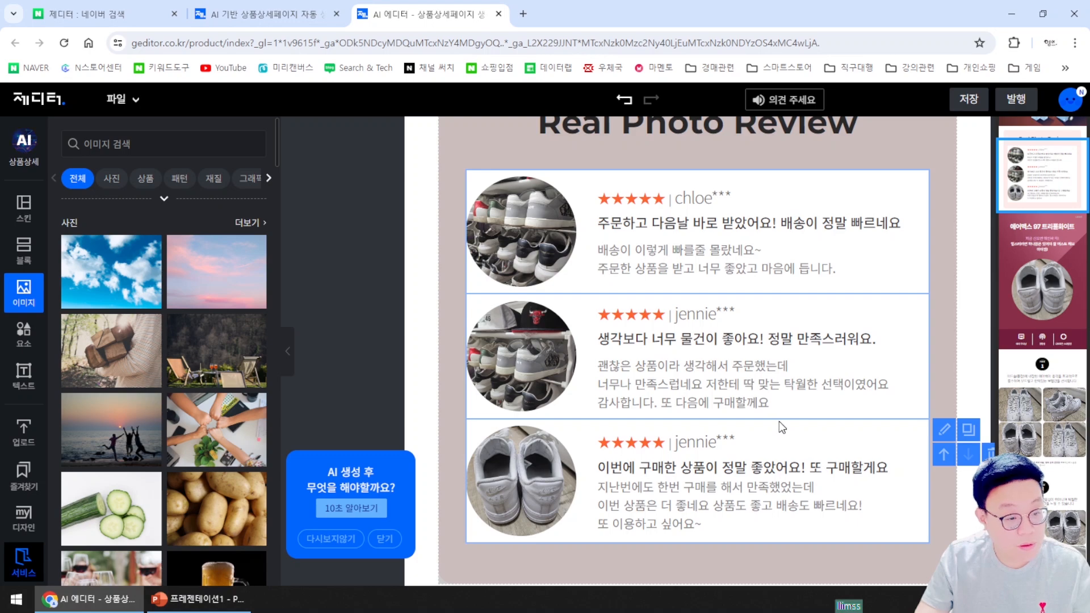
scroll(779, 421, "down", 7)
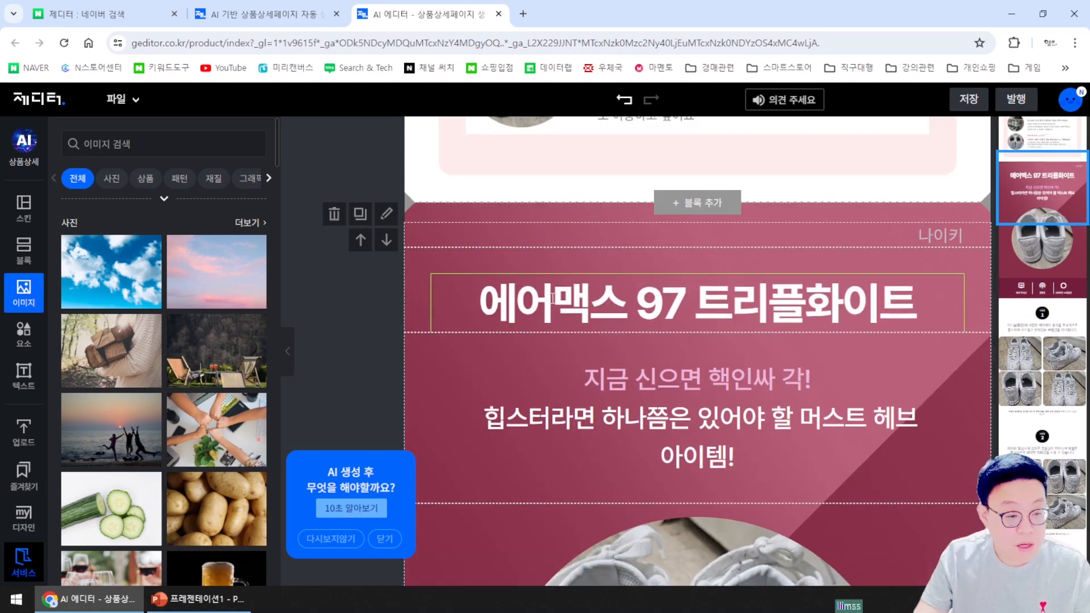
scroll(602, 376, "up", 3)
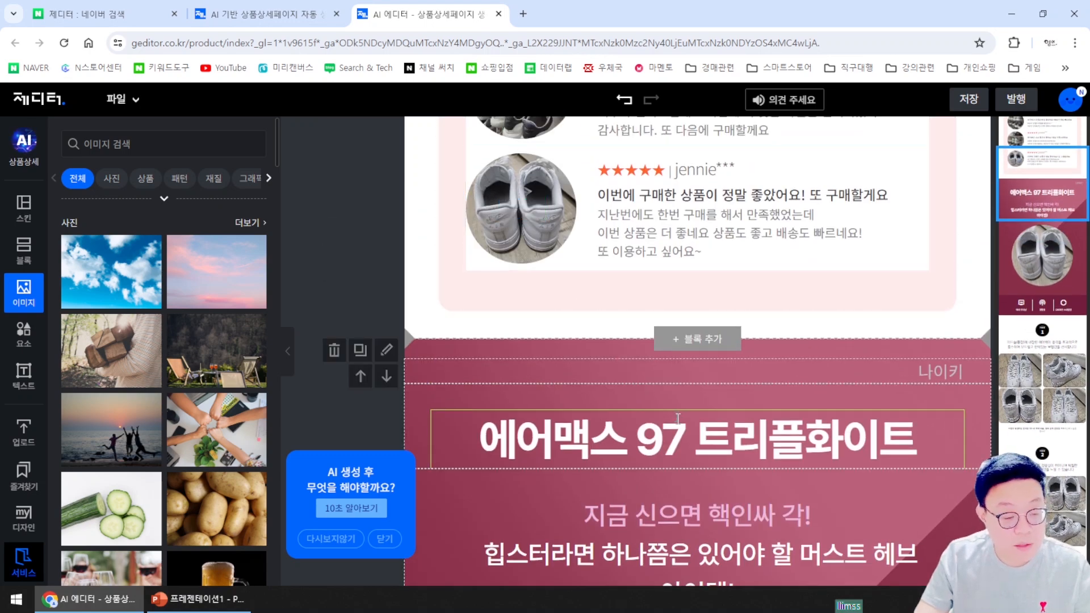
scroll(671, 424, "down", 1)
Edit the product headline to read 에어포스1 화이트, removing 맥스 97 and 트리플
left_click(644, 385)
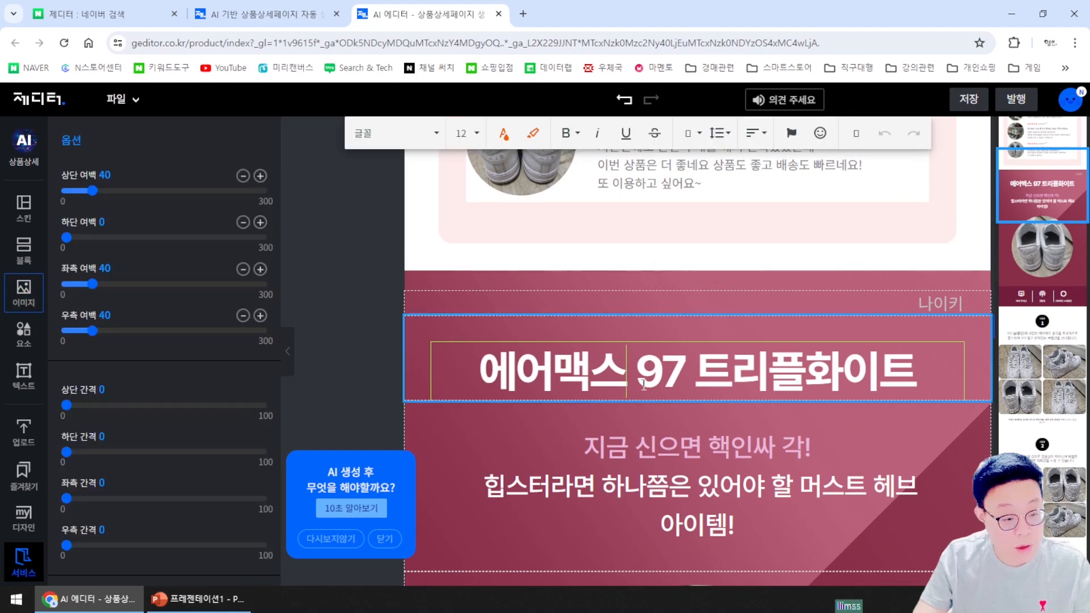
left_click(545, 377)
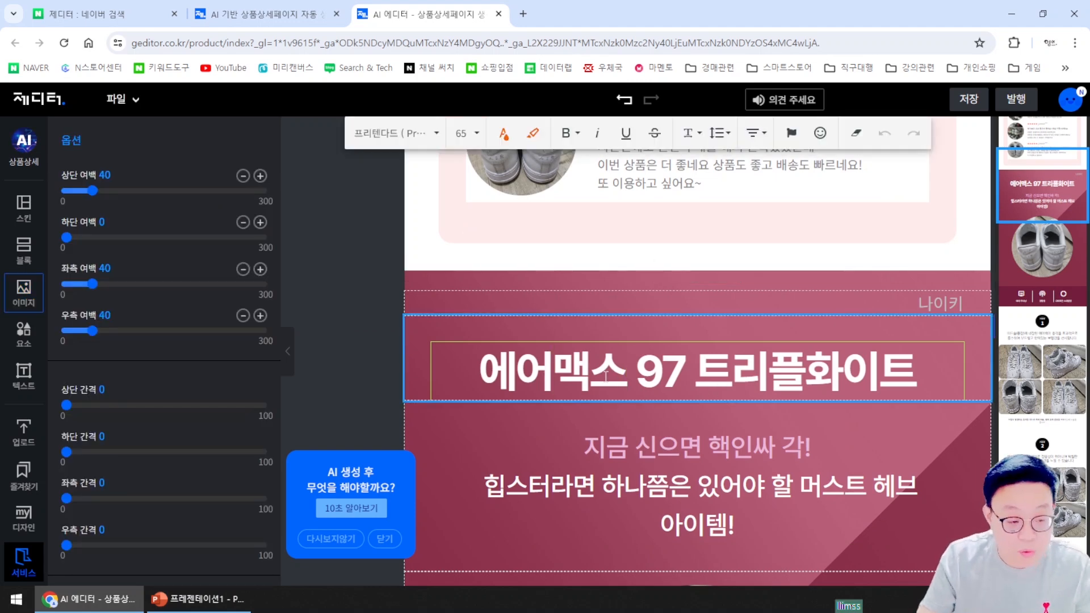
key("Delete")
key("Delete")
key("Delete")
key("Delete")
key("Delete")
type("폿")
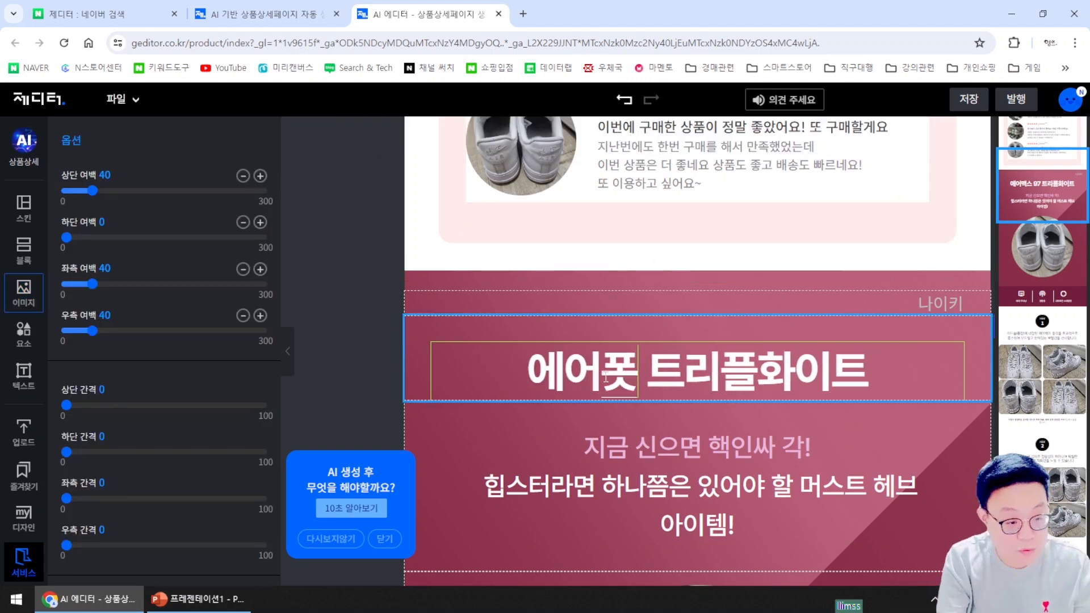
type("스1")
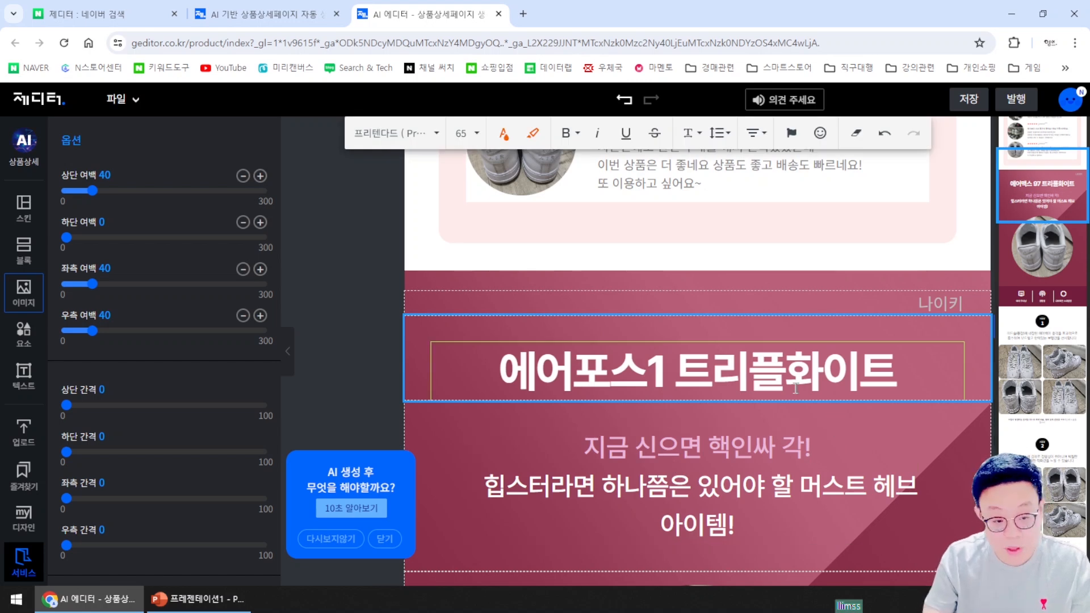
key("Delete")
key("Delete")
key("Delete")
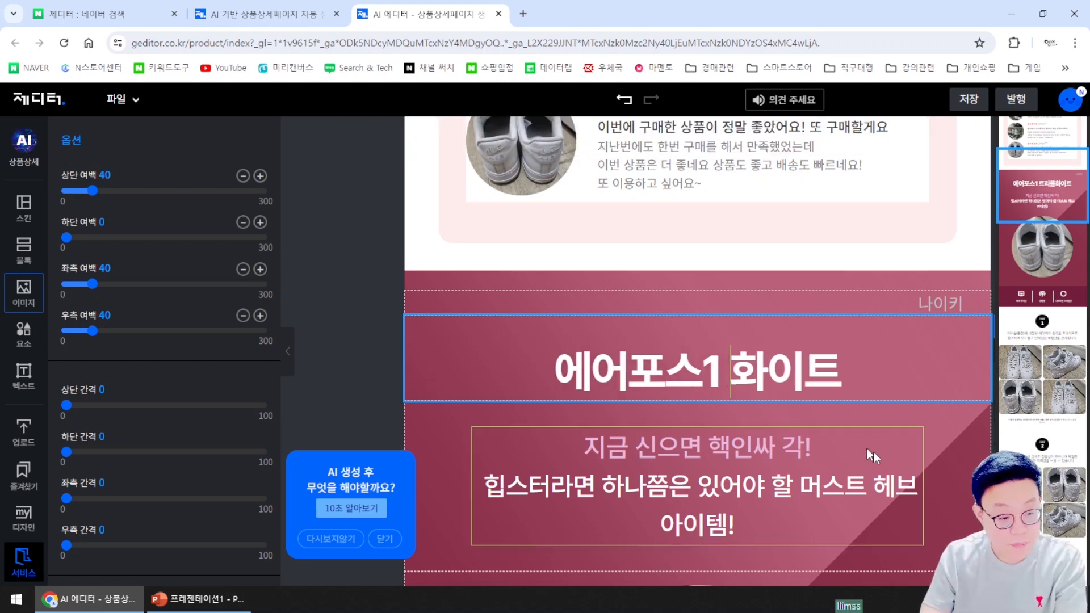
scroll(884, 476, "down", 8)
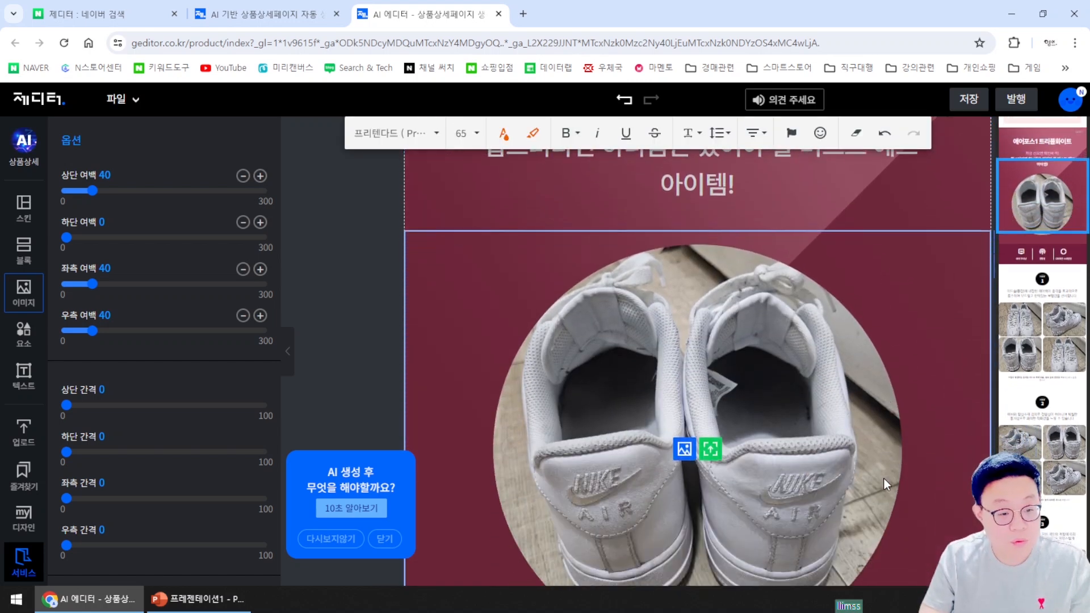
Upload 운동화4 into the bottom-right cell of the four-photo sneaker grid above POINT 2
scroll(917, 486, "down", 3)
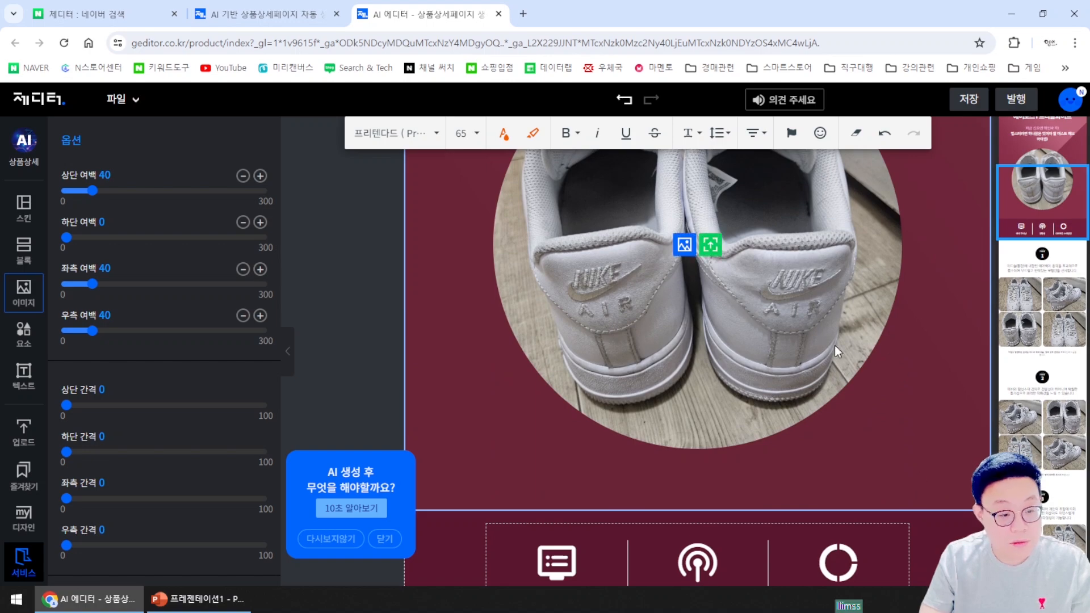
scroll(836, 345, "up", 4)
scroll(679, 343, "down", 12)
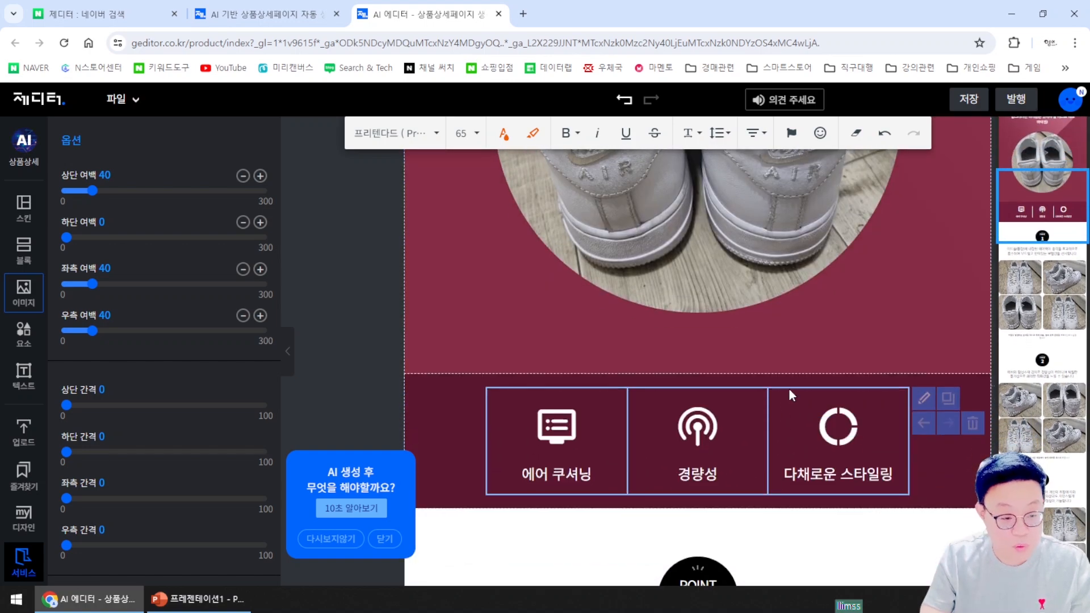
scroll(908, 357, "down", 4)
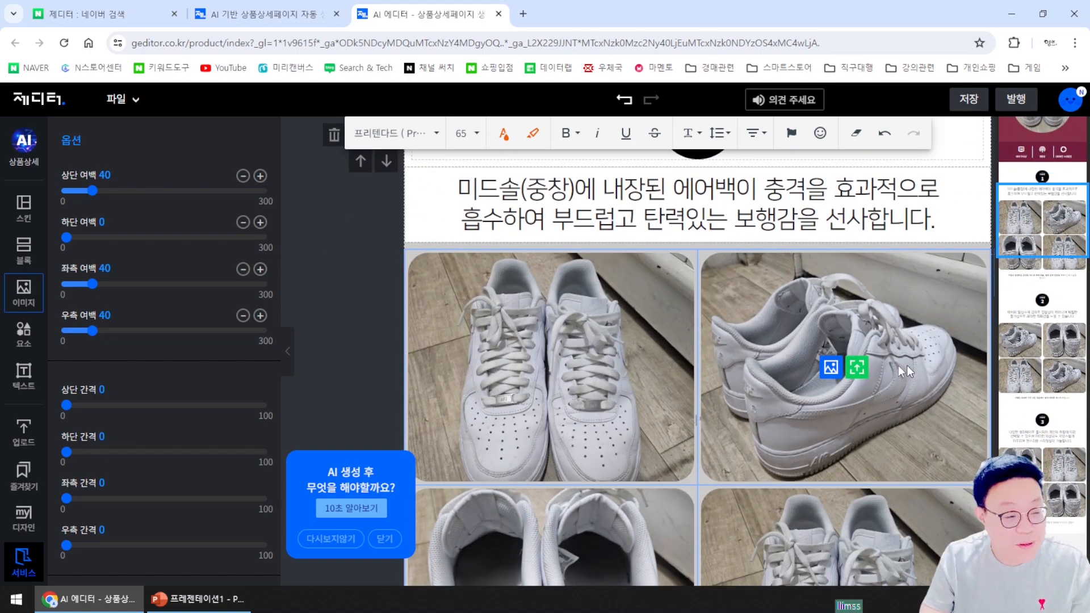
scroll(906, 342, "down", 6)
scroll(851, 352, "up", 7)
scroll(803, 363, "down", 4)
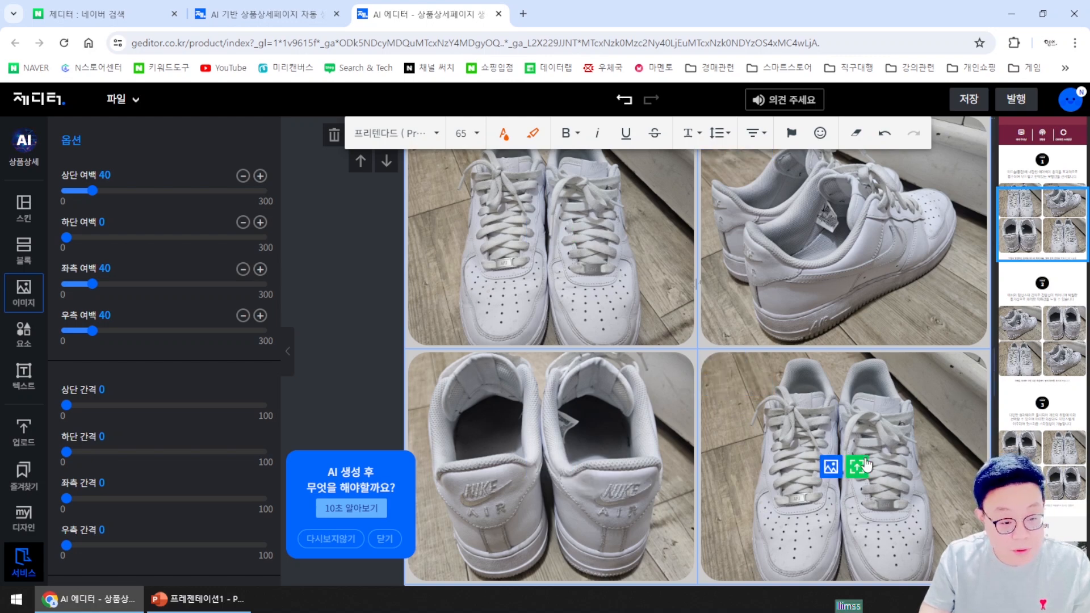
left_click(857, 466)
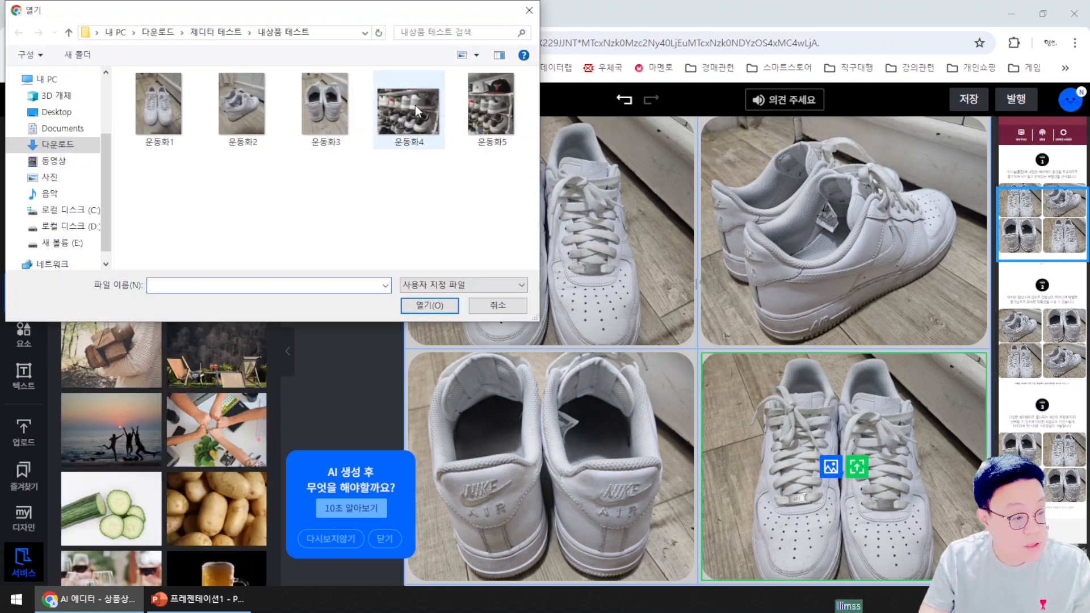
double_click(414, 104)
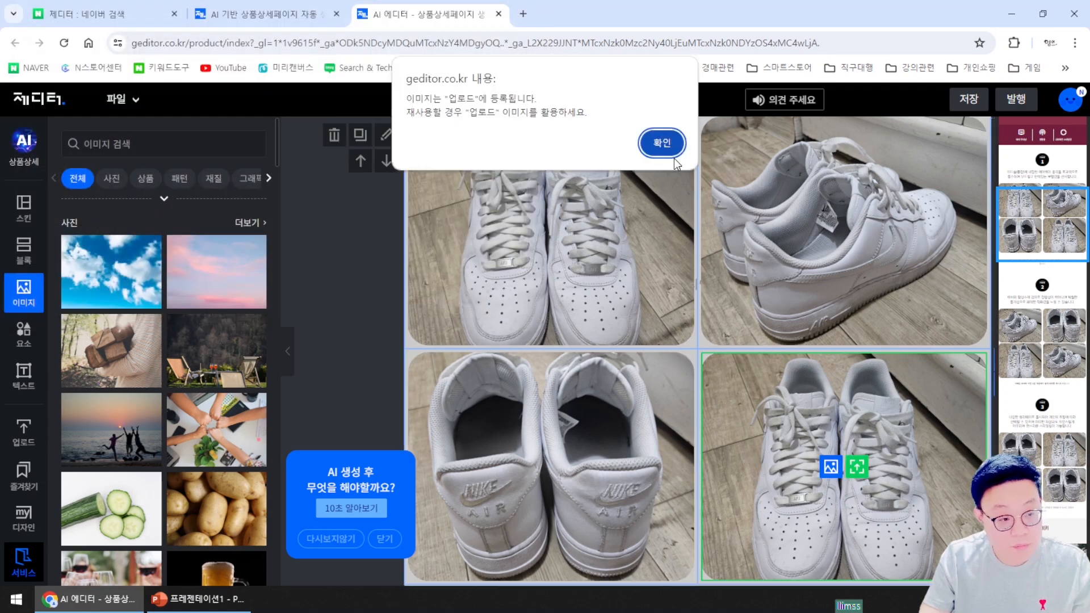
left_click(673, 155)
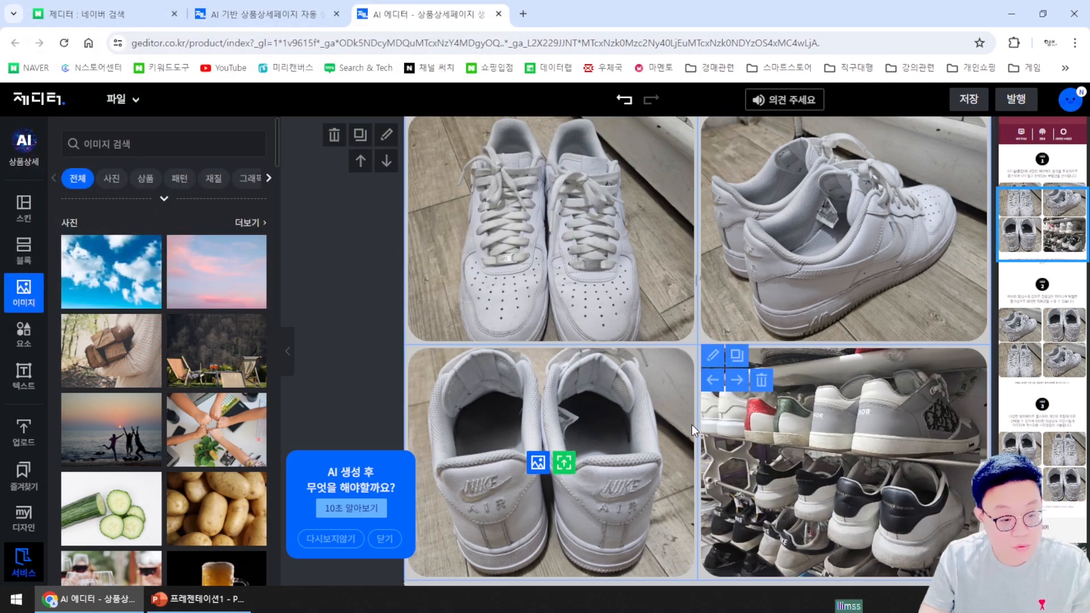
scroll(692, 425, "down", 5)
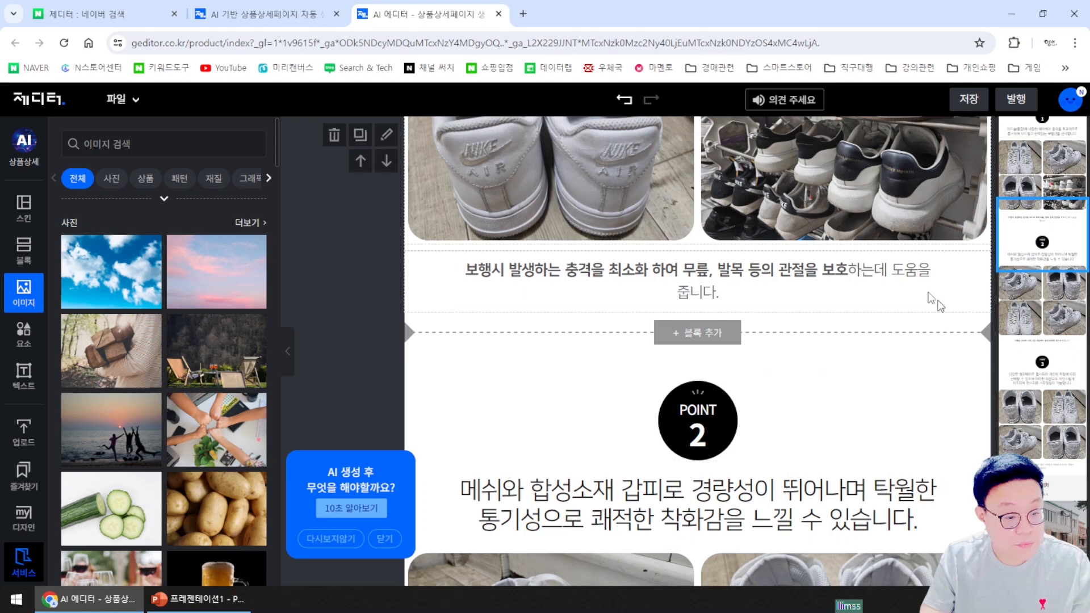
scroll(934, 301, "down", 1)
scroll(810, 418, "up", 2)
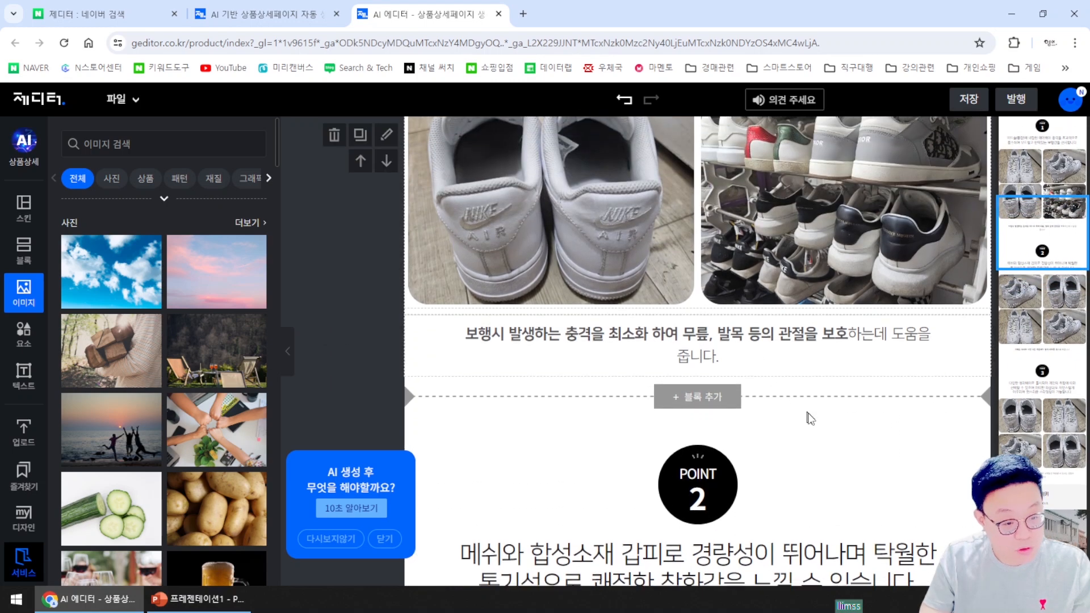
scroll(810, 418, "down", 5)
scroll(872, 406, "up", 4)
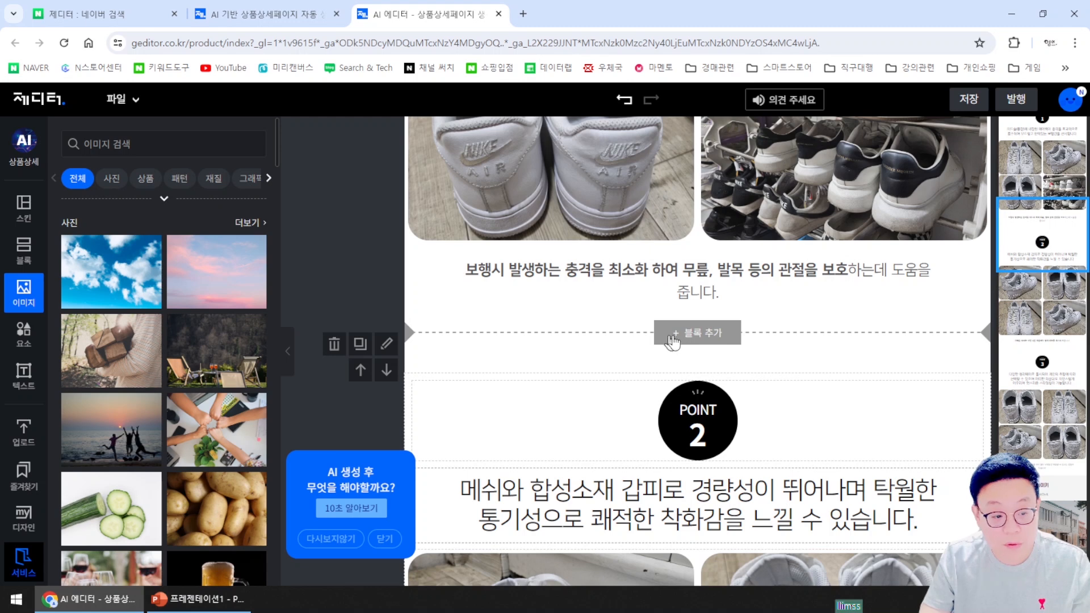
Insert an empty block above the POINT 2 section and browse the line and shape elements
left_click(708, 335)
scroll(857, 382, "down", 5)
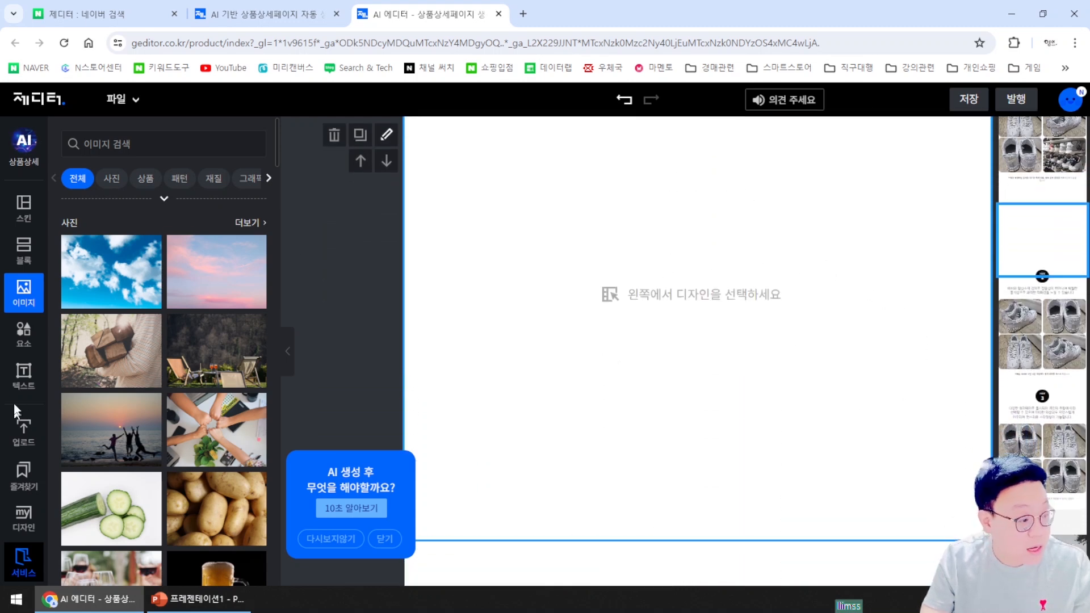
left_click(25, 344)
scroll(159, 431, "down", 5)
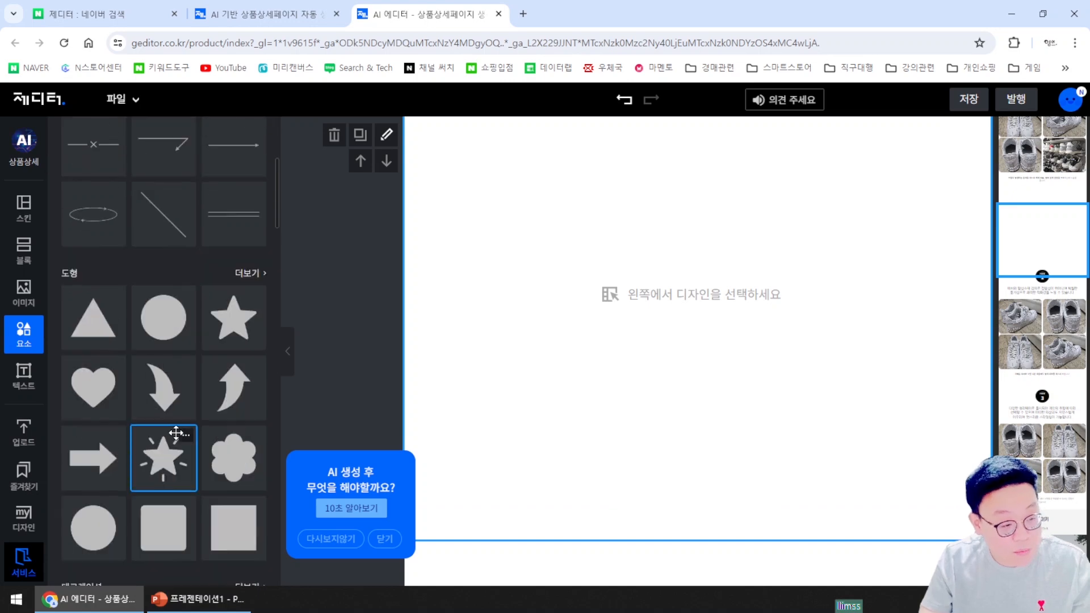
Place the Pet&Pit Premium blanket template from the Block panel and scroll through it
left_click(21, 267)
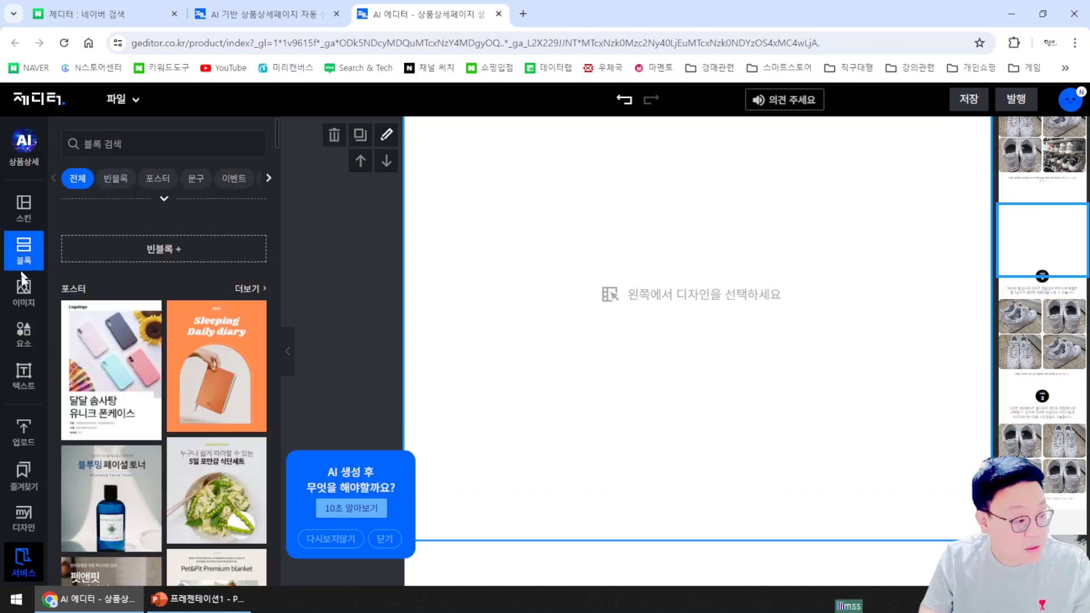
scroll(171, 342, "down", 6)
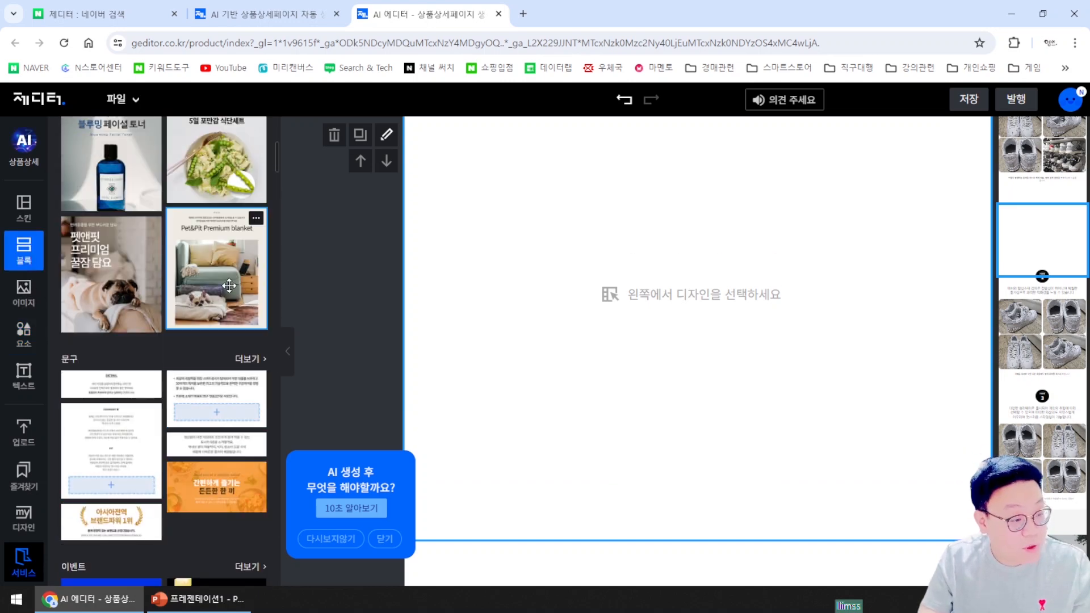
scroll(733, 380, "up", 7)
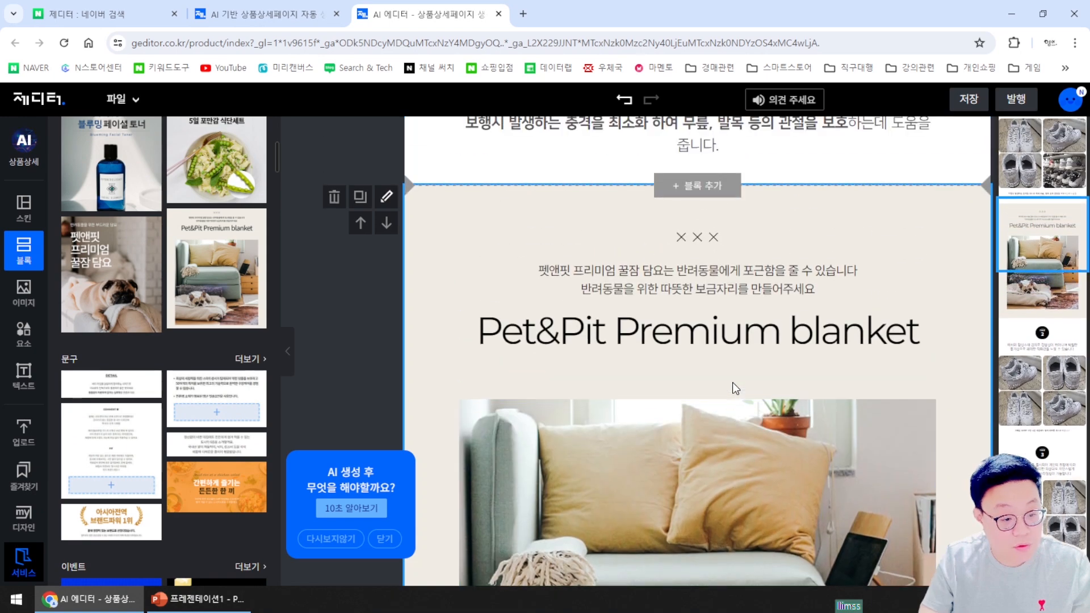
scroll(755, 437, "down", 8)
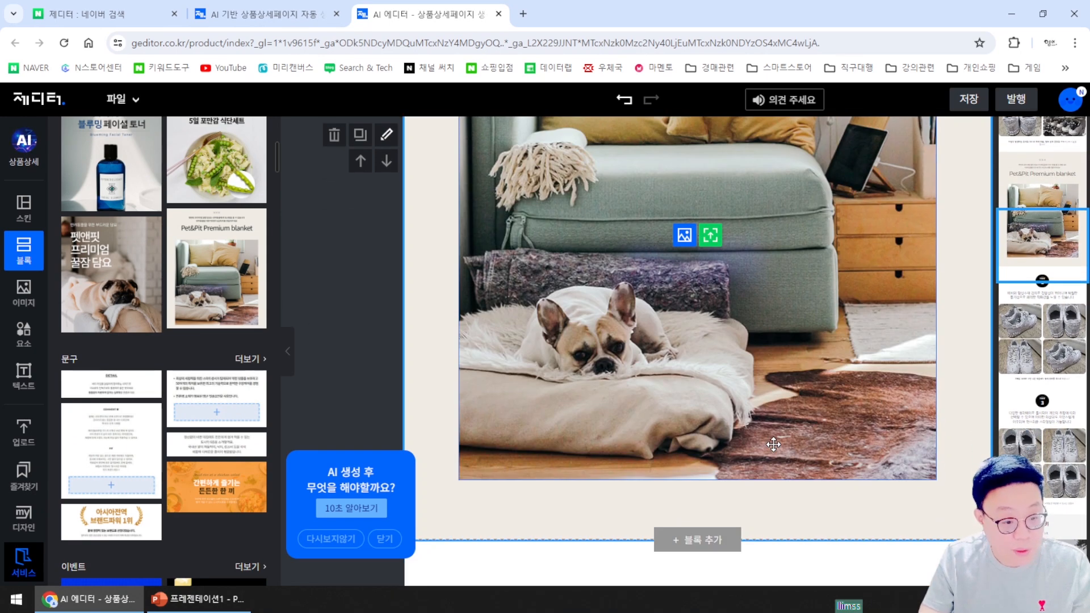
scroll(774, 447, "up", 8)
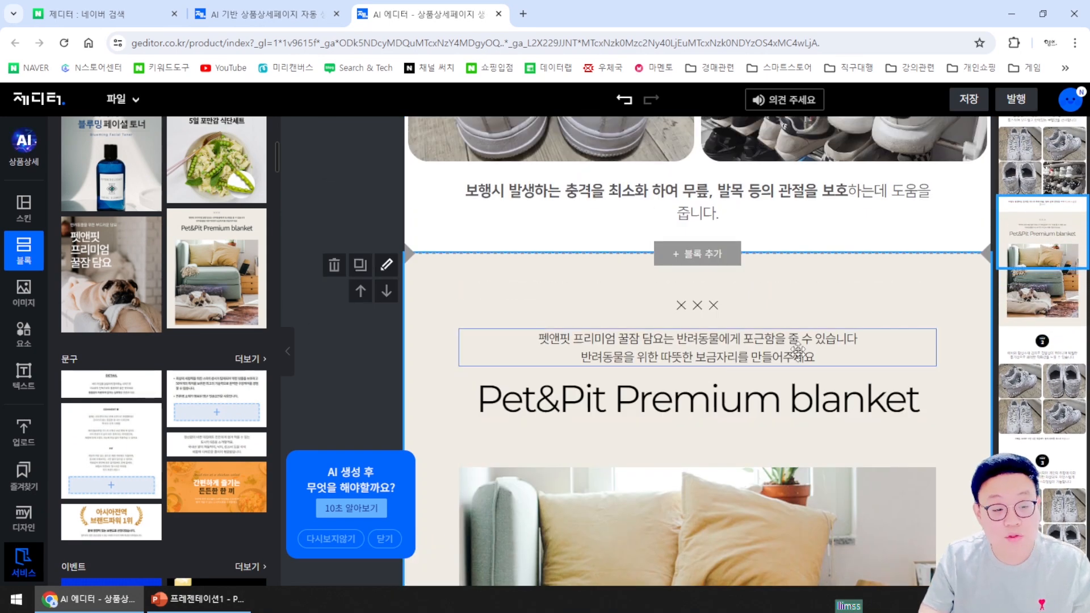
scroll(839, 333, "down", 2)
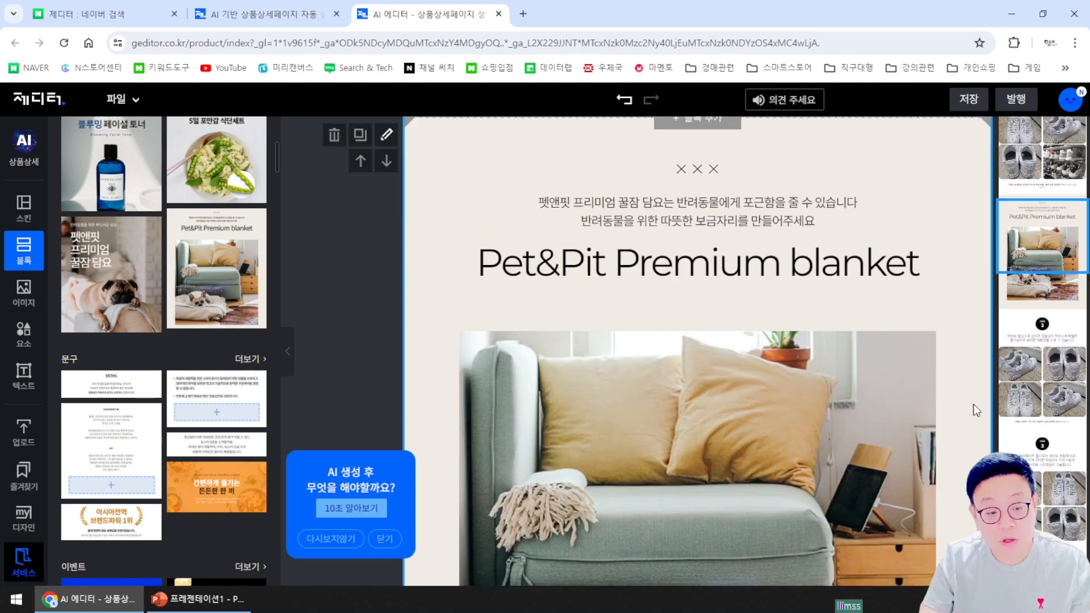
scroll(881, 404, "down", 10)
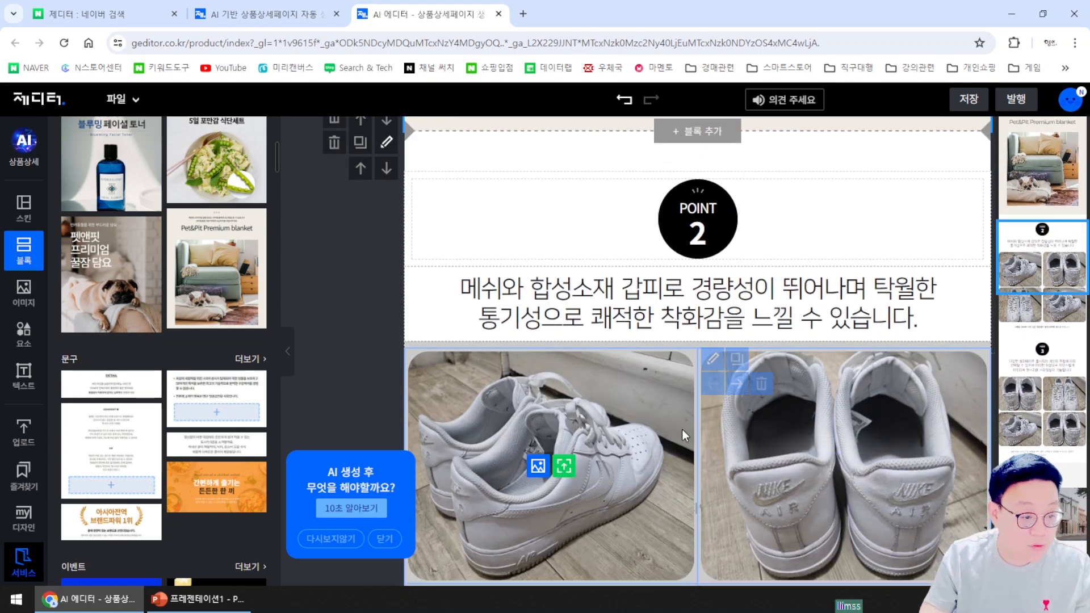
scroll(683, 429, "down", 1)
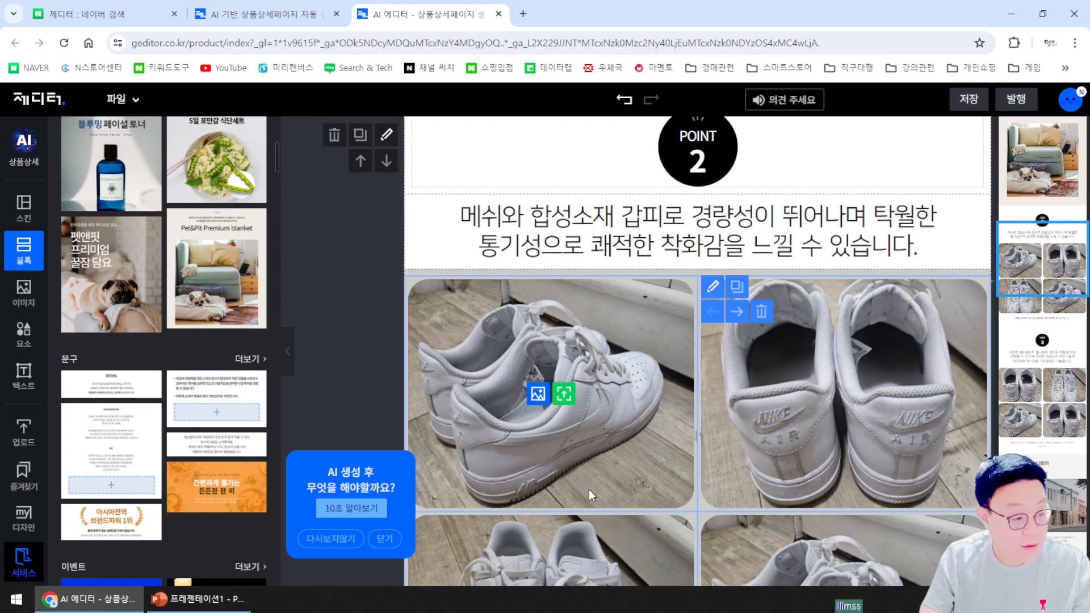
Close the AI guidance popup and replace the top-left POINT 2 grid photo with 운동화5
scroll(588, 489, "down", 1)
scroll(642, 489, "down", 1)
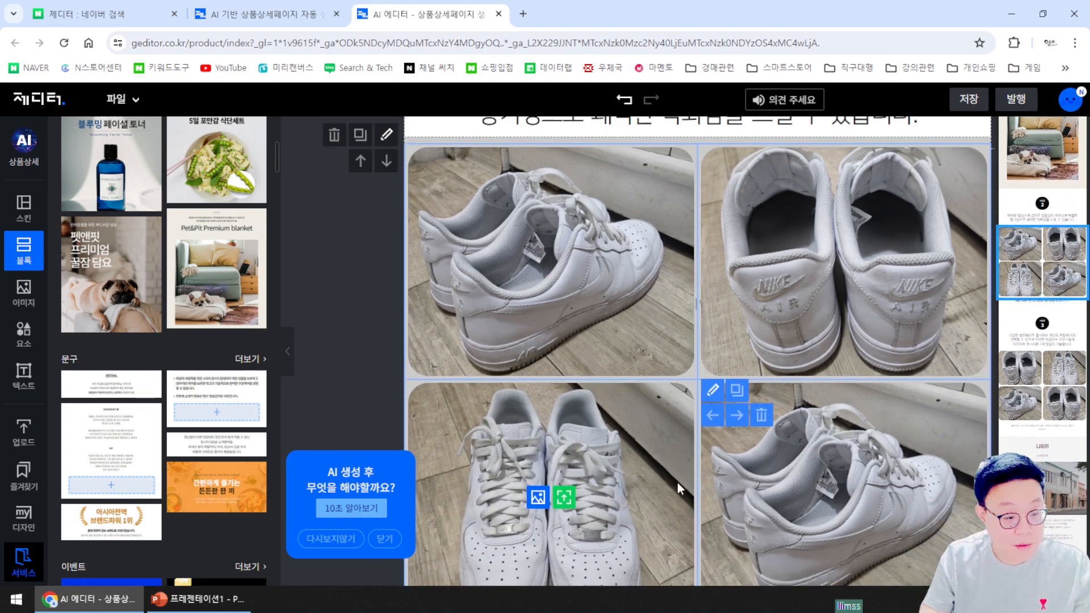
left_click(384, 539)
scroll(799, 327, "down", 1)
scroll(791, 372, "up", 4)
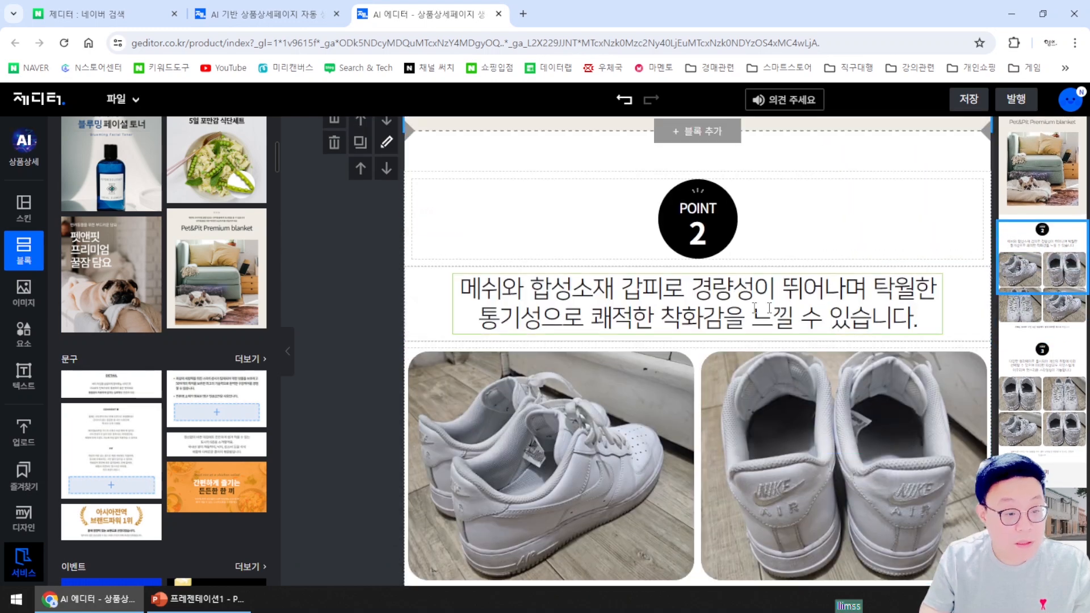
scroll(810, 318, "down", 3)
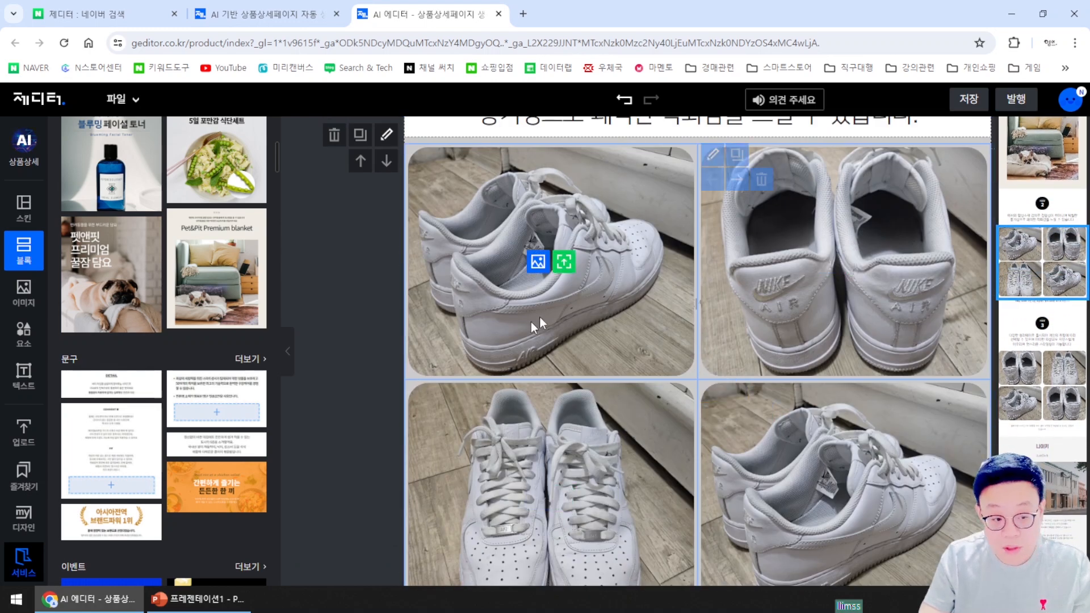
left_click(566, 264)
double_click(477, 101)
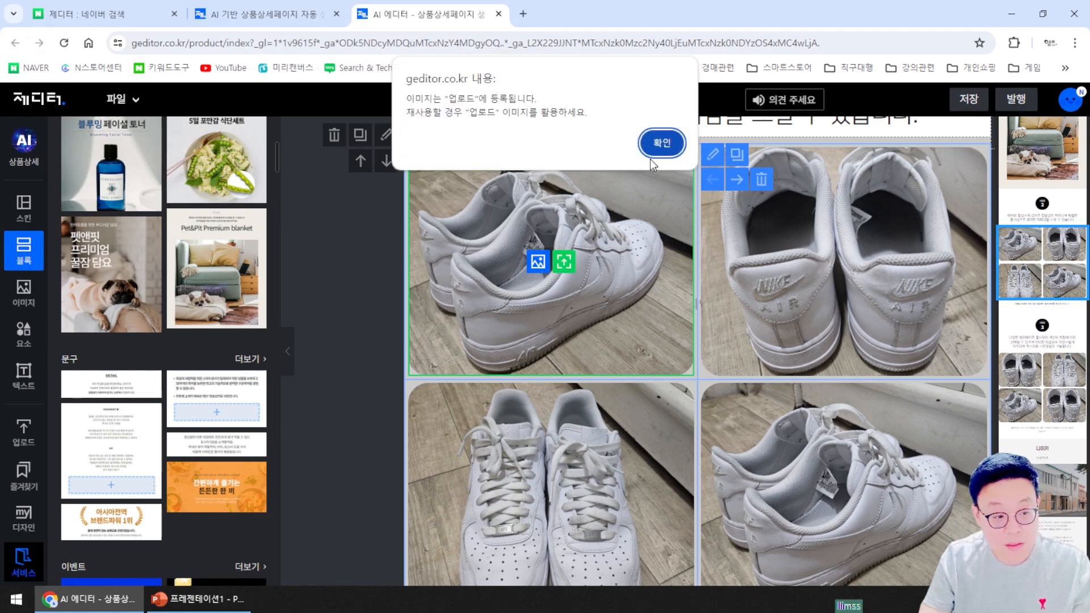
left_click(659, 147)
Replace the second POINT 2 sneaker photo with another uploaded shoe photo
left_click(859, 262)
double_click(388, 110)
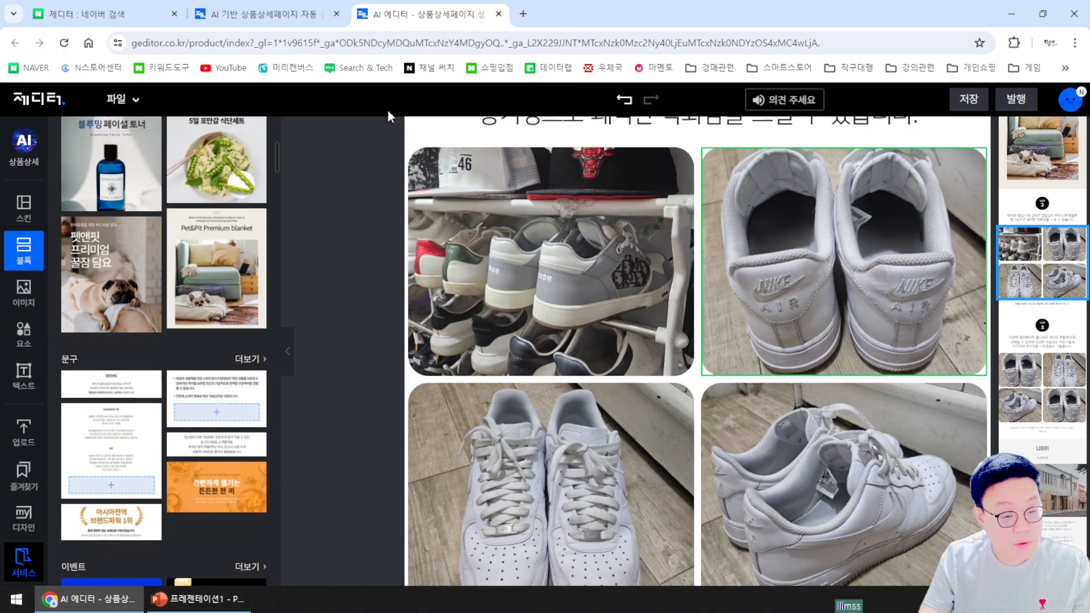
left_click(659, 147)
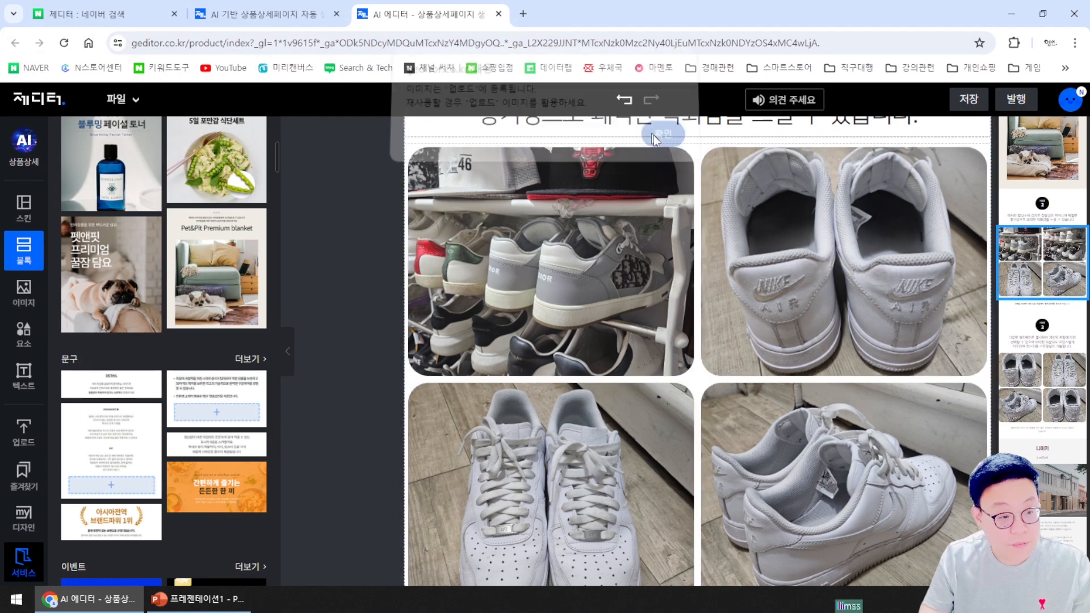
scroll(818, 225, "down", 1)
scroll(818, 224, "down", 6)
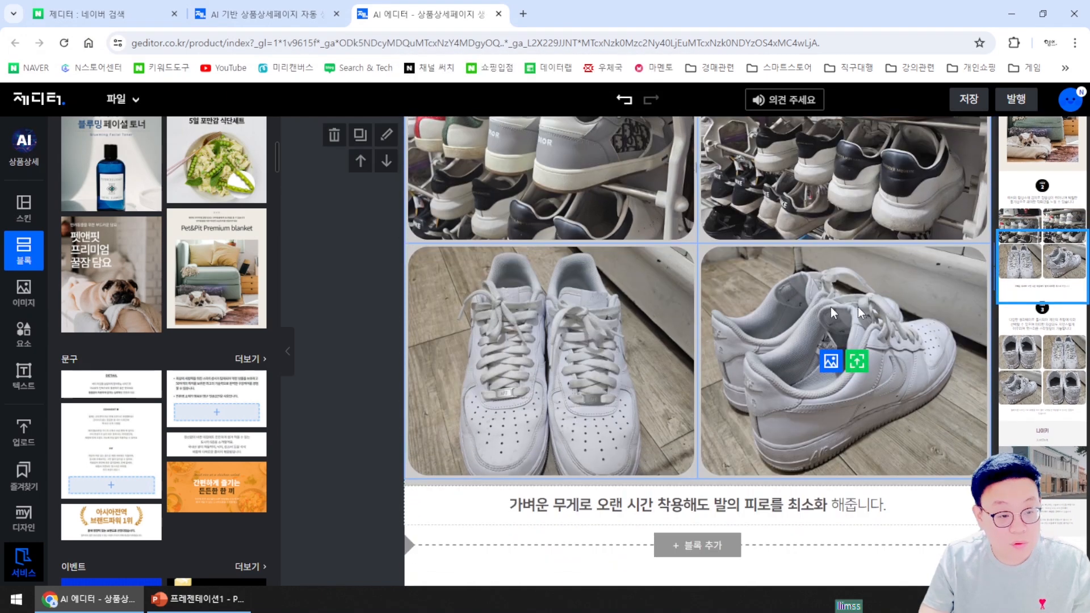
Locate the 나이키 Just Do It block and click its text and building photo
scroll(922, 343, "down", 8)
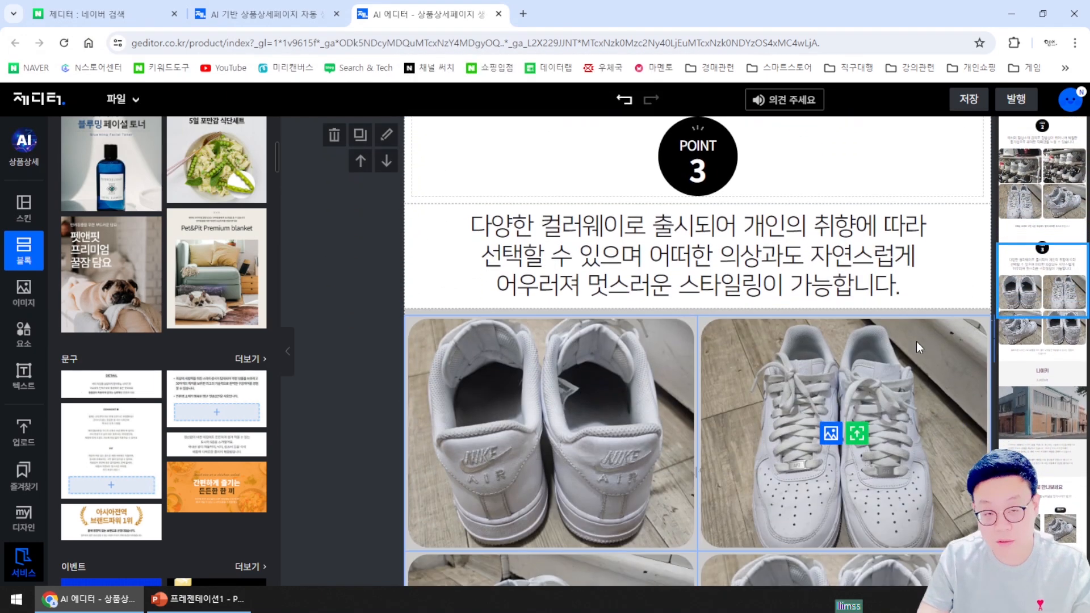
scroll(778, 421, "down", 4)
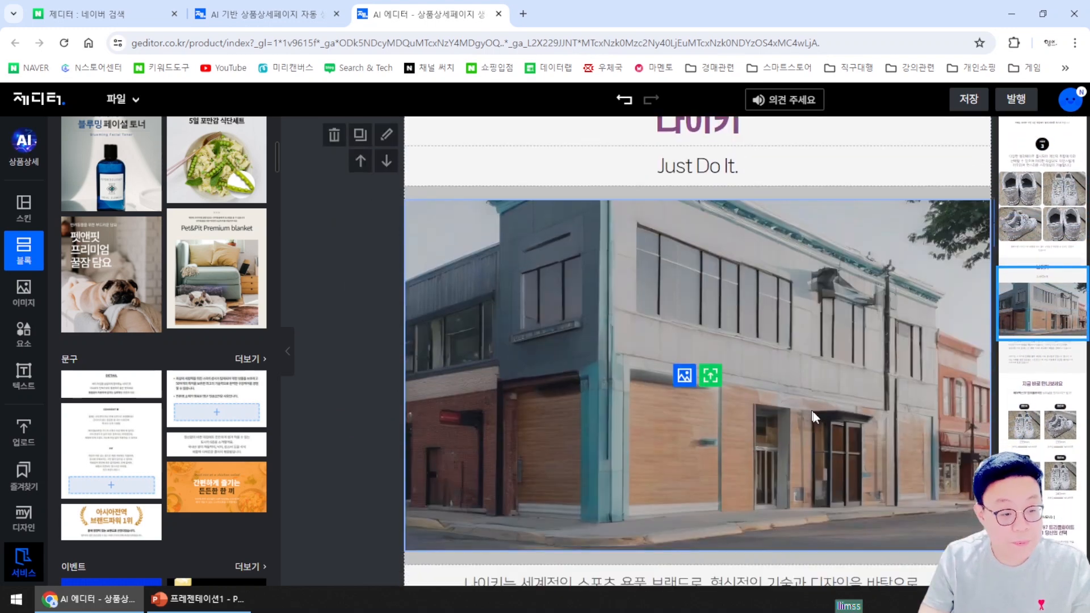
scroll(798, 417, "up", 2)
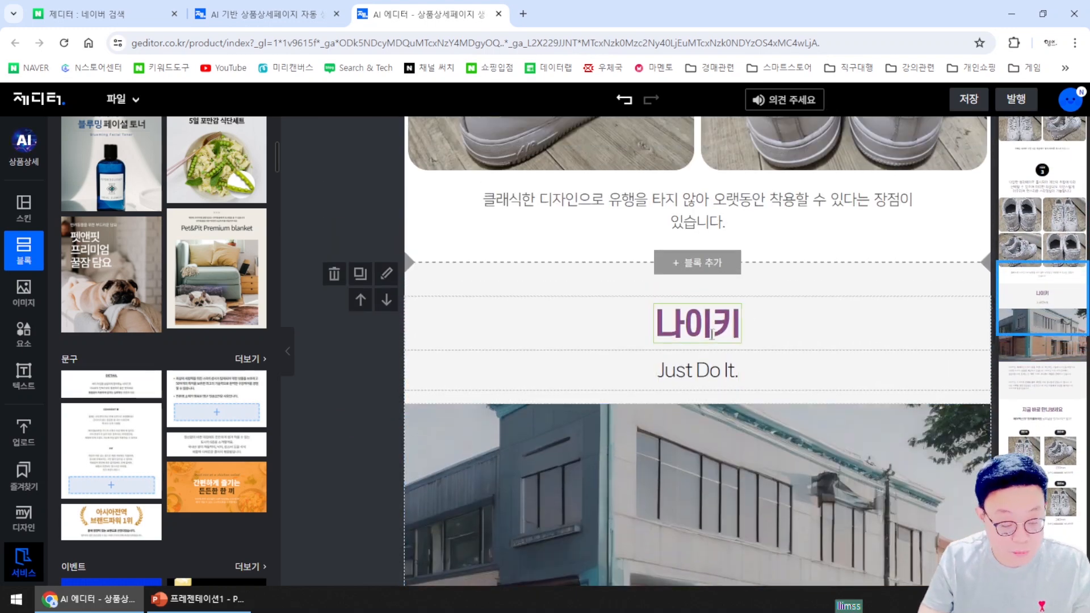
scroll(748, 368, "down", 4)
scroll(830, 364, "down", 1)
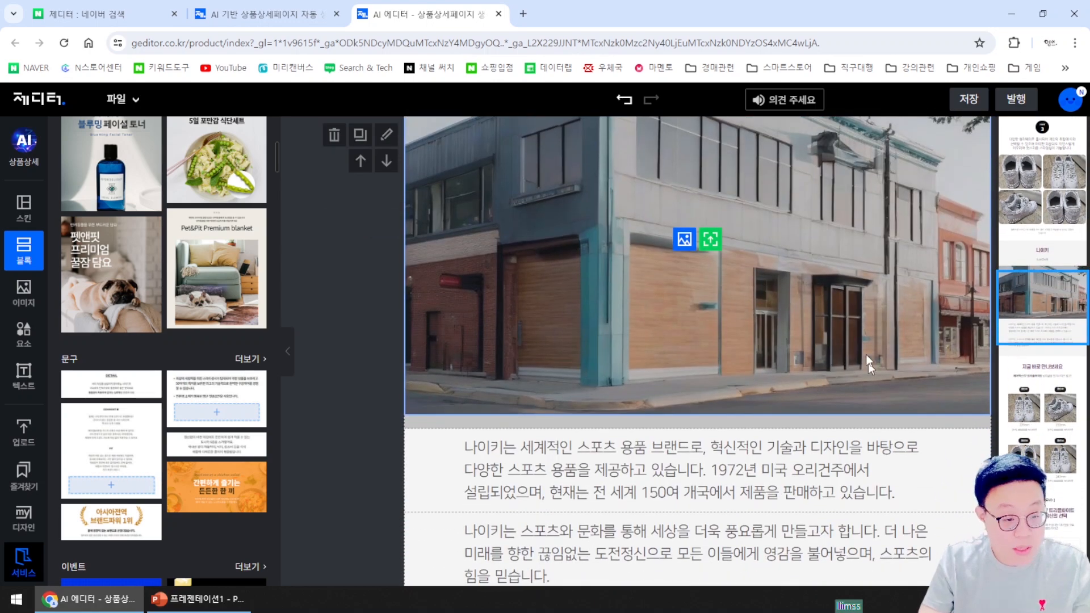
scroll(665, 352, "up", 2)
scroll(666, 352, "up", 1)
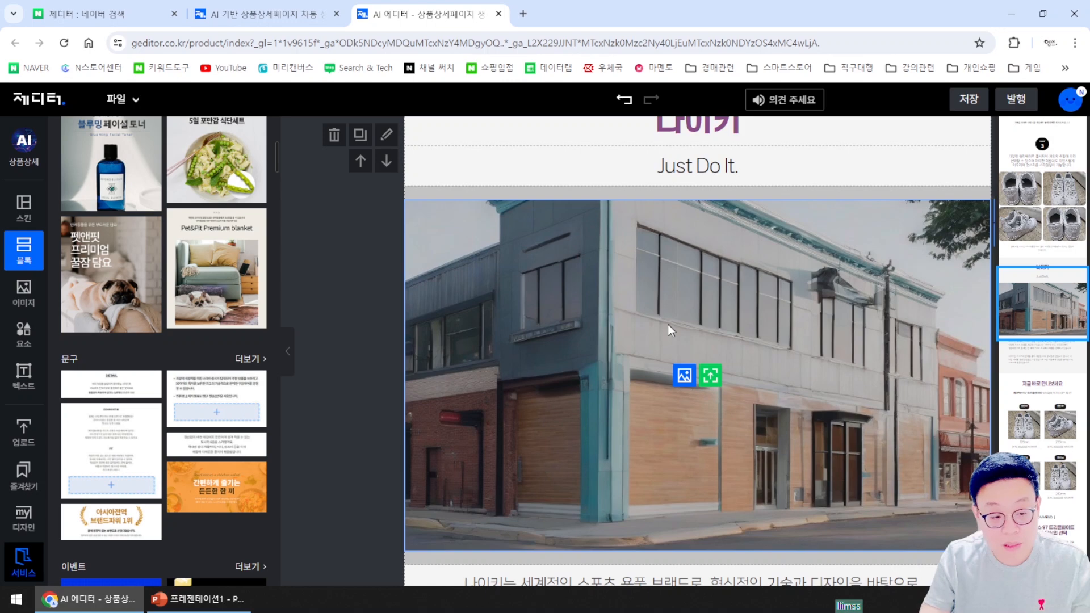
scroll(556, 221, "up", 1)
left_click(521, 227)
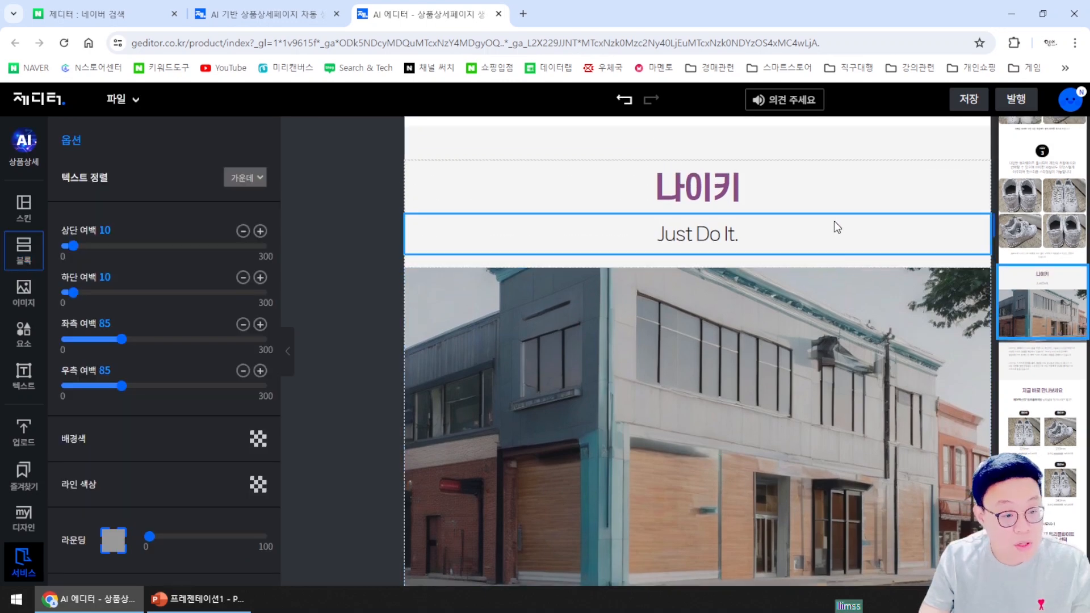
left_click(716, 340)
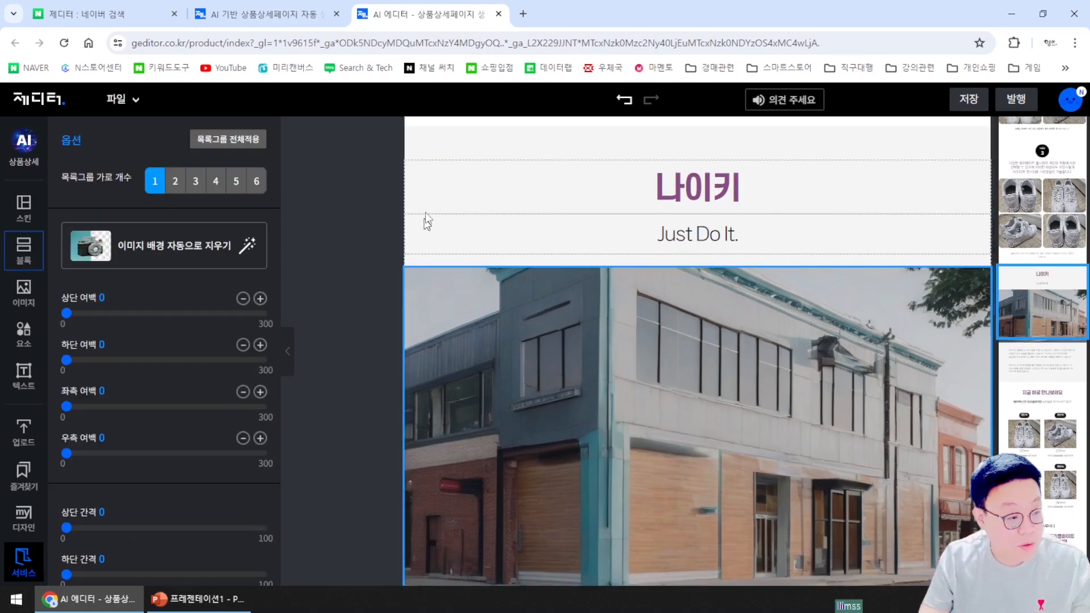
left_click(429, 196)
Select the whole 나이키 block and delete it, confirming with 확인
scroll(499, 190, "up", 3)
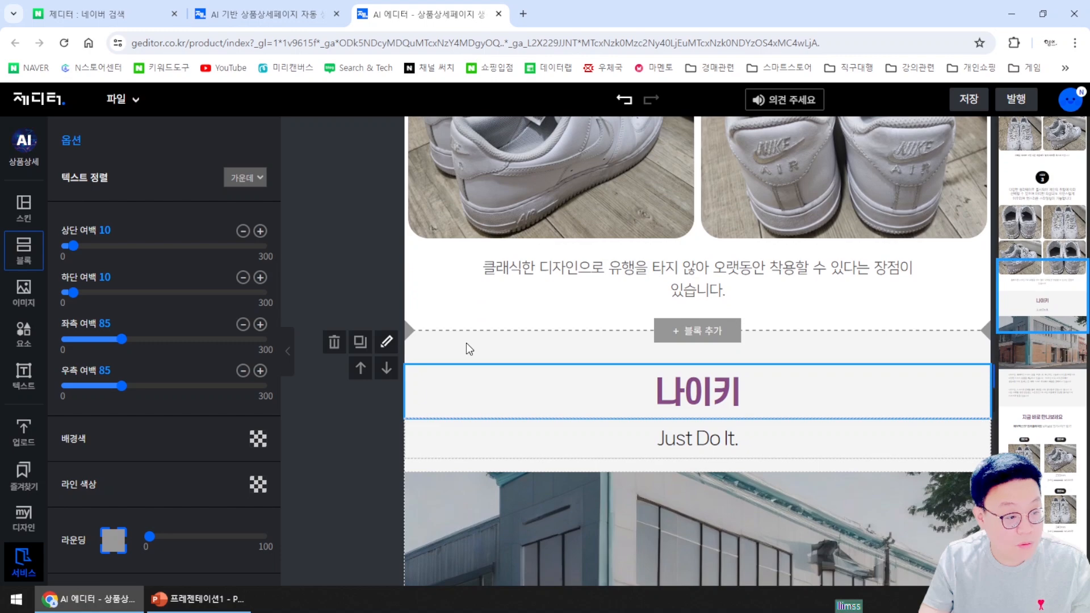
left_click(466, 343)
scroll(371, 428, "down", 1)
left_click(334, 274)
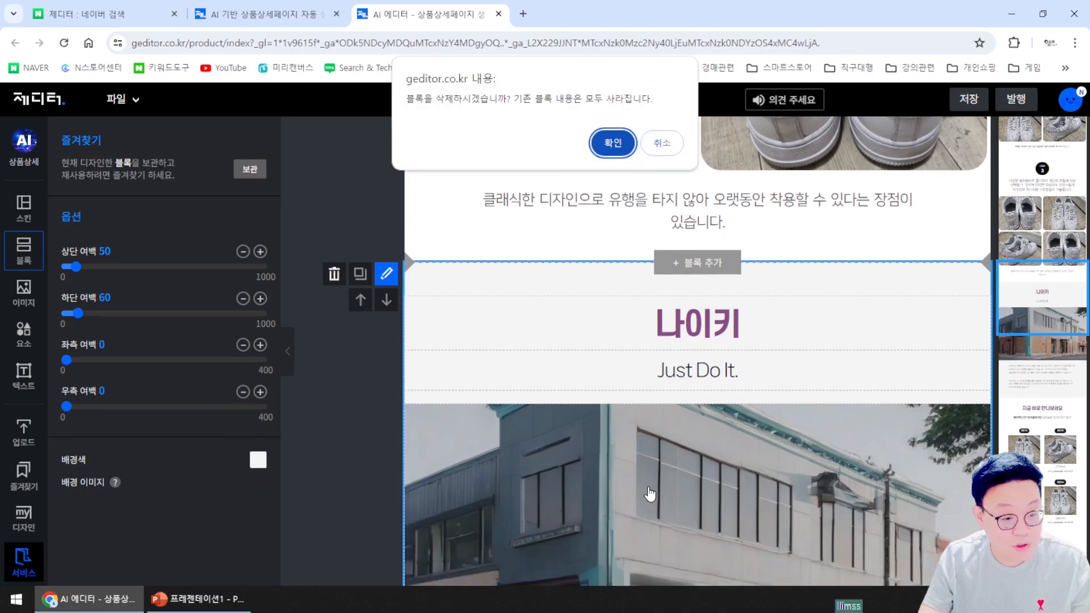
left_click(610, 145)
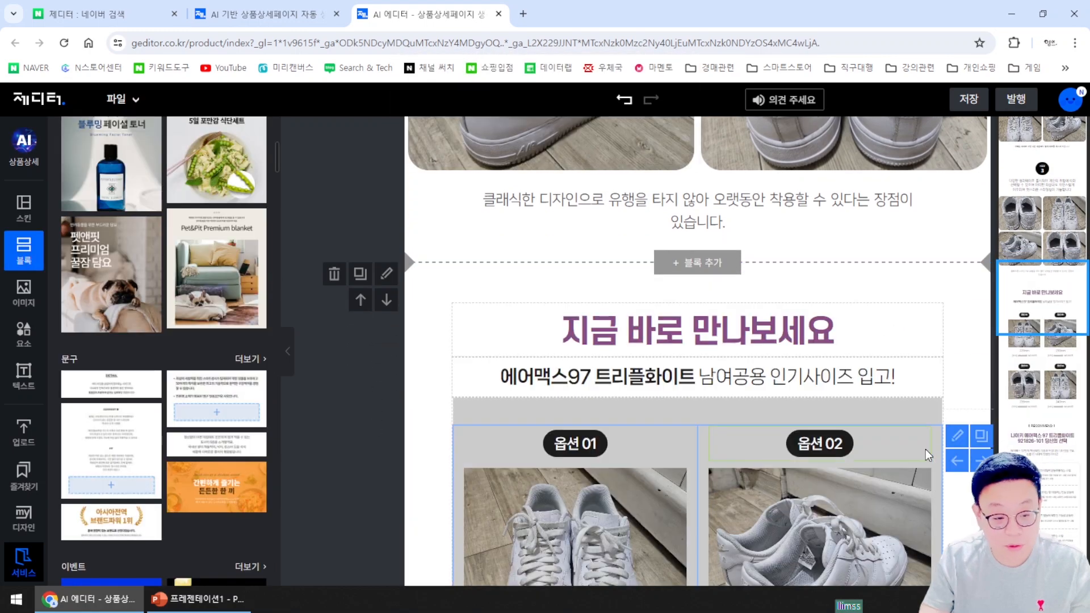
Change the product subtitle from 에어맥스 97 to 에어포스1
scroll(913, 407, "down", 1)
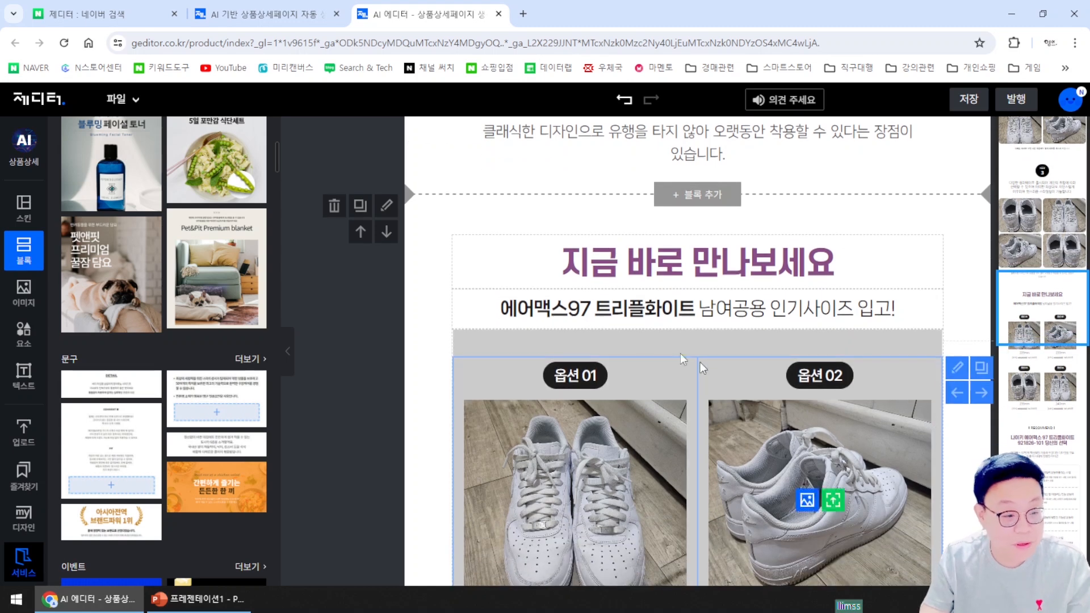
scroll(697, 357, "down", 1)
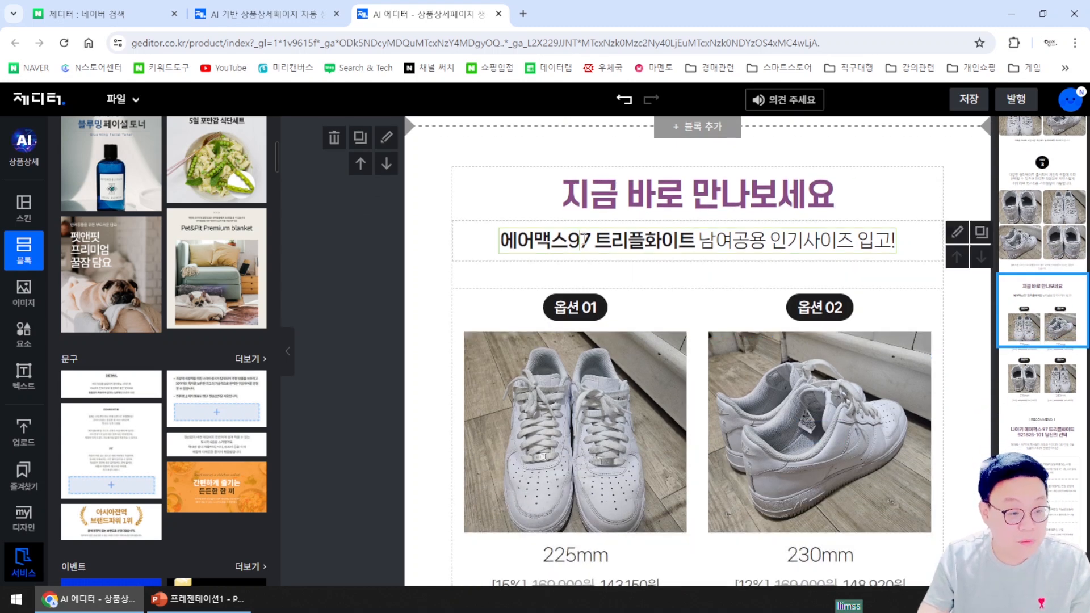
double_click(583, 239)
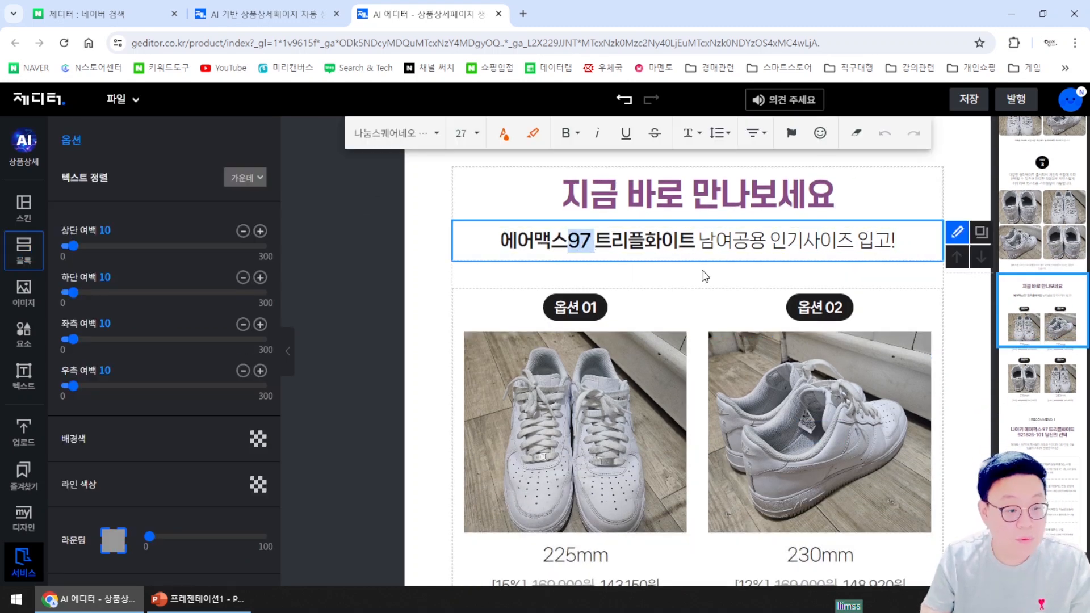
key("Delete")
key("Delete")
key("Delete")
key("Delete")
key("Delete")
key("Delete")
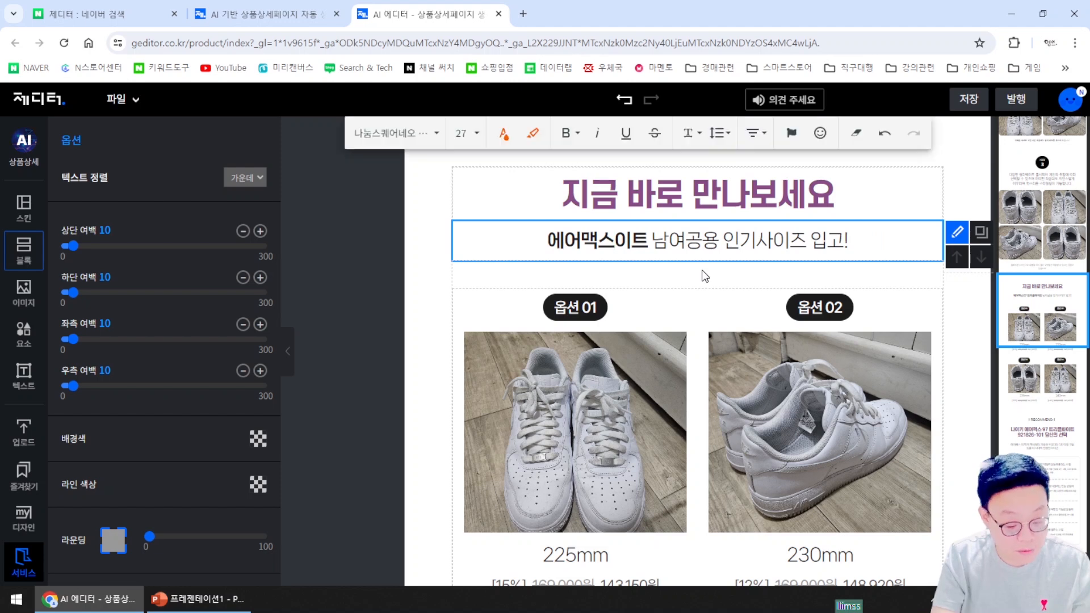
type("화")
key("Left")
key("Left")
key("Left")
key("Delete")
key("Delete")
type("포스1")
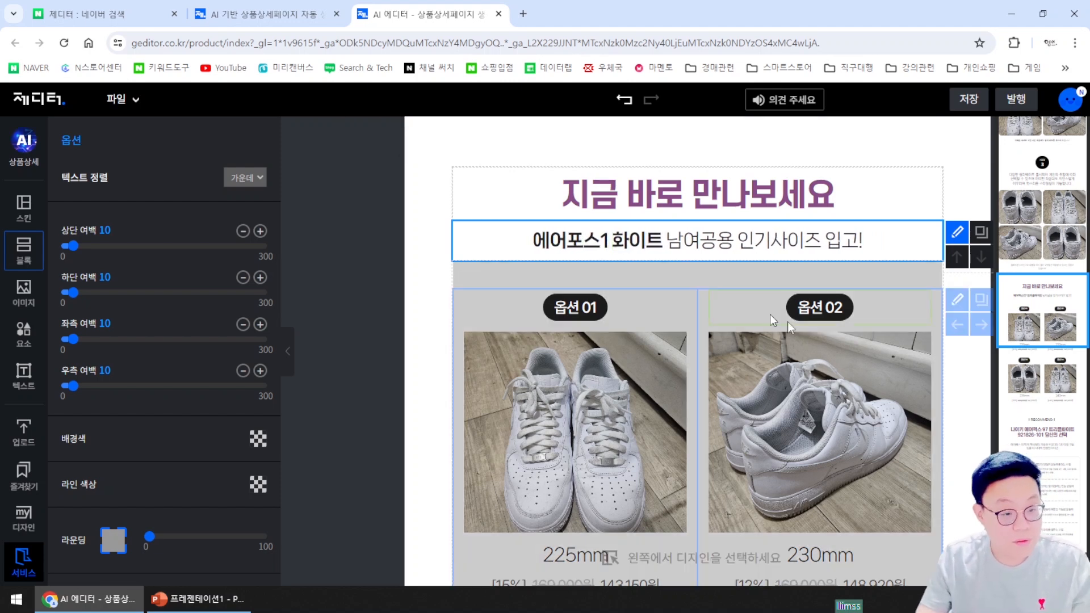
Change option 01's size from 225mm to 270mm
scroll(811, 340, "down", 3)
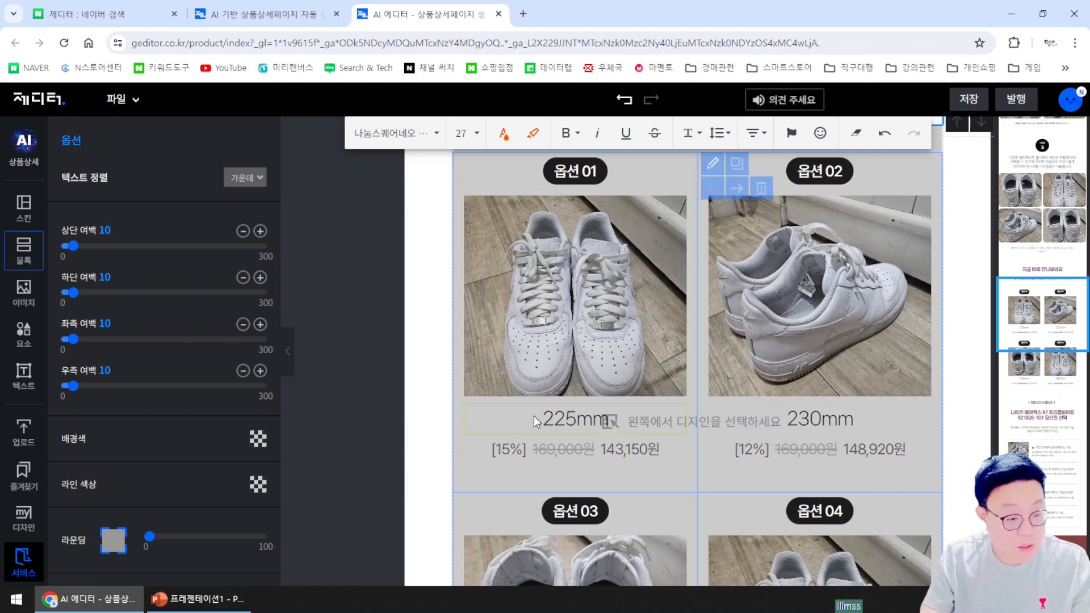
scroll(634, 445, "down", 1)
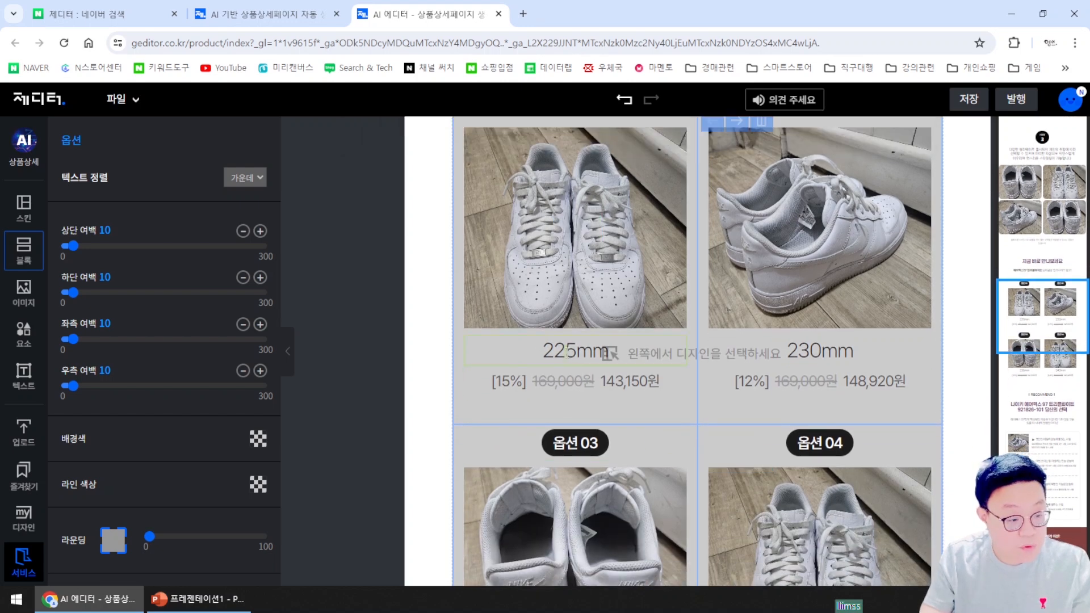
double_click(609, 352)
left_click_drag(546, 352, 540, 357)
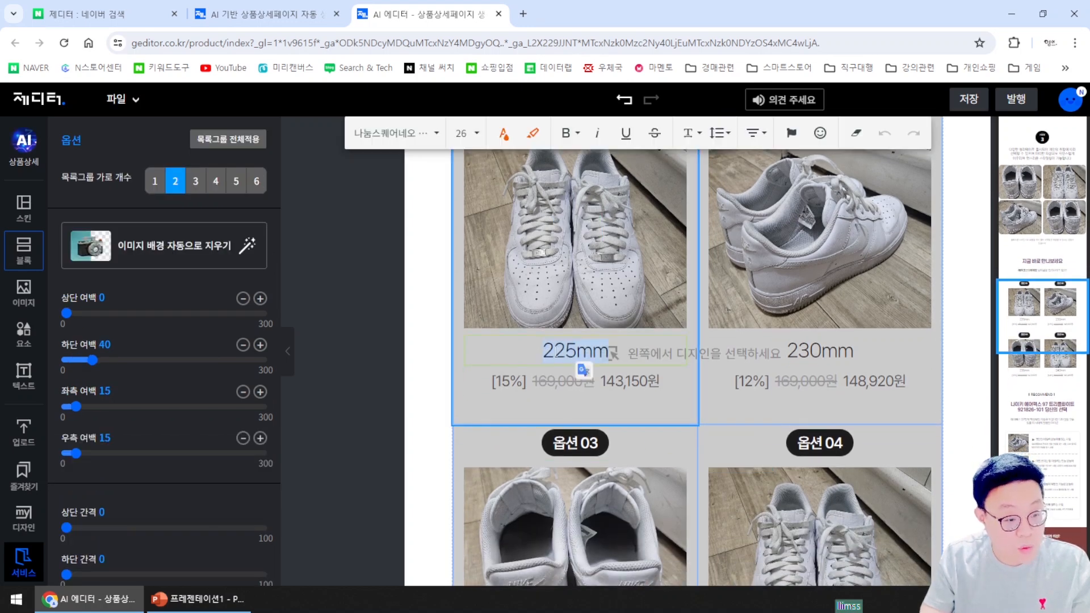
left_click(556, 352)
left_click(606, 353)
key("BackSpace")
key("BackSpace")
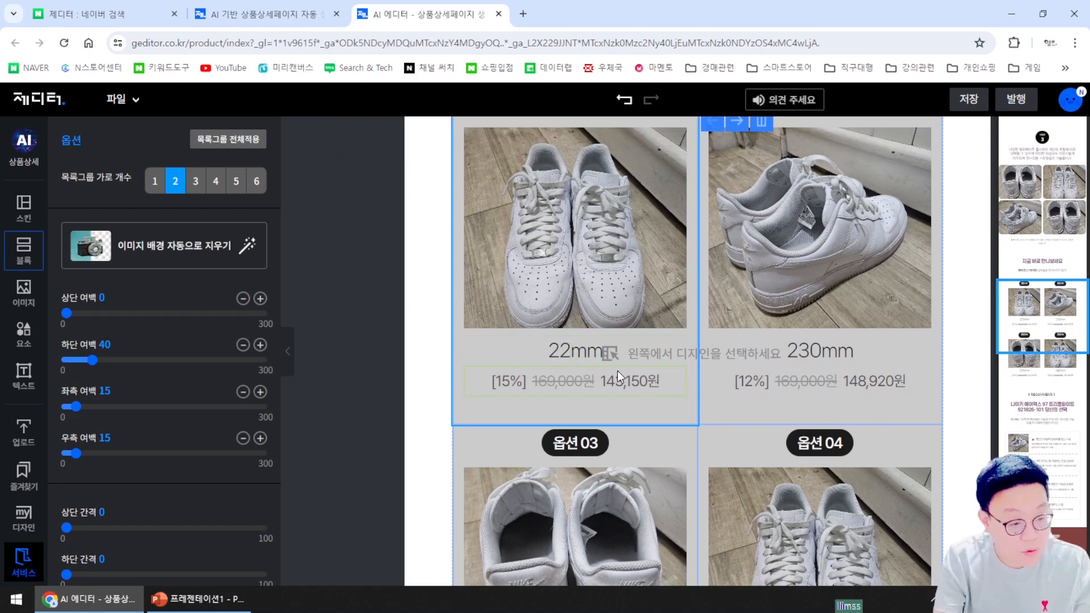
type("70")
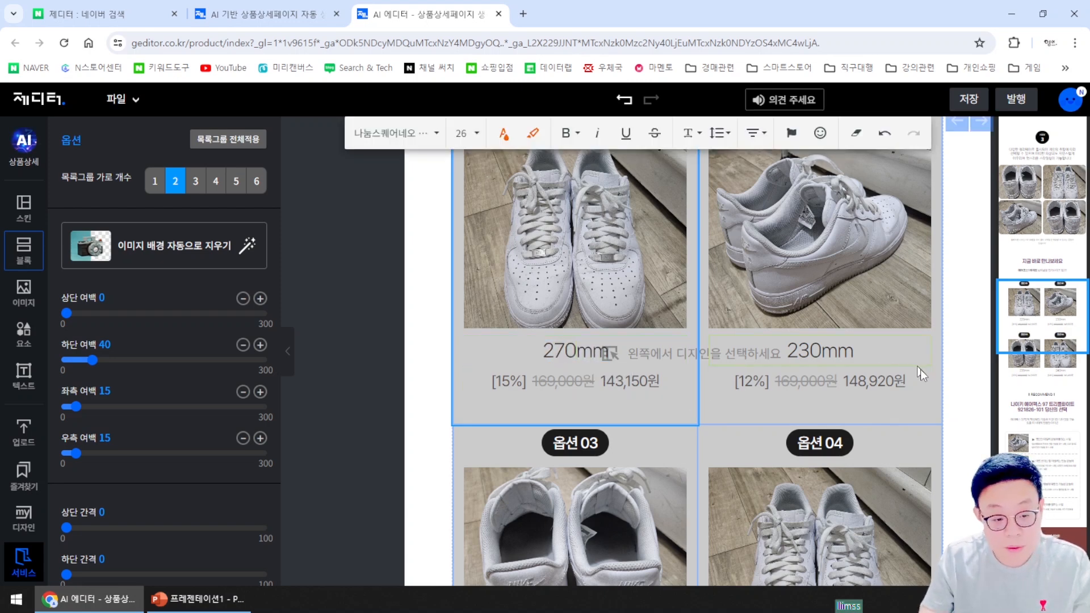
Replace the 143,150 sale price with 159,000 next to the struck-through 169,000원
scroll(921, 369, "down", 1)
scroll(827, 366, "down", 4)
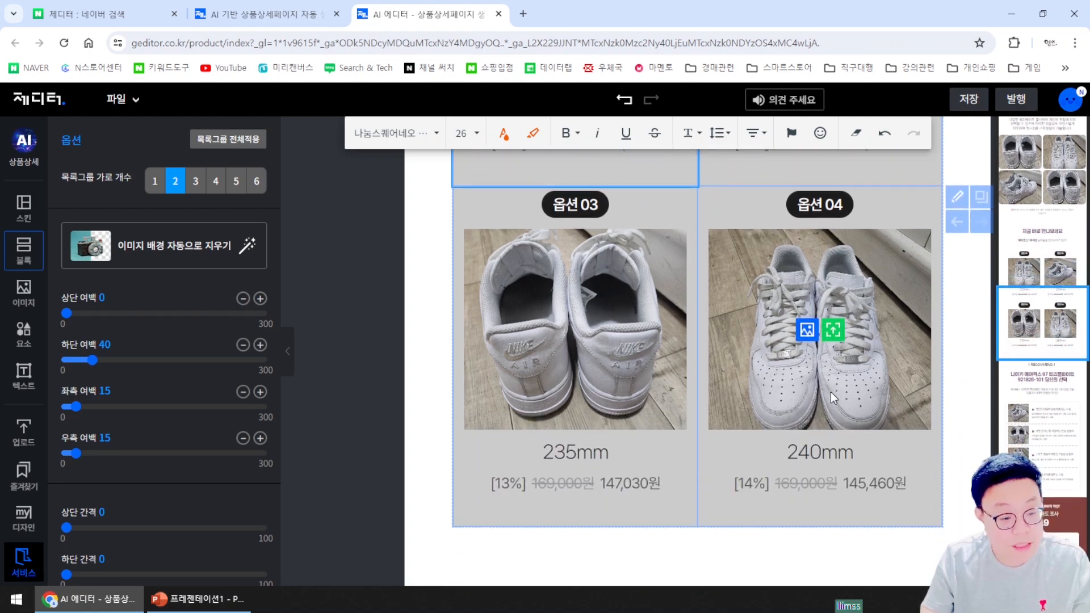
scroll(920, 404, "up", 3)
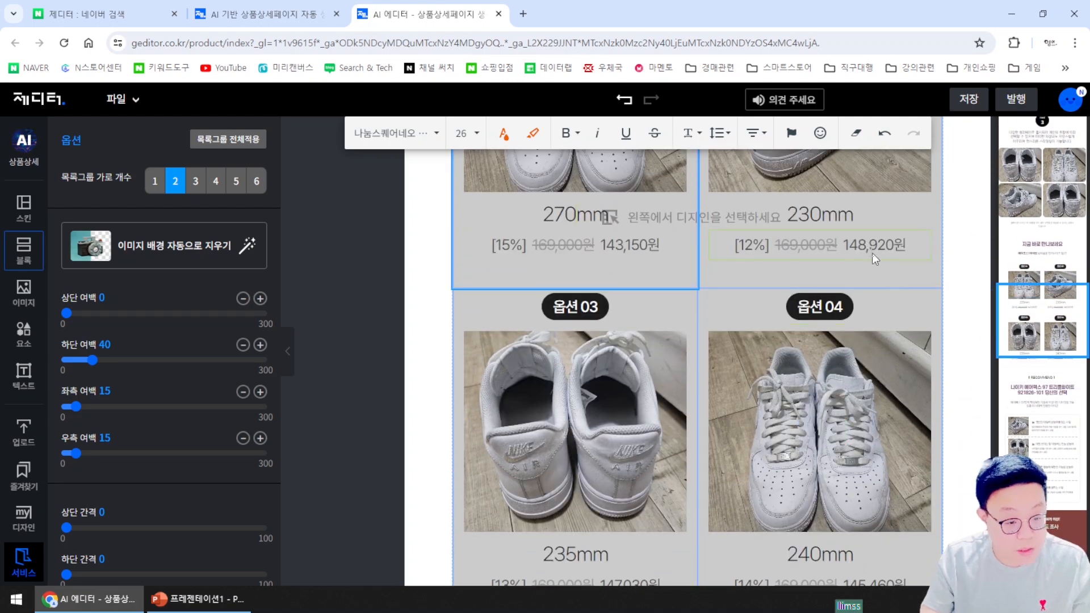
double_click(566, 245)
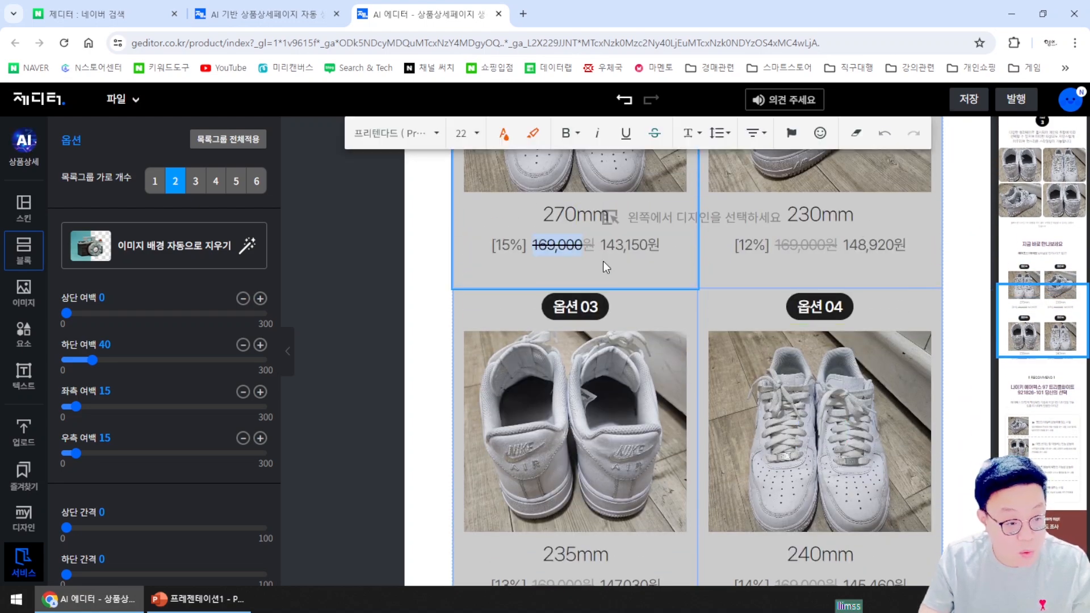
double_click(630, 246)
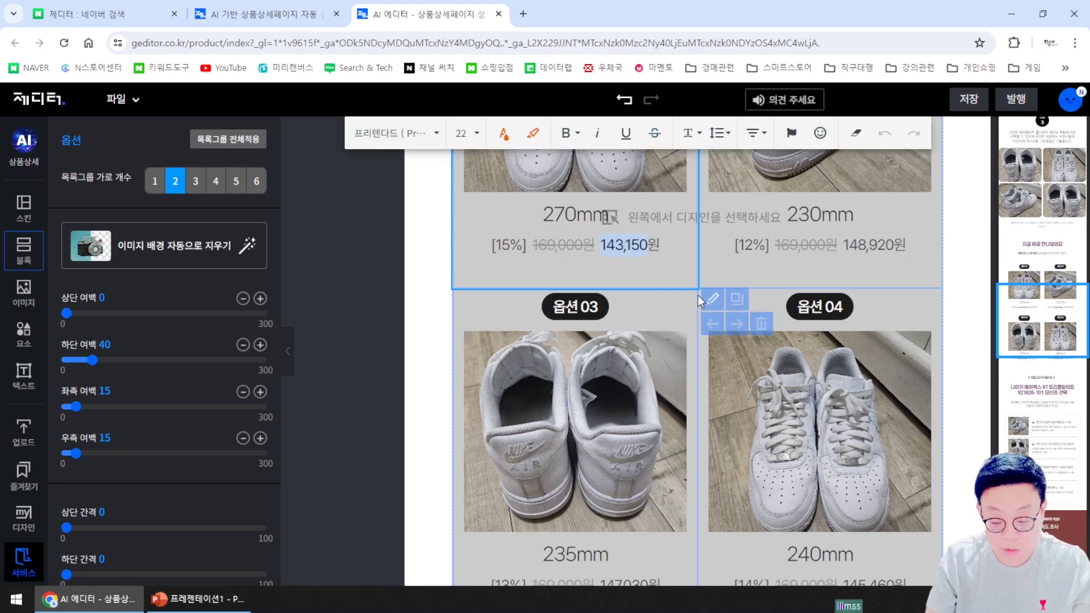
type("159")
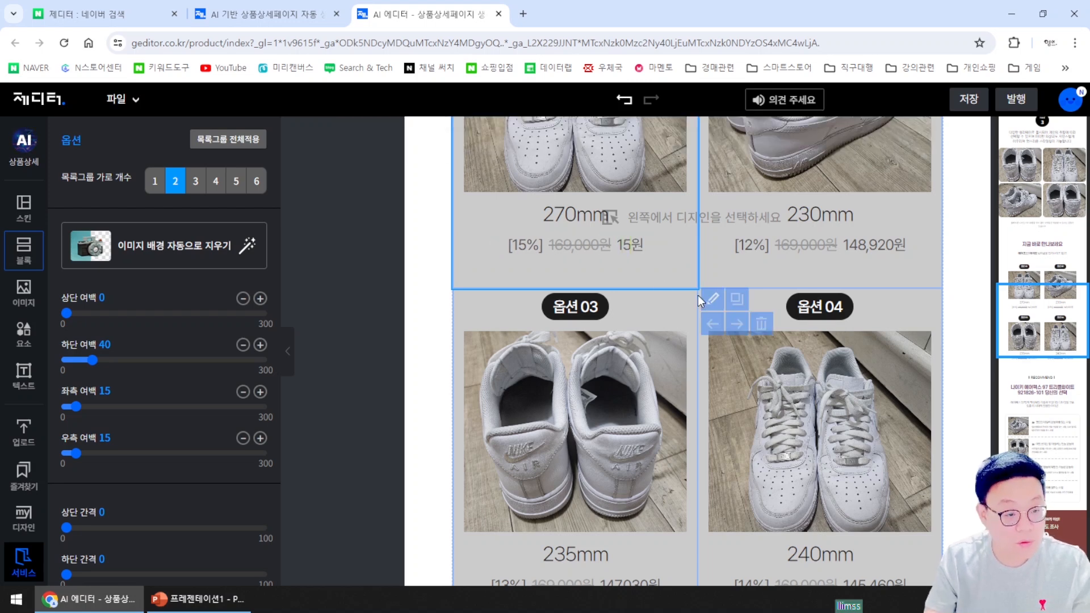
type(",000")
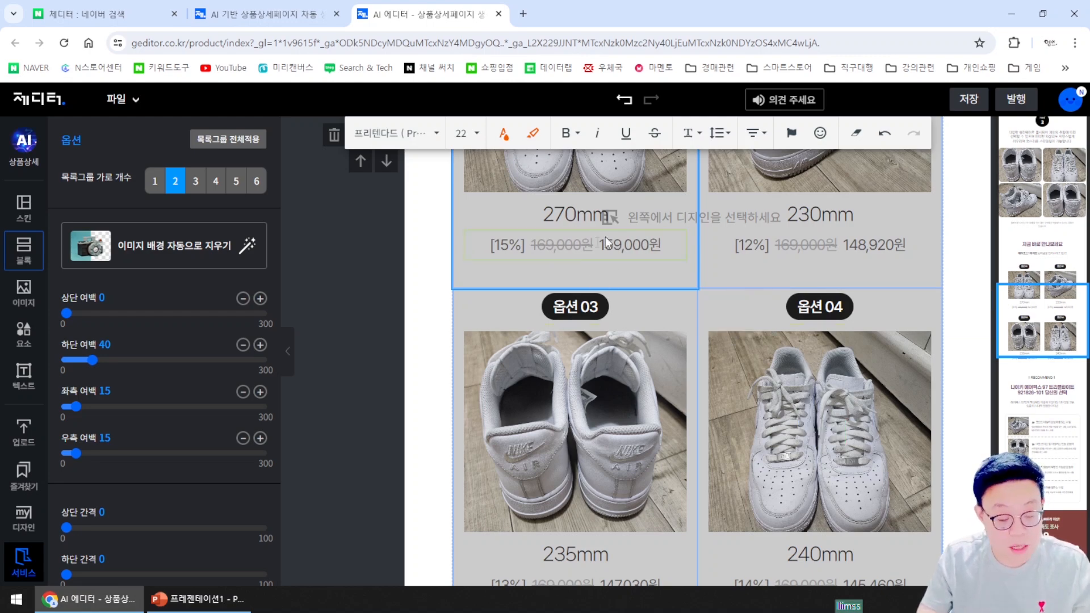
scroll(733, 404, "down", 7)
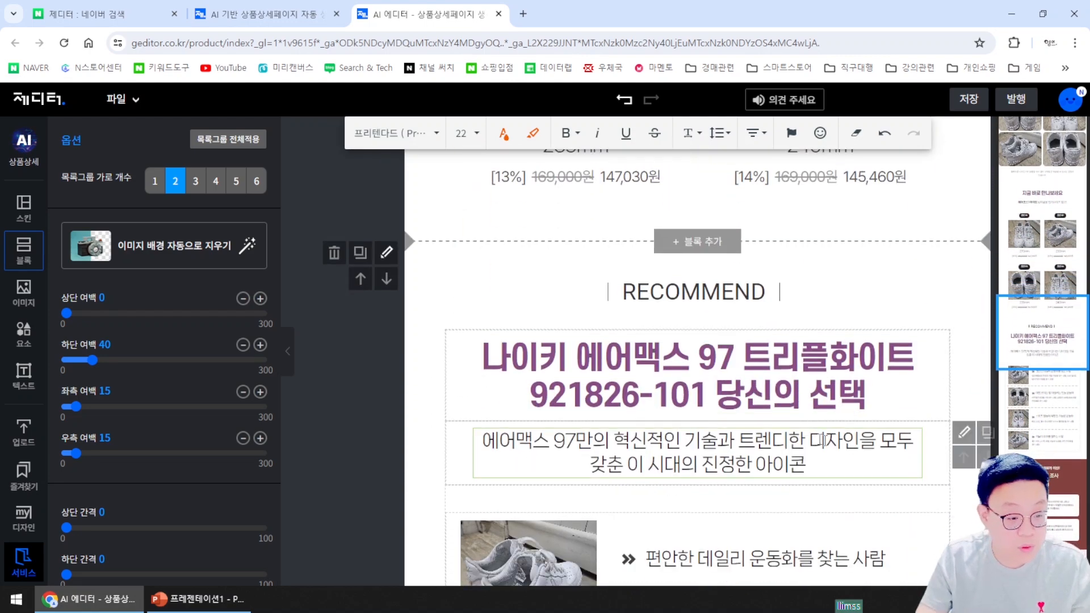
scroll(844, 447, "down", 3)
scroll(654, 423, "down", 4)
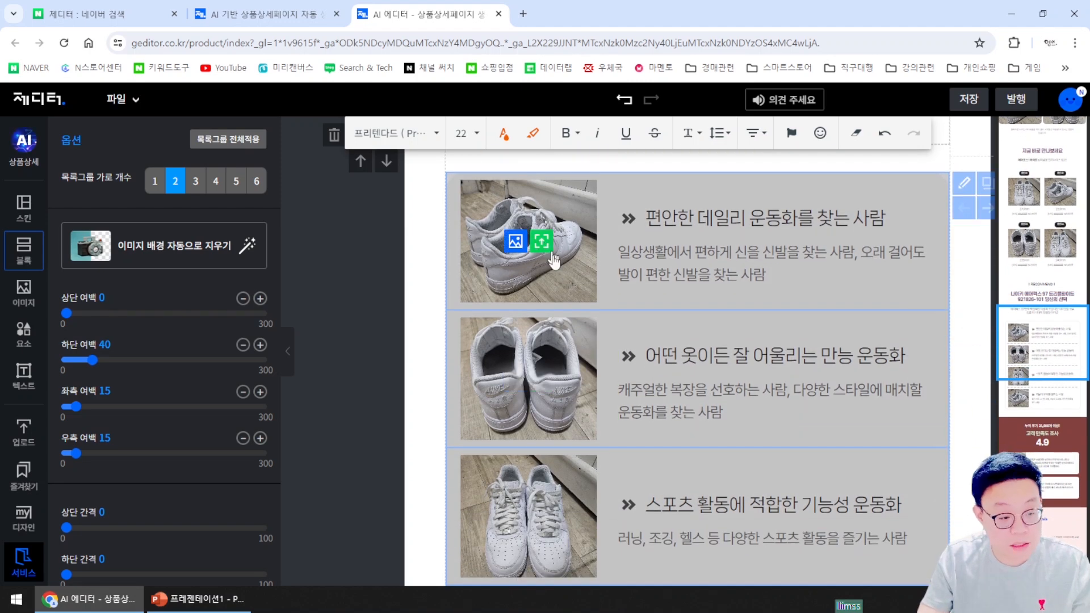
scroll(563, 473, "down", 2)
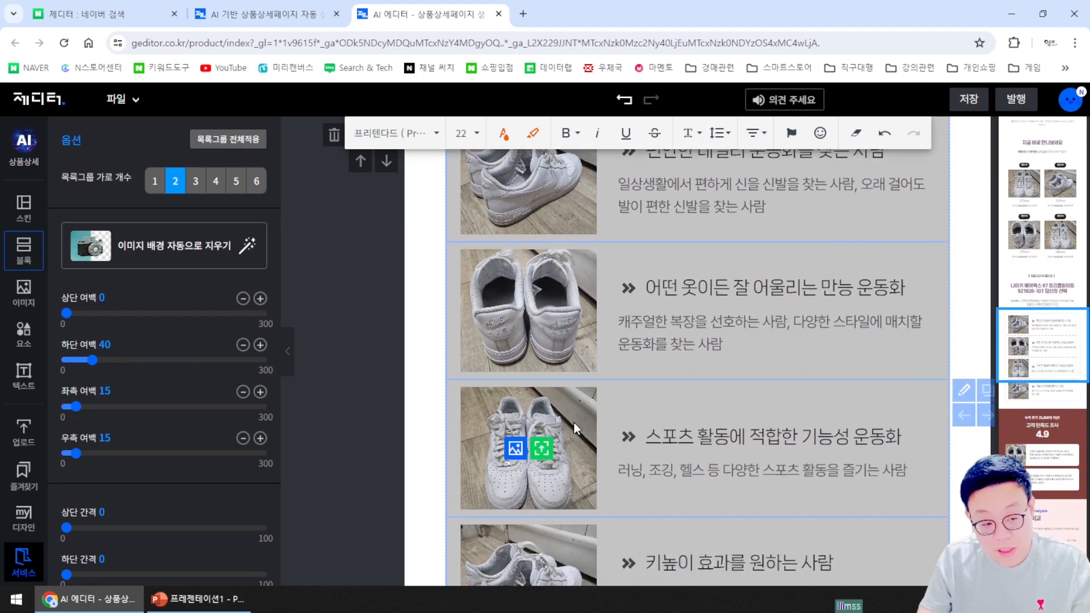
scroll(574, 424, "down", 2)
scroll(575, 425, "up", 3)
scroll(575, 425, "down", 7)
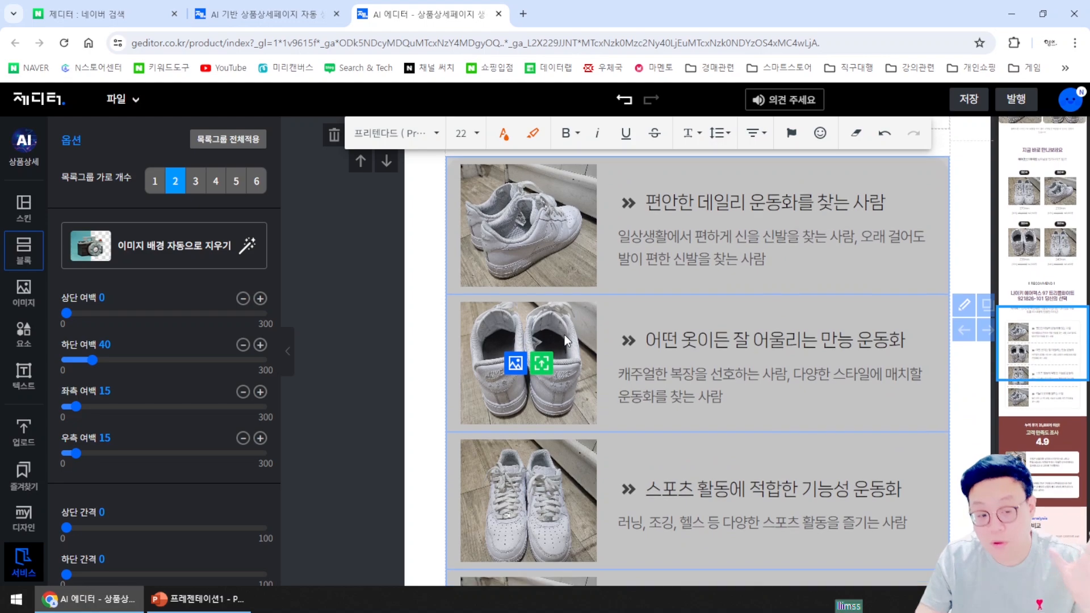
scroll(890, 318, "down", 12)
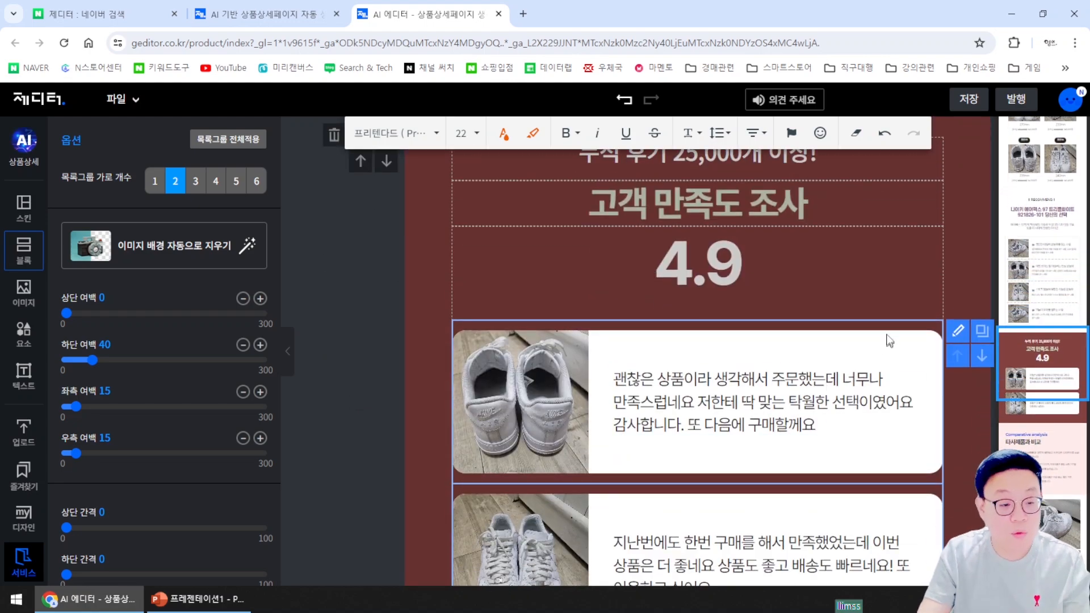
scroll(889, 316, "down", 15)
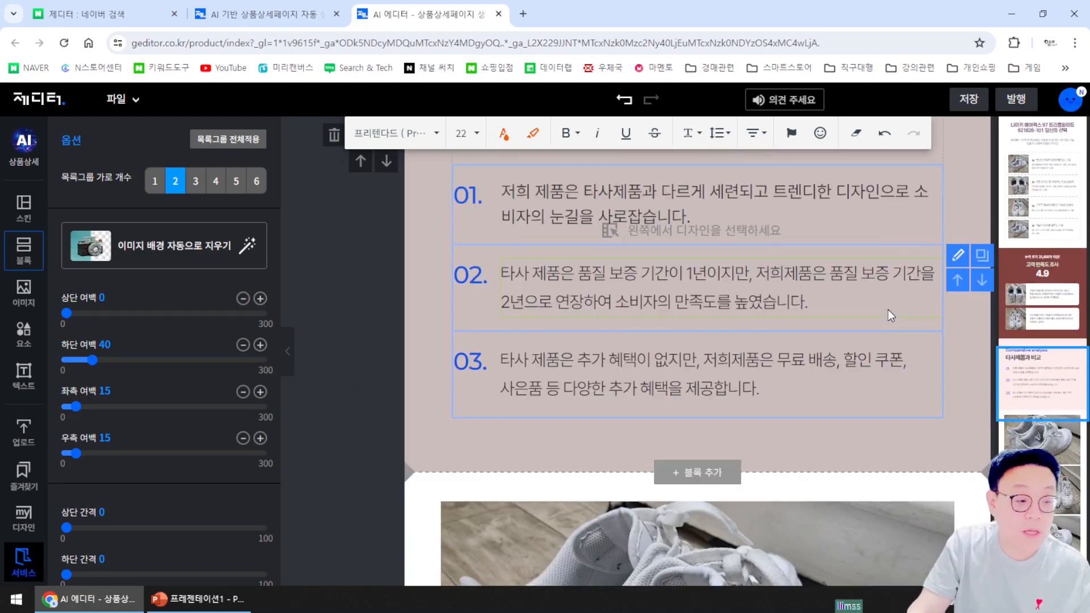
scroll(841, 375, "down", 12)
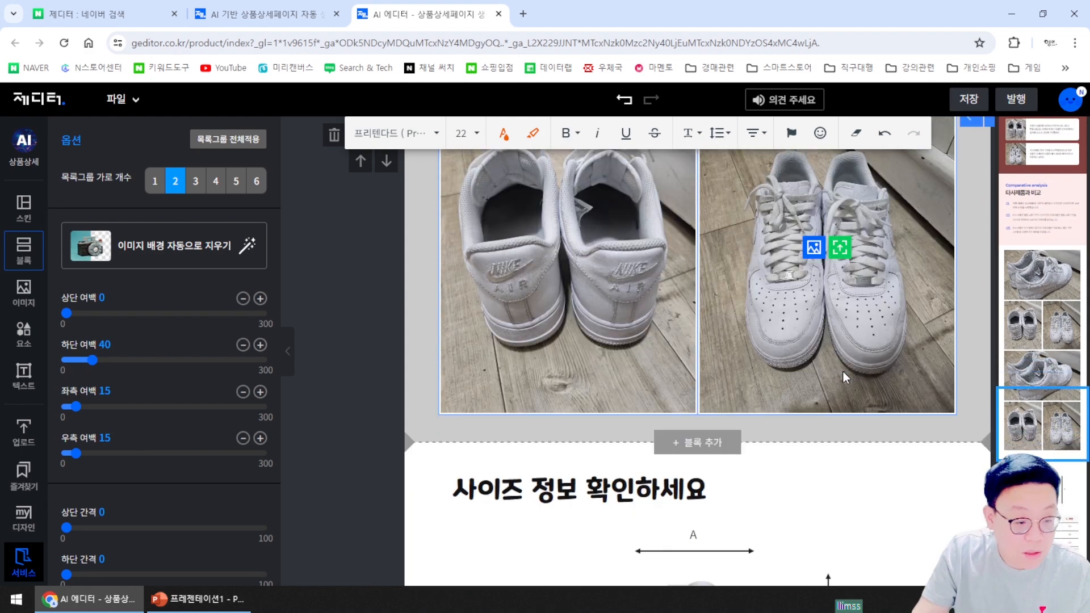
scroll(840, 377, "up", 5)
scroll(842, 378, "down", 2)
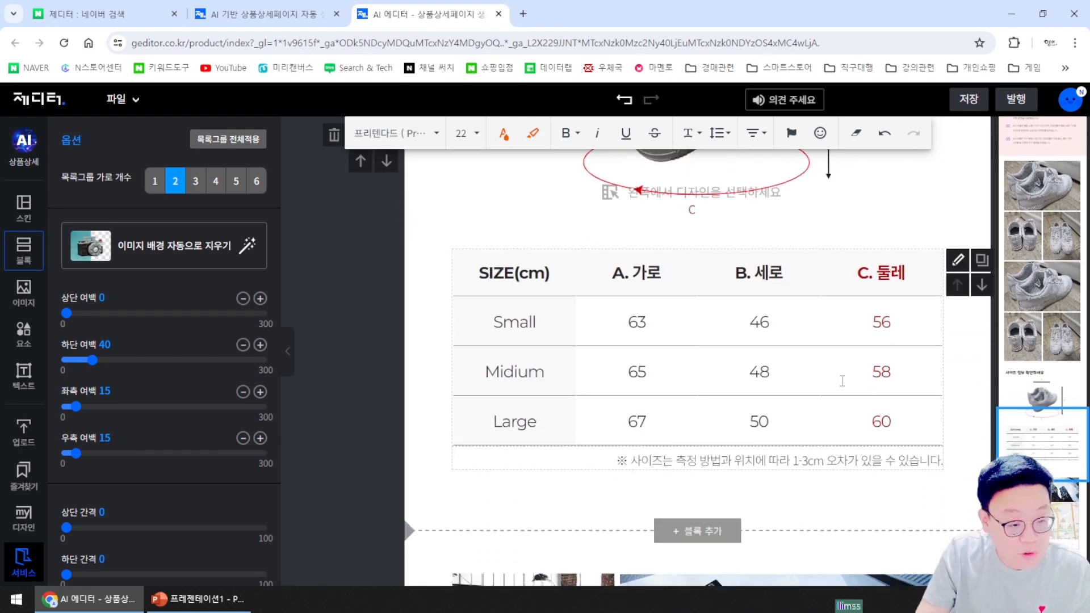
scroll(788, 482, "up", 6)
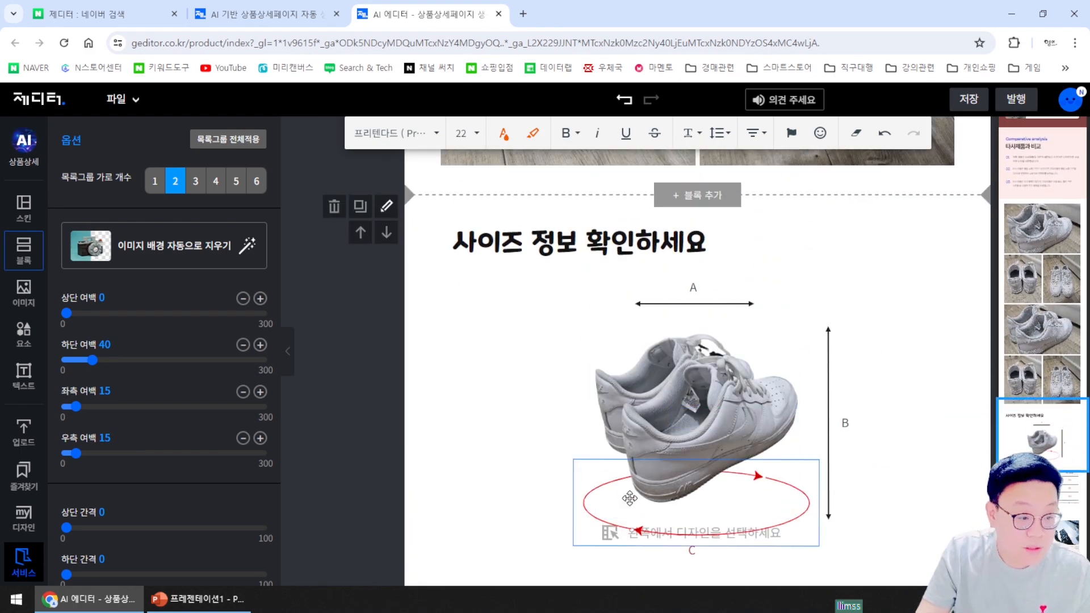
scroll(931, 445, "down", 1)
scroll(931, 442, "down", 4)
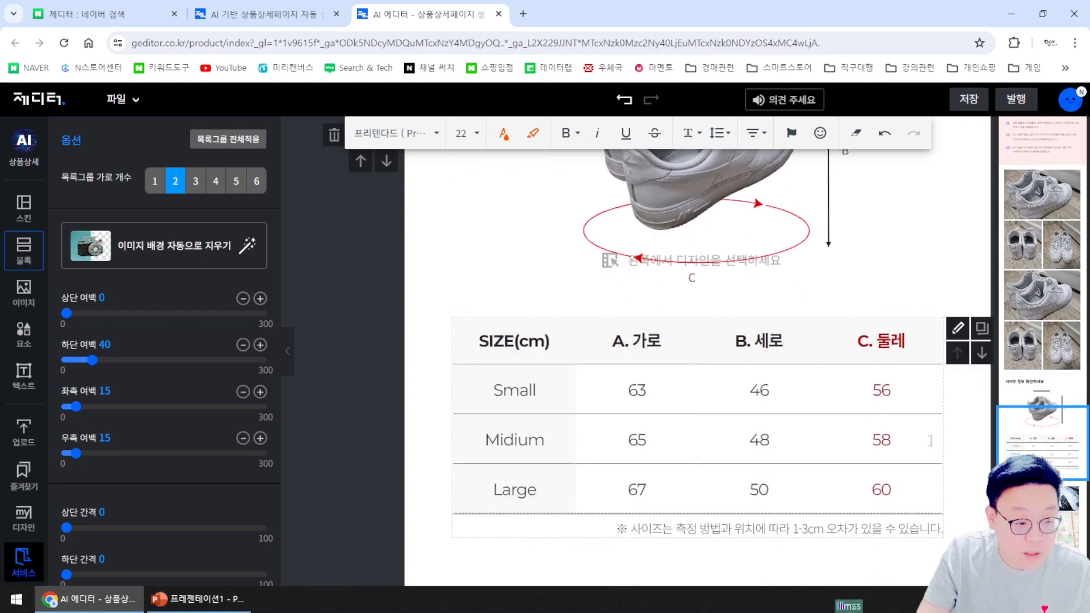
scroll(931, 441, "down", 2)
scroll(931, 442, "down", 3)
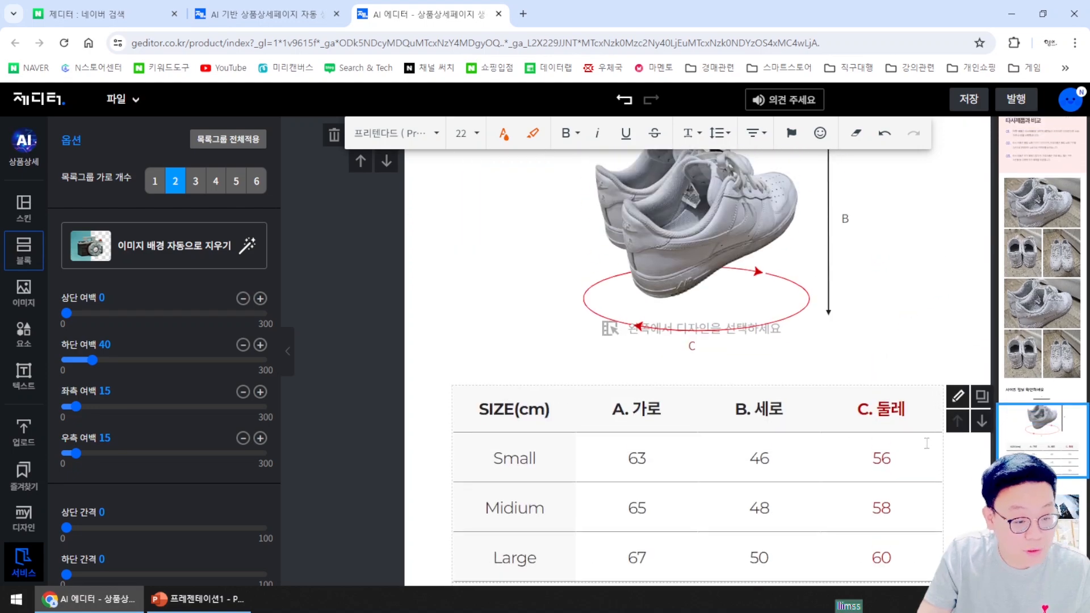
scroll(817, 421, "down", 5)
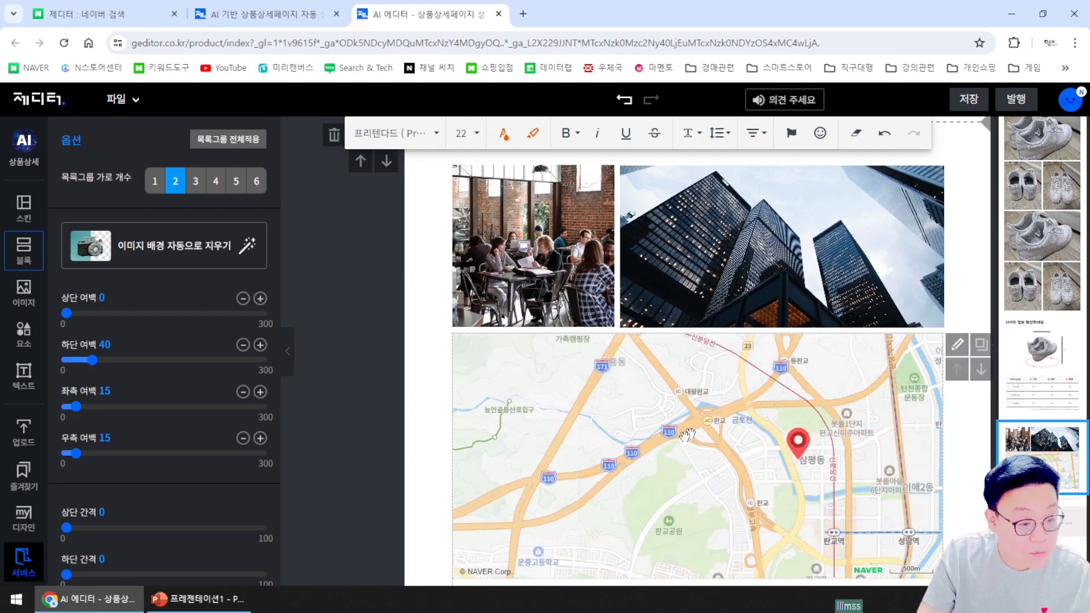
Delete the location block with the cafe photos and 삼평동 Naver map, confirming with OK
left_click_drag(759, 483, 740, 427)
scroll(988, 459, "down", 1)
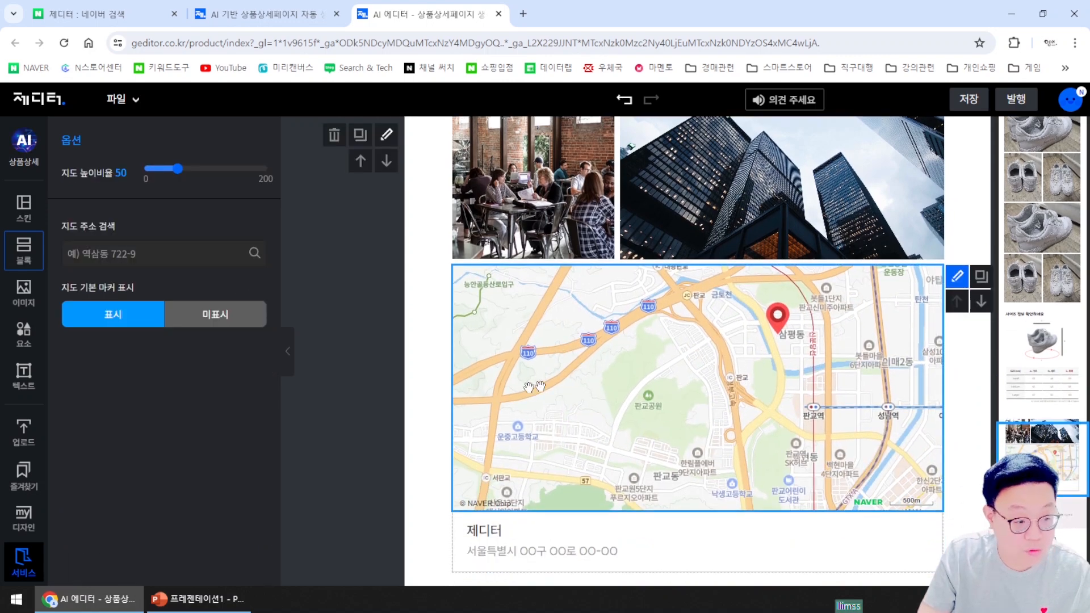
left_click(422, 278)
left_click(331, 134)
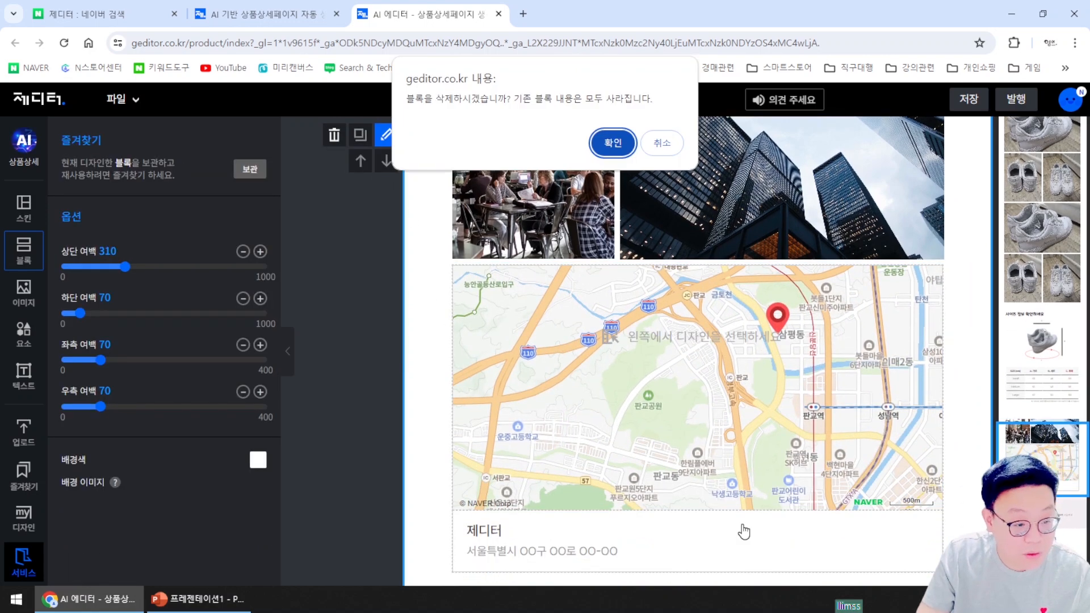
left_click(611, 141)
scroll(850, 421, "down", 15)
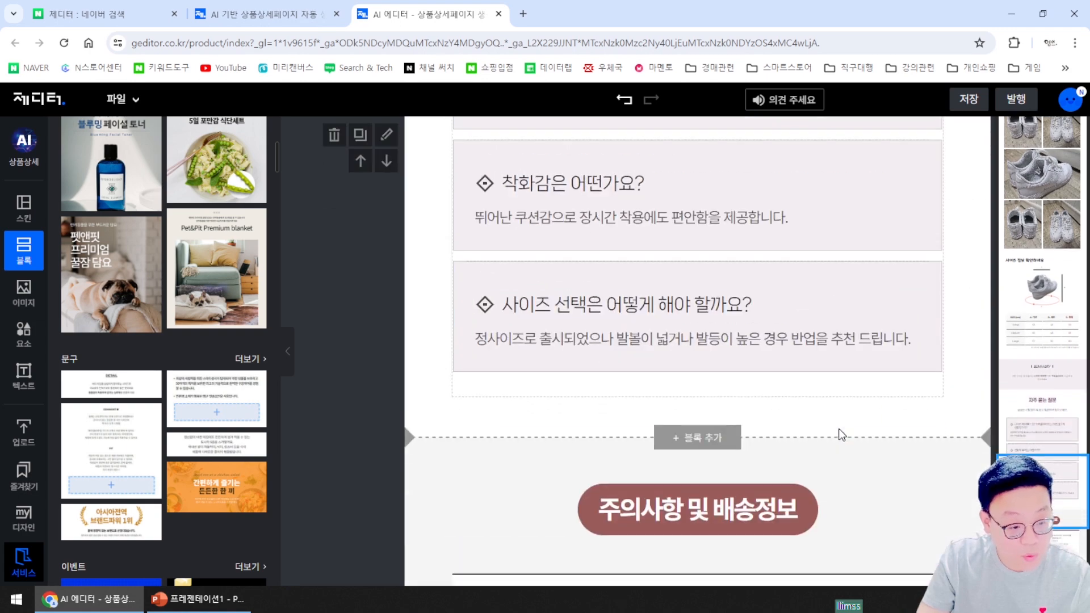
scroll(837, 435, "up", 5)
scroll(837, 435, "up", 3)
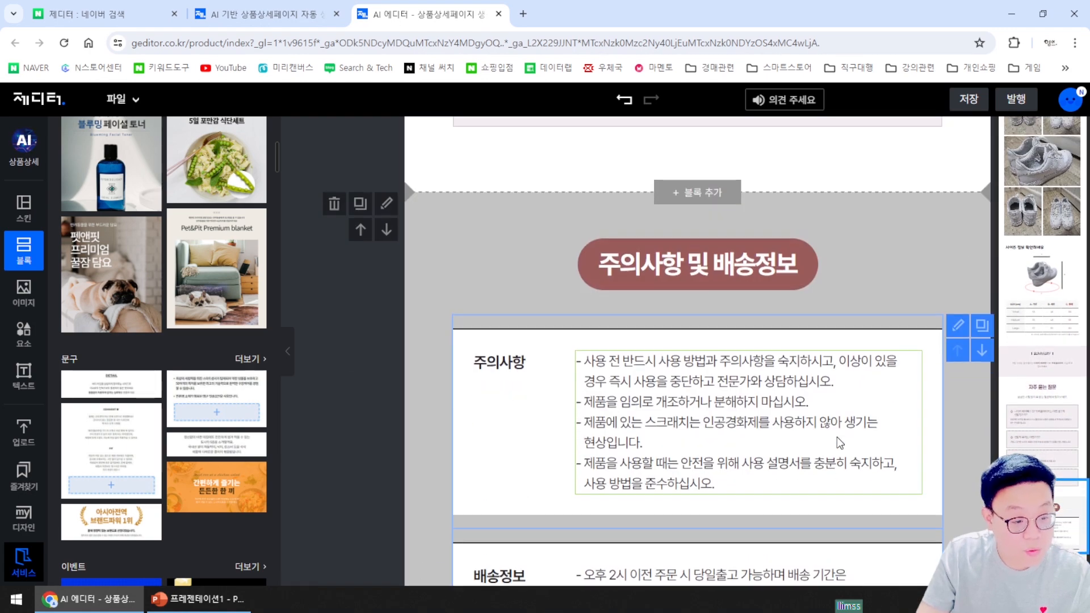
scroll(840, 346, "down", 2)
scroll(850, 357, "down", 1)
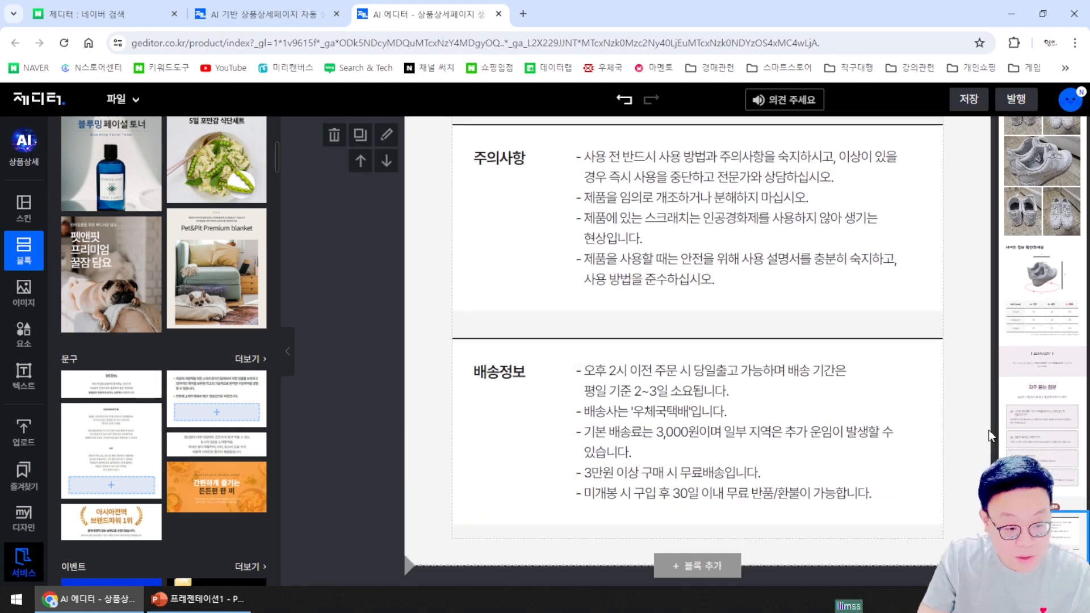
left_click(643, 412)
key("BackSpace")
key("Delete")
key("Delete")
type("CJ")
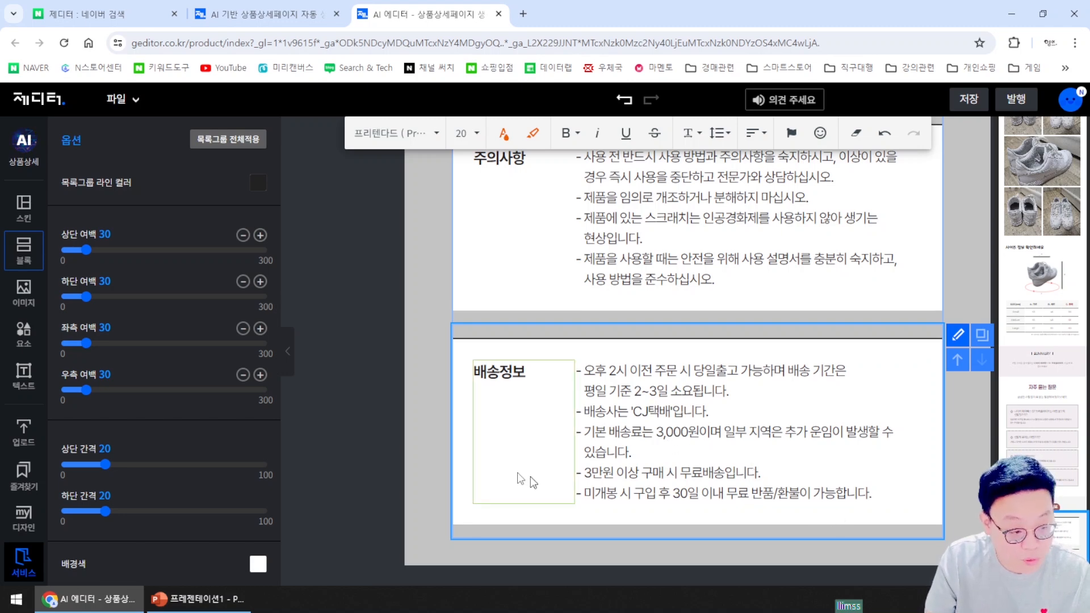
left_click(419, 466)
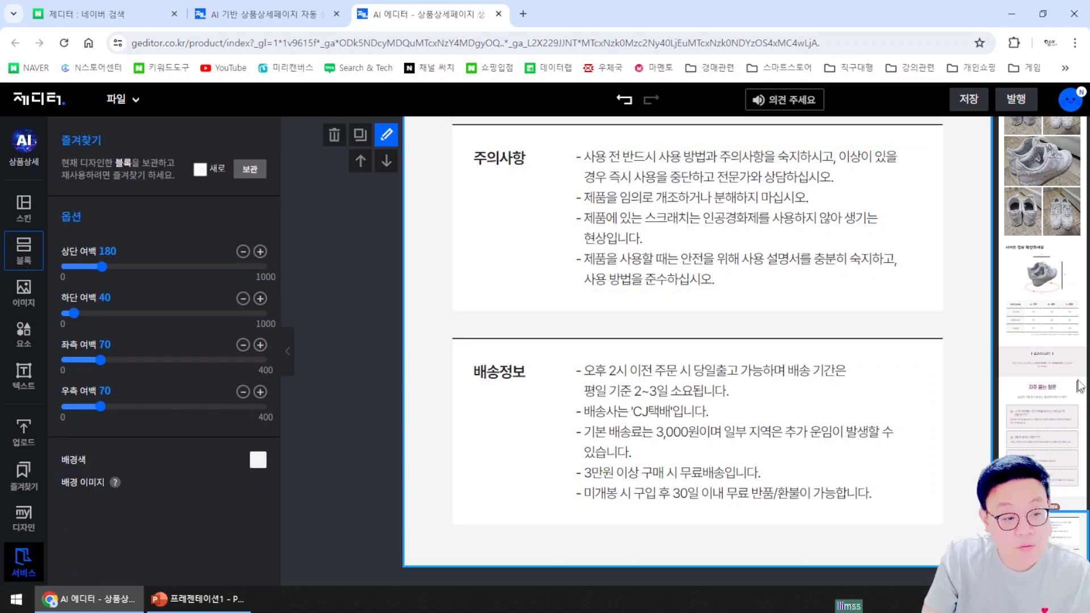
mouse_move(1042, 542)
left_mouse_down()
mouse_move(1042, 507)
mouse_move(1042, 551)
left_mouse_up()
scroll(795, 318, "up", 2)
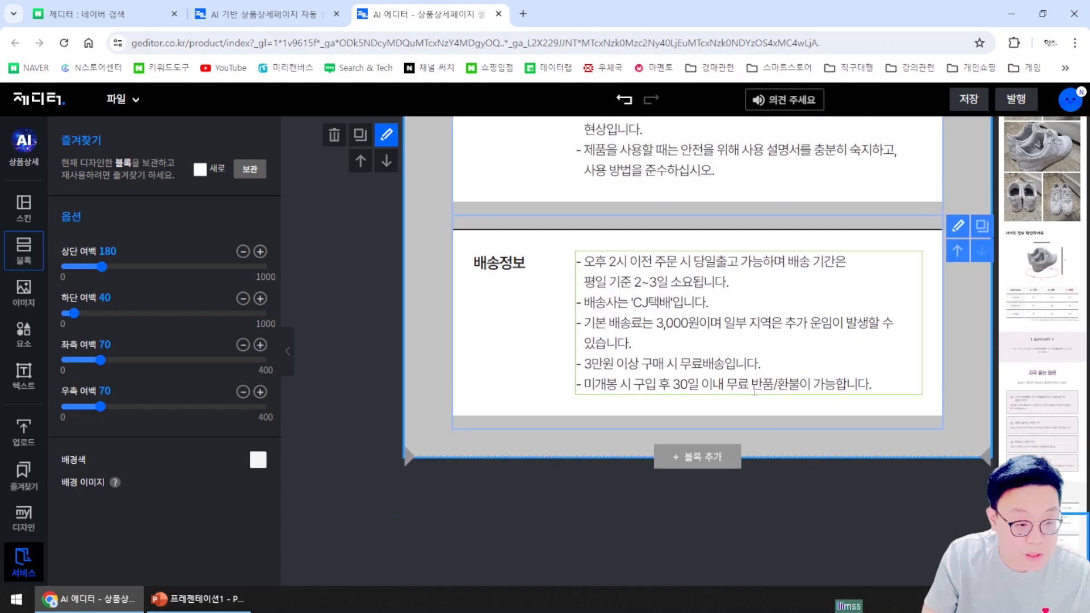
scroll(656, 427, "up", 2)
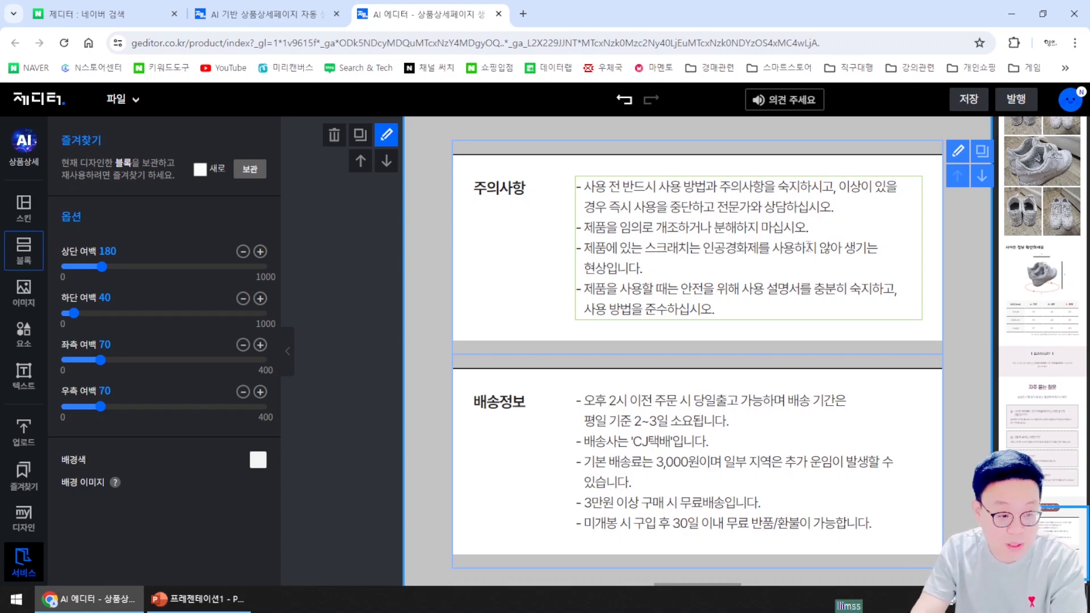
scroll(765, 433, "up", 10)
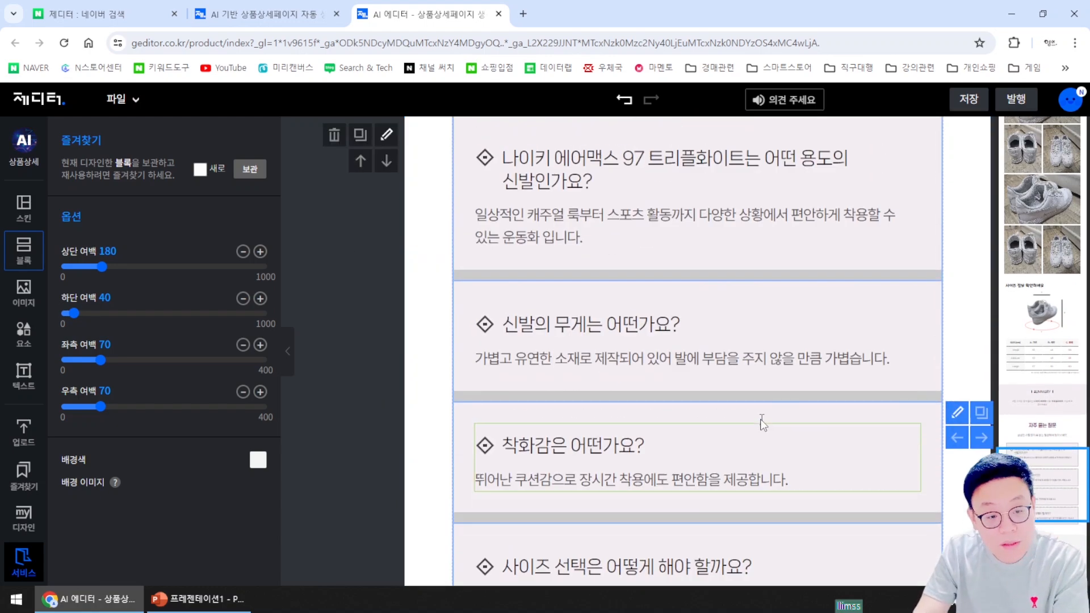
Scroll back to the 무료배송 EVENT banner, show the block design templates, and bring up the save options
scroll(765, 434, "up", 10)
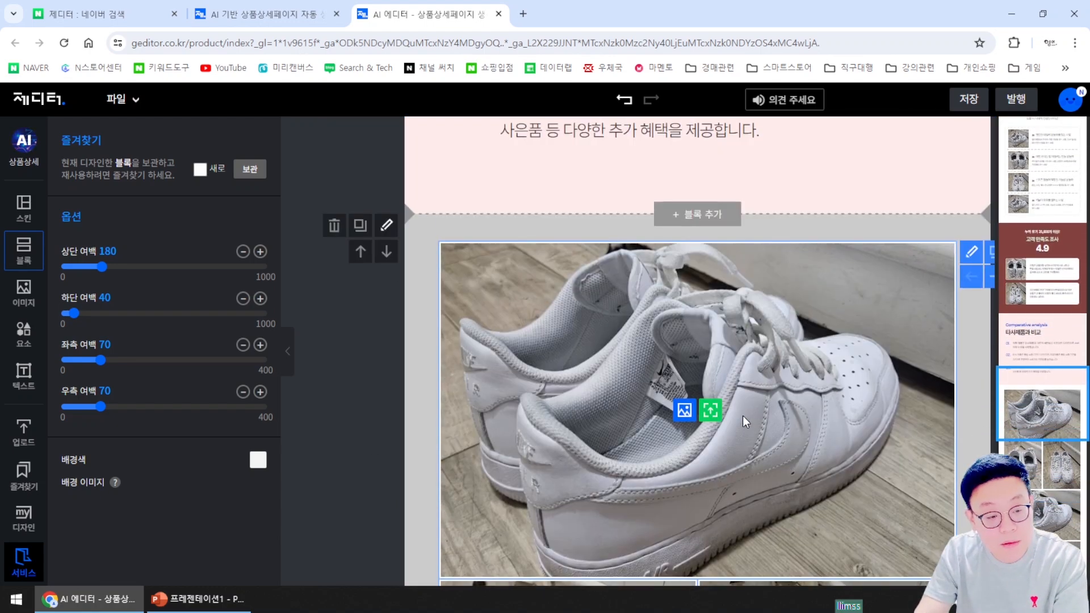
scroll(742, 416, "up", 10)
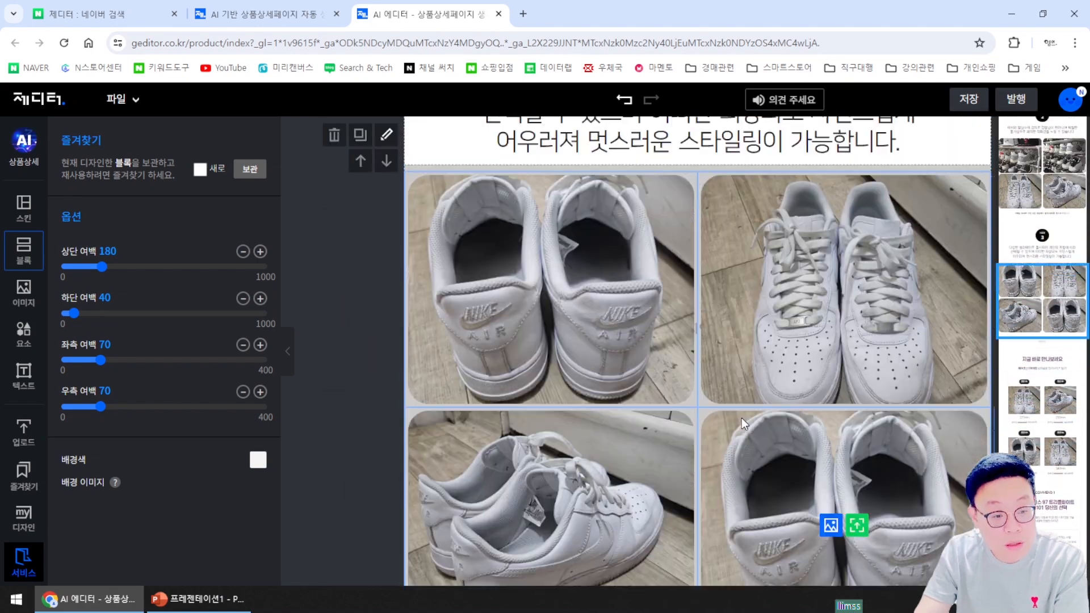
scroll(742, 422, "up", 10)
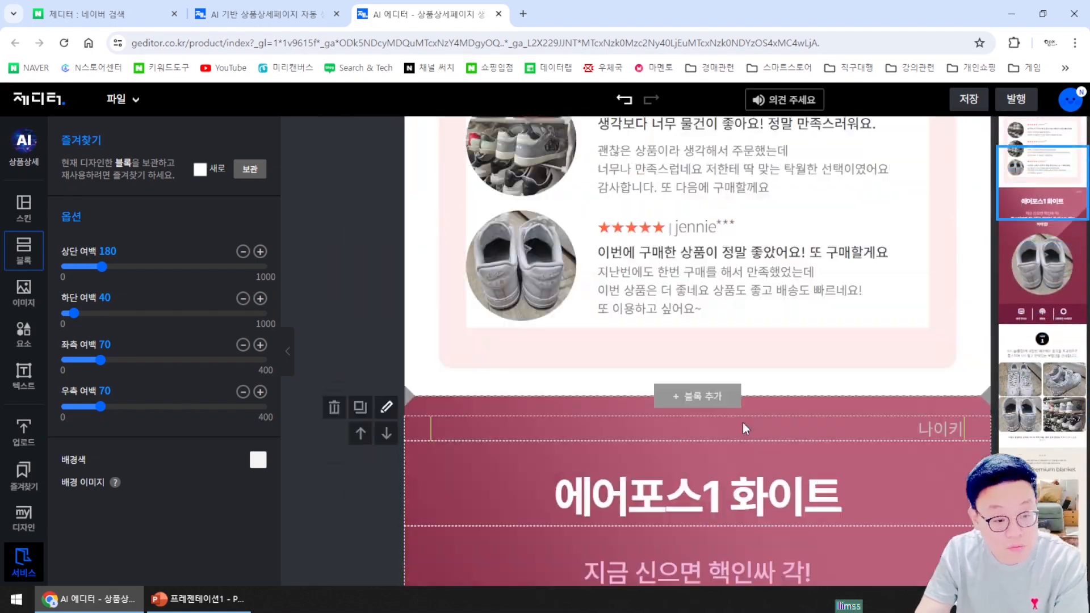
scroll(742, 423, "up", 3)
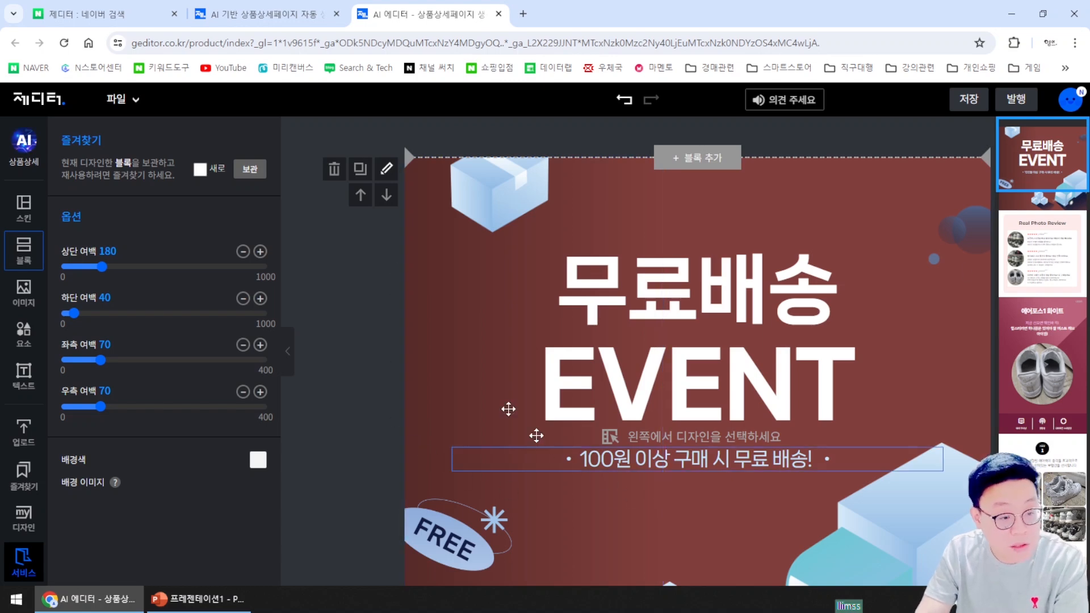
left_click(346, 358)
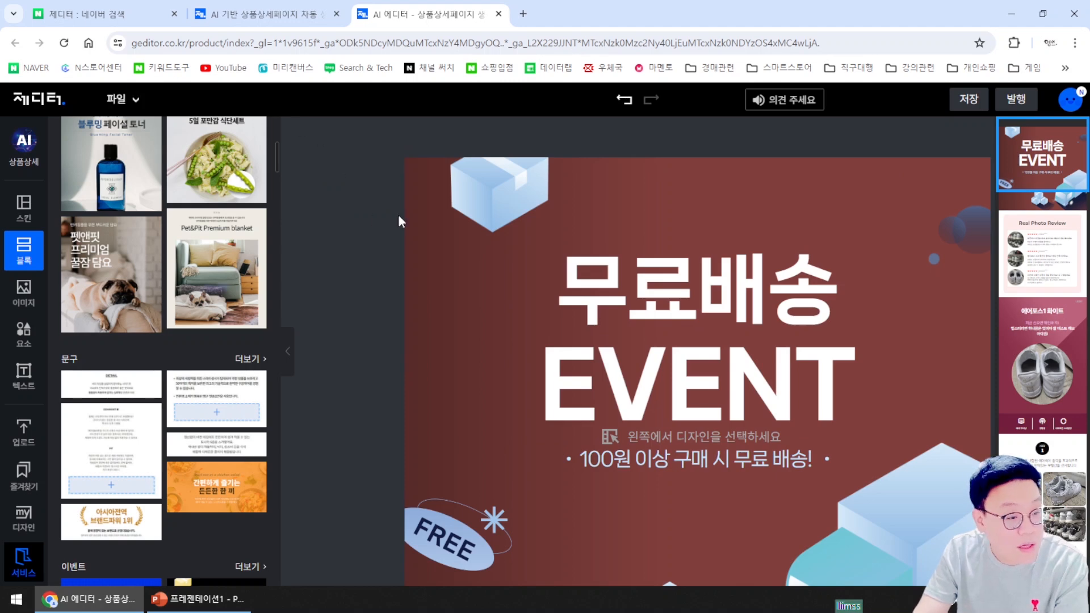
left_click(970, 101)
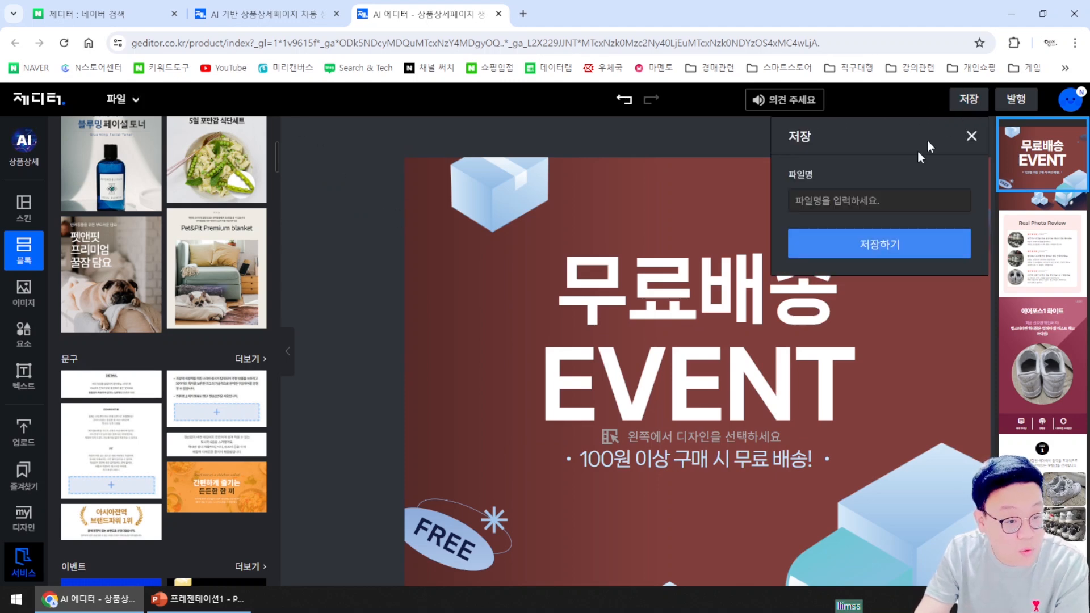
Save the Nike detail page under the file name 나이키운동화포스1
type("나이키운동화")
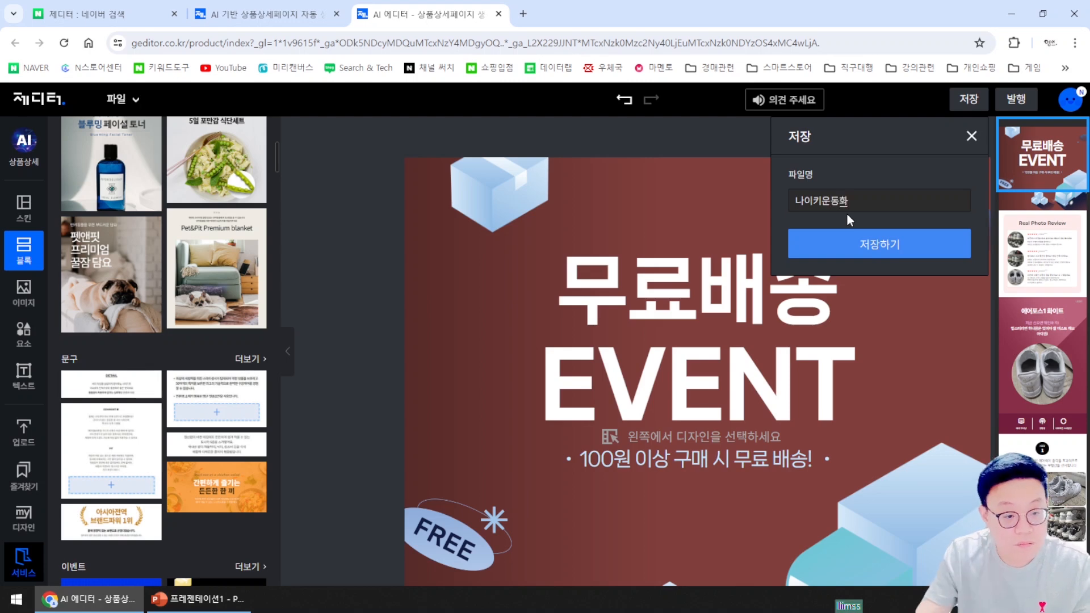
type("포스1")
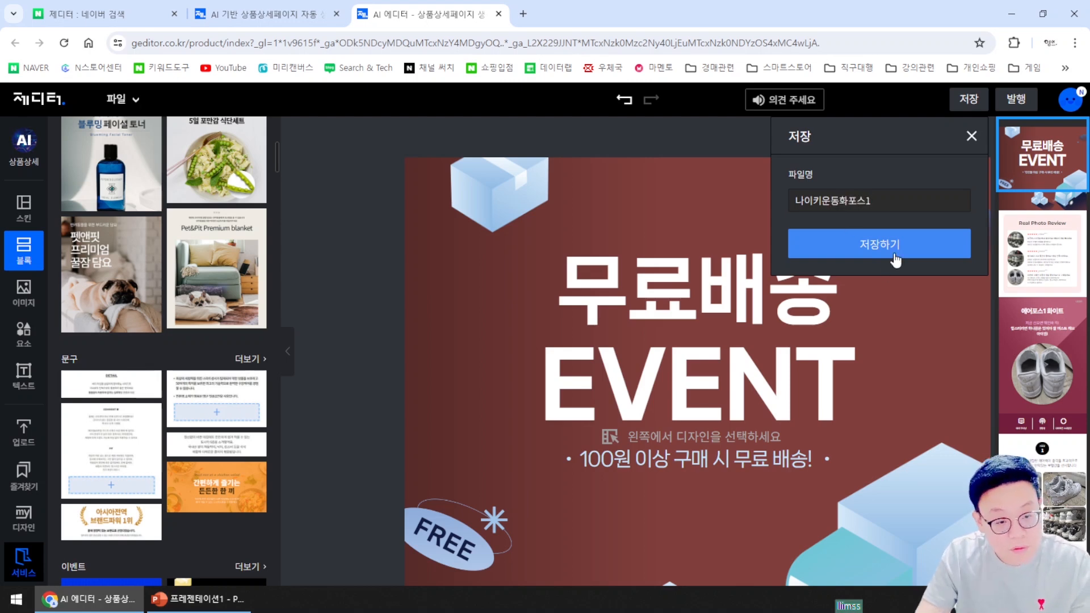
left_click(894, 253)
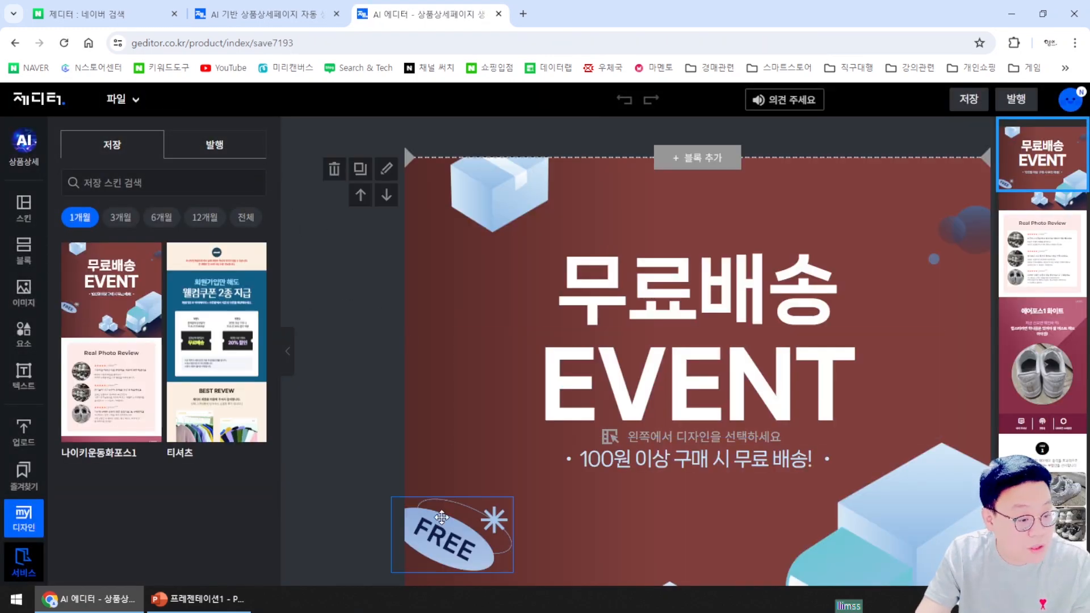
scroll(404, 518, "down", 5)
scroll(395, 511, "down", 15)
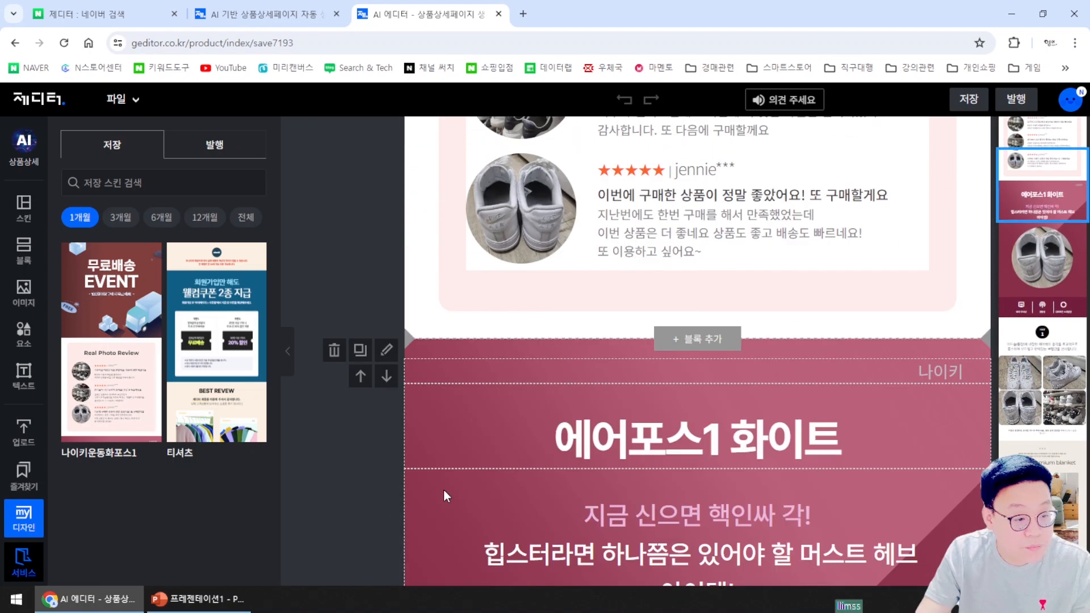
scroll(398, 500, "up", 8)
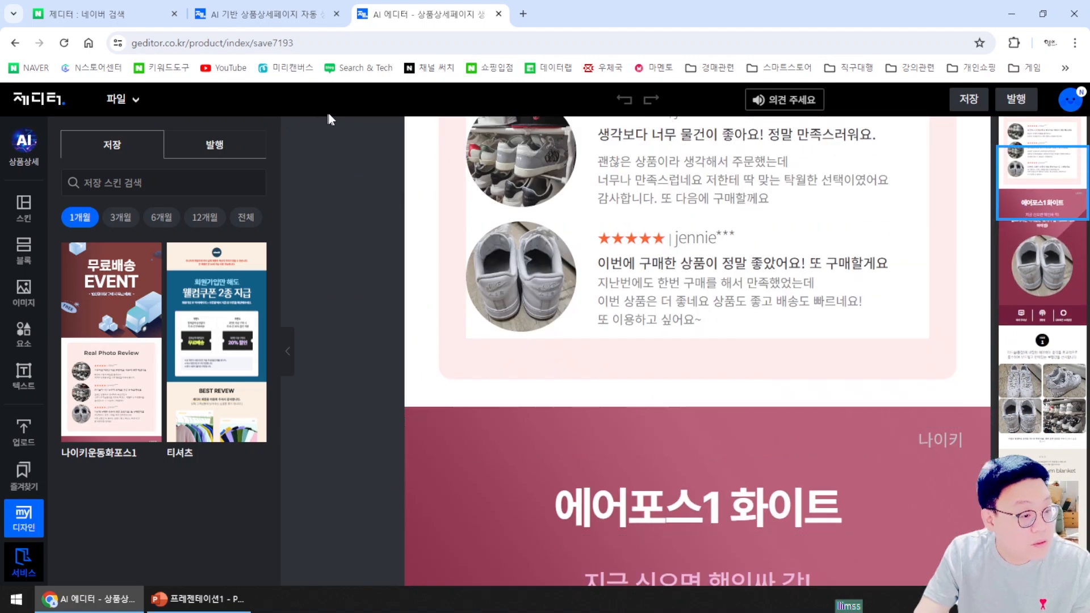
scroll(360, 243, "up", 15)
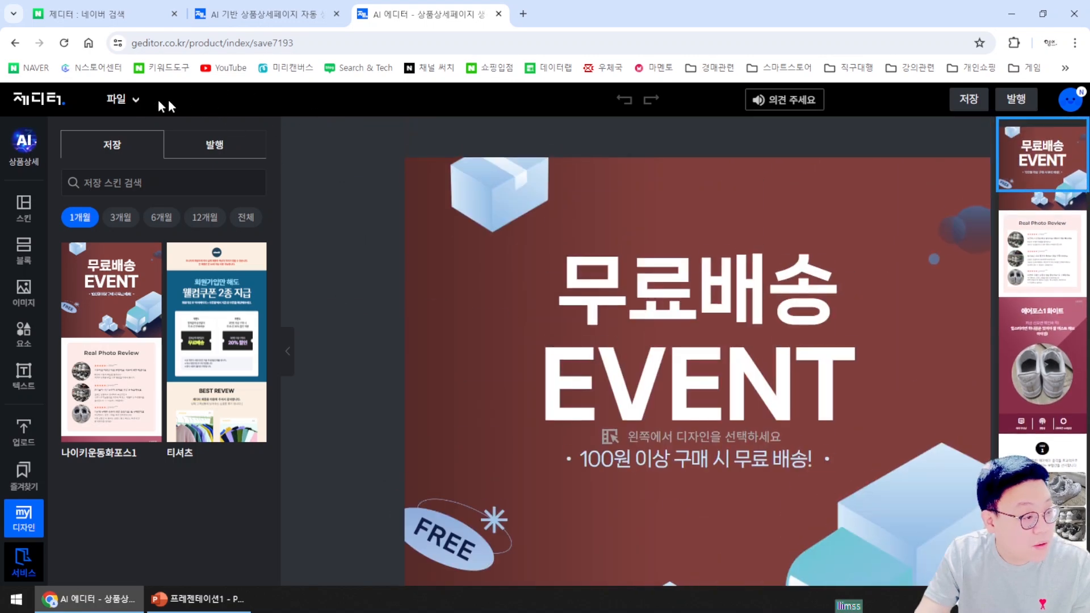
left_click(116, 102)
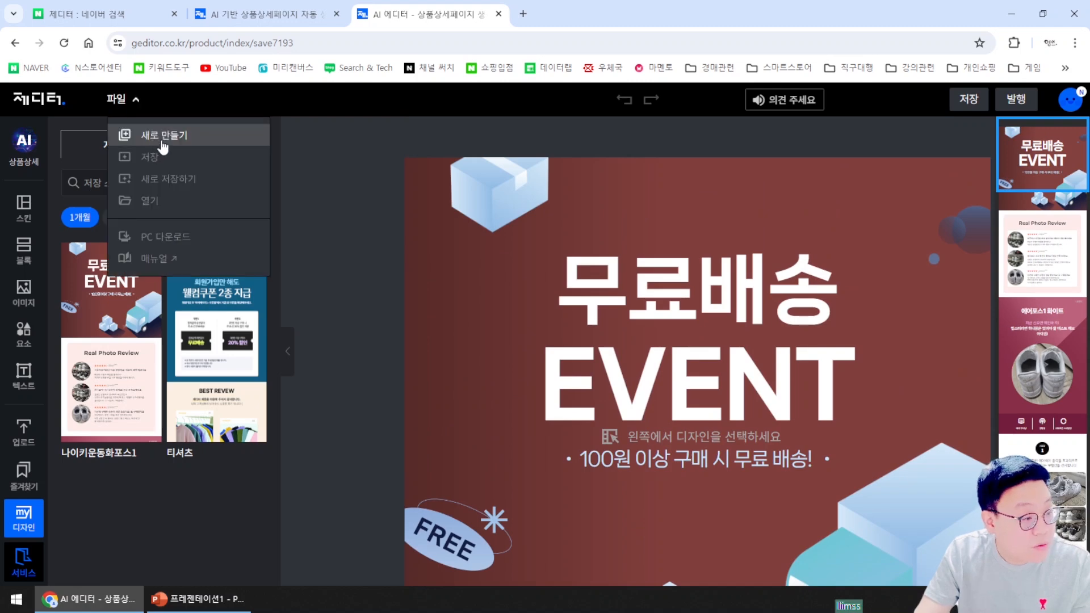
left_click(186, 241)
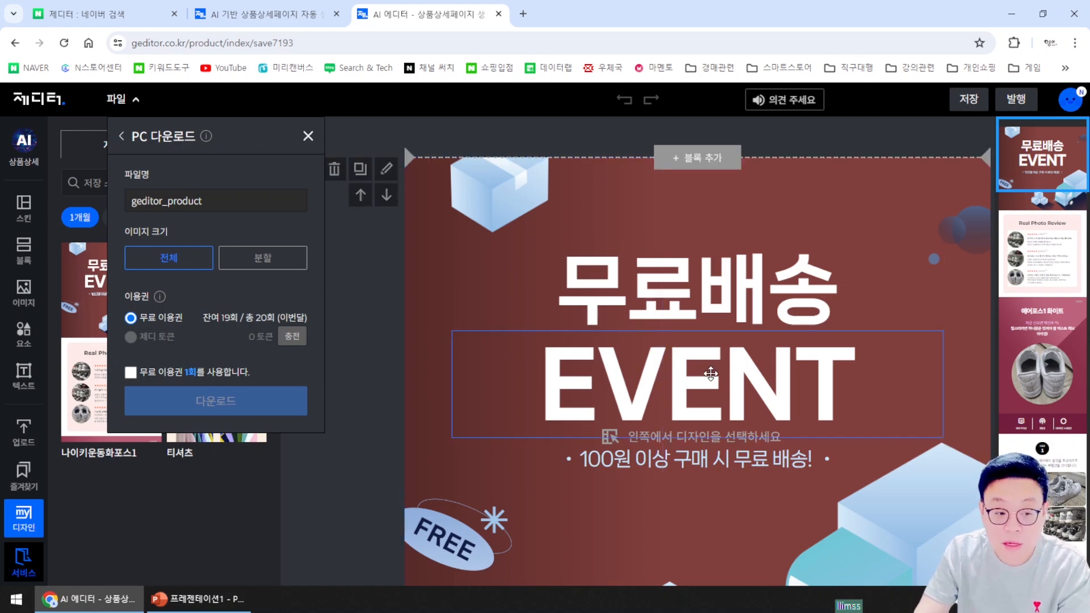
left_click(308, 137)
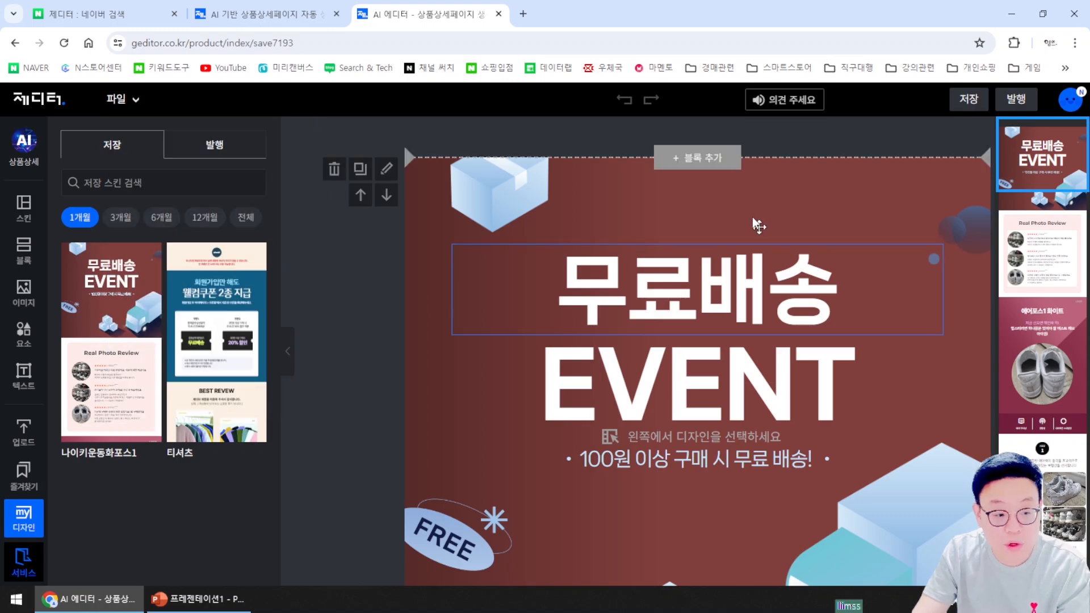
Select the 무료배송 and EVENT titles, the banner background and the 100원 free-shipping line
scroll(774, 404, "down", 1)
left_click(723, 239)
left_click(701, 312)
left_click(665, 406)
left_click(666, 393)
Scroll down to the POINT 3 colorways section and collapse the side options panel
scroll(684, 437, "down", 1)
scroll(683, 435, "down", 10)
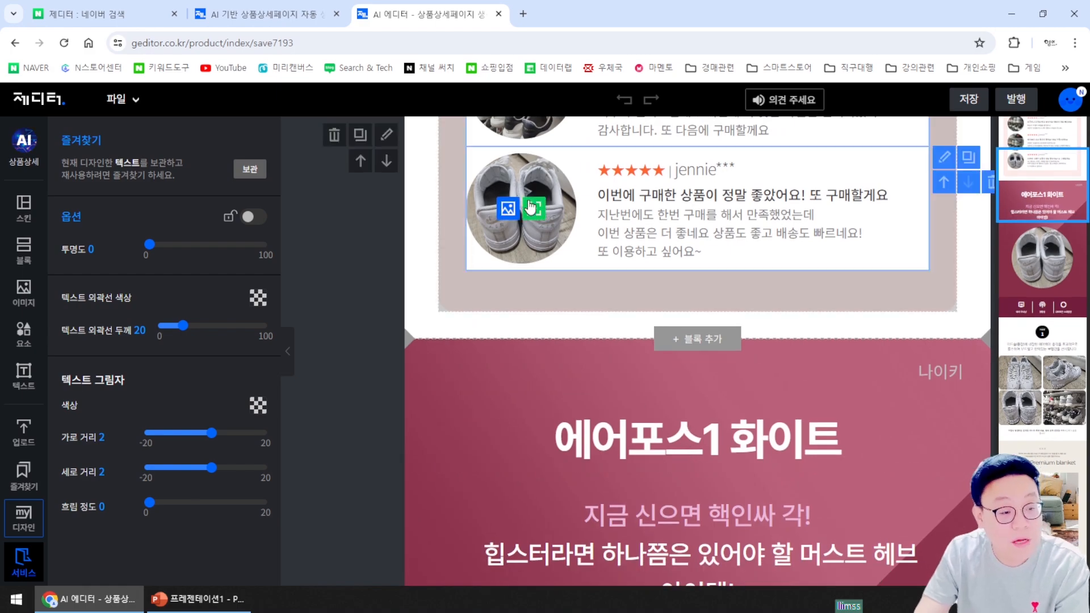
scroll(740, 414, "down", 5)
scroll(744, 413, "down", 15)
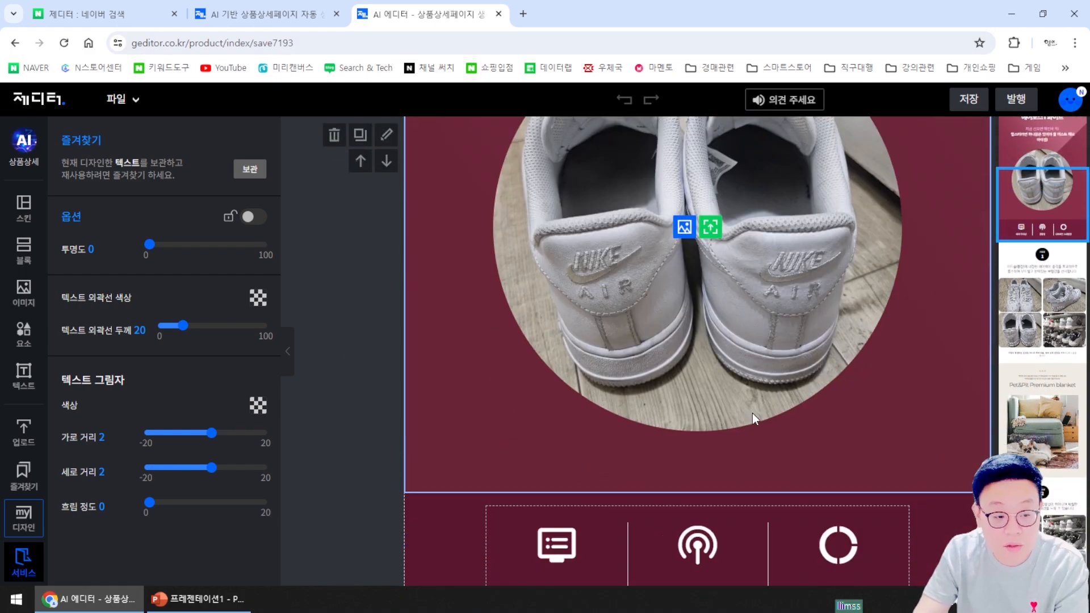
scroll(749, 415, "down", 15)
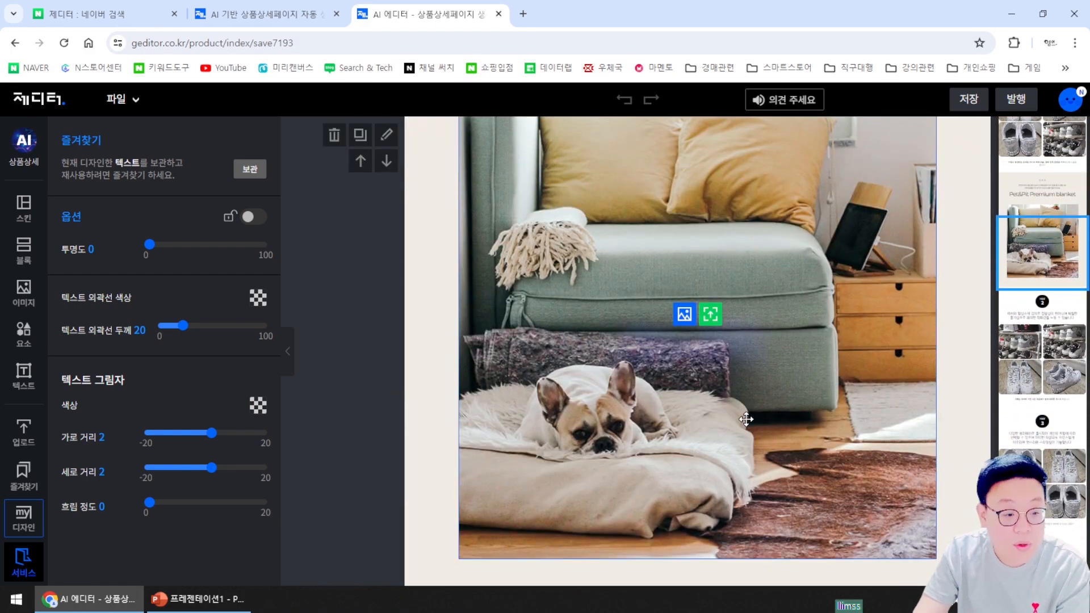
scroll(748, 385, "down", 5)
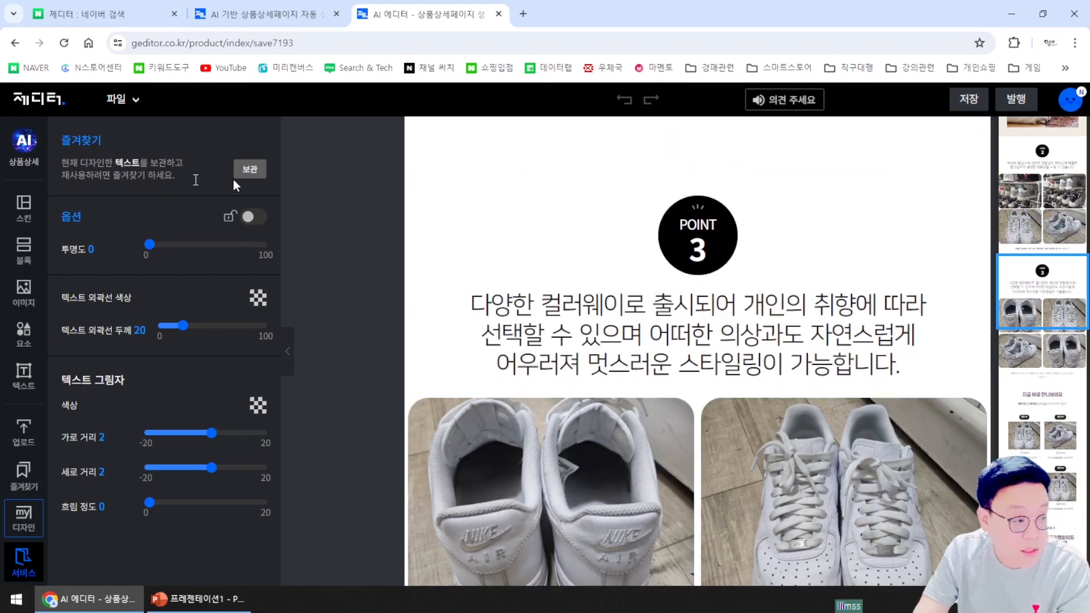
left_click(287, 351)
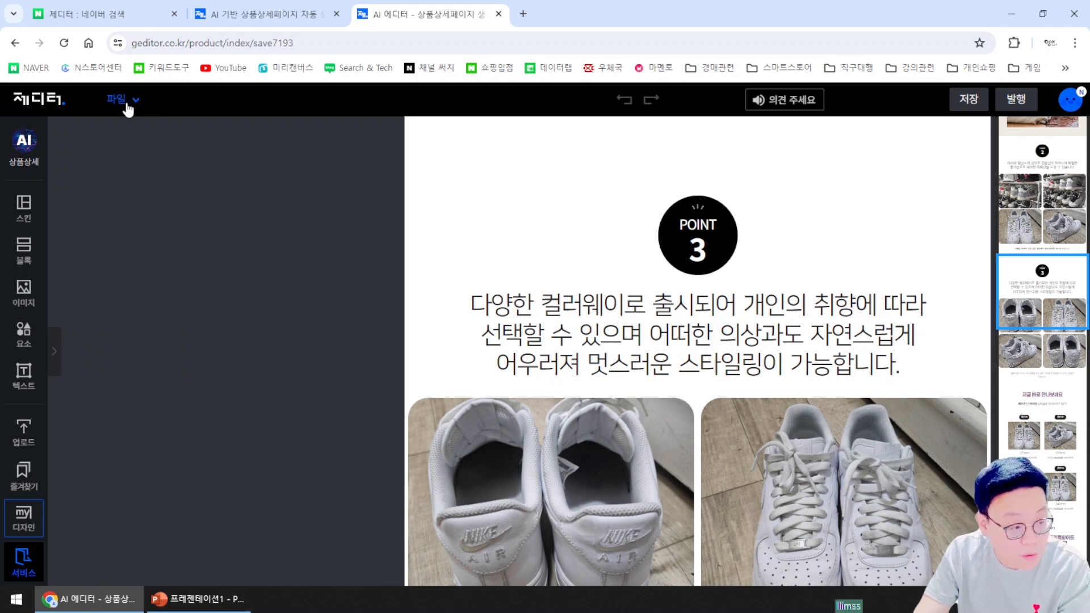
Download the page to the PC as split 860px images using a free voucher, then close the panel
left_click(127, 108)
left_click(182, 241)
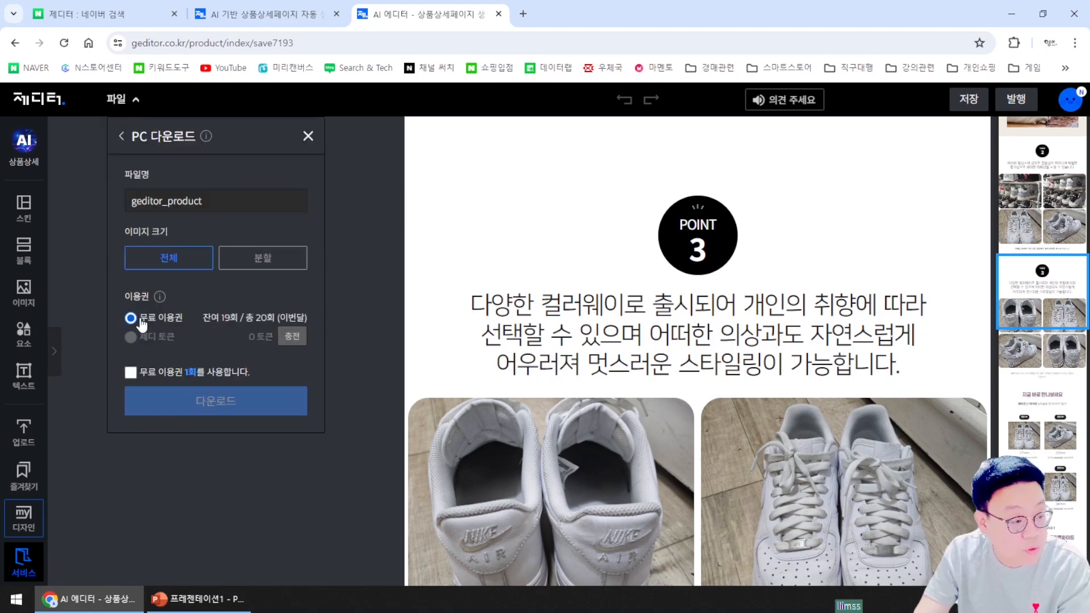
left_click(130, 372)
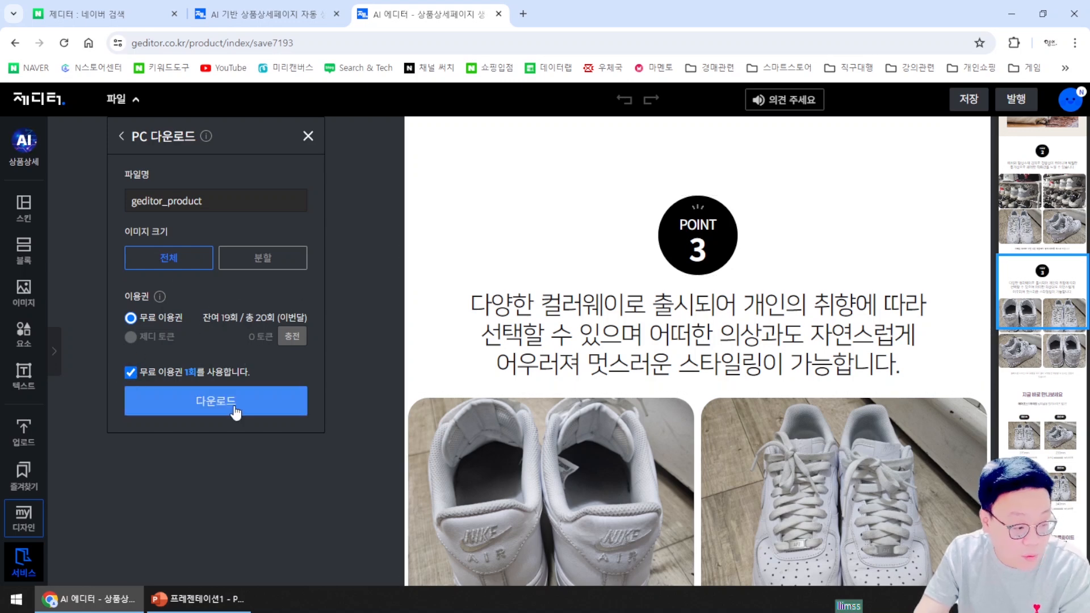
left_click(267, 261)
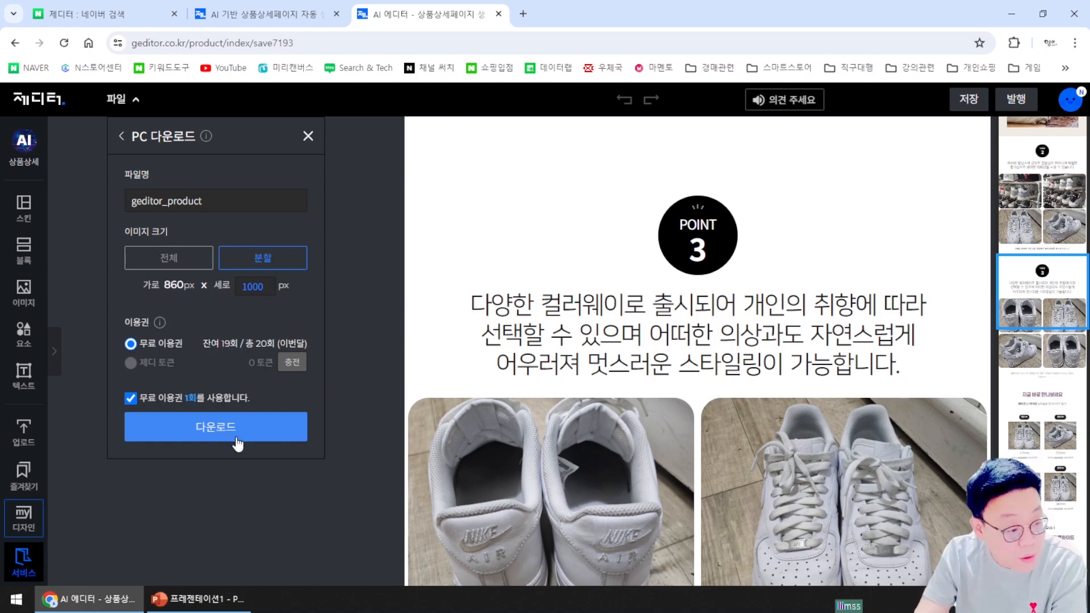
left_click(307, 137)
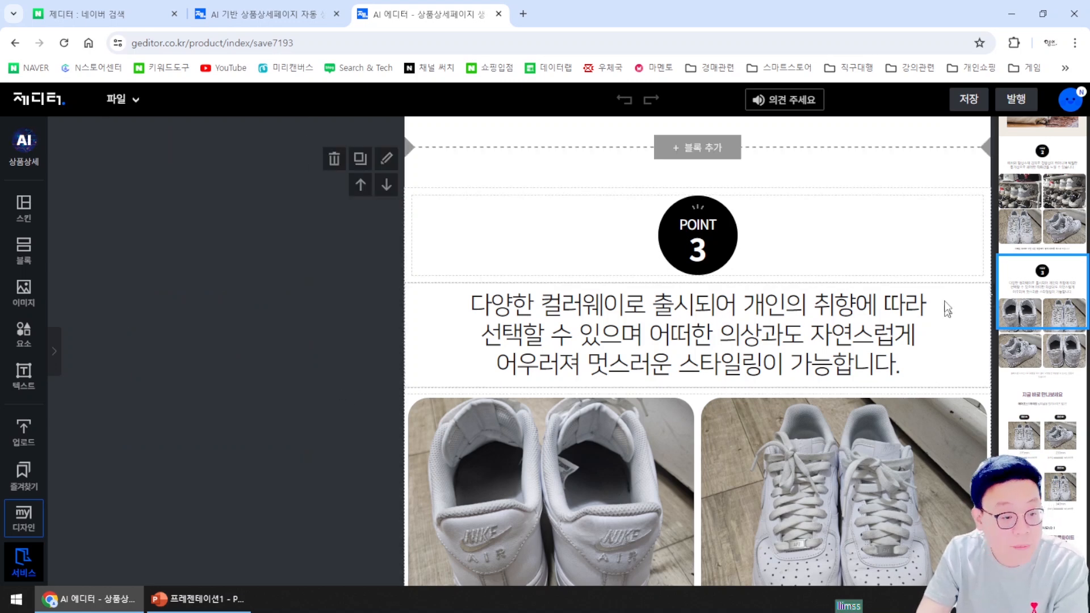
Leave the saved Nike page, close the extra landing tab, and start a new empty editor page
scroll(266, 351, "down", 2)
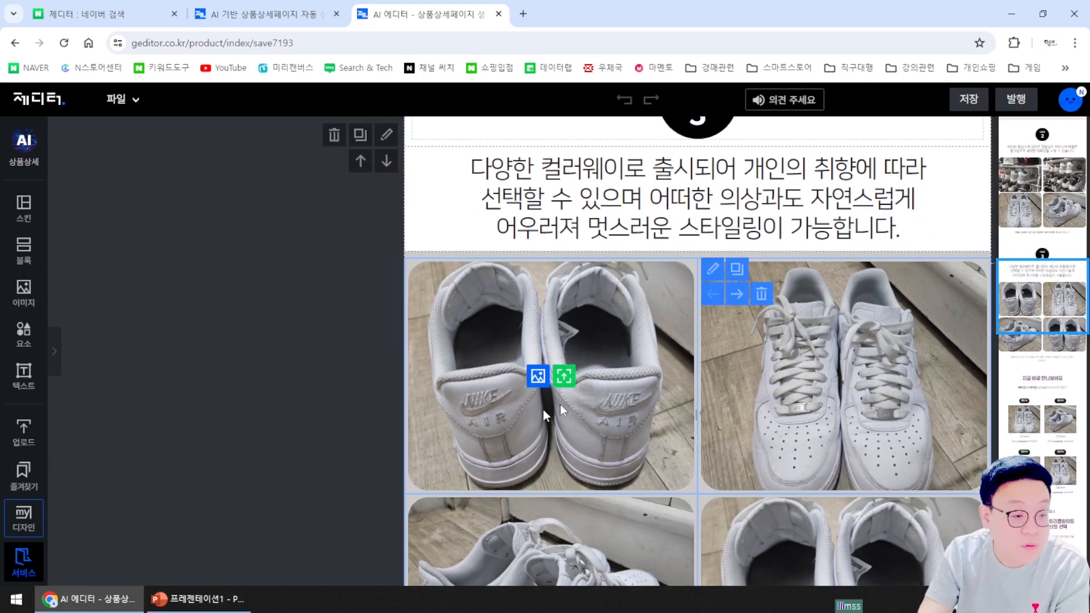
left_click(25, 105)
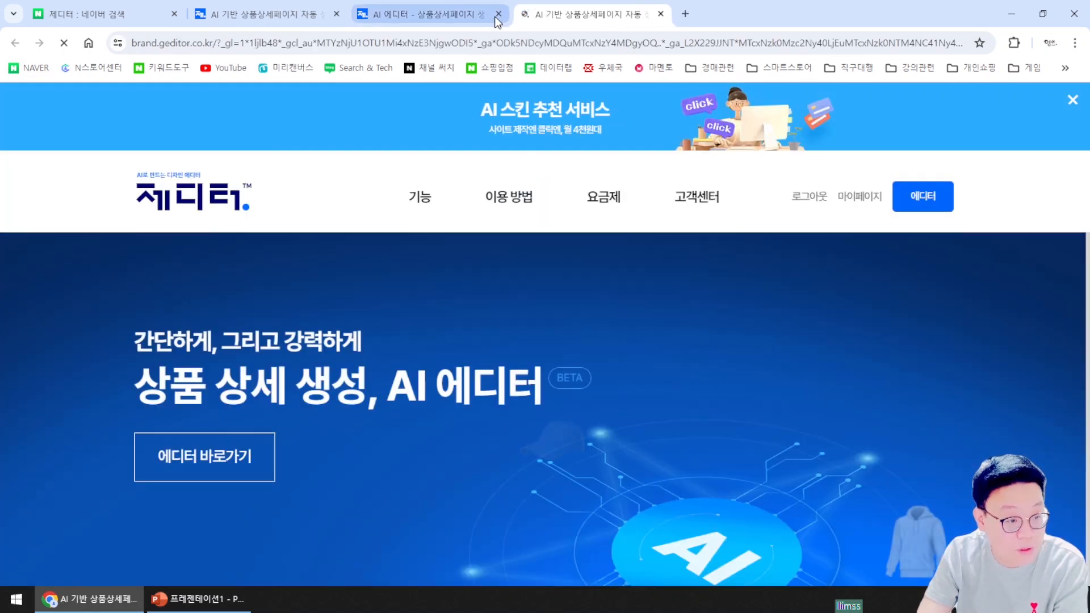
left_click(498, 15)
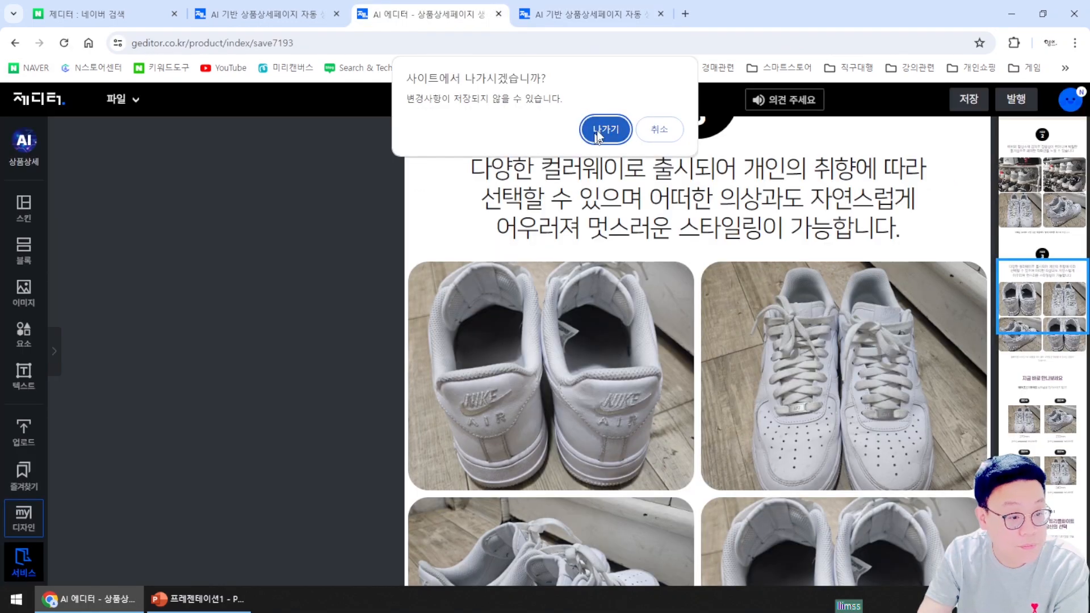
left_click(605, 129)
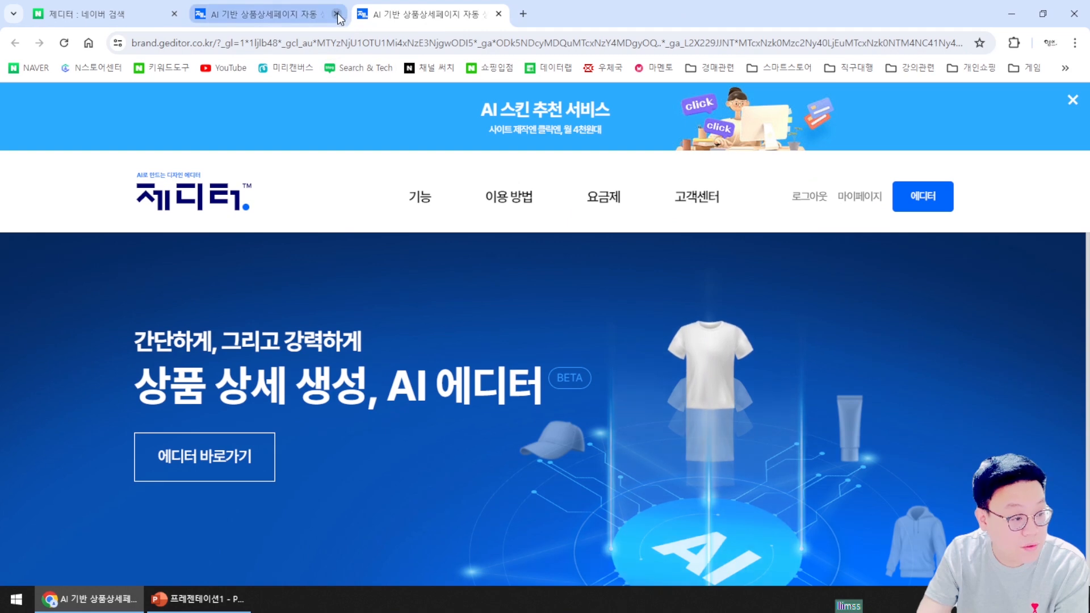
left_click(337, 15)
left_click(216, 461)
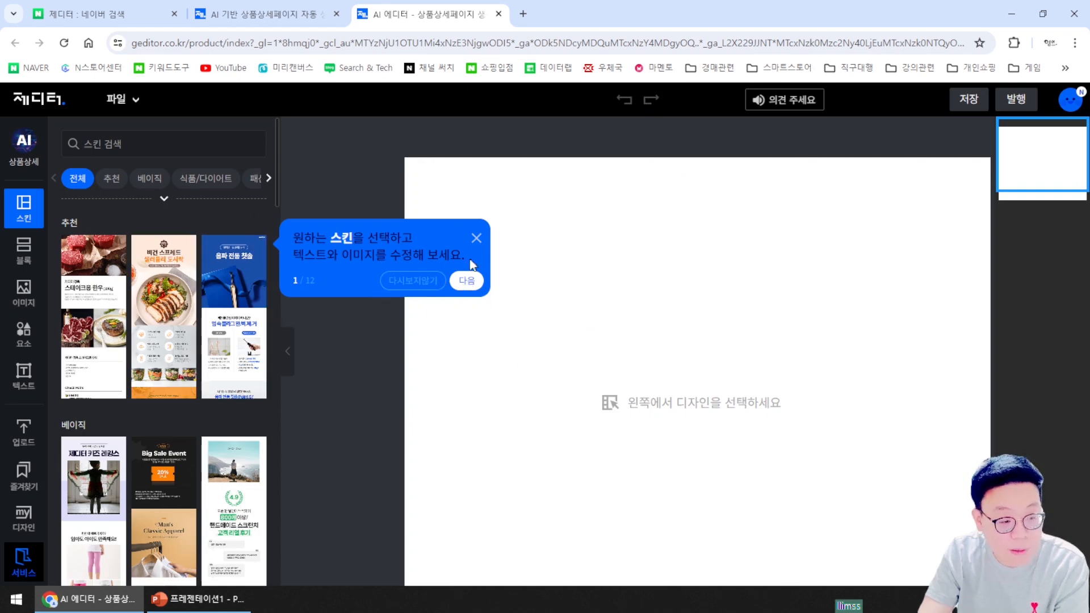
Upload sunglasses photos 1, 3 and 5 from the 위탁상품 테스트 folder into the AI 상품상세 form
left_click(477, 240)
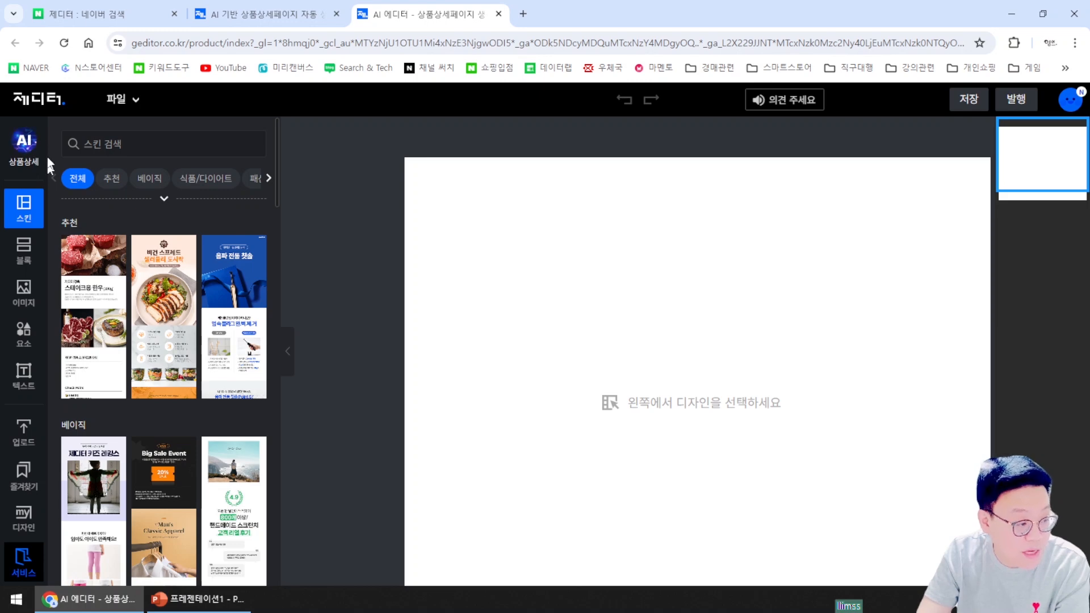
left_click(21, 159)
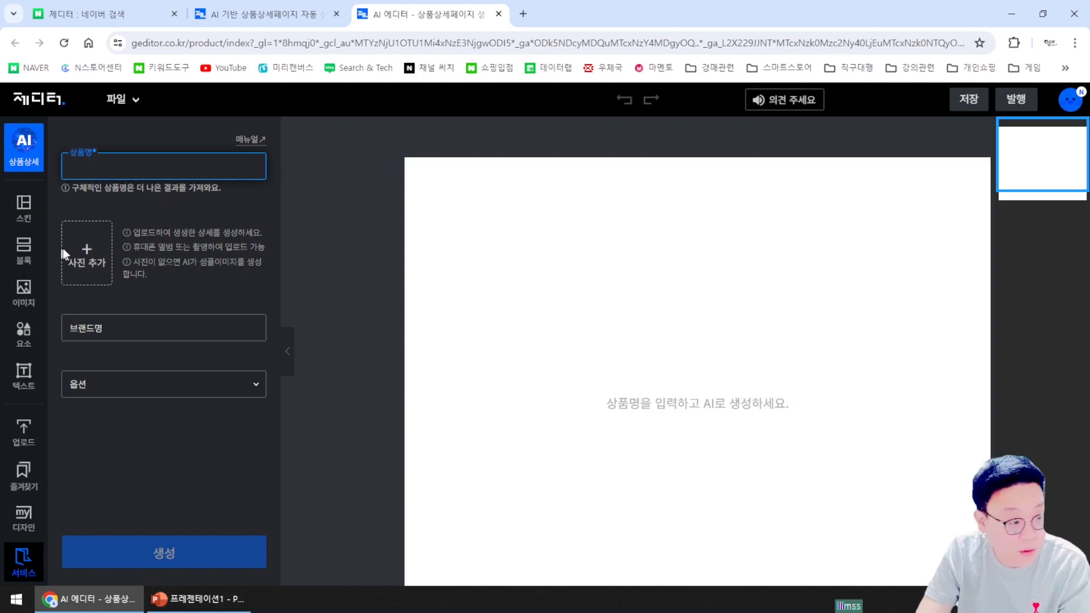
left_click(105, 273)
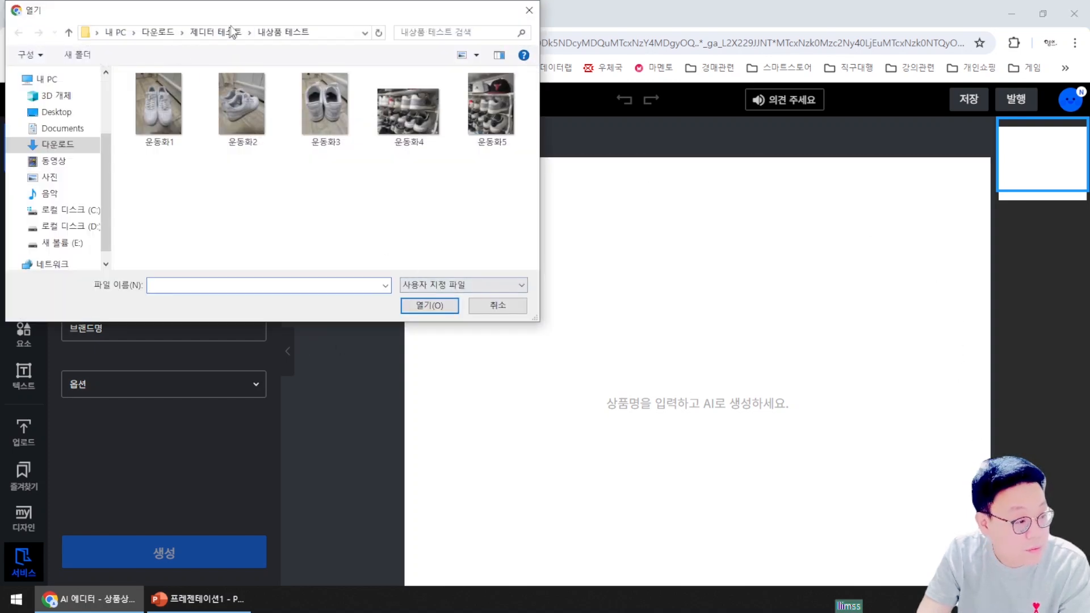
left_click(227, 28)
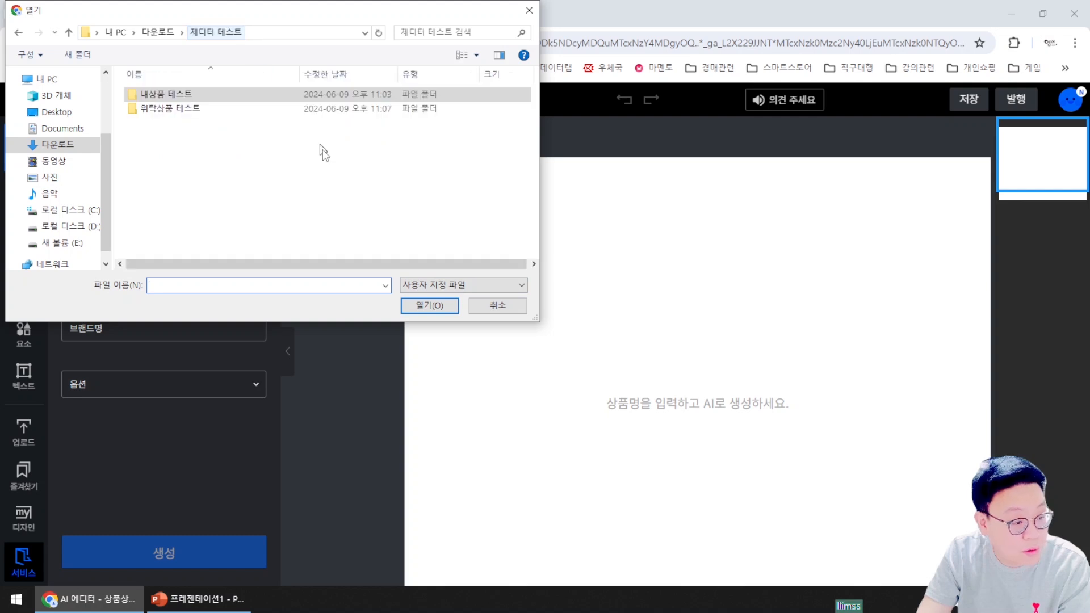
double_click(195, 110)
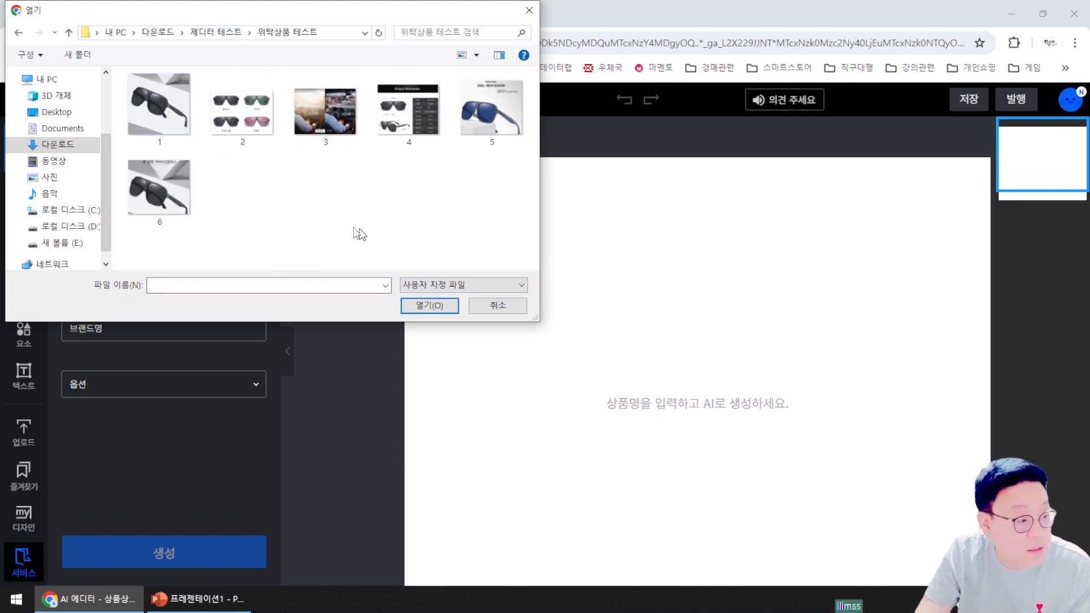
left_click(164, 114)
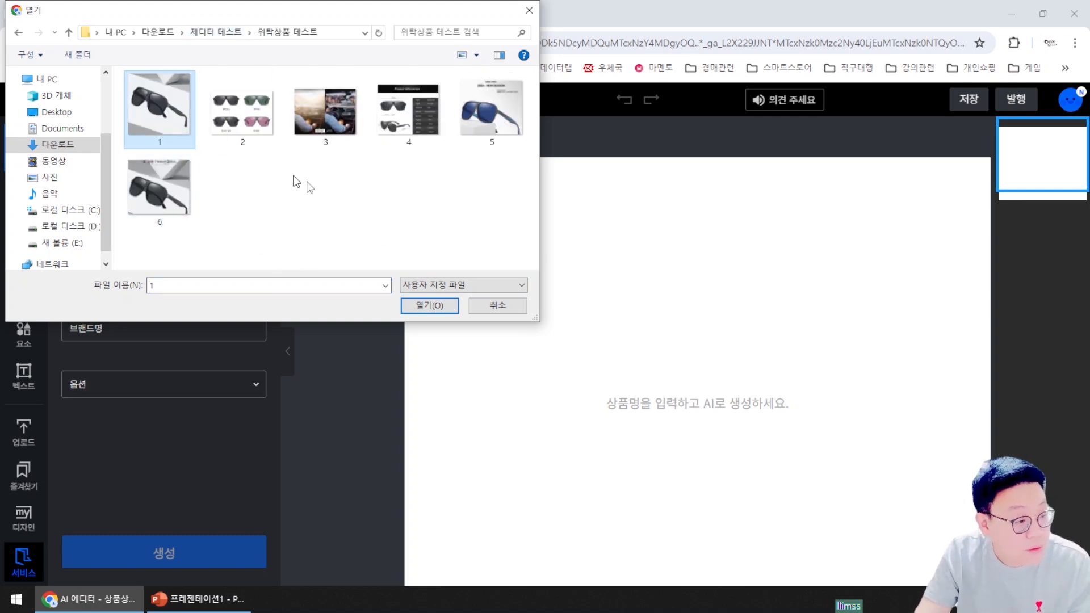
left_click(331, 118, "ctrl")
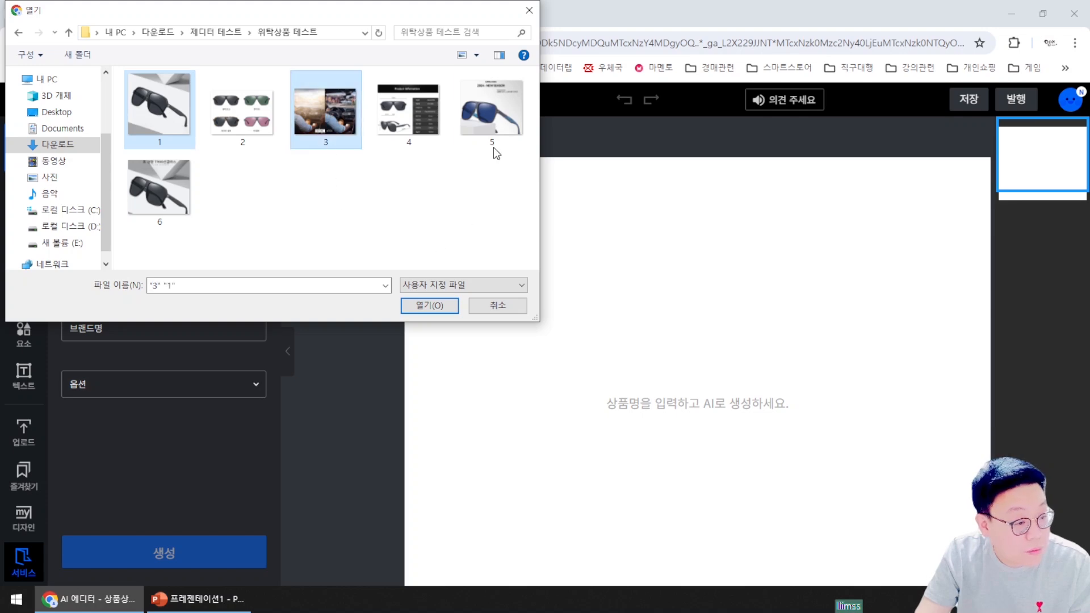
left_click(492, 111, "ctrl")
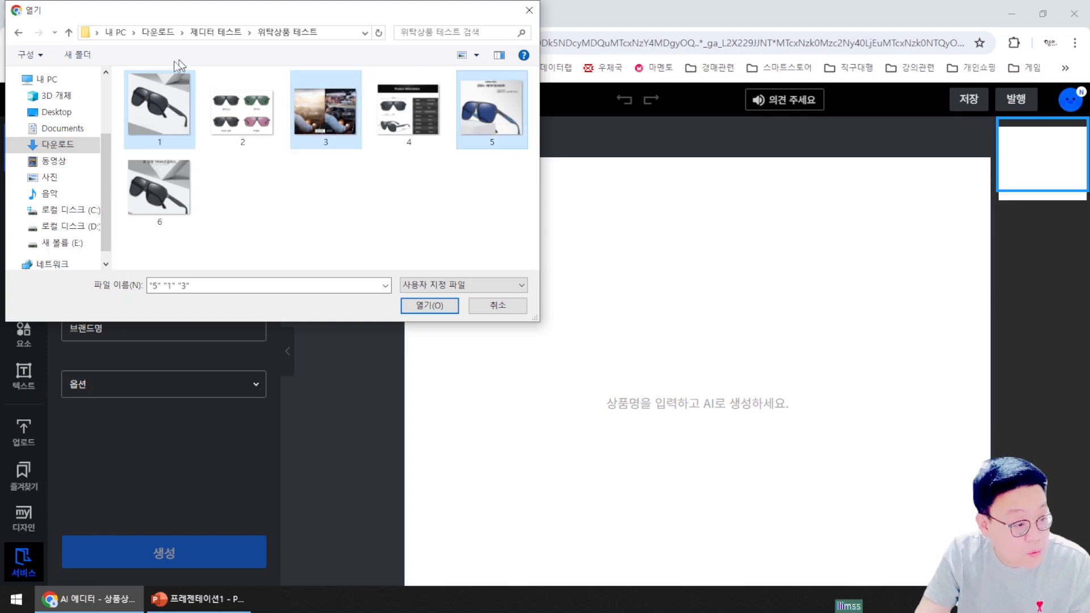
left_click(435, 312)
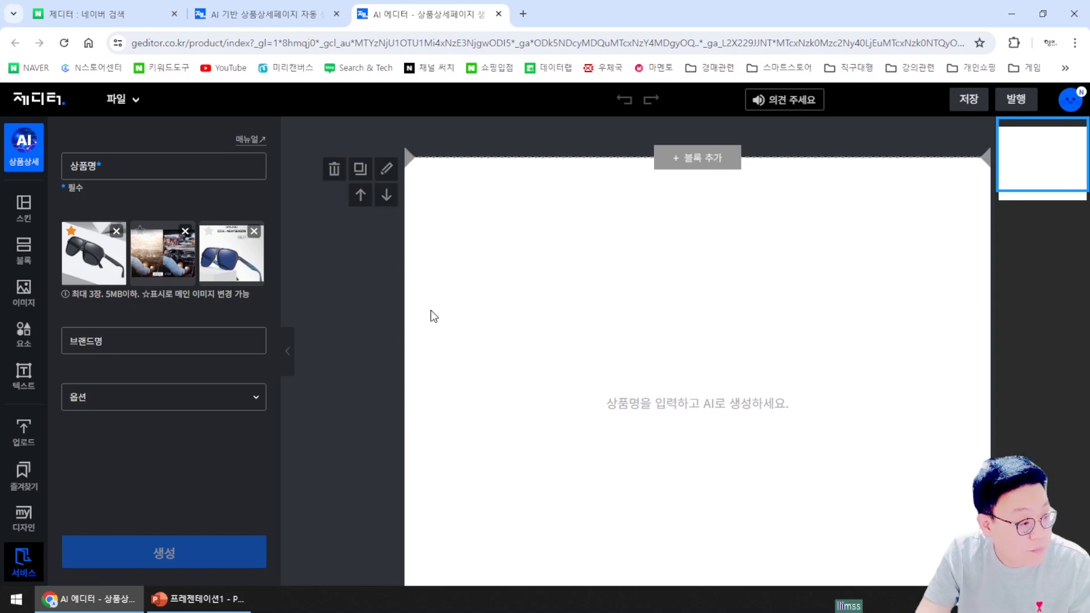
Enter 패션선글라스 as the product name and 임쓰토어 as the brand name
left_click(116, 162)
type("sk")
key("BackSpace")
key("BackSpace")
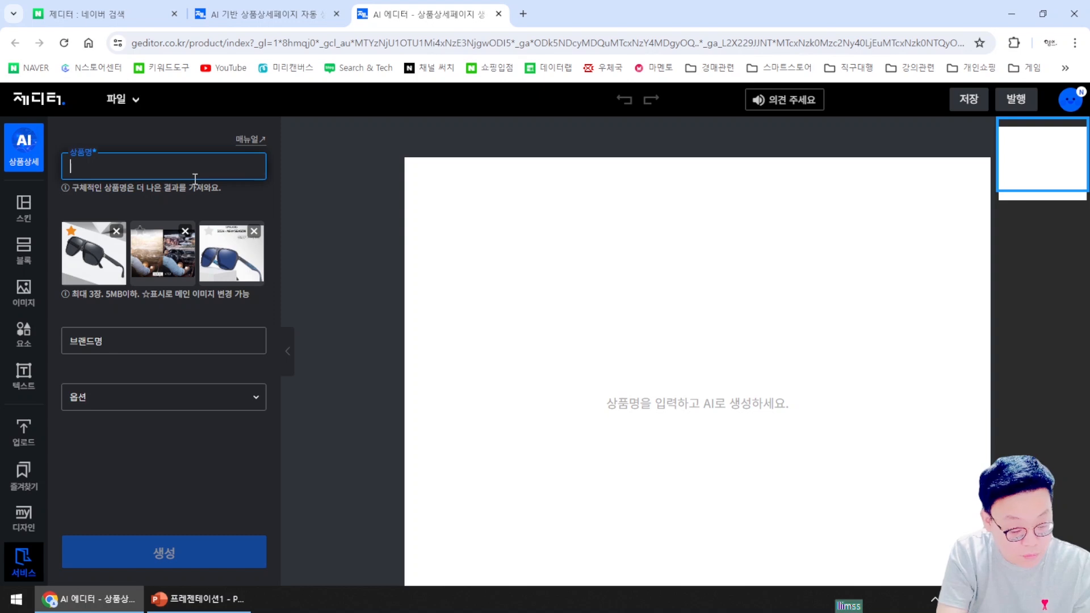
type("패셔")
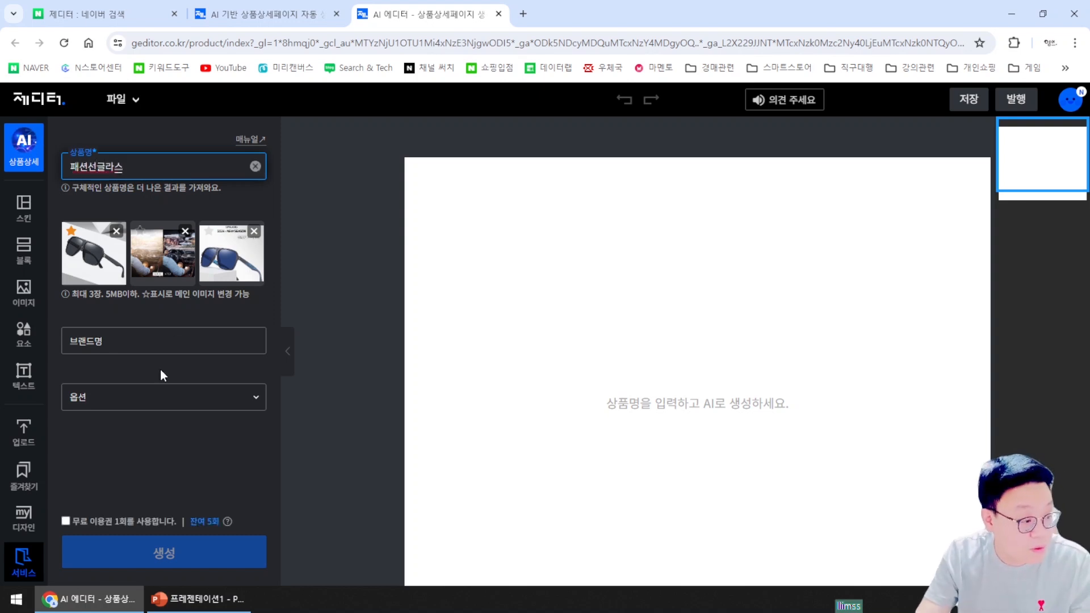
left_click(160, 345)
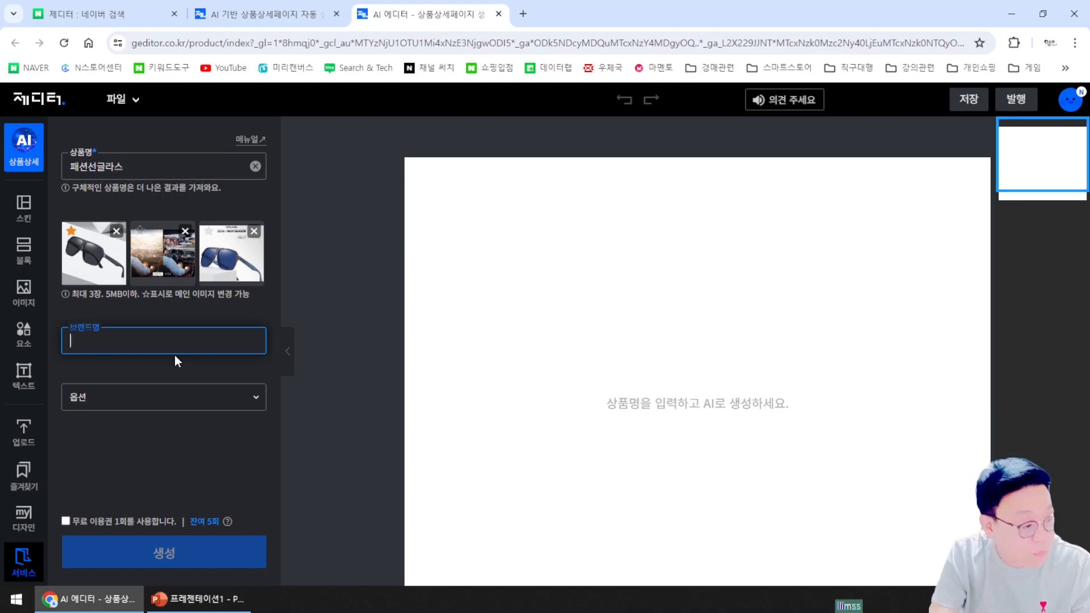
left_click(164, 449)
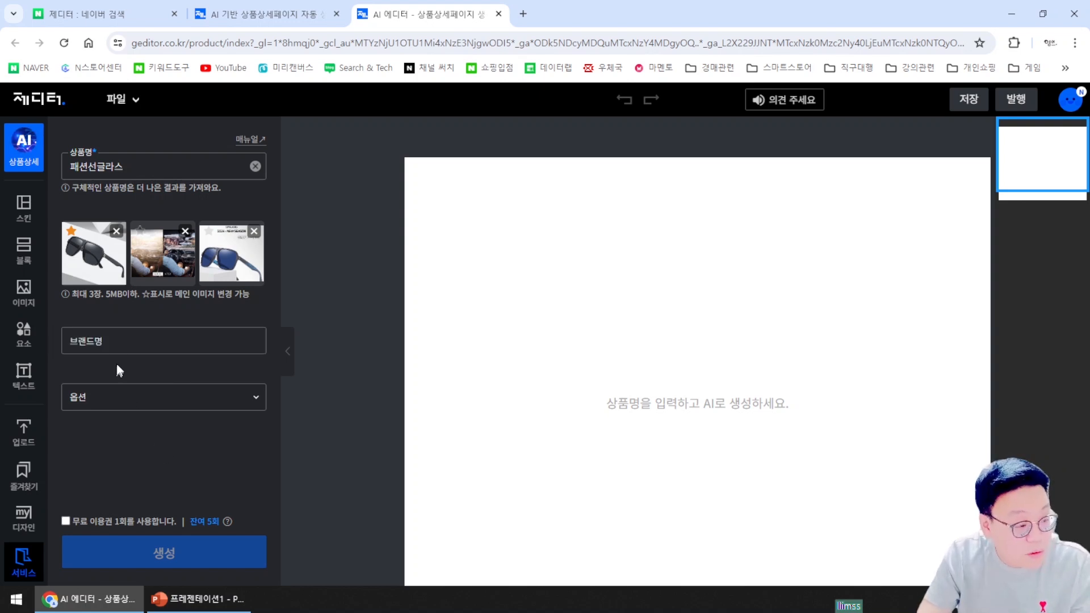
left_click(126, 344)
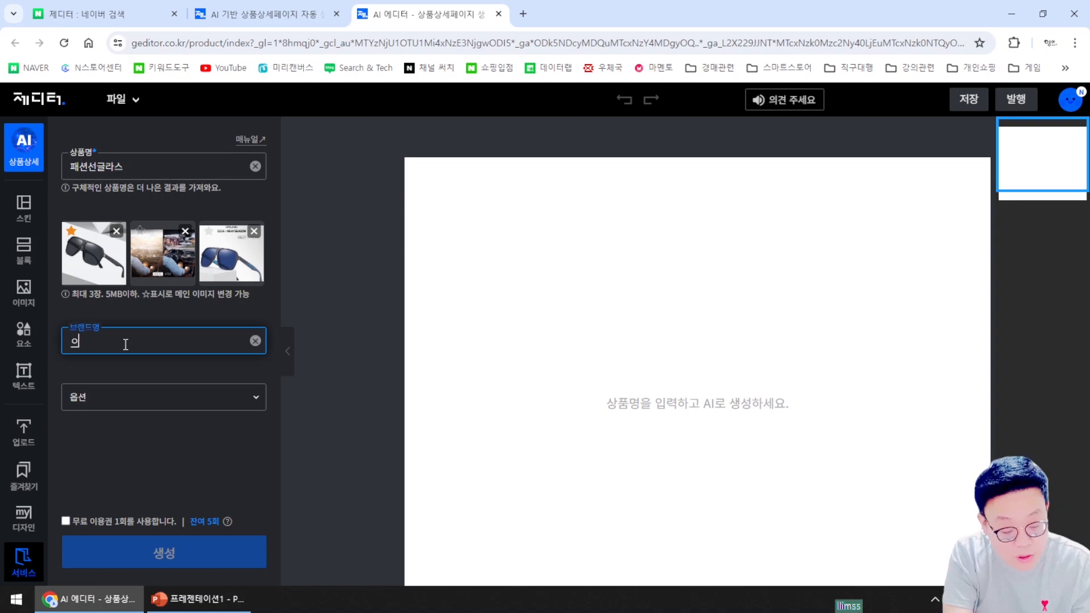
type("임스토어")
key("Left")
key("Left")
key("BackSpace")
type("쓰")
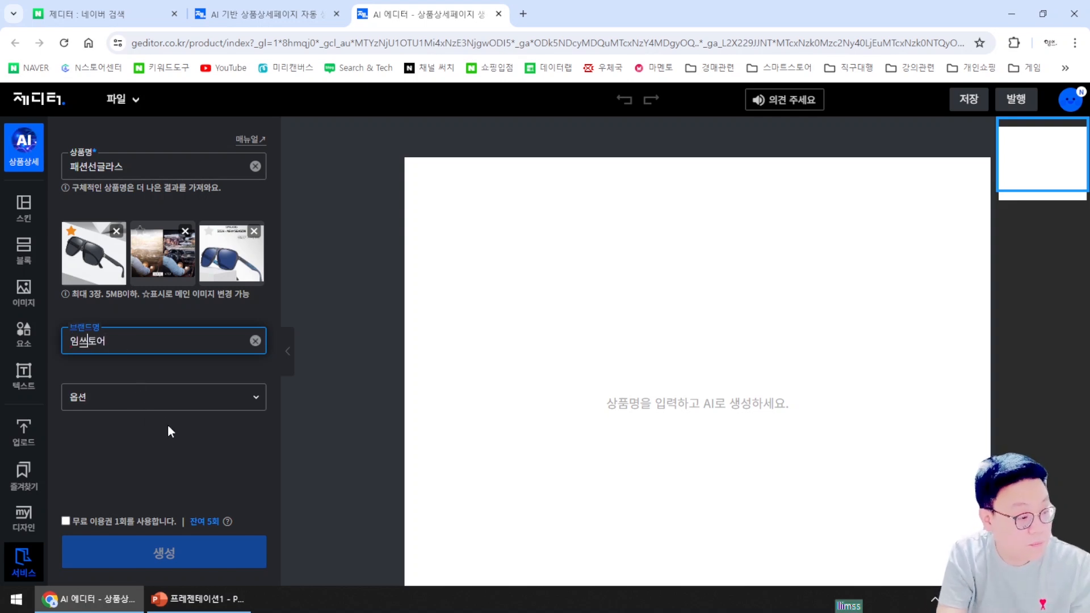
left_click(167, 452)
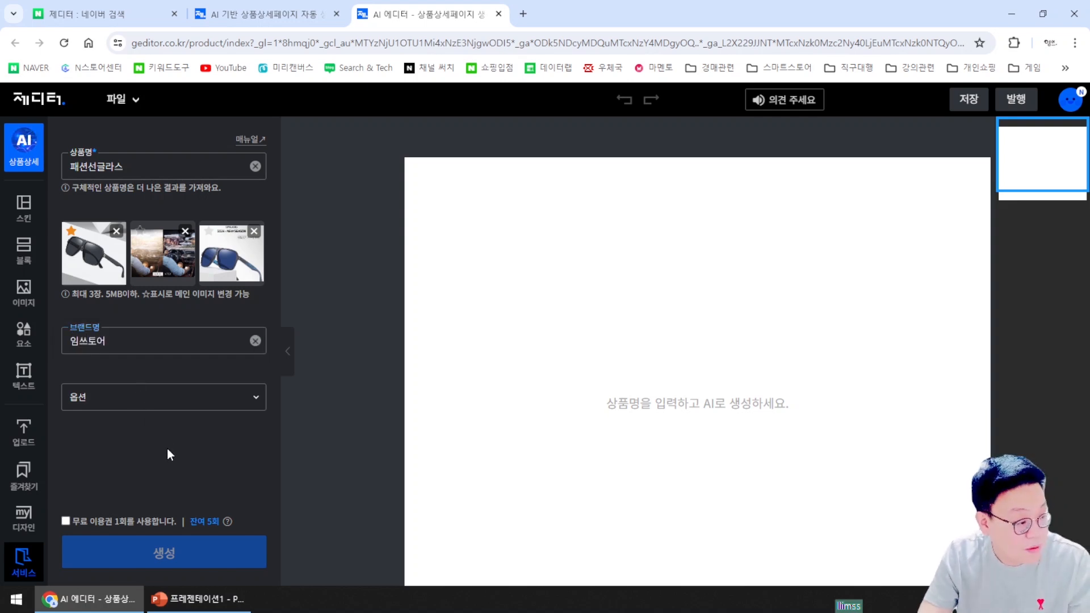
Choose 색상 as the product option, apply one free use, and start generation
left_click(227, 407)
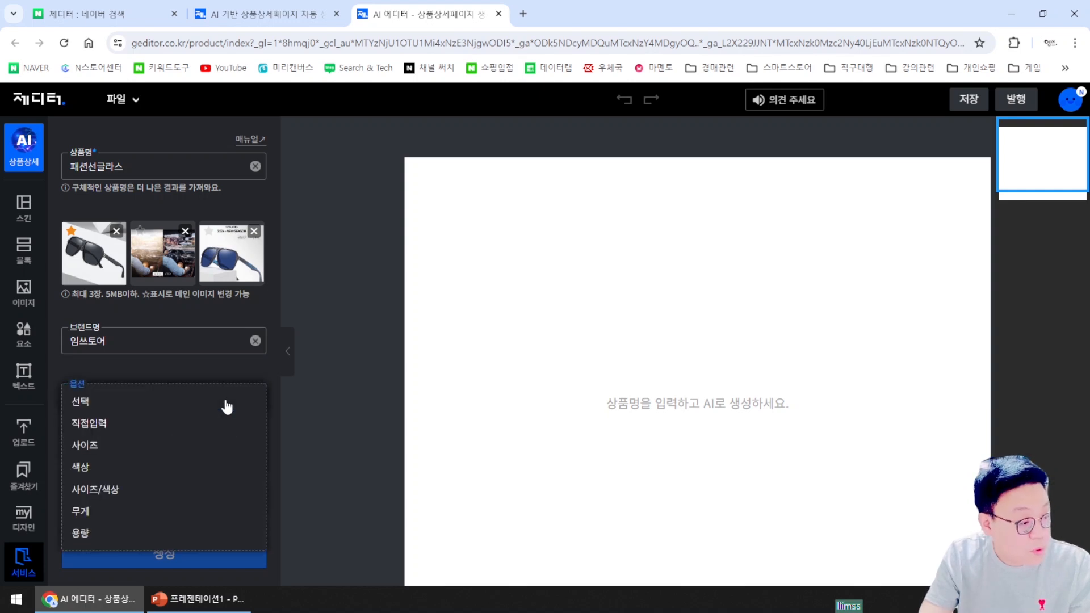
left_click(98, 475)
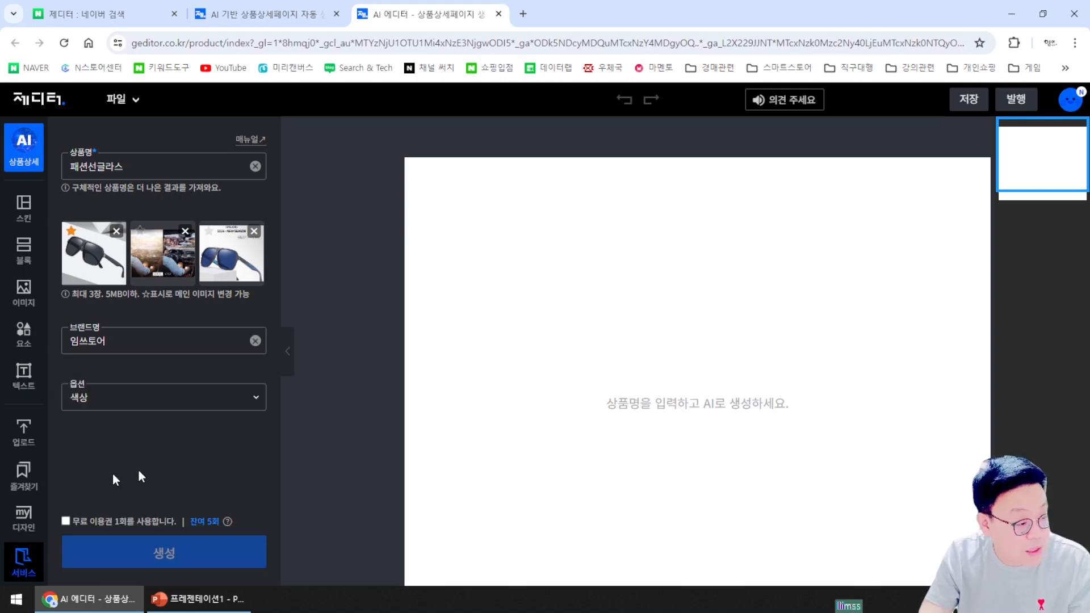
left_click(66, 521)
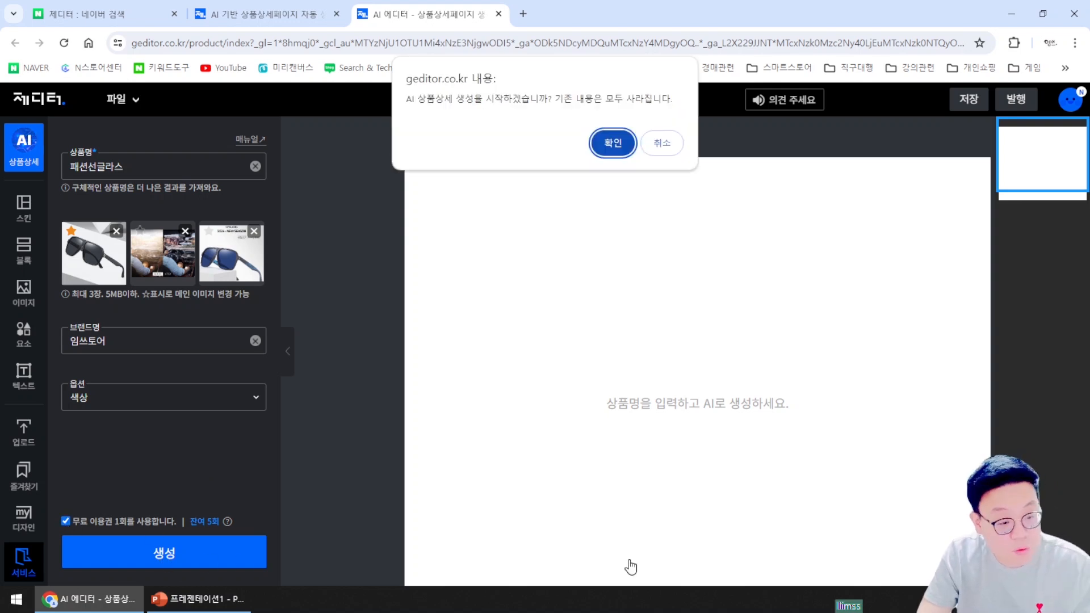
left_click(613, 142)
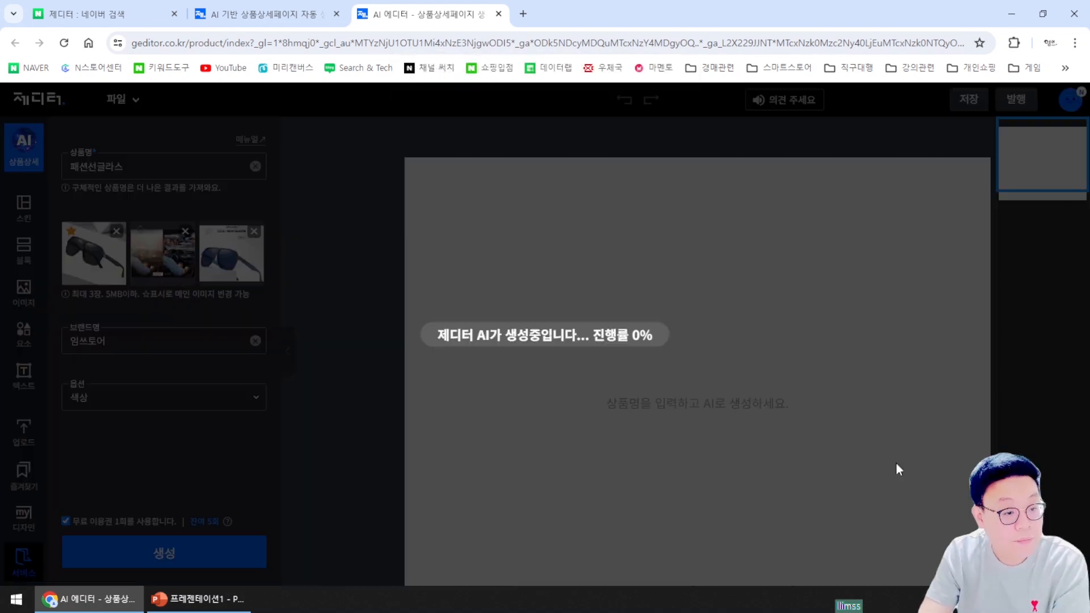
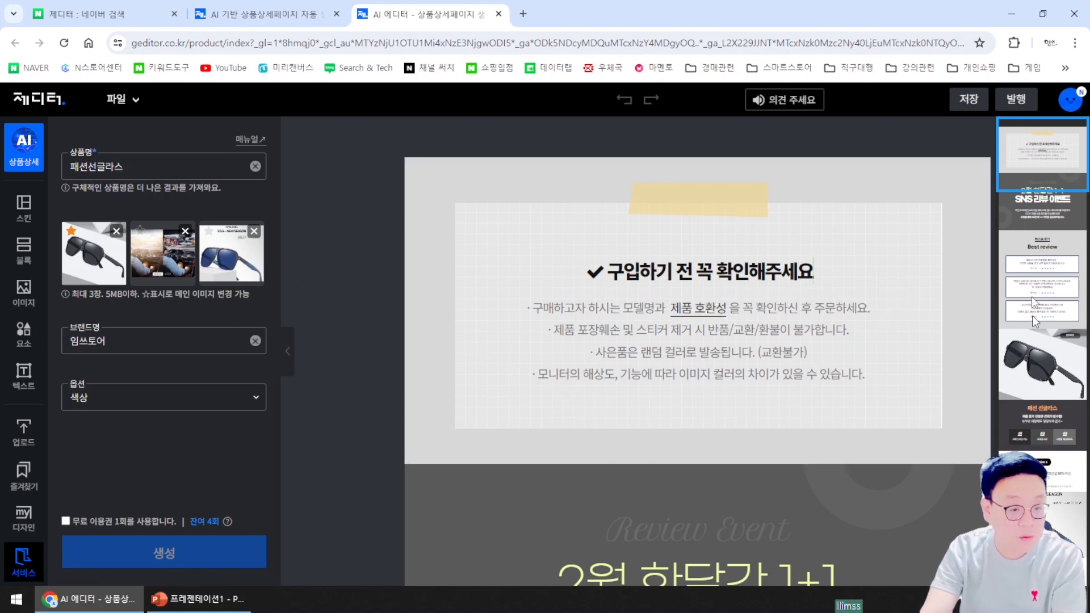
Change the review event headline from '2월 한달간 1+1' to '6월 한달간 1+1'
scroll(690, 315, "down", 6)
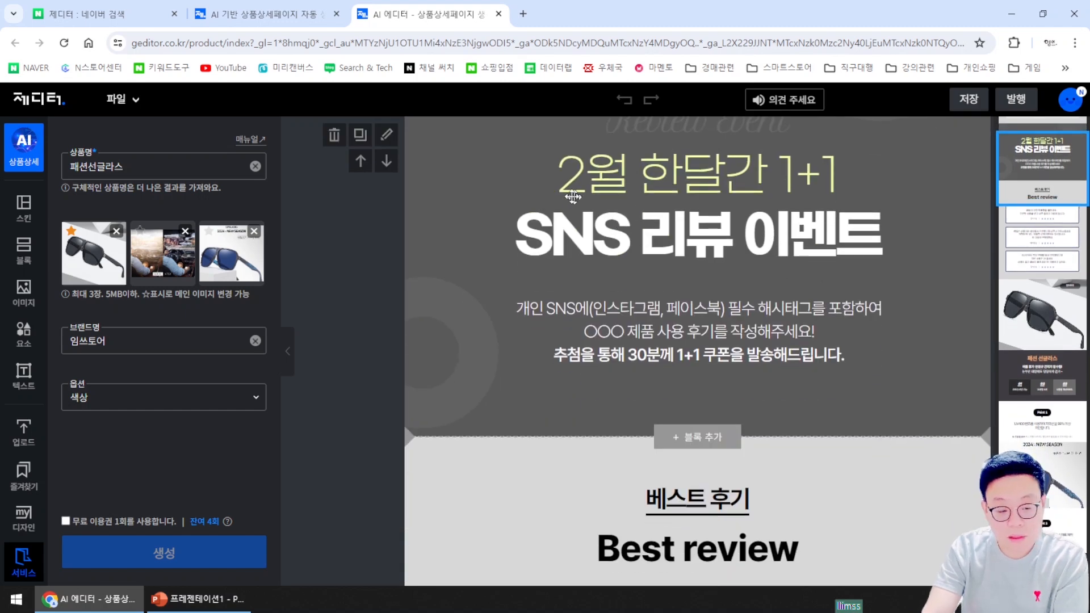
left_click(579, 184)
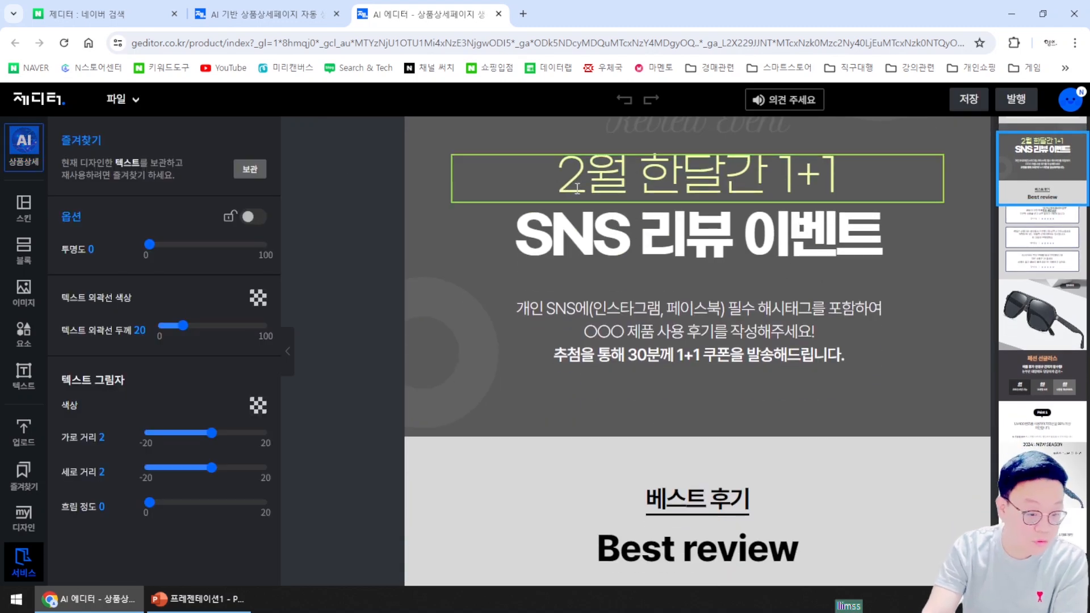
left_click(585, 185)
key("BackSpace")
type("6")
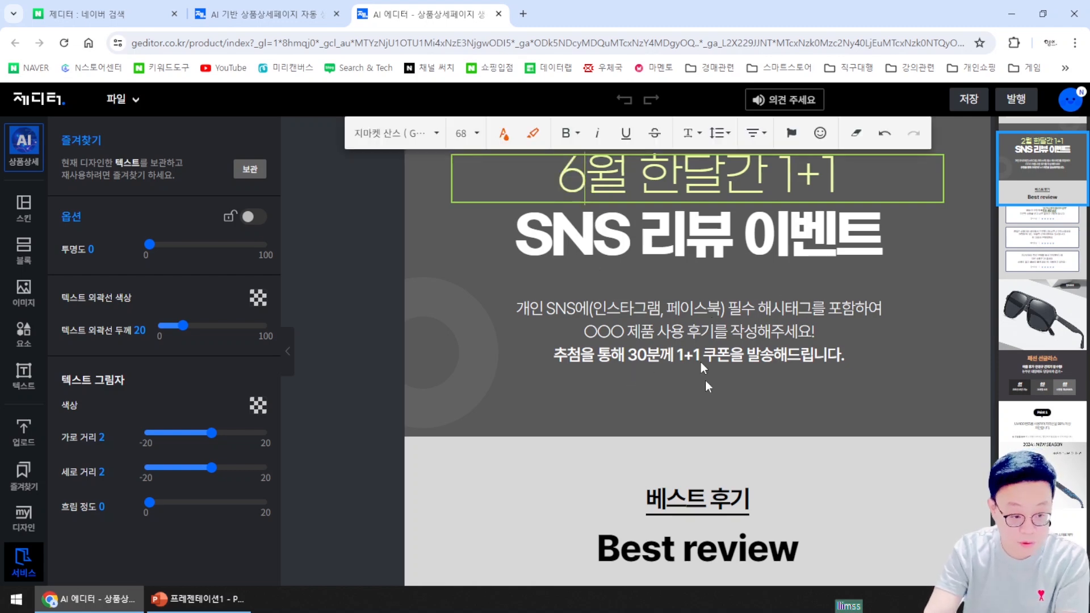
Request deletion of the purchase-notice block below the review event
scroll(907, 357, "down", 6)
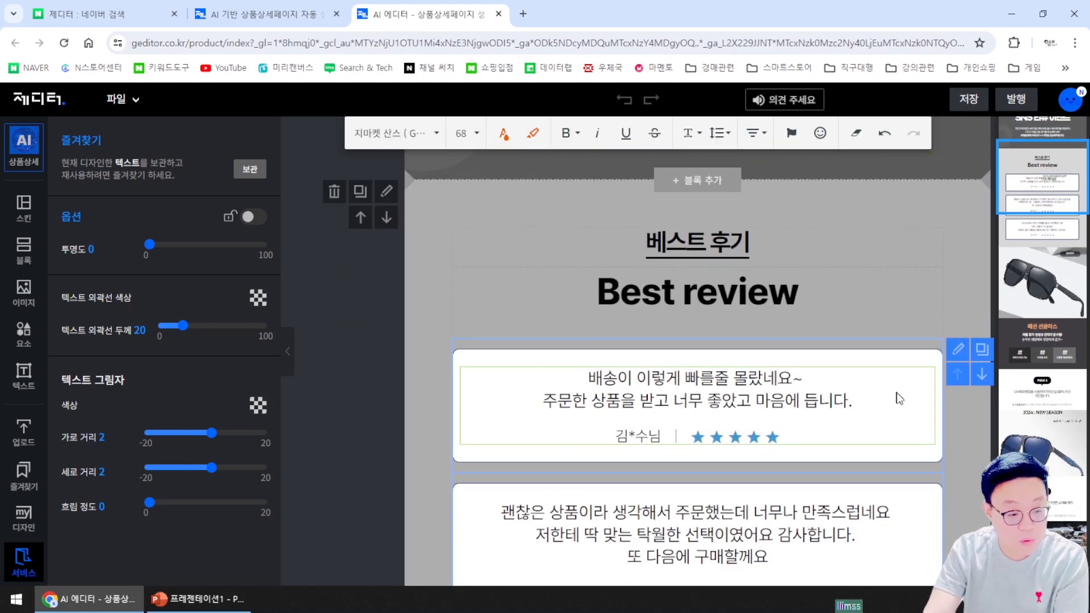
scroll(908, 434, "up", 7)
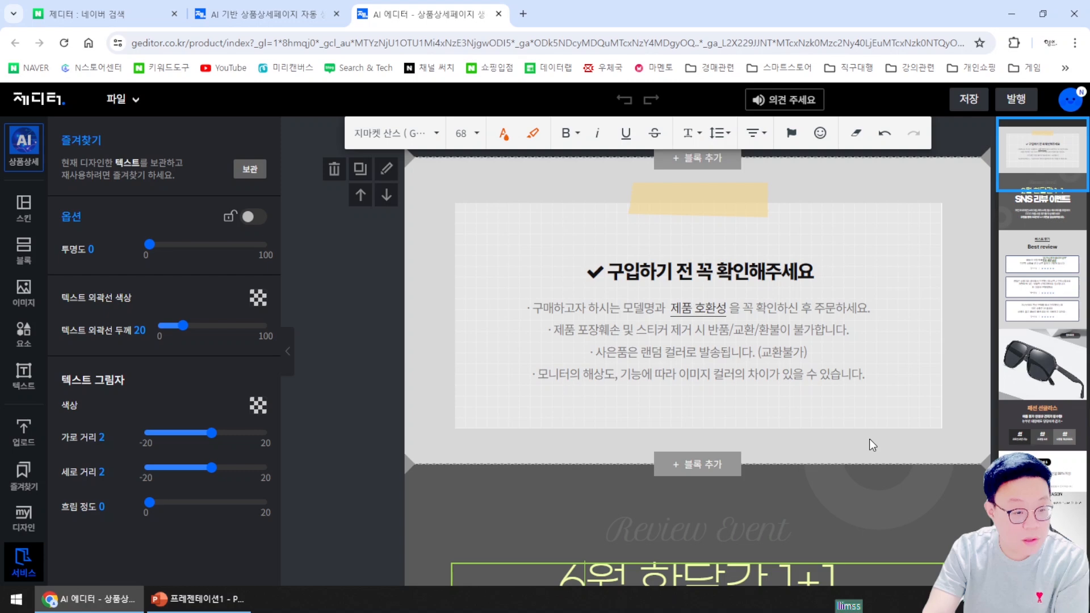
scroll(806, 455, "down", 2)
scroll(799, 454, "down", 2)
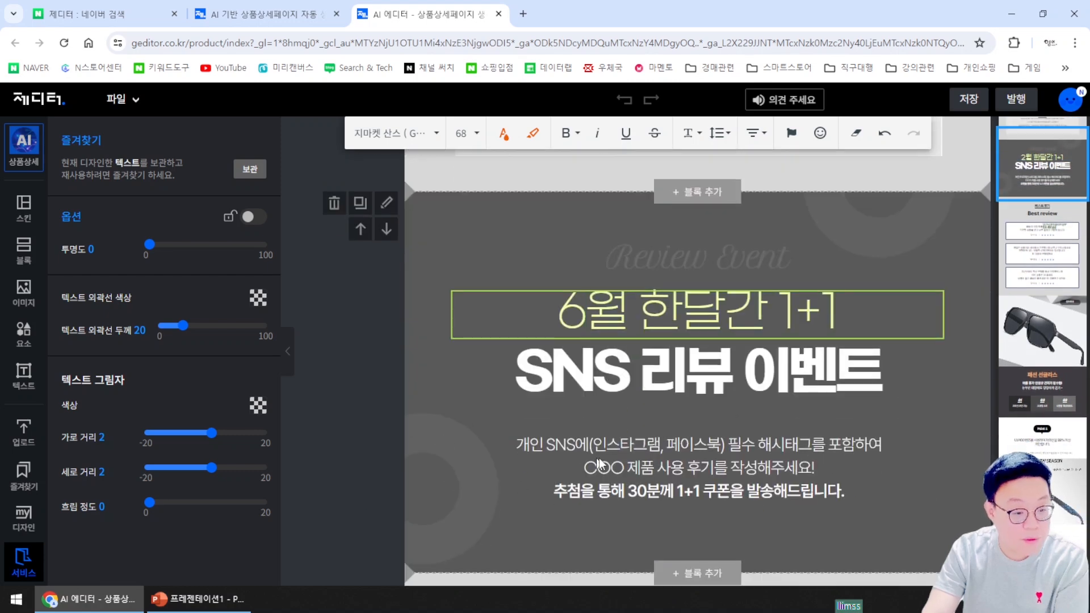
scroll(704, 363, "up", 4)
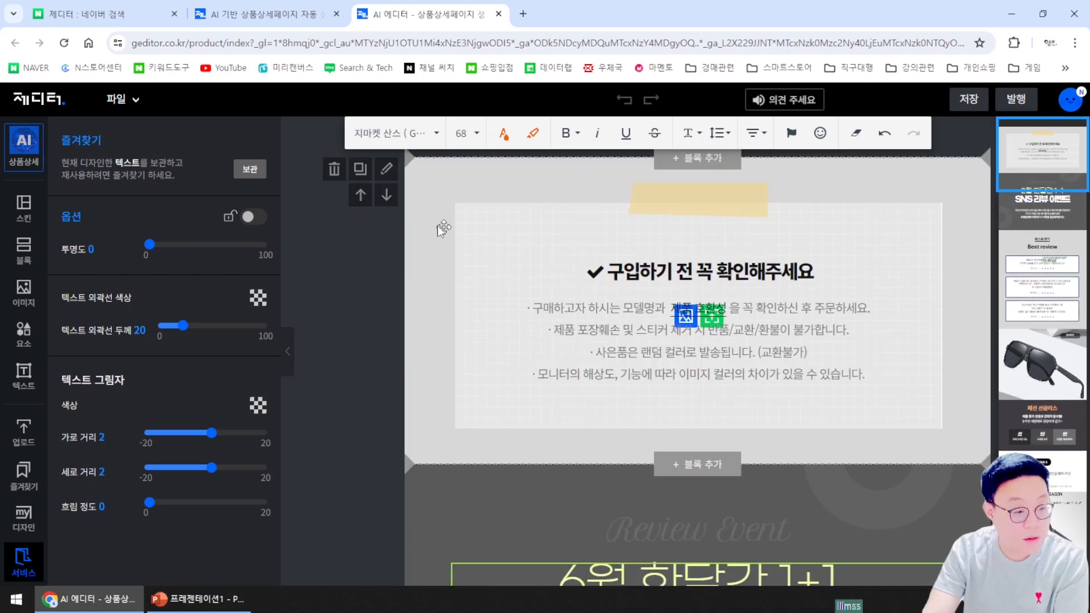
left_click(333, 168)
Confirm removing the 구입하기 전 꼭 확인해주세요 notice block so the review event moves up
left_click(613, 143)
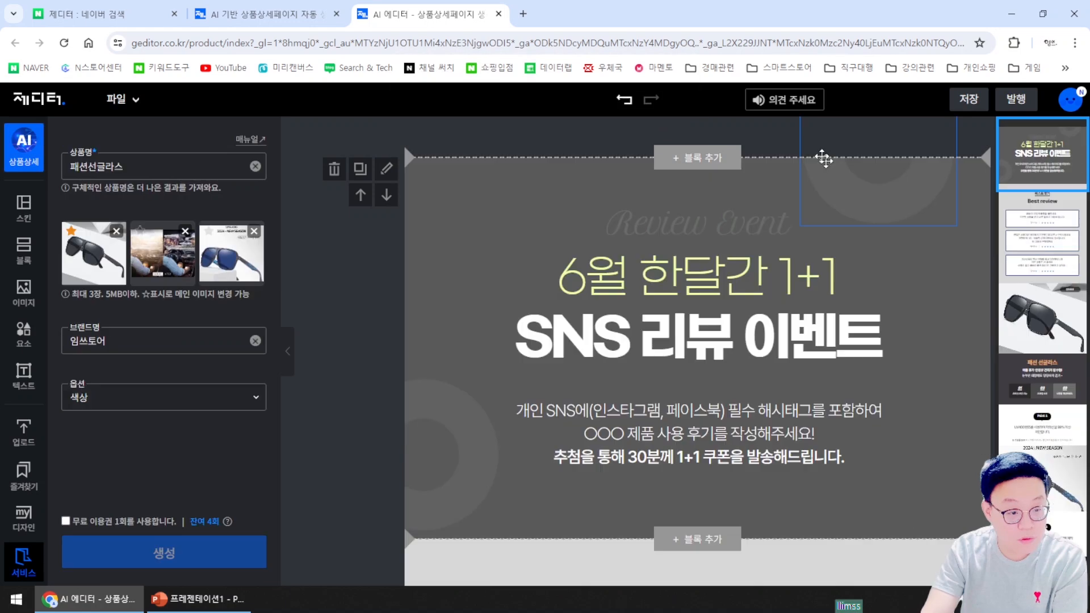
scroll(928, 457, "down", 8)
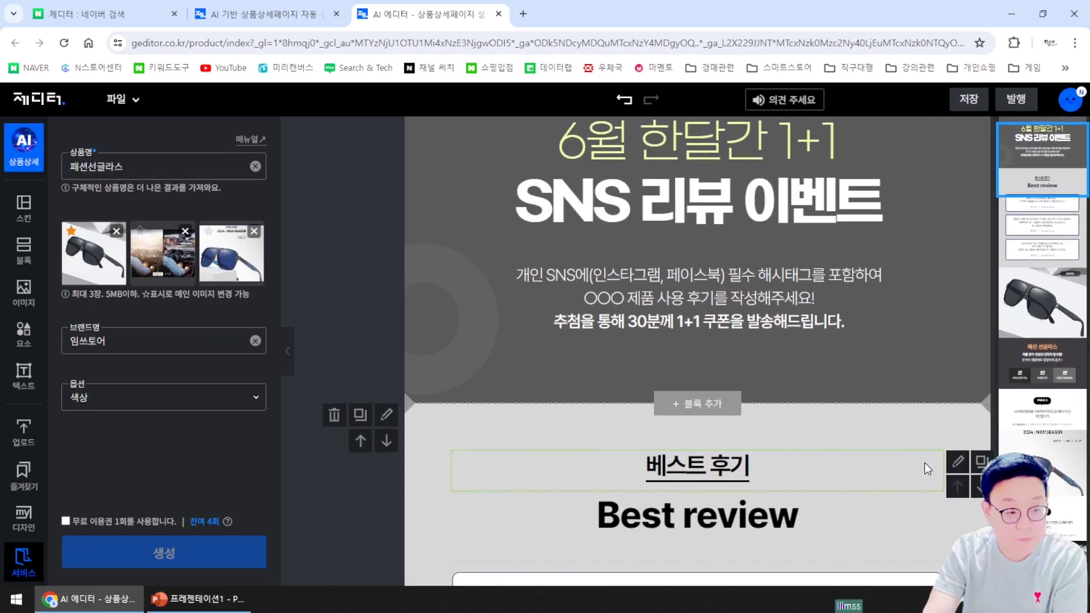
scroll(920, 475, "down", 2)
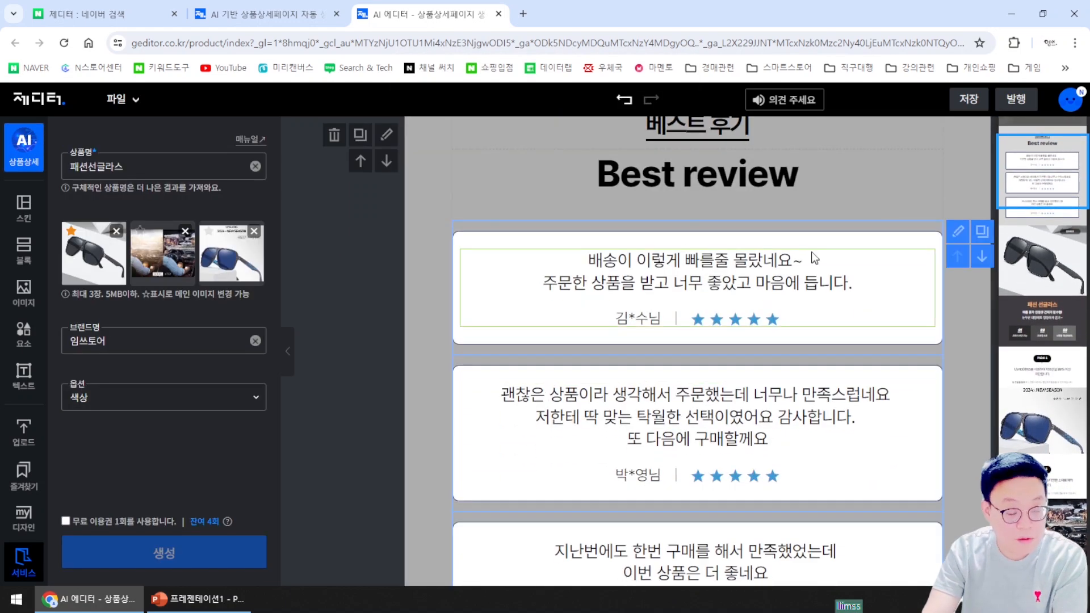
scroll(846, 347, "down", 3)
scroll(840, 348, "up", 4)
scroll(841, 352, "down", 6)
scroll(840, 358, "down", 10)
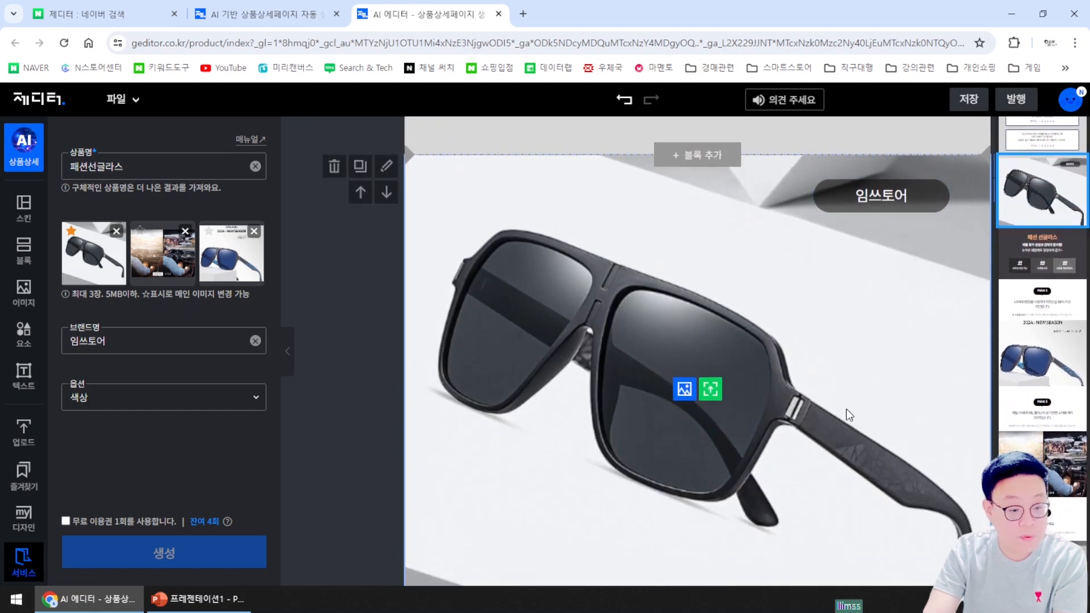
scroll(870, 357, "down", 4)
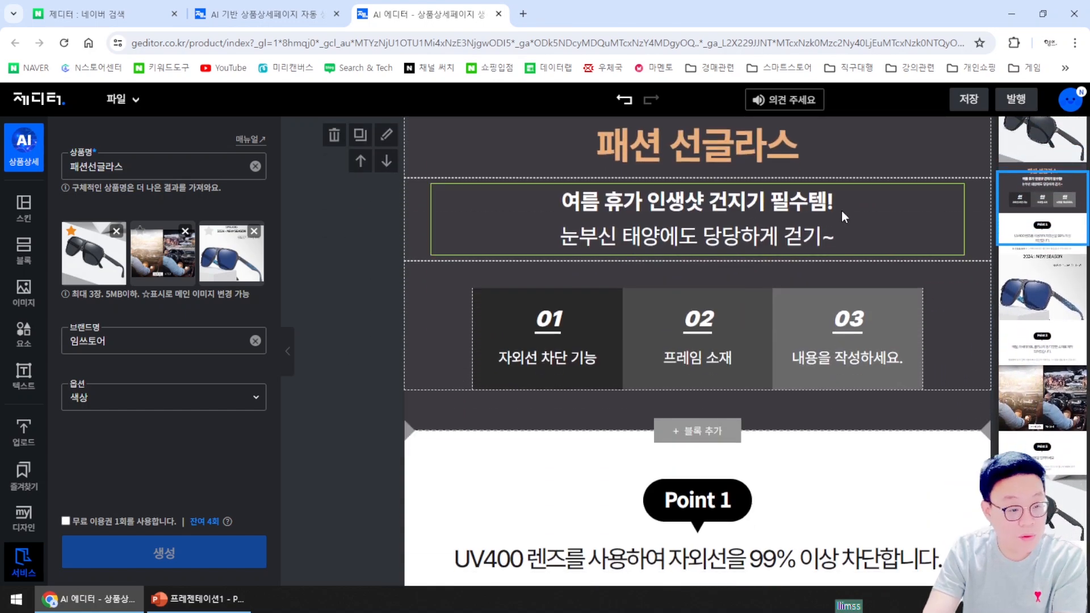
scroll(738, 287, "down", 1)
scroll(772, 288, "down", 1)
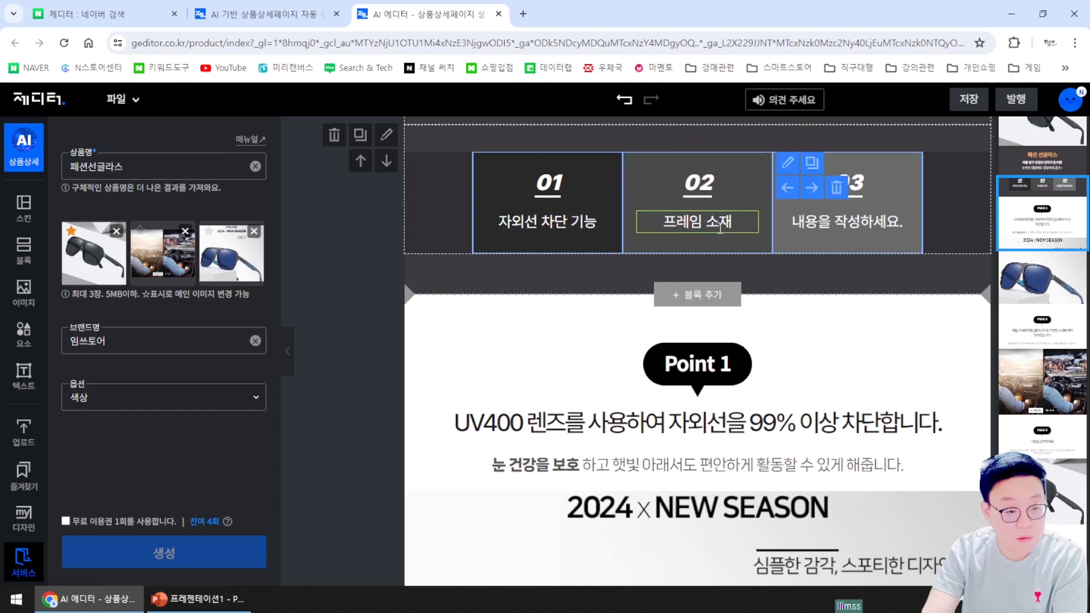
Select all of the placeholder text in feature cell 03
double_click(863, 223)
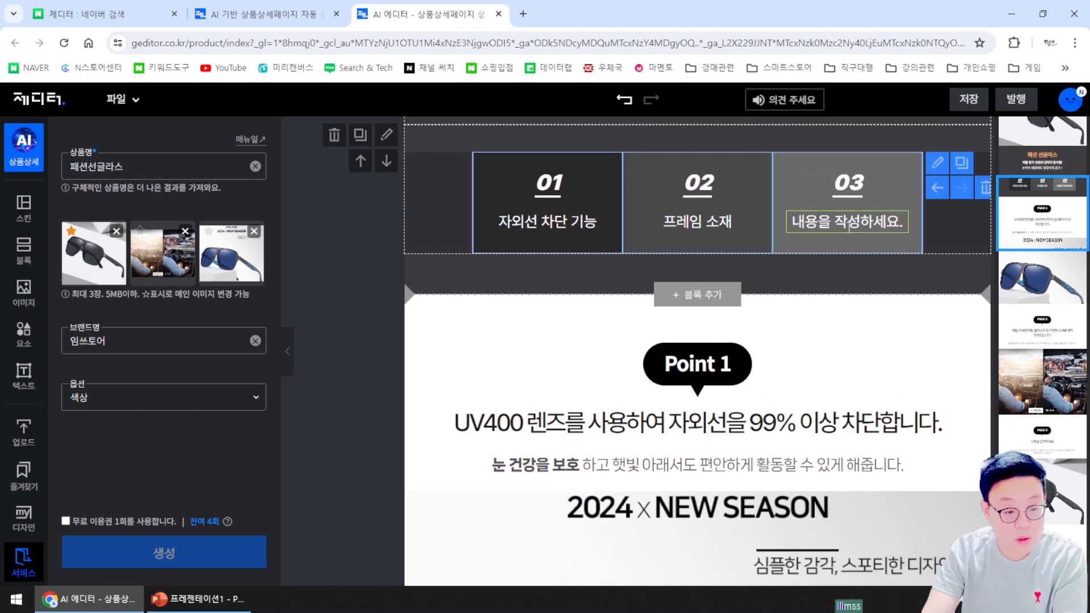
left_click(800, 231)
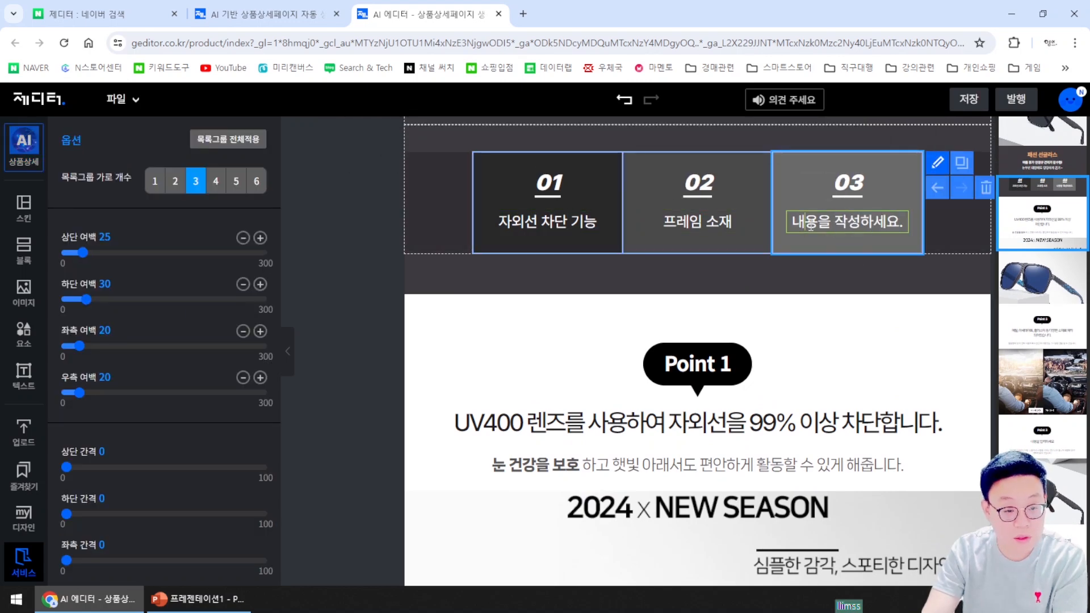
triple_click(812, 226)
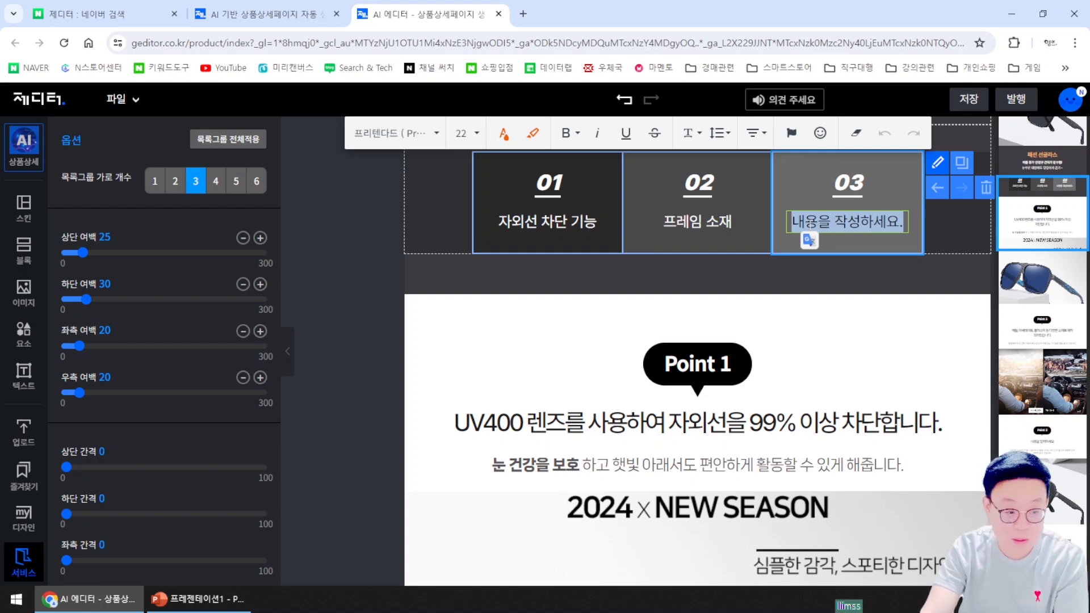
Select the whole UV400 lens sentence in the Point 1 section
scroll(503, 513, "down", 1)
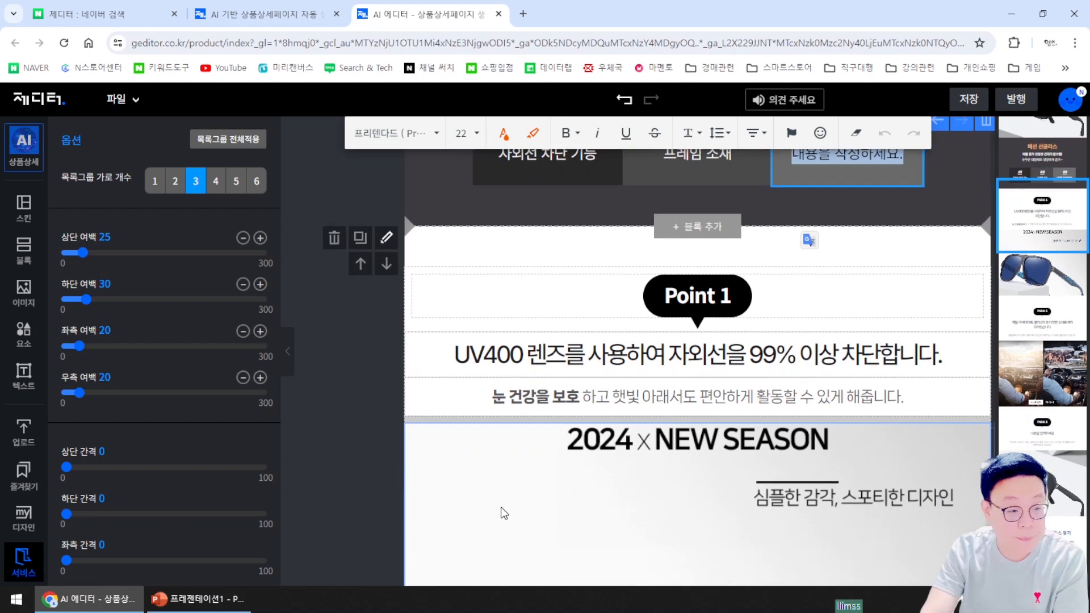
double_click(554, 353)
scroll(651, 391, "down", 2)
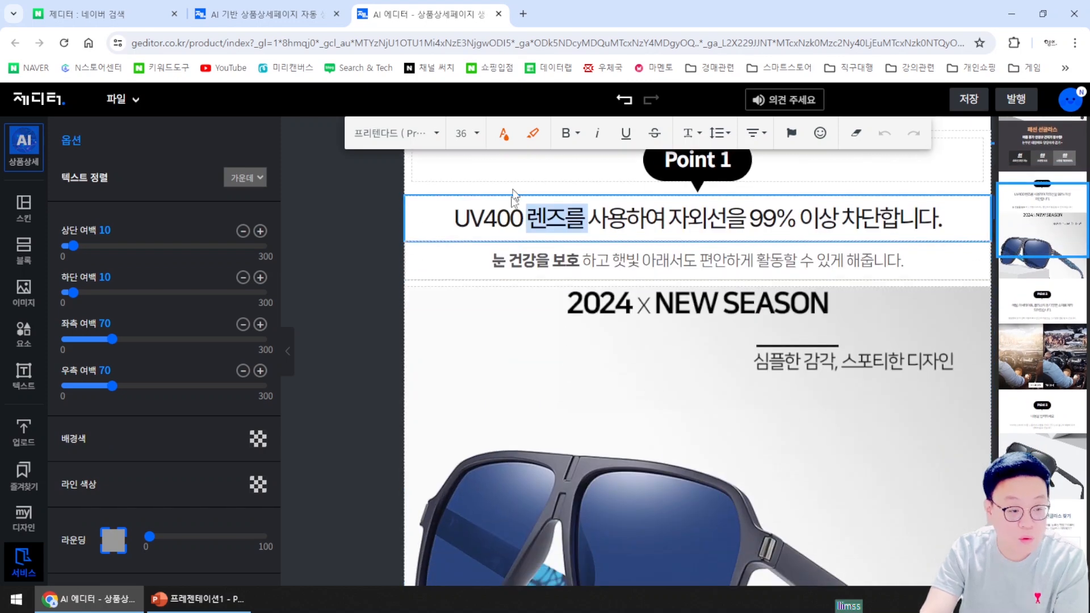
left_click(571, 229)
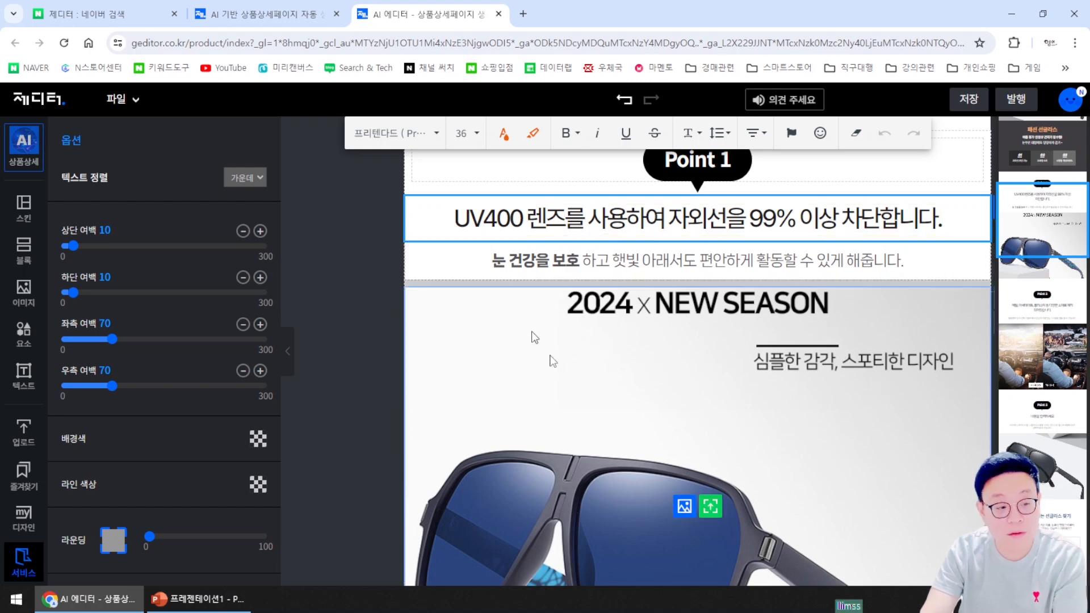
left_click(531, 335)
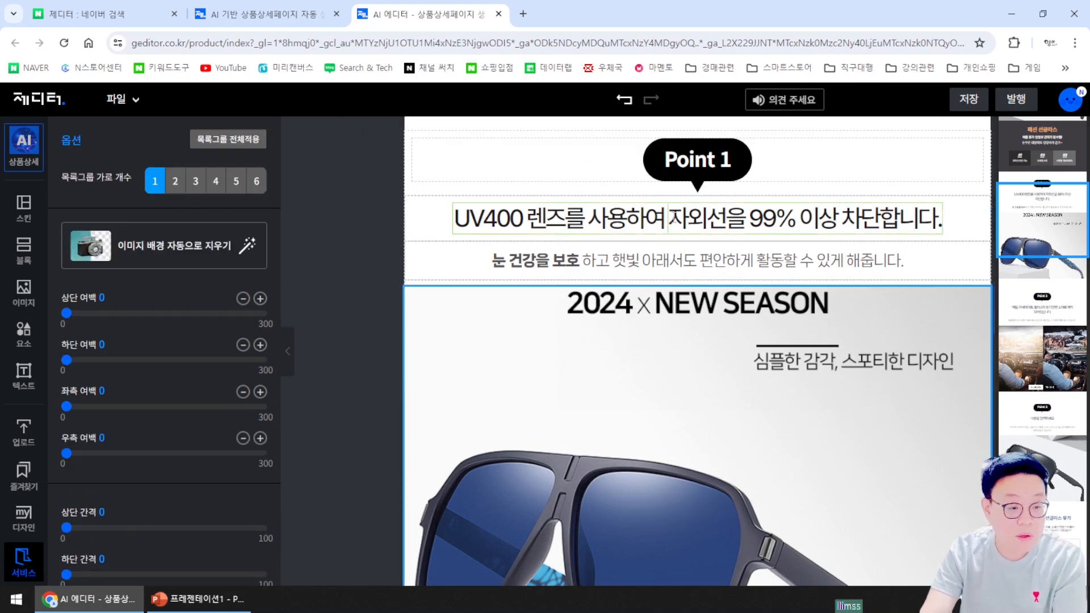
triple_click(663, 221)
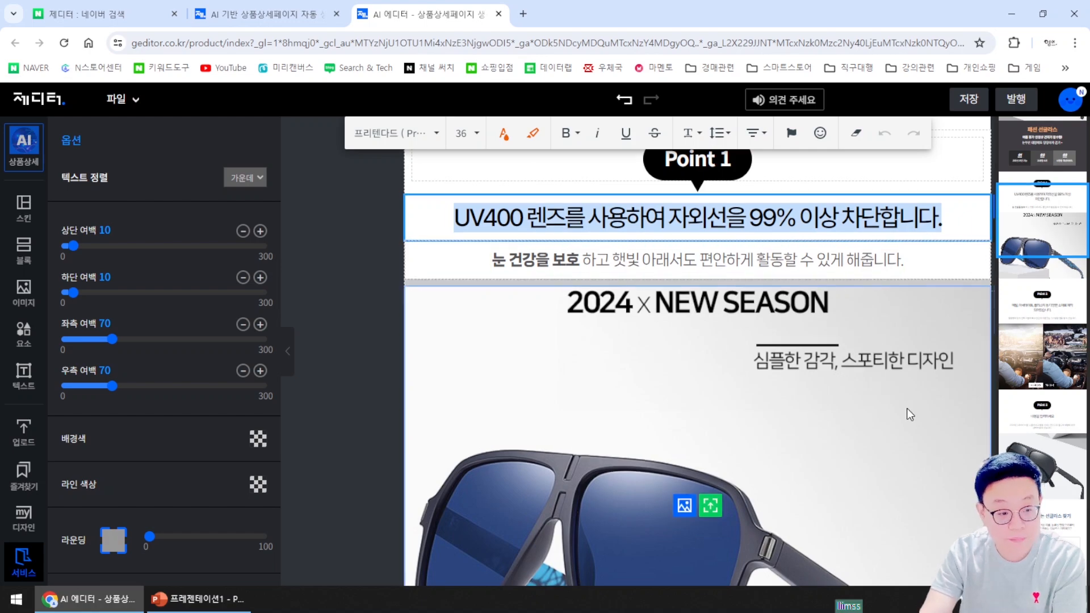
scroll(895, 423, "down", 4)
Replace the 빅사이즈 보잉 남자선글라스 photo with the four-colour sunglasses image 2
scroll(983, 429, "down", 10)
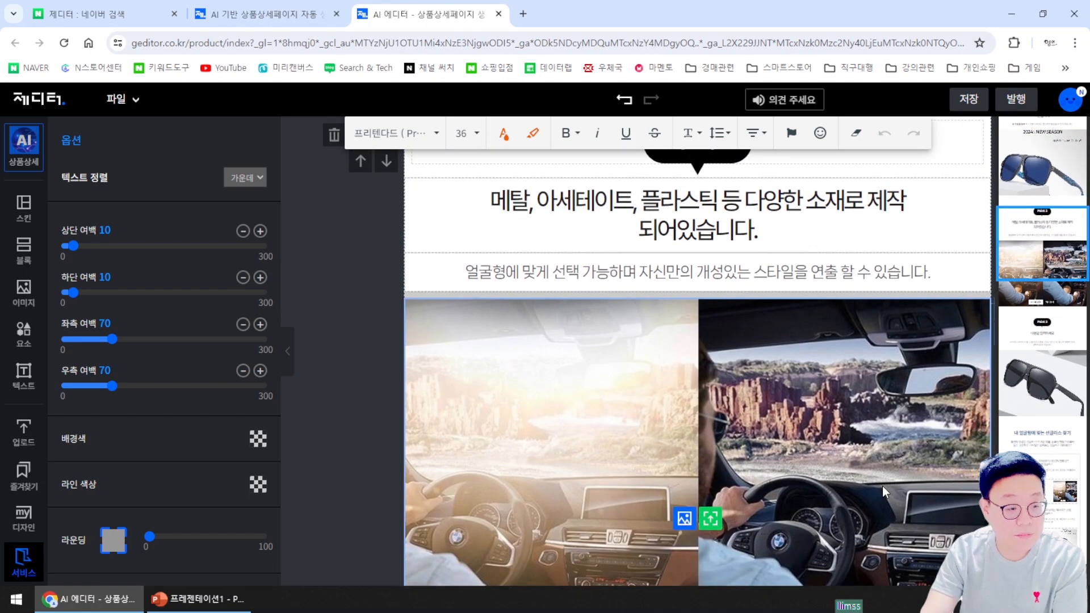
scroll(882, 486, "down", 5)
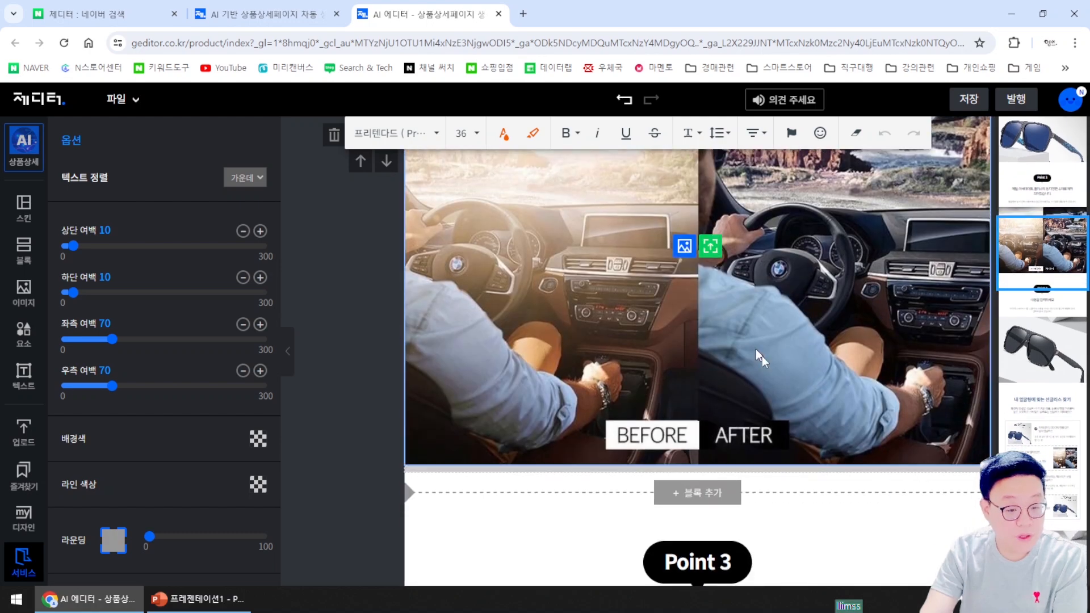
scroll(882, 376, "down", 7)
scroll(900, 394, "down", 8)
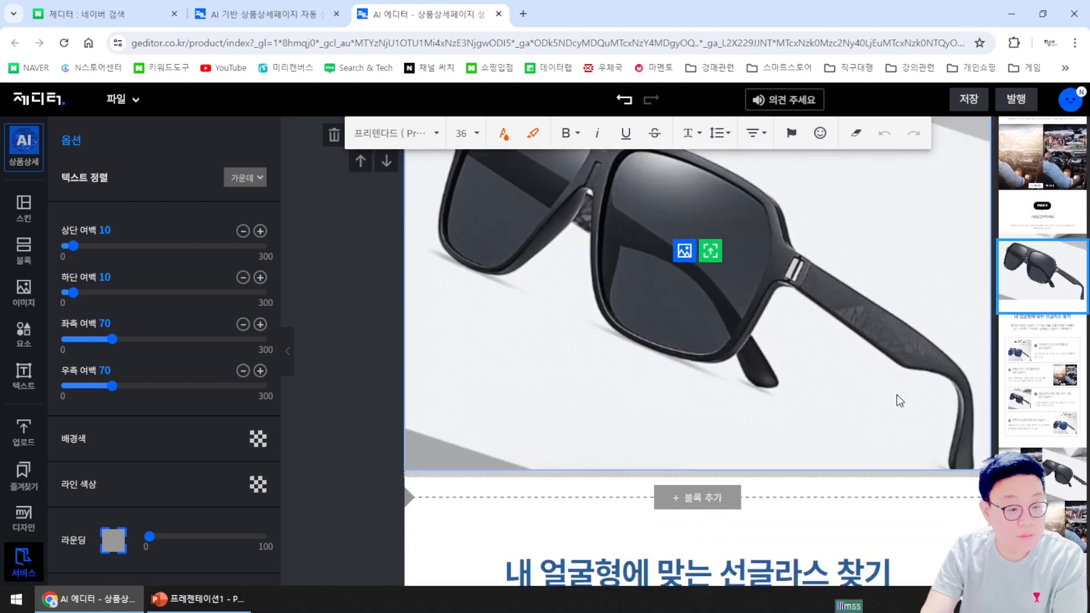
scroll(875, 409, "up", 2)
scroll(849, 436, "down", 1)
scroll(850, 437, "down", 10)
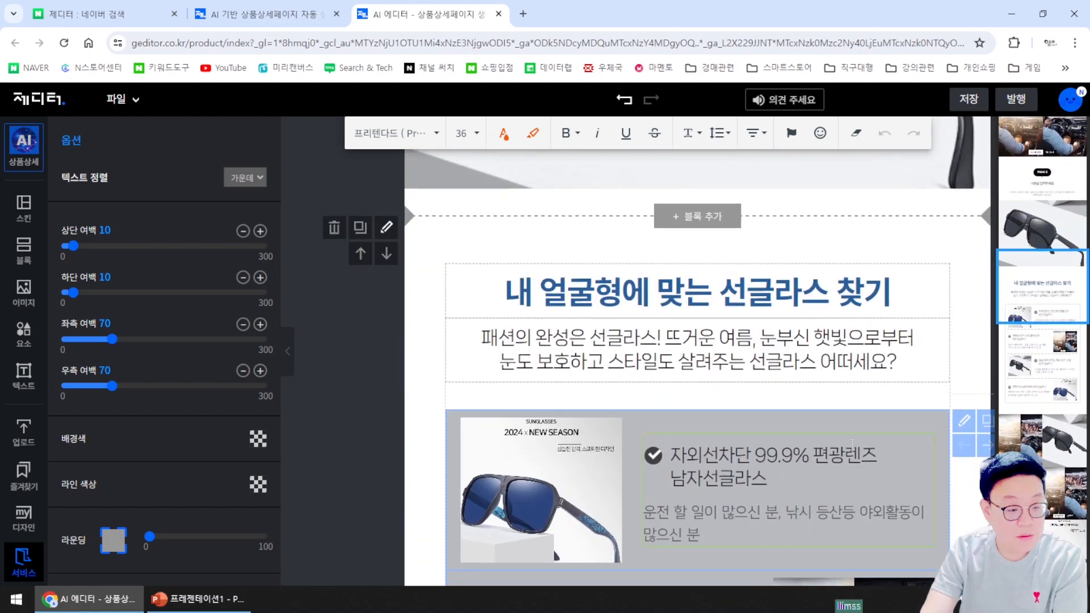
scroll(852, 444, "up", 1)
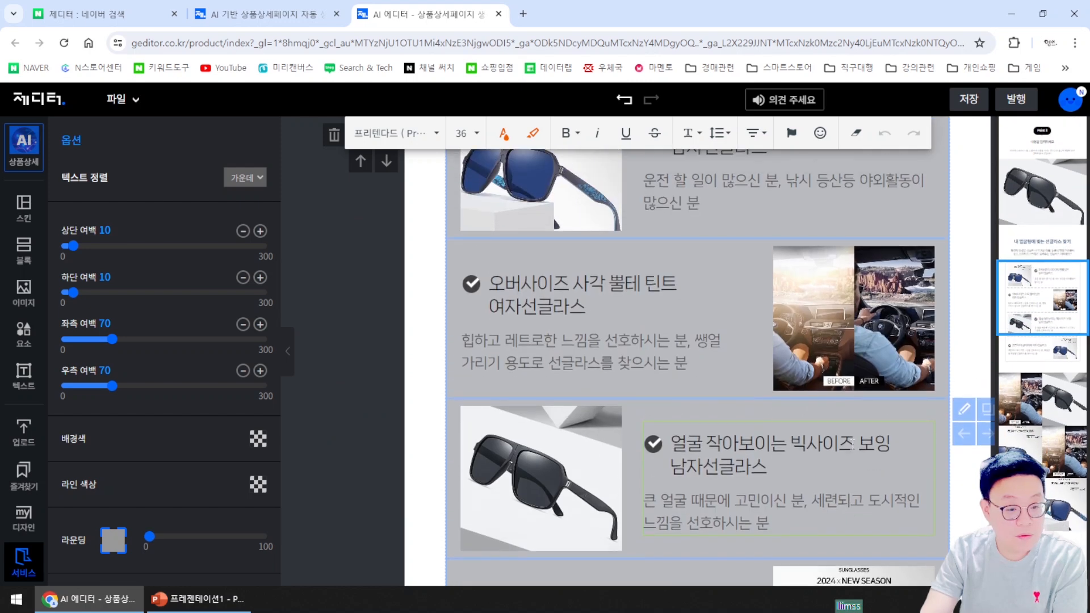
scroll(733, 409, "down", 2)
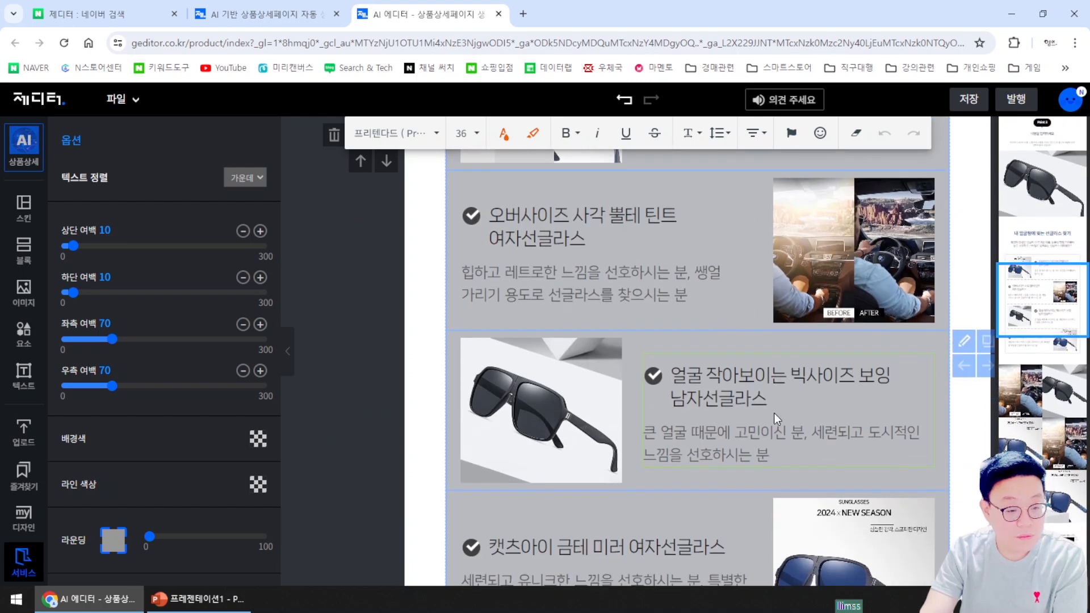
scroll(774, 414, "up", 2)
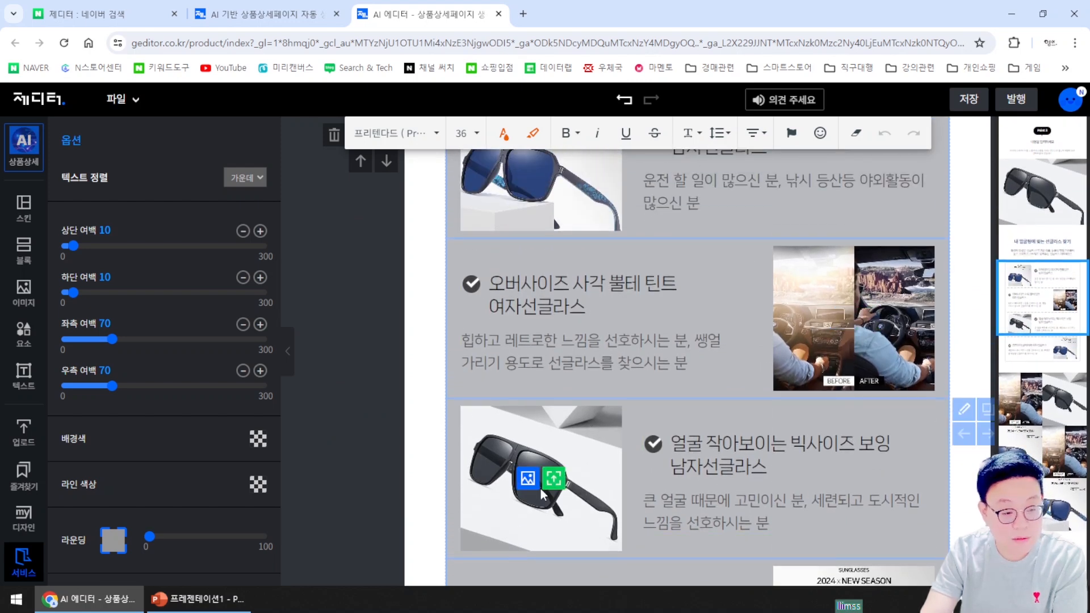
scroll(793, 481, "down", 6)
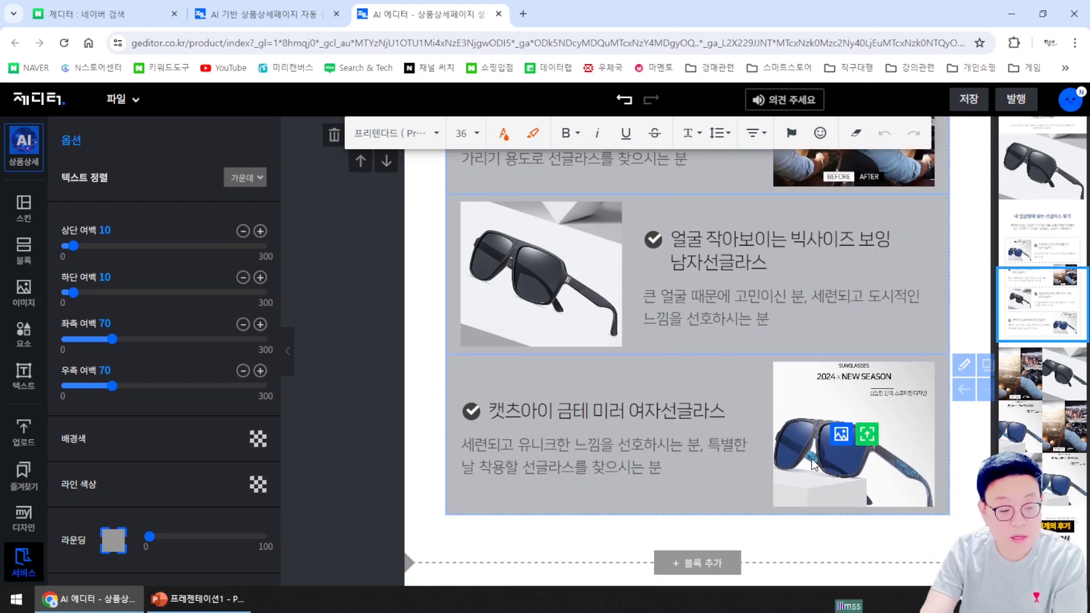
scroll(568, 324, "up", 2)
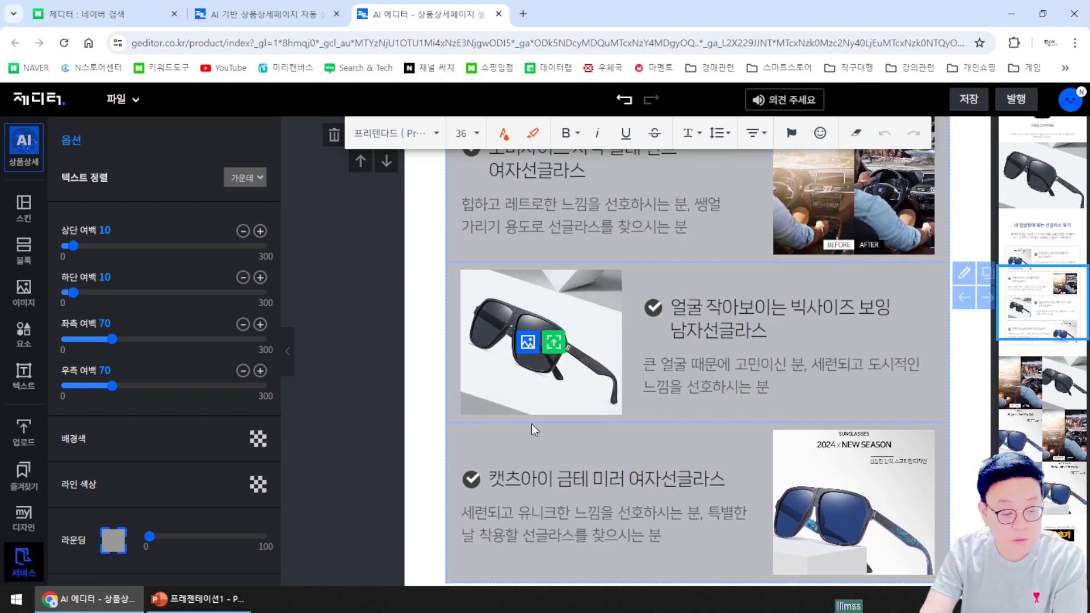
left_click(553, 343)
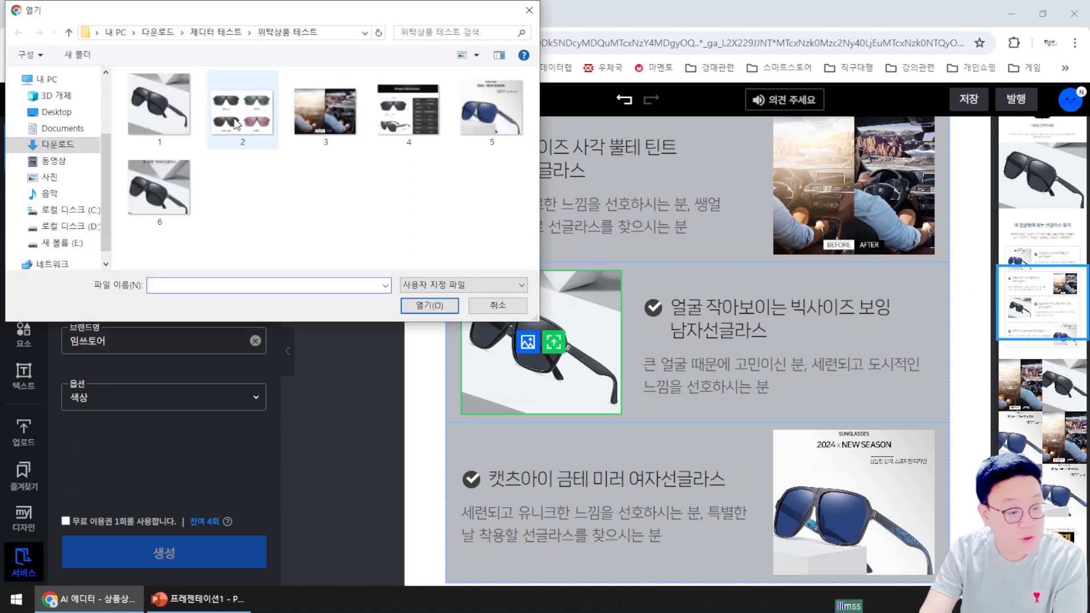
double_click(236, 124)
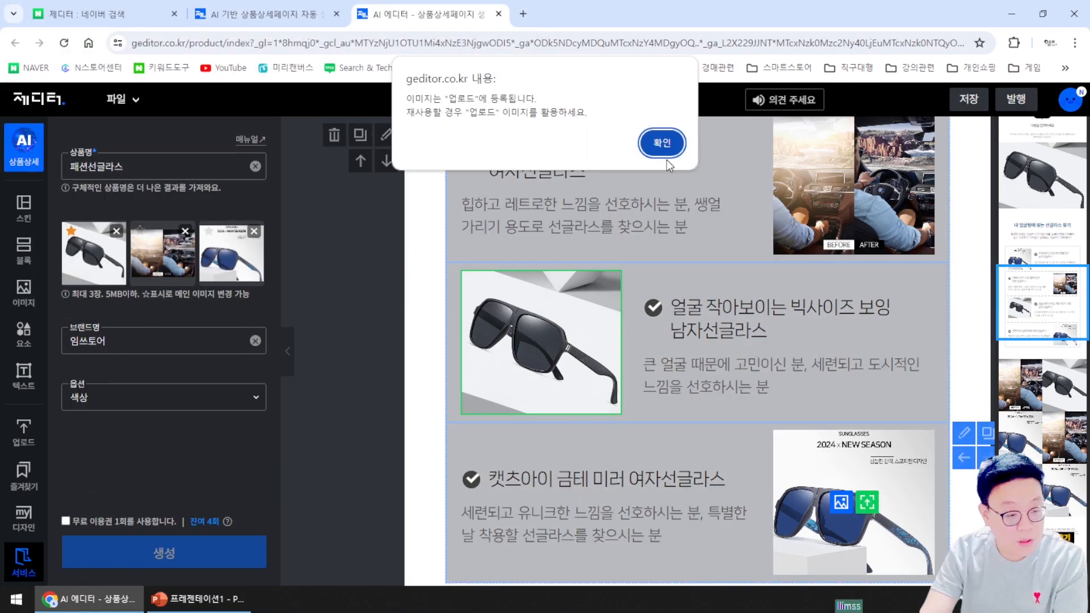
left_click(662, 142)
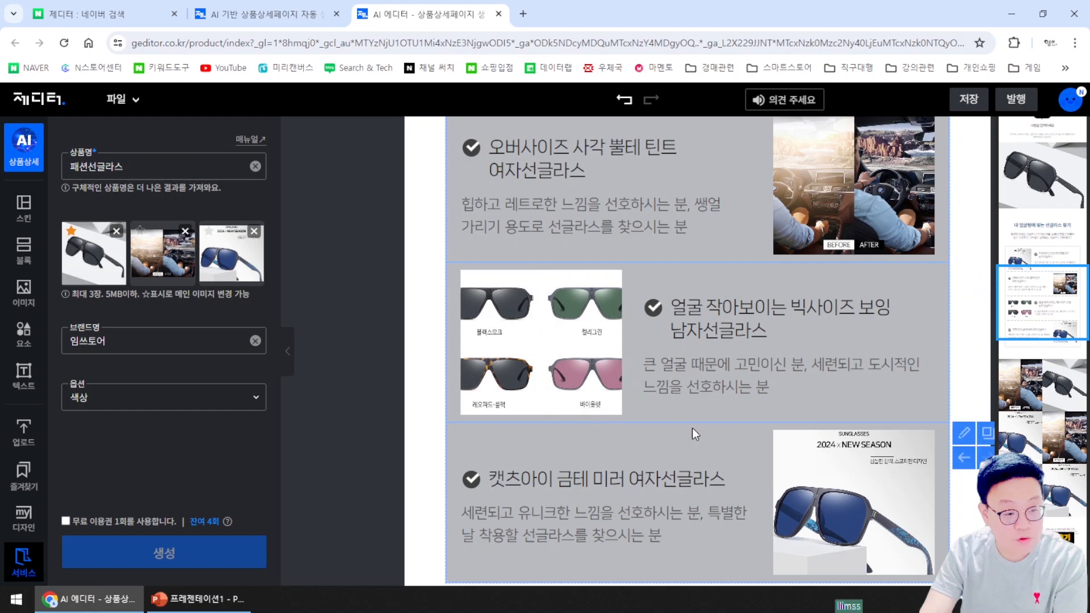
scroll(692, 428, "down", 3)
scroll(691, 445, "down", 10)
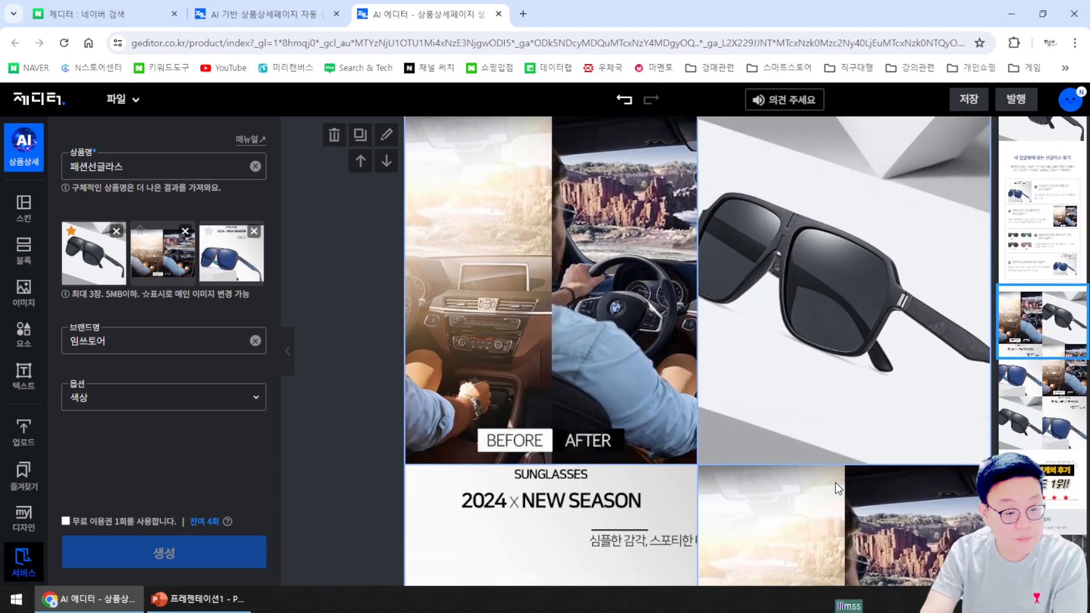
scroll(836, 484, "down", 2)
scroll(832, 485, "up", 5)
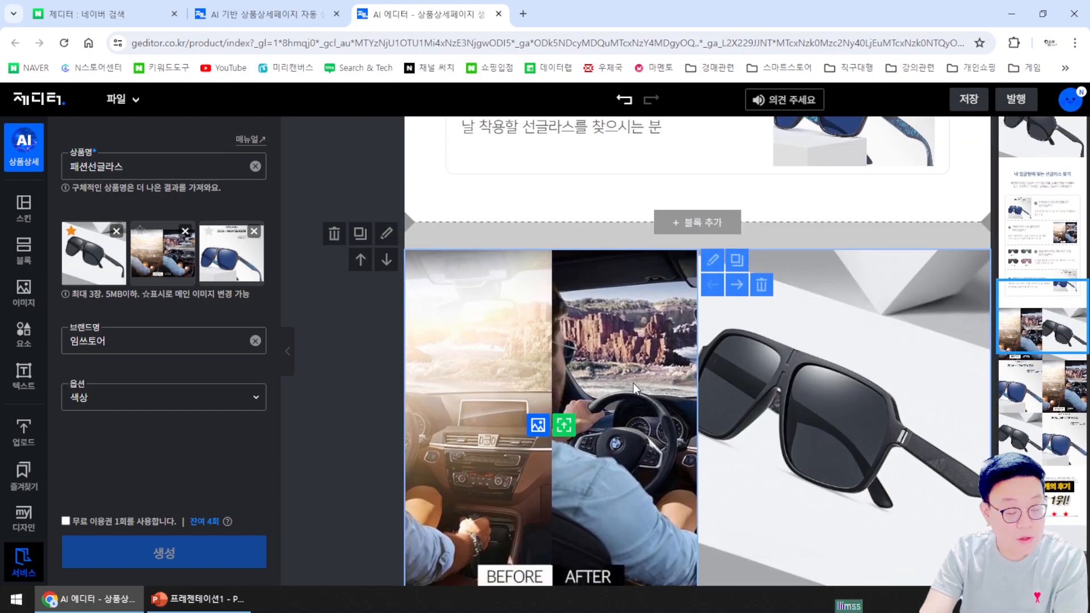
scroll(869, 420, "down", 9)
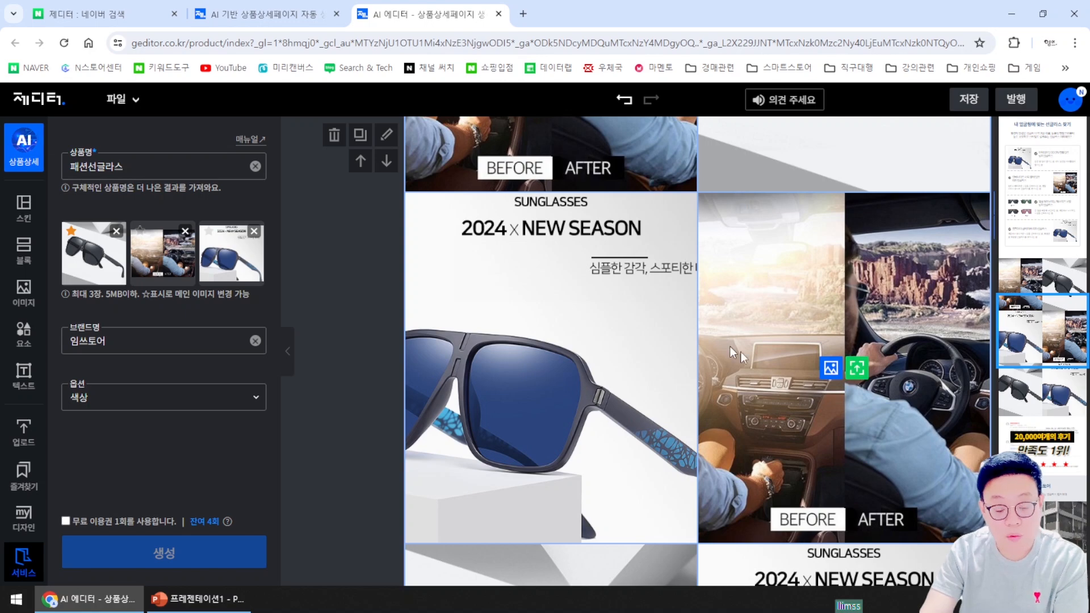
scroll(731, 348, "down", 15)
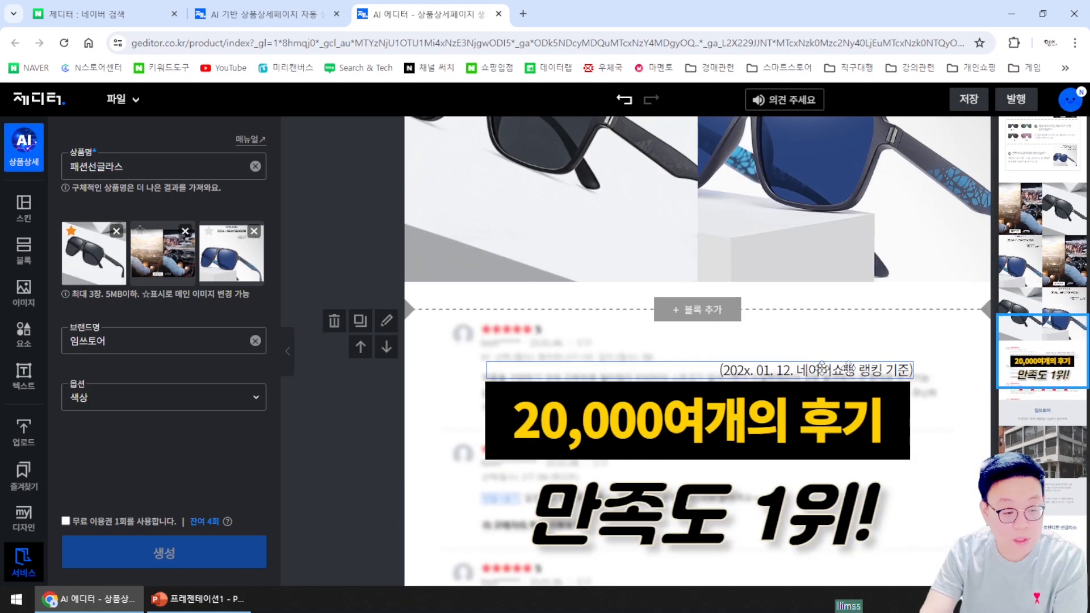
scroll(822, 368, "down", 14)
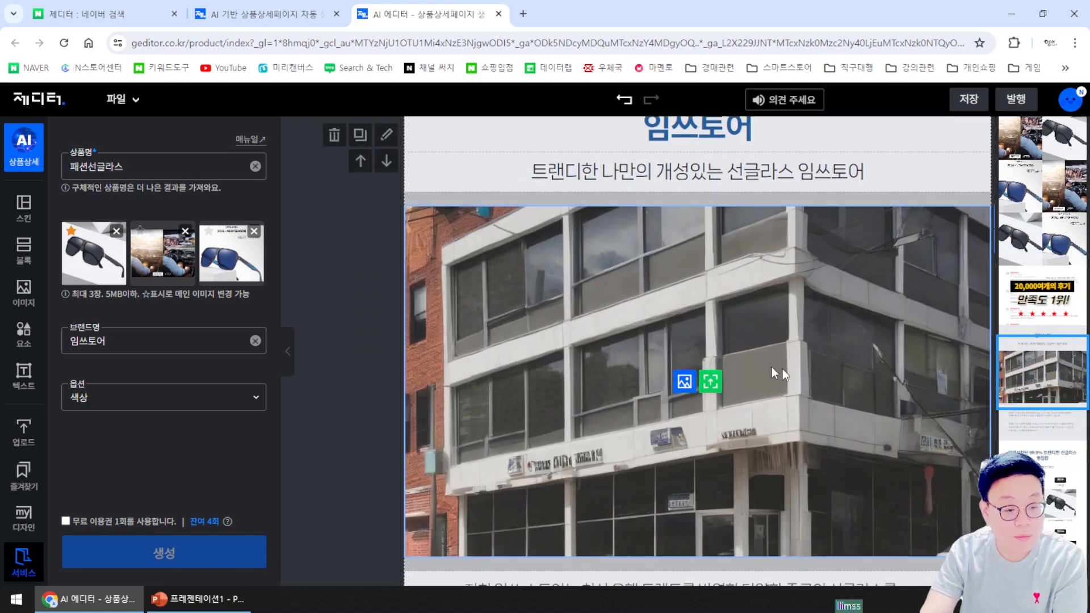
scroll(773, 372, "up", 3)
scroll(690, 364, "down", 8)
scroll(837, 397, "up", 2)
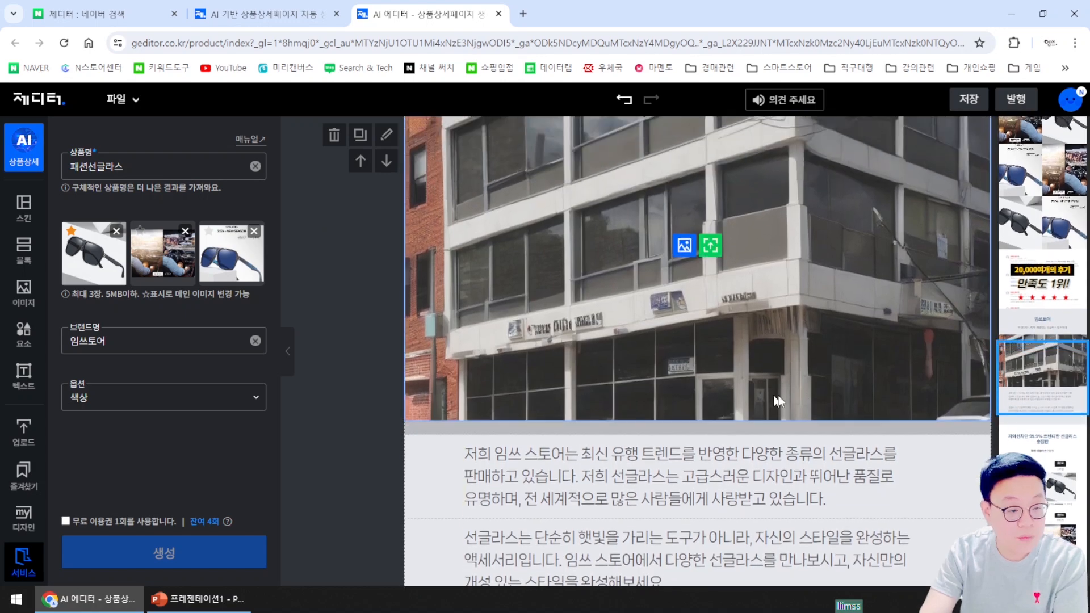
scroll(778, 401, "up", 3)
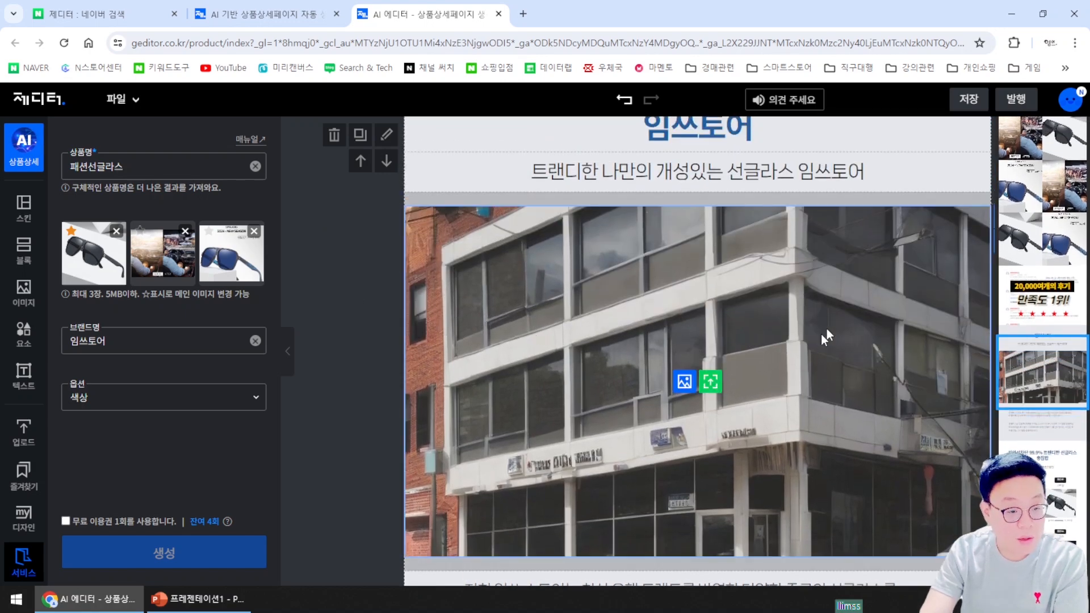
left_click(709, 382)
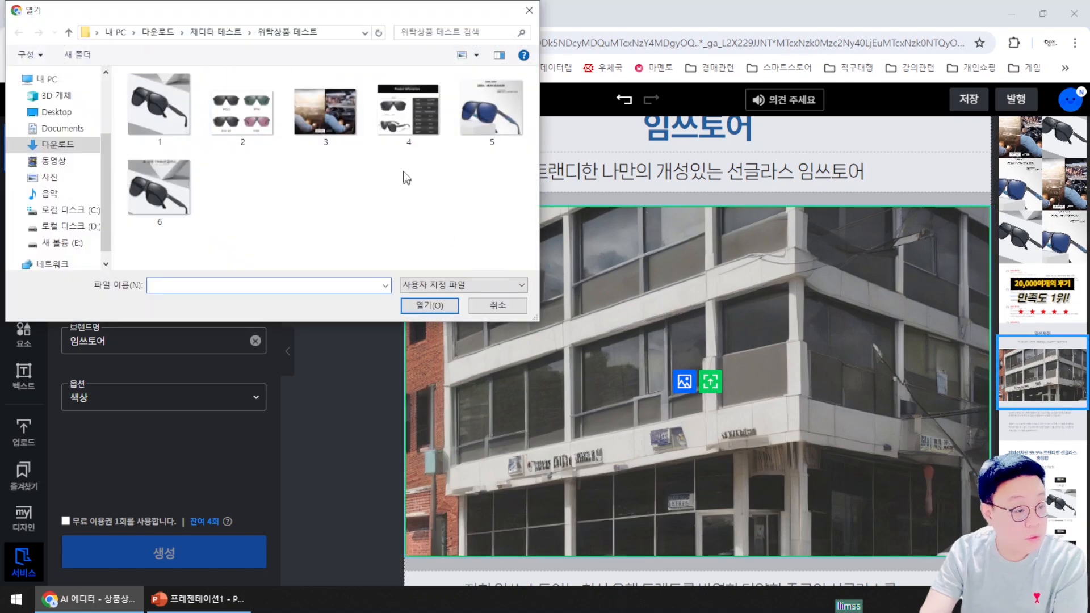
Swap the store building photo for the KINGSEVEN sunglasses spec sheet (image 4) and adjust its block
double_click(437, 121)
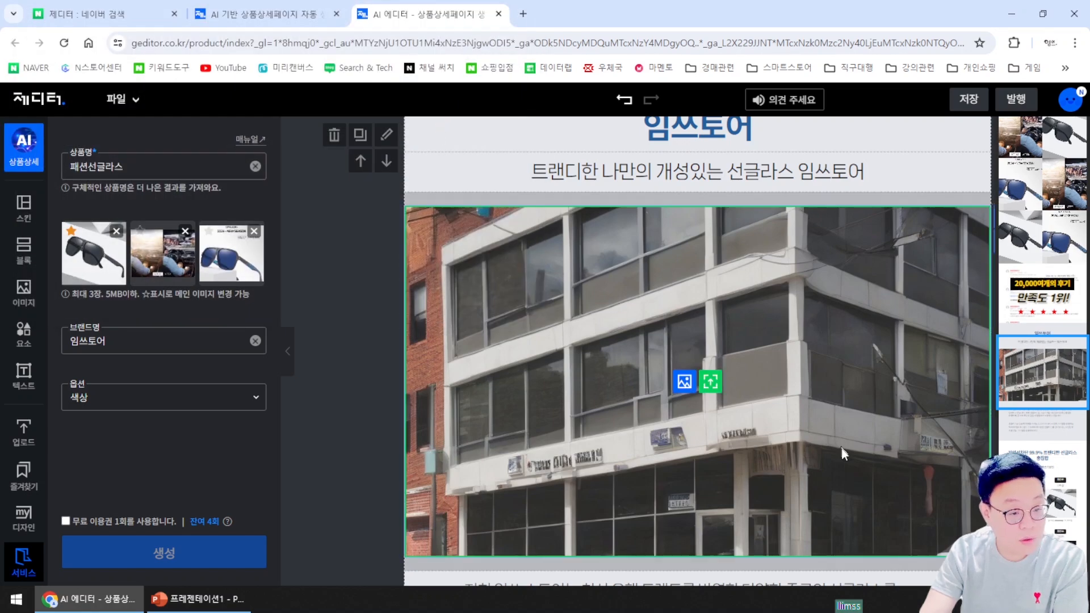
left_click(657, 142)
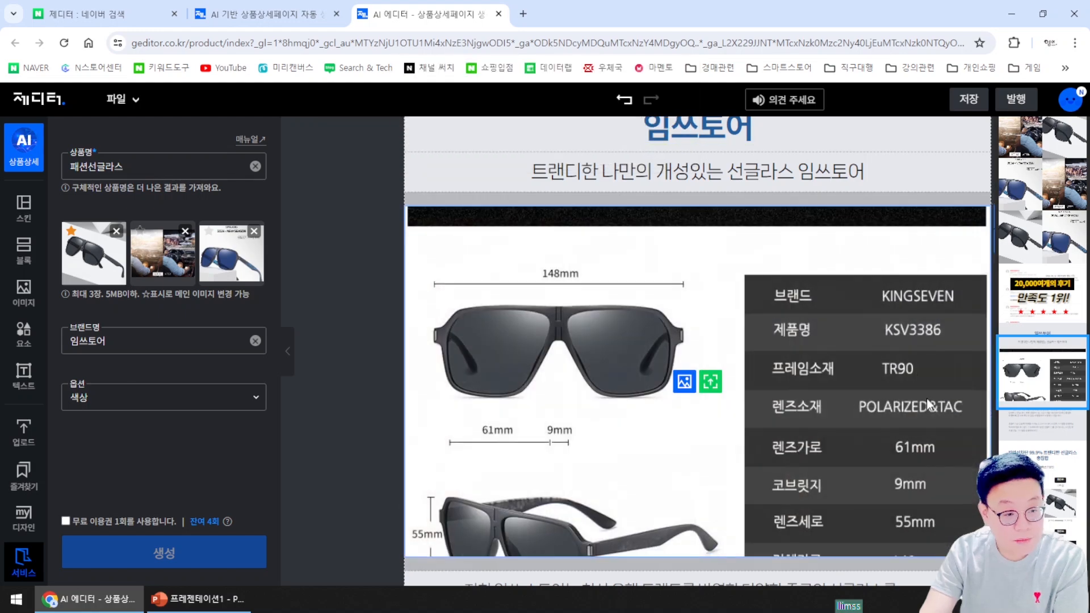
scroll(897, 437, "down", 2)
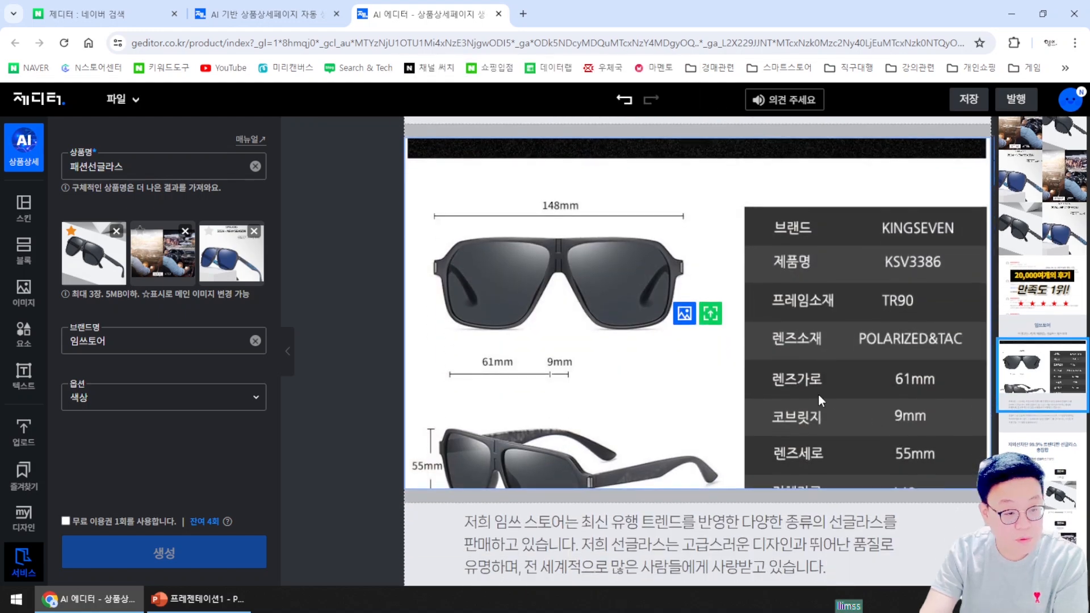
left_click(819, 395)
left_click_drag(817, 386, 809, 346)
left_click_drag(850, 418, 922, 375)
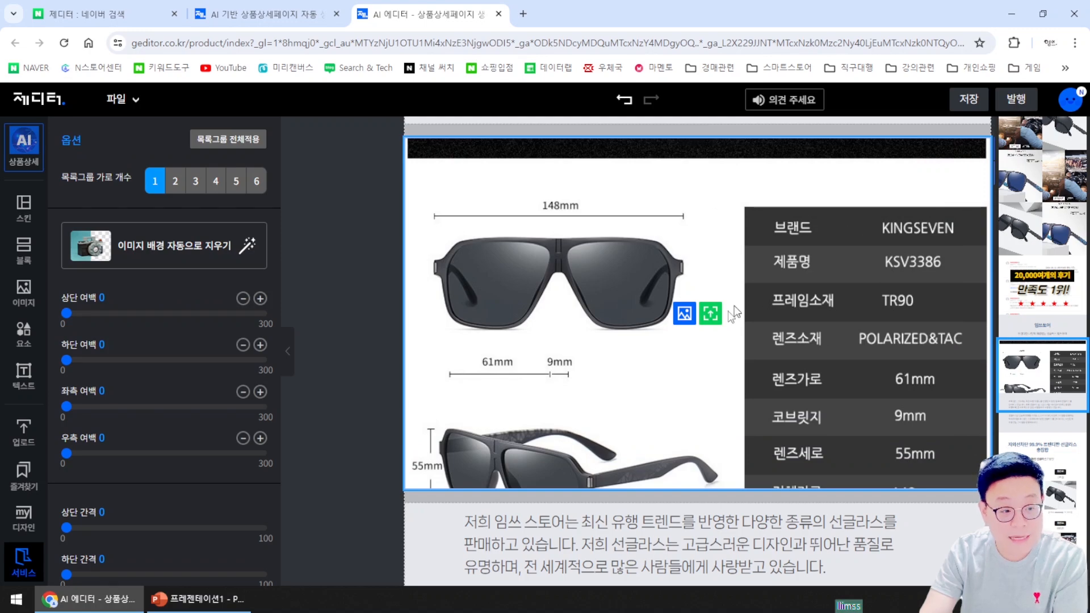
Open the 링크 text file holding the saved domeme product link
scroll(909, 446, "down", 2)
scroll(934, 451, "down", 2)
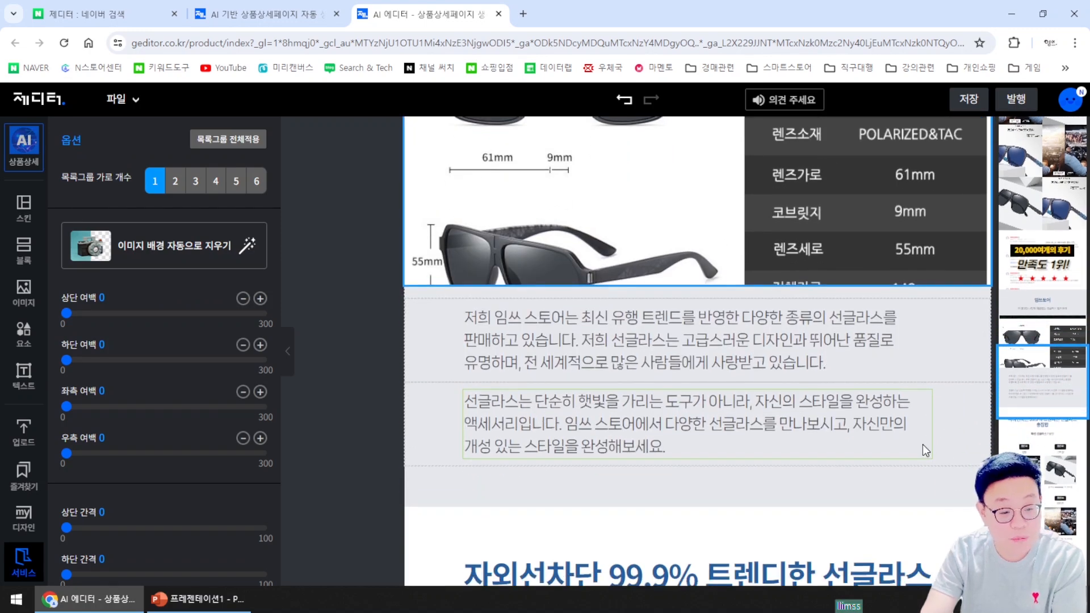
scroll(917, 444, "down", 3)
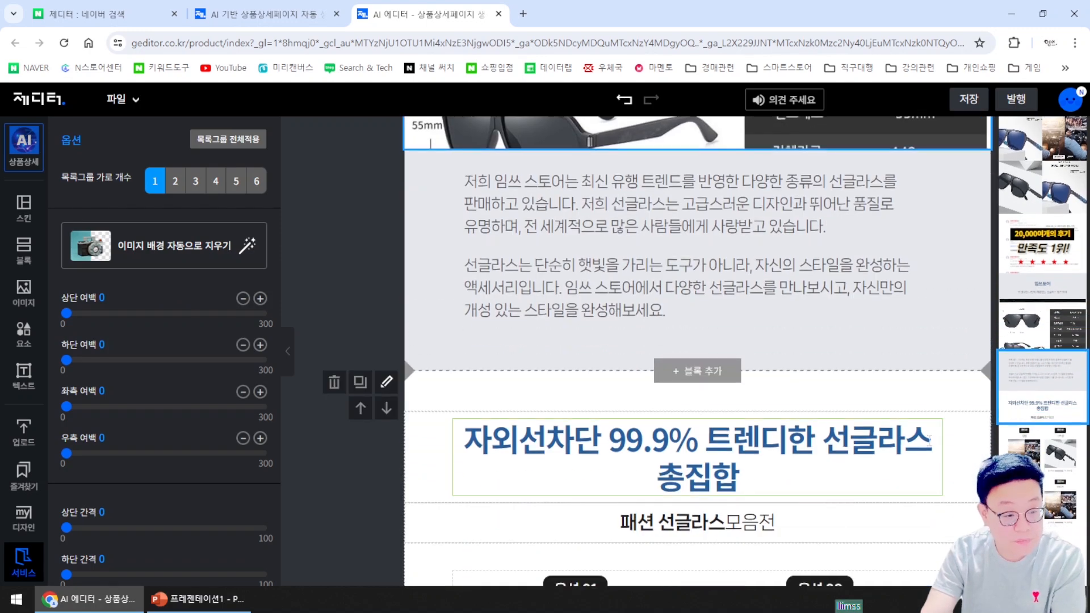
scroll(928, 445, "down", 8)
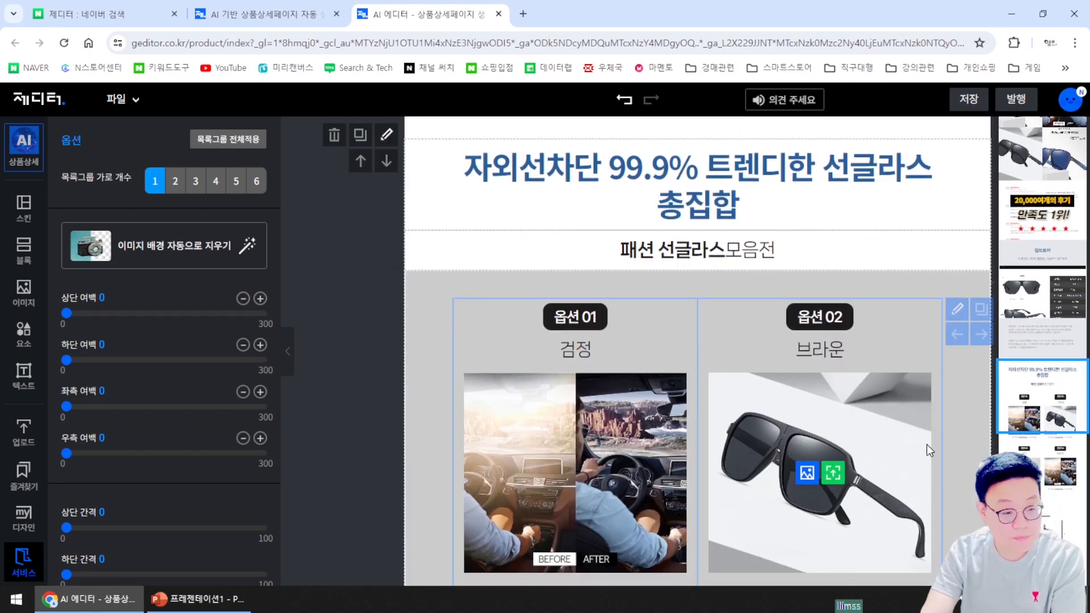
scroll(922, 448, "down", 3)
scroll(886, 455, "up", 1)
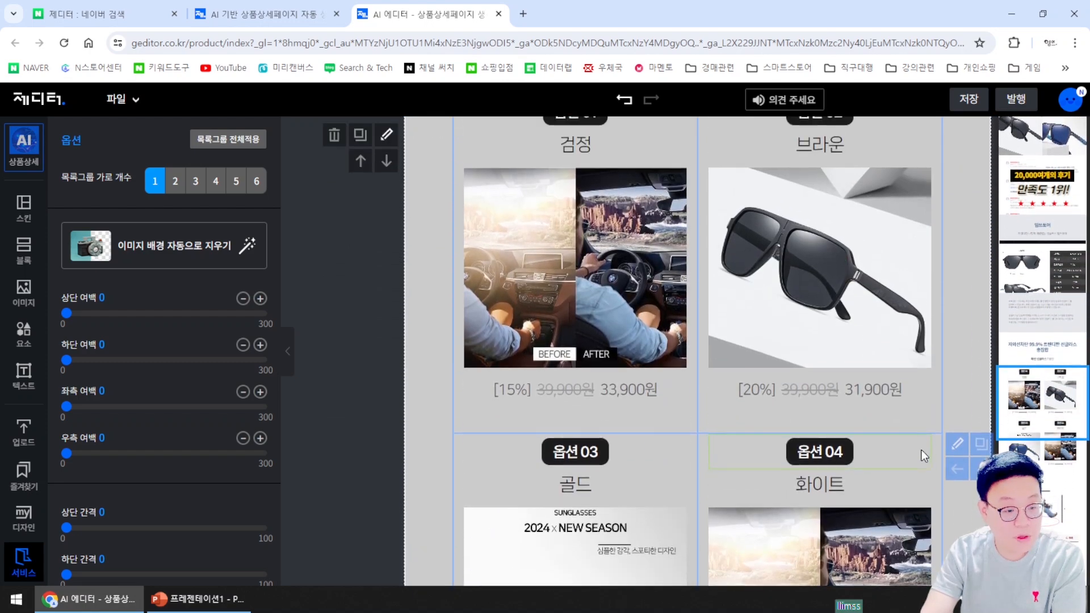
scroll(840, 499, "down", 1)
scroll(798, 459, "up", 3)
scroll(798, 459, "up", 1)
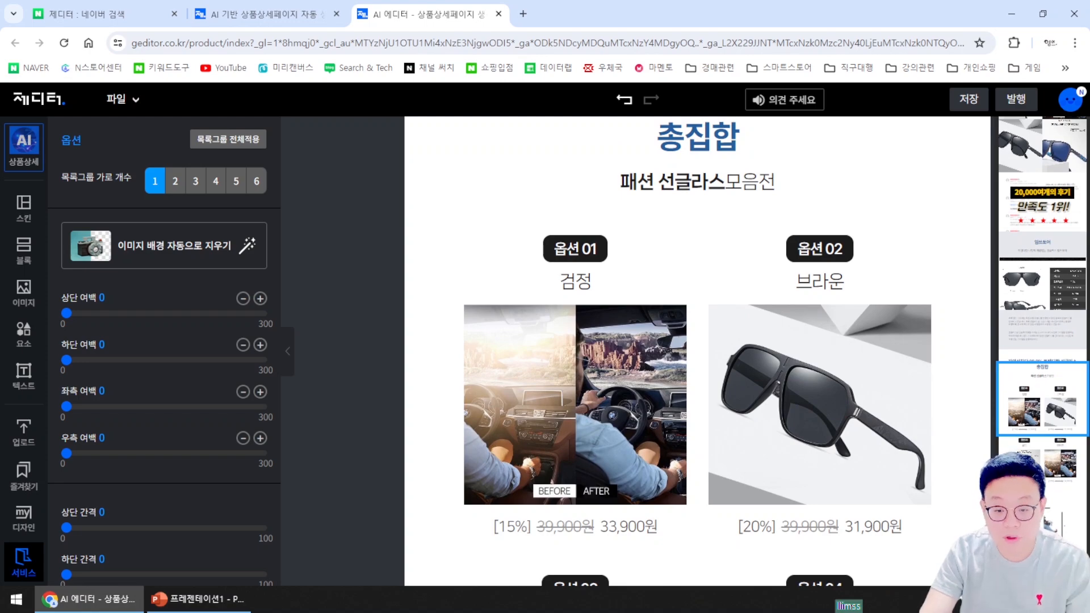
key("super+e")
left_click_drag(739, 70, 1089, 74)
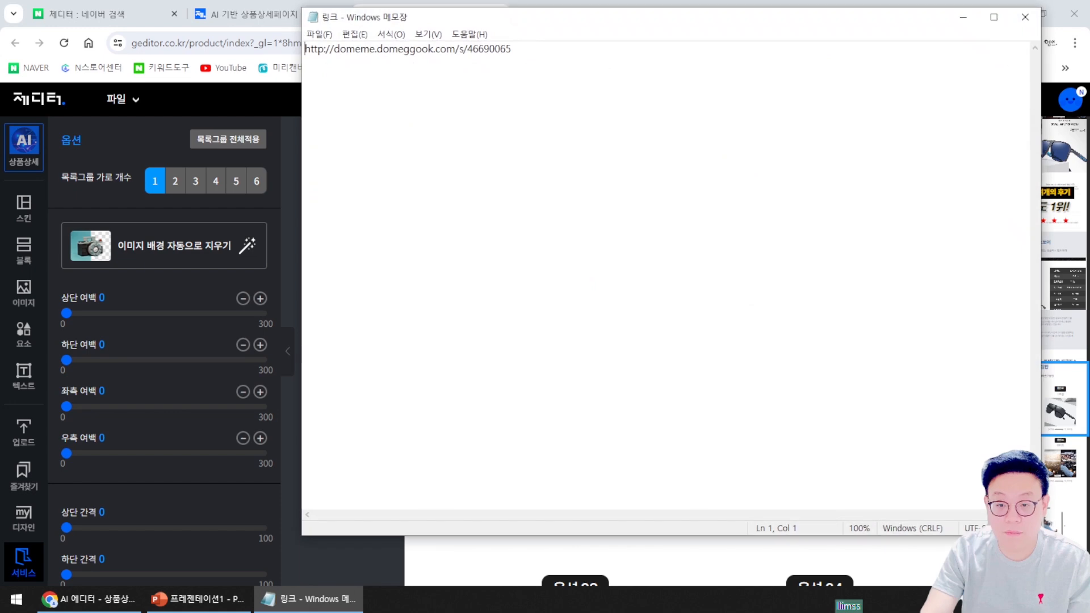
Open the copied product link as a Domeggook page in a new browser window
key("ctrl+a")
key("ctrl+c")
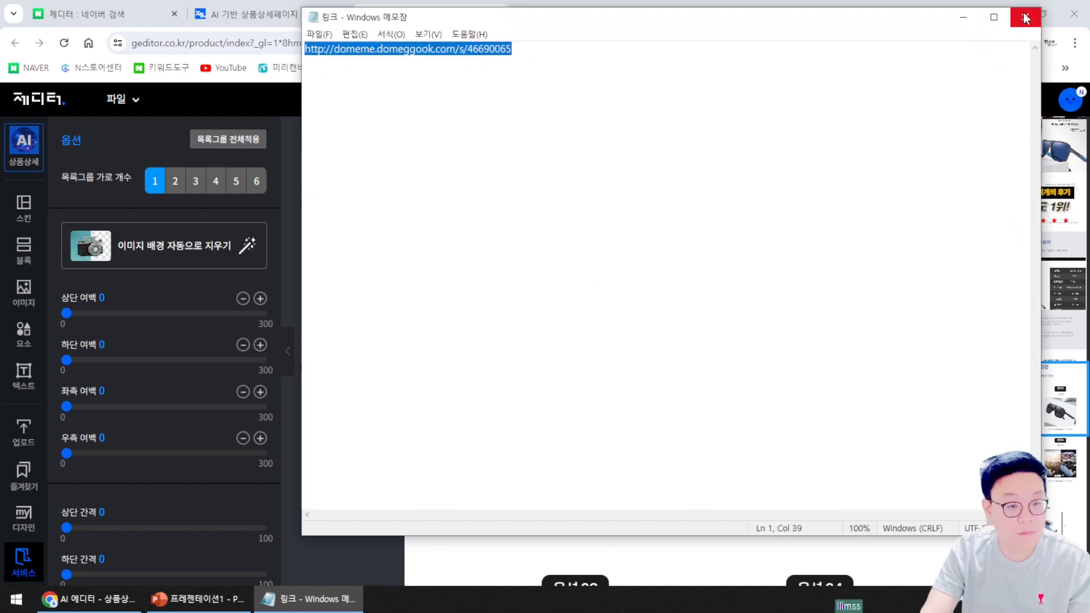
left_click(1025, 17)
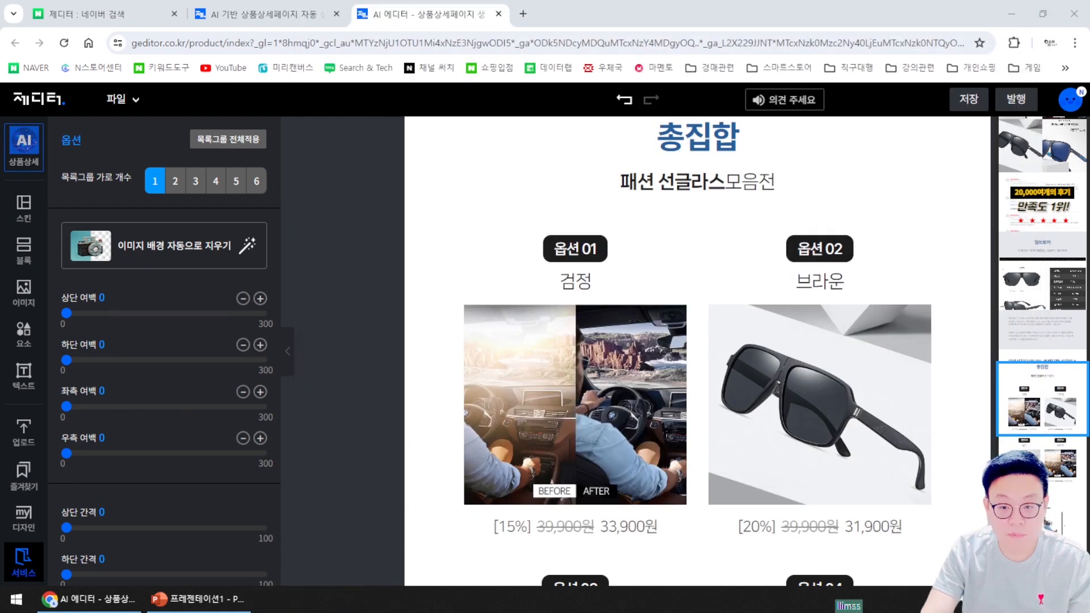
key("ctrl+n")
key("ctrl+v")
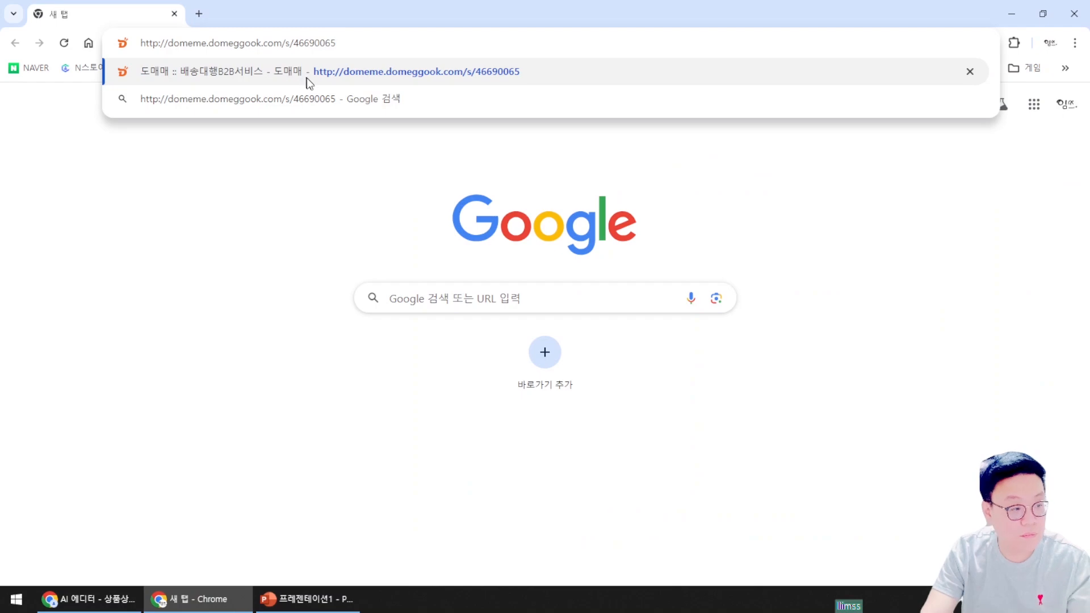
key("Return")
Snip a screenshot of the green-lens sunglasses side-view photo
scroll(809, 410, "down", 8)
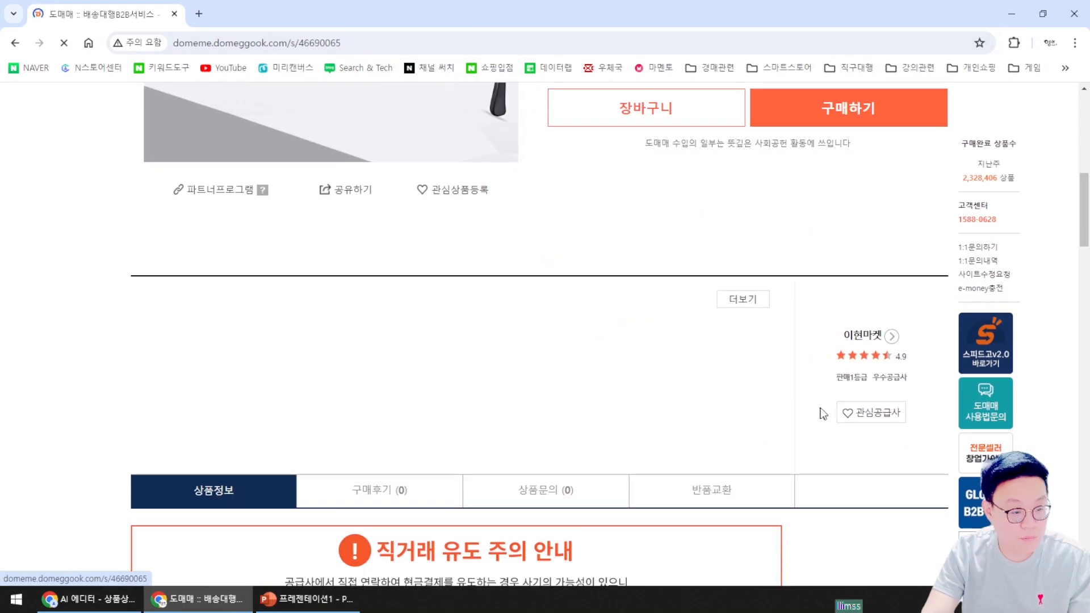
scroll(807, 408, "down", 15)
scroll(782, 401, "down", 7)
scroll(795, 398, "down", 12)
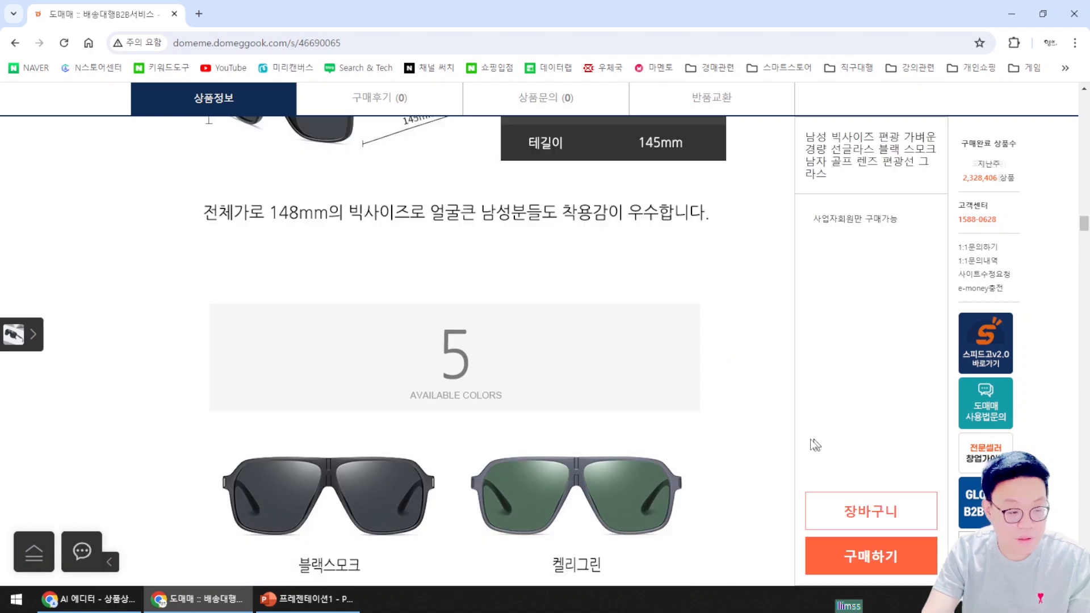
scroll(796, 430, "down", 15)
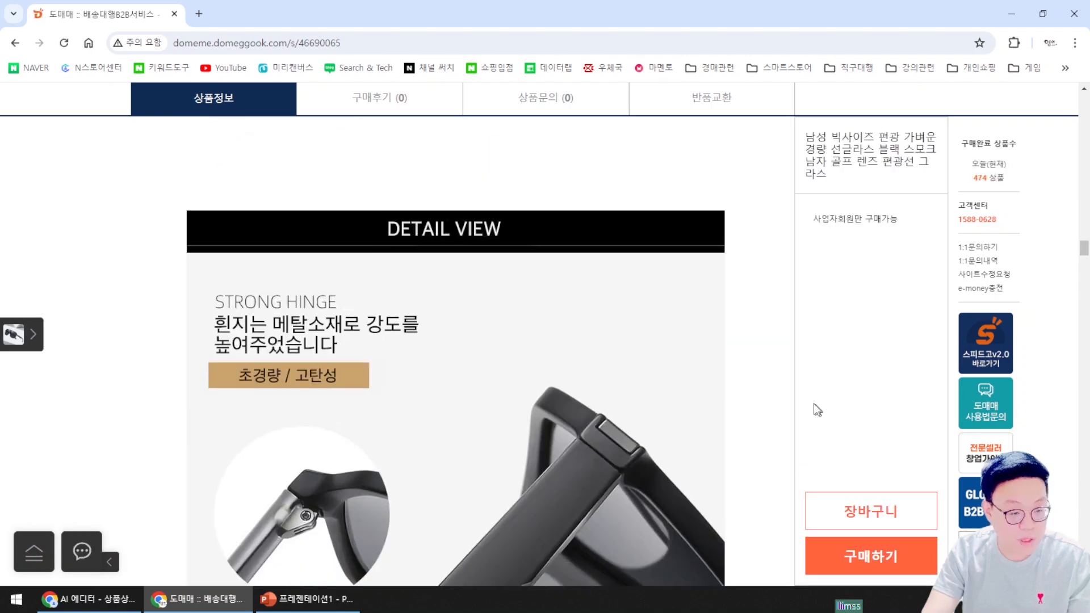
scroll(795, 449, "down", 15)
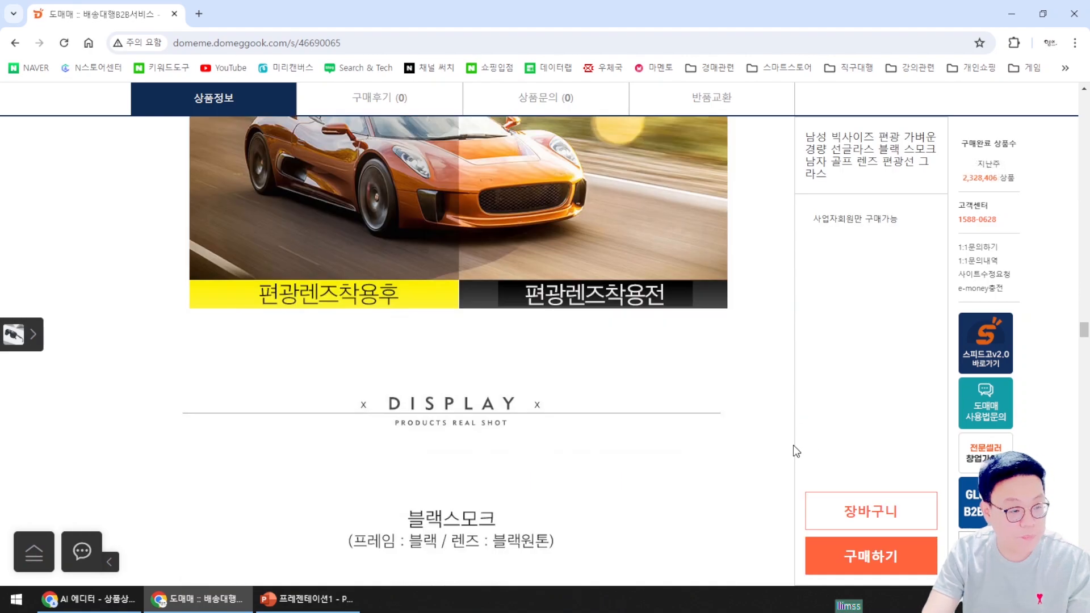
scroll(793, 445, "down", 15)
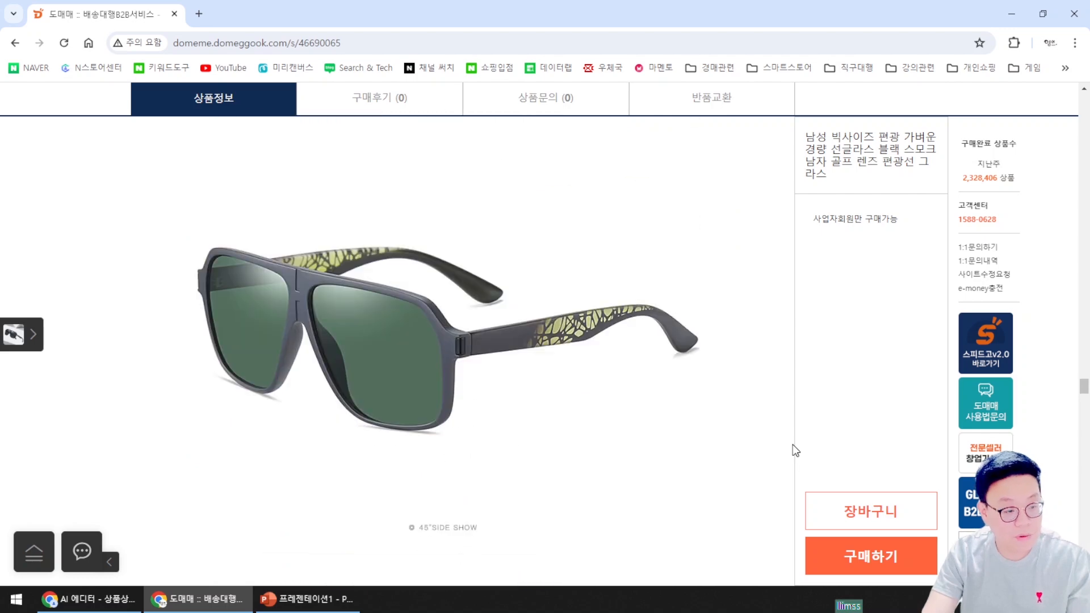
scroll(793, 445, "down", 7)
key("super+shift+s")
left_click_drag(173, 223, 736, 515)
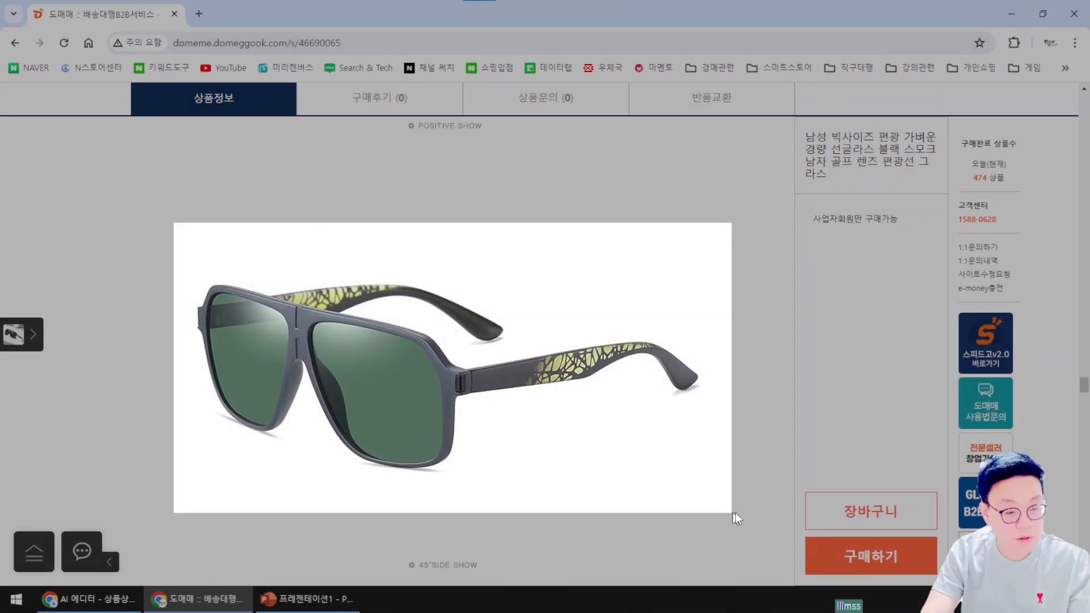
left_click(940, 430)
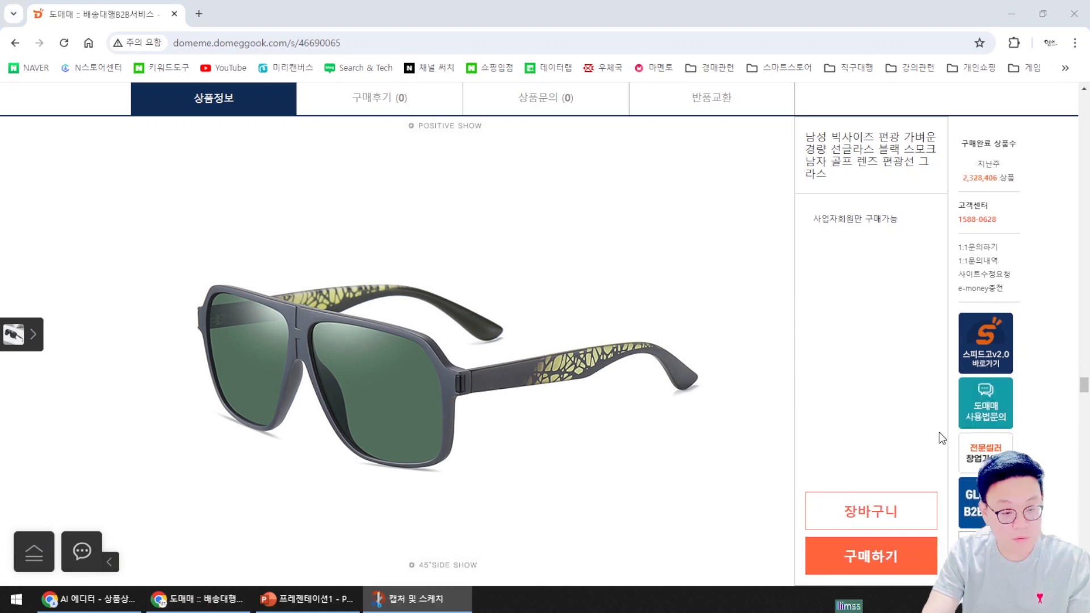
left_click(974, 39)
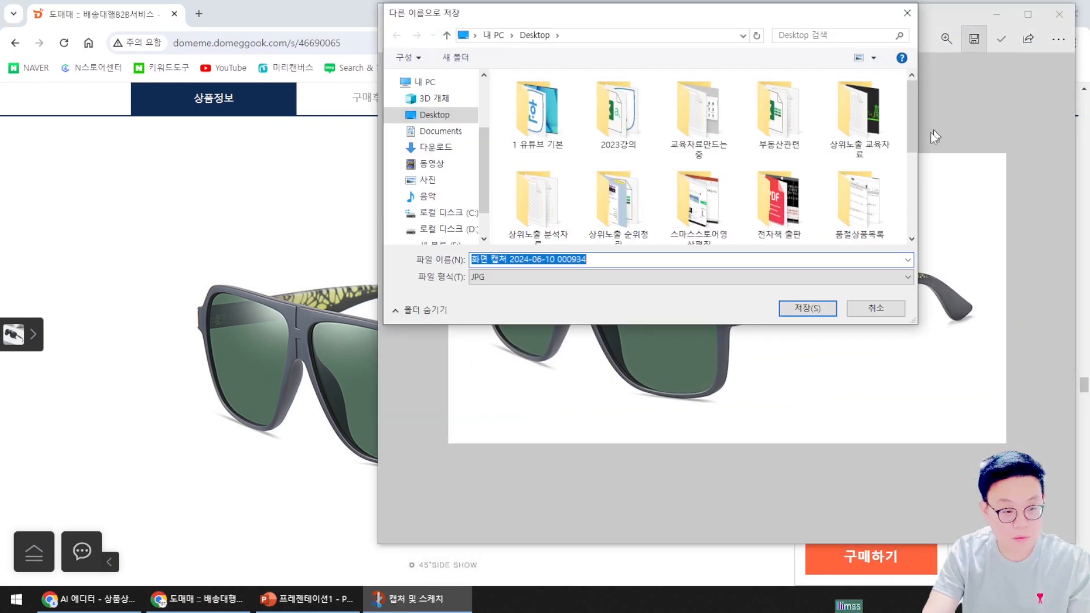
left_click(805, 309)
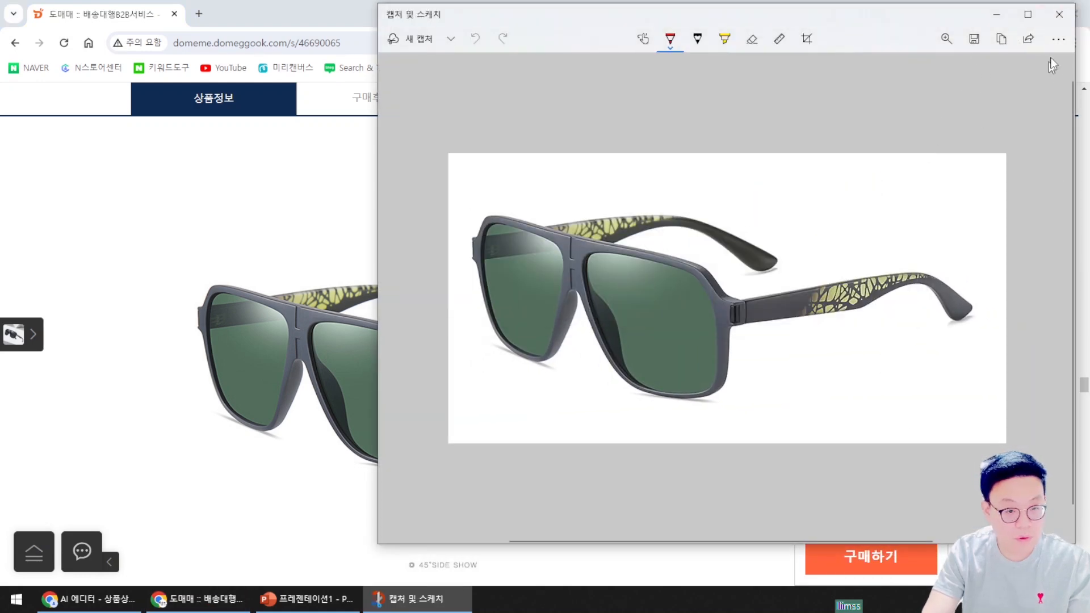
left_click(1059, 14)
left_click(88, 599)
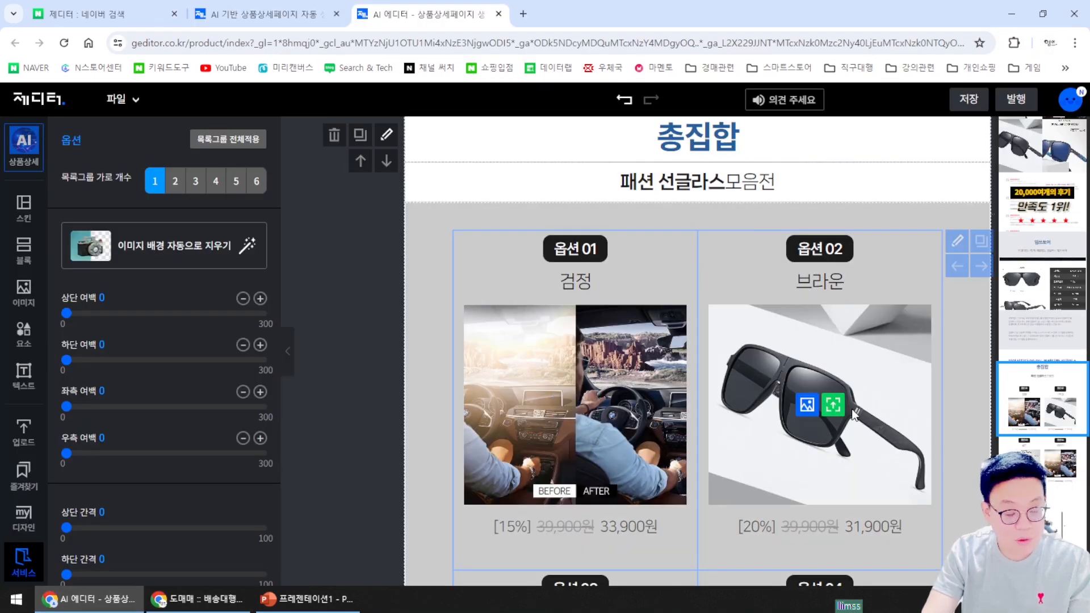
Put the saved 화면 캡처 sunglasses photo into option 04 (화이트) in place of the car picture
scroll(869, 408, "down", 2)
scroll(860, 428, "down", 4)
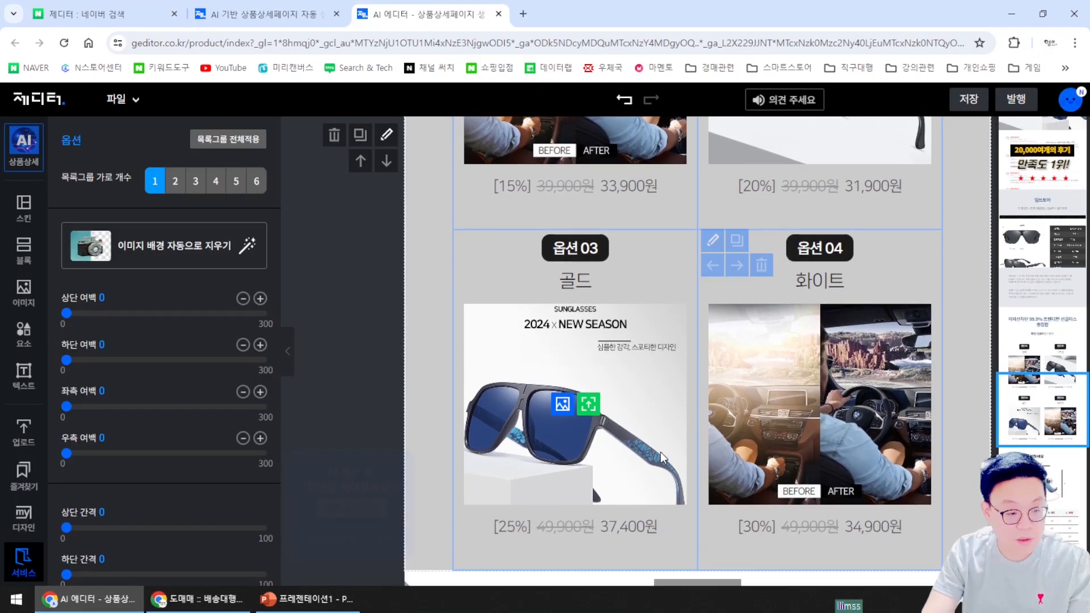
left_click(834, 404)
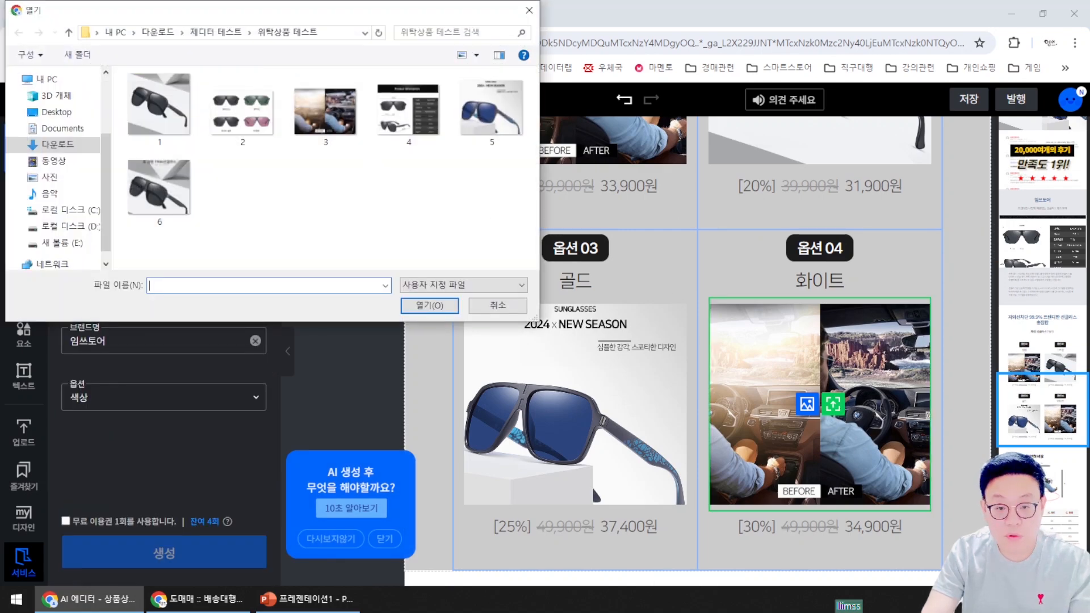
left_click(496, 310)
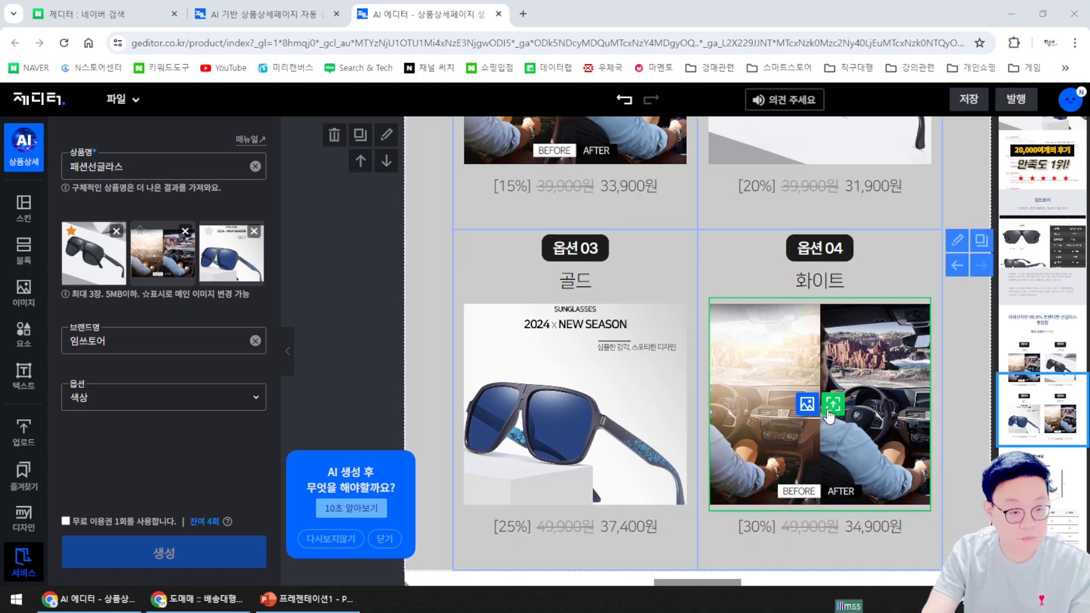
left_click(807, 404)
double_click(243, 196)
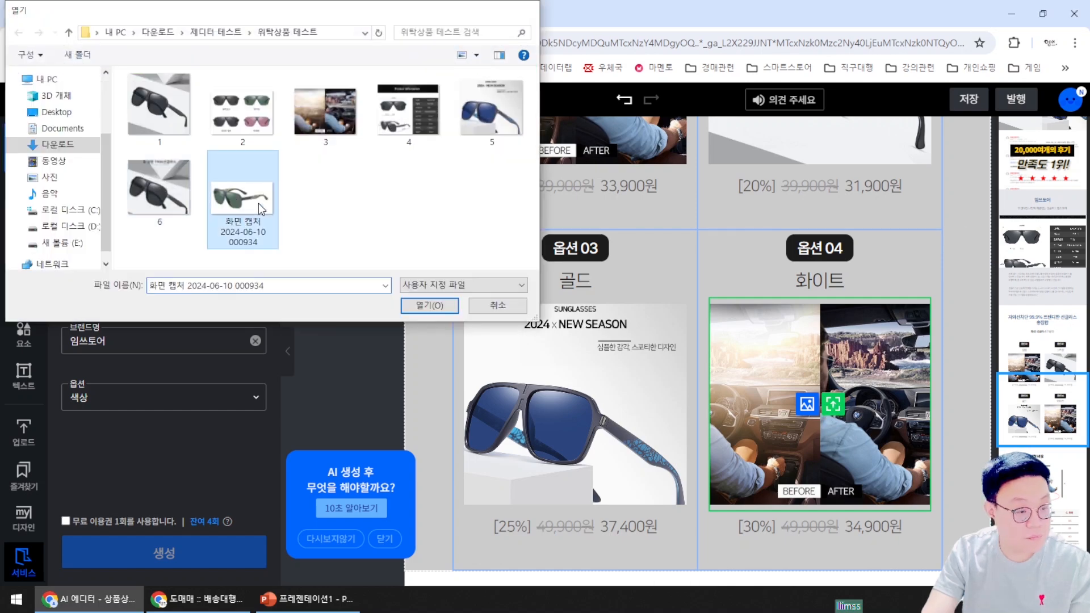
key("Return")
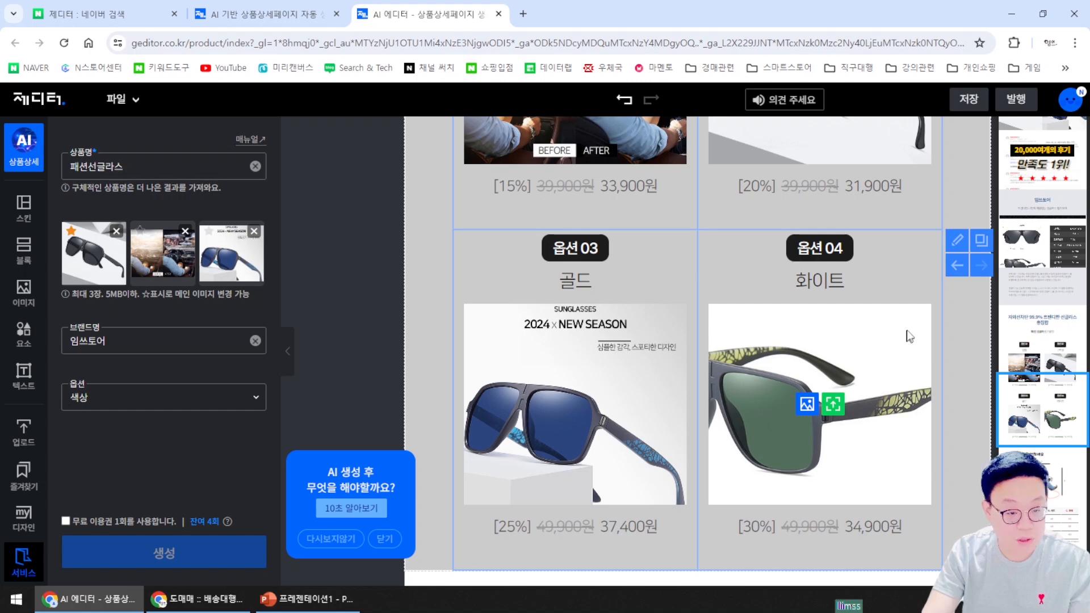
left_click(851, 463)
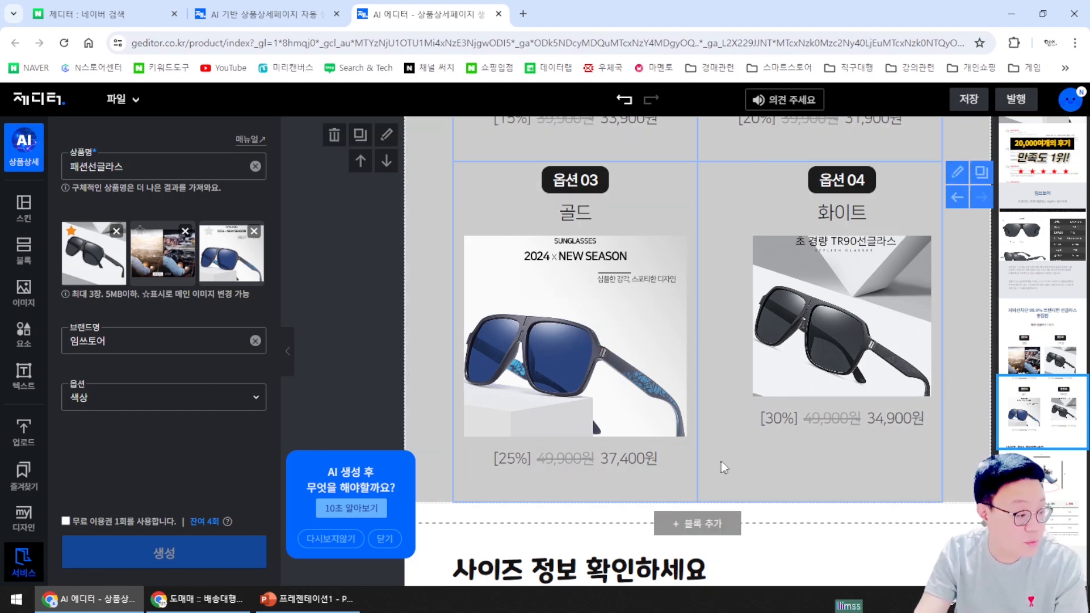
left_click(739, 463)
Replace the shoe picture in the size-information section with image file 4
scroll(807, 455, "down", 3)
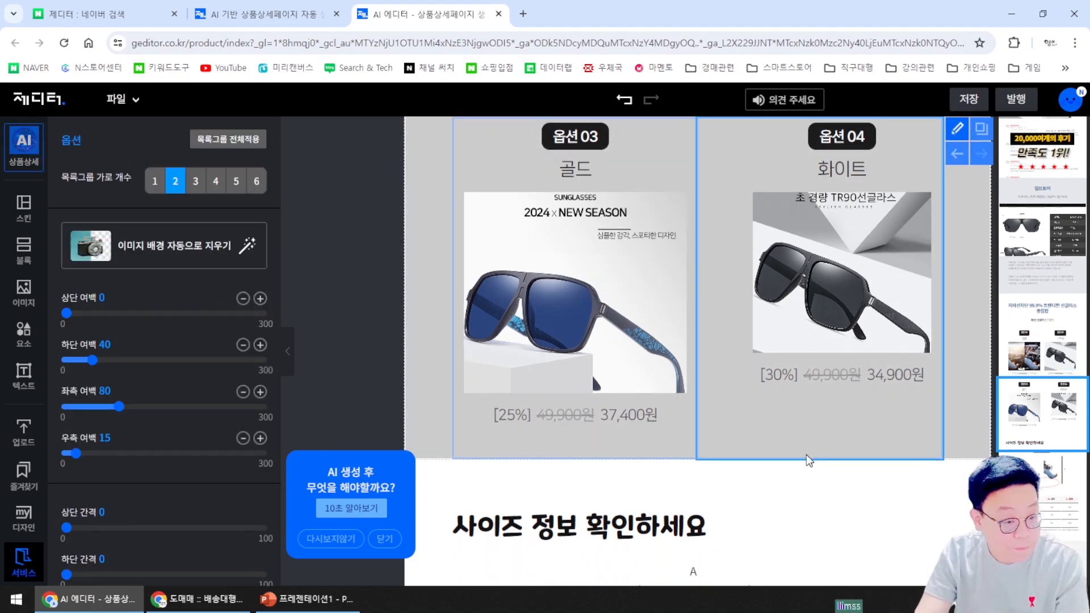
scroll(812, 454, "down", 3)
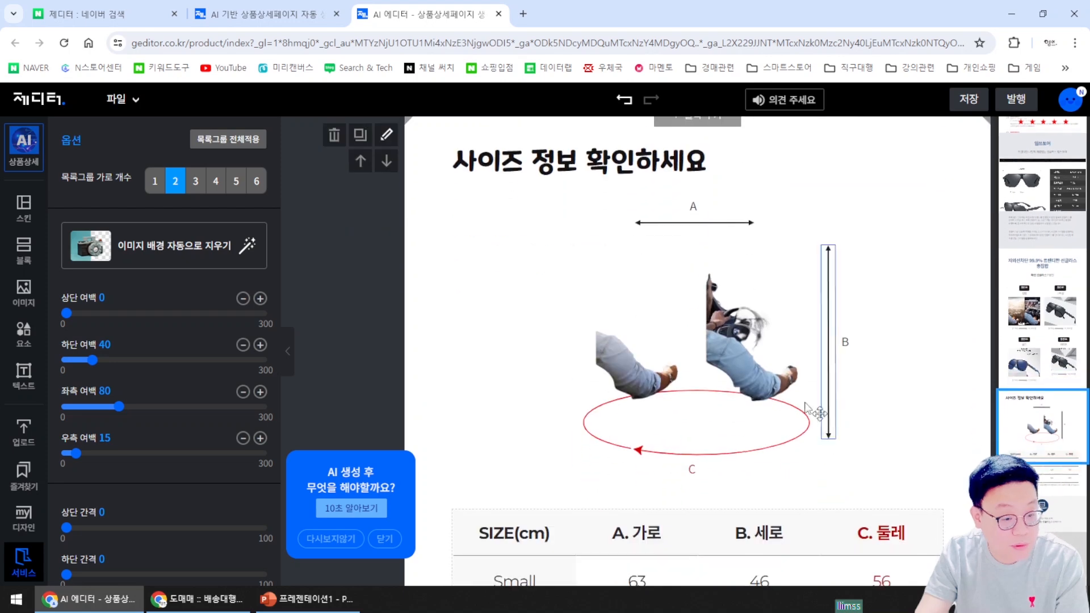
left_click(759, 401)
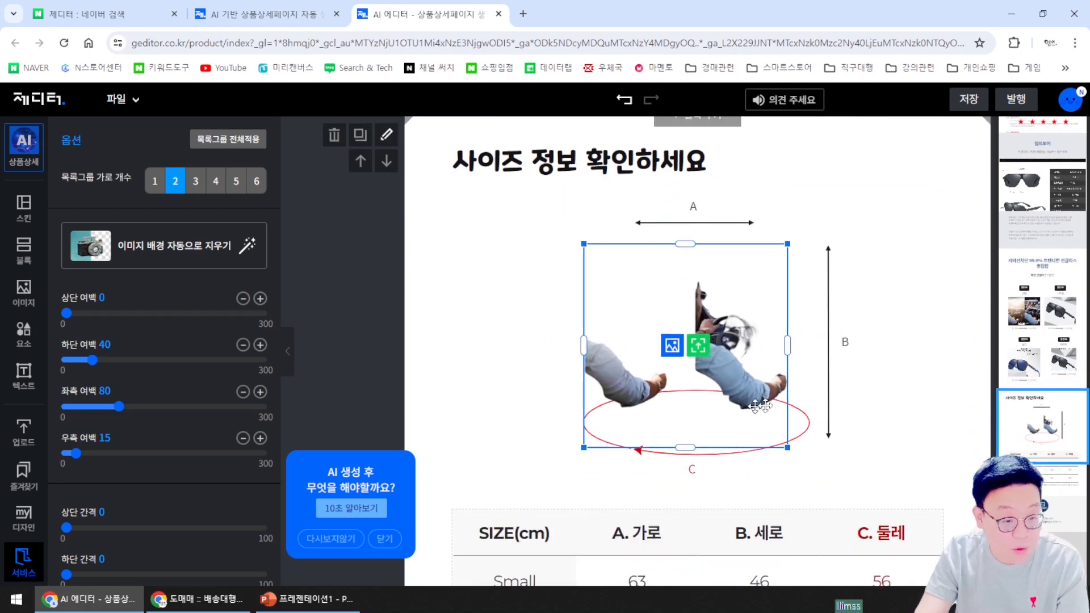
left_click(736, 389)
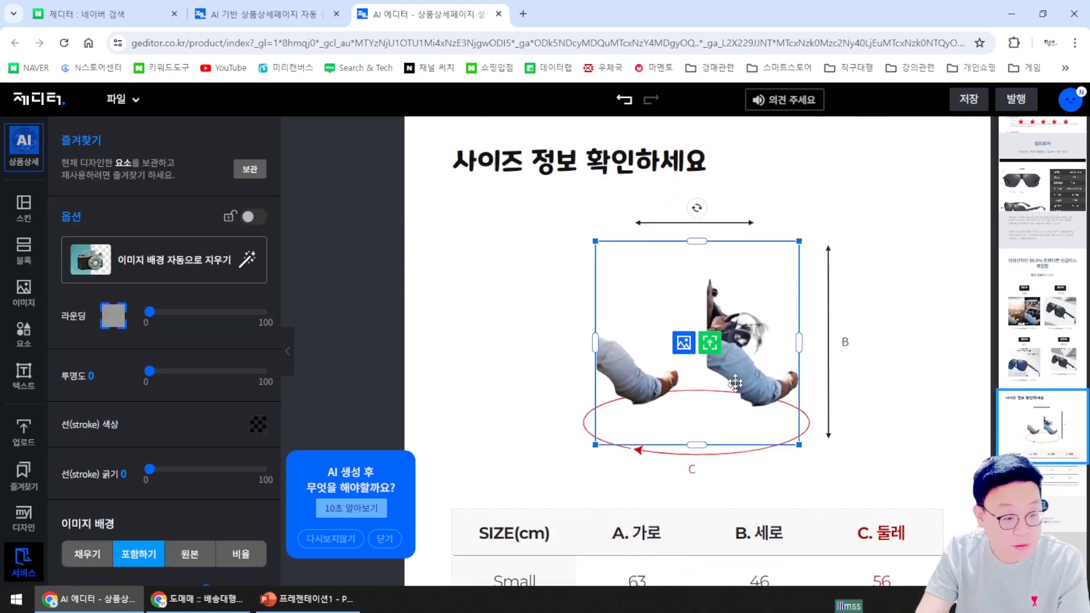
left_click(710, 344)
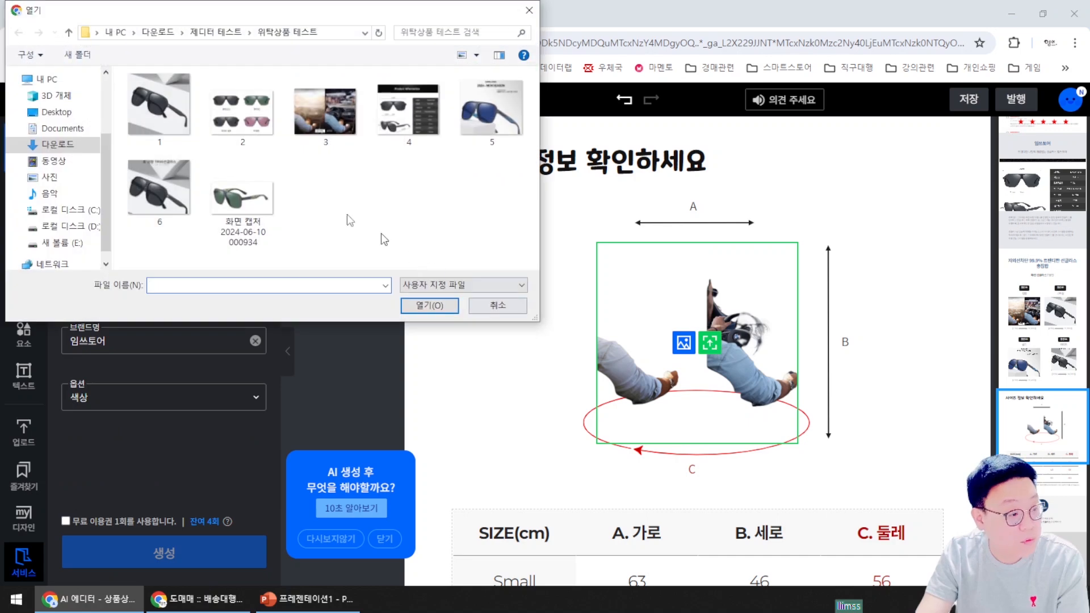
left_click(409, 110)
double_click(414, 120)
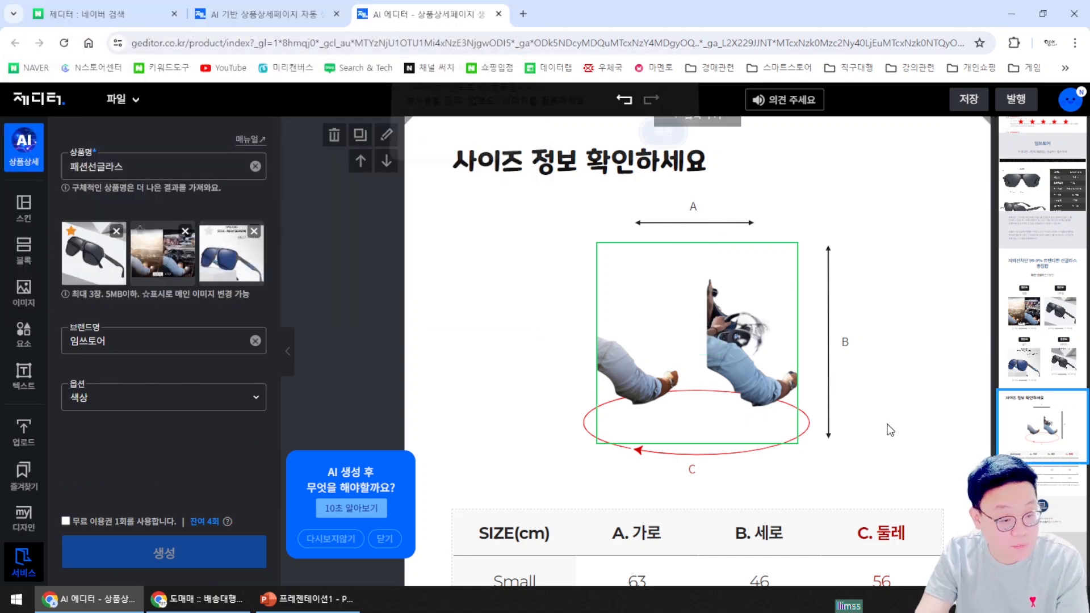
left_click(671, 142)
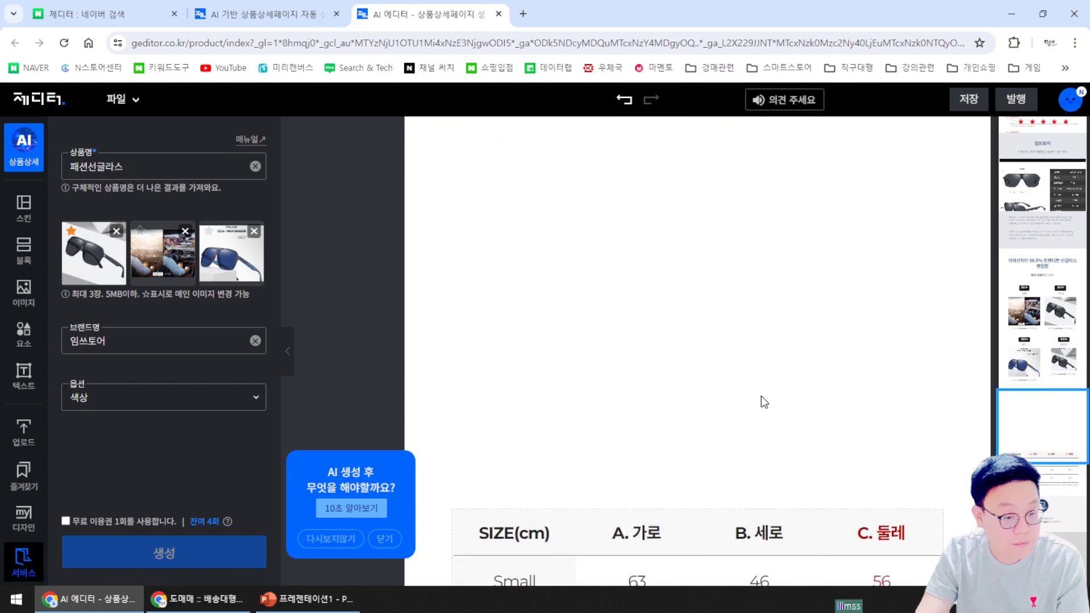
Dismiss the AI help popup and review the blank area above the SIZE(cm) table
left_click(565, 319)
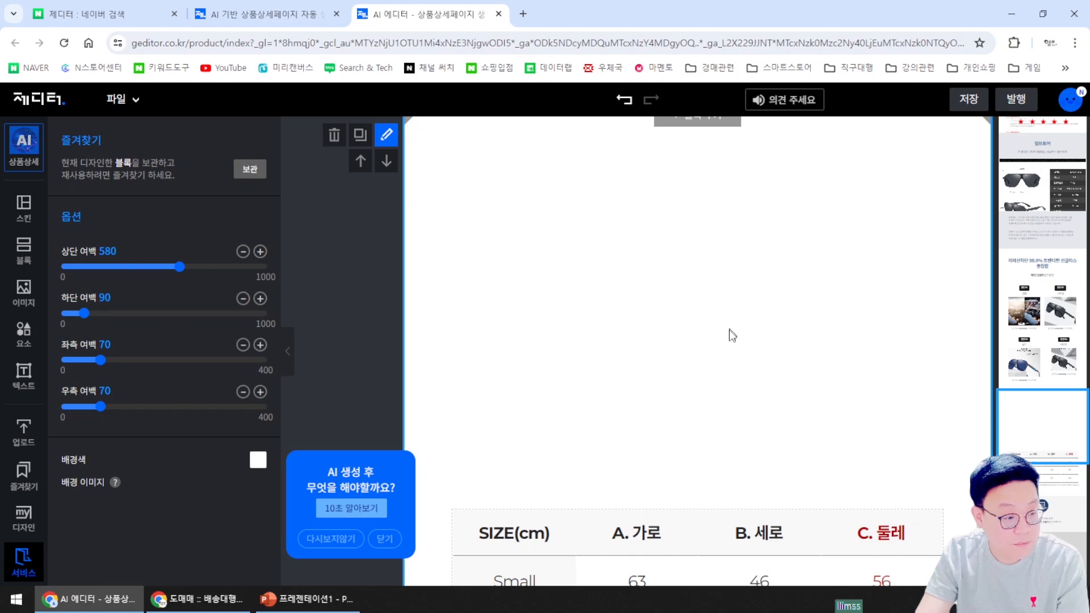
left_click(385, 541)
scroll(730, 397, "up", 2)
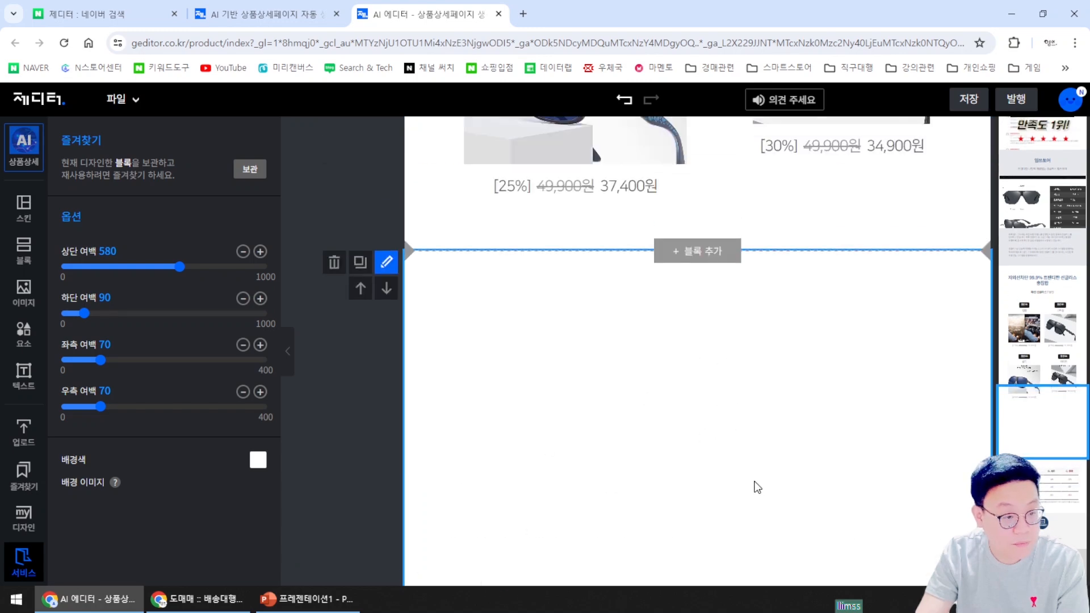
scroll(753, 484, "down", 2)
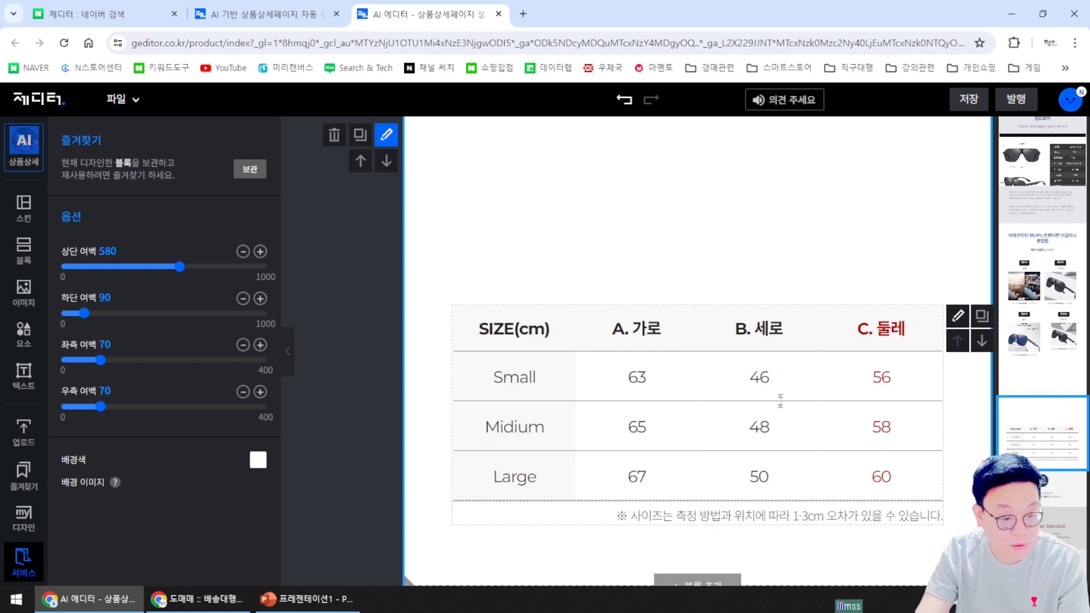
scroll(852, 476, "up", 3)
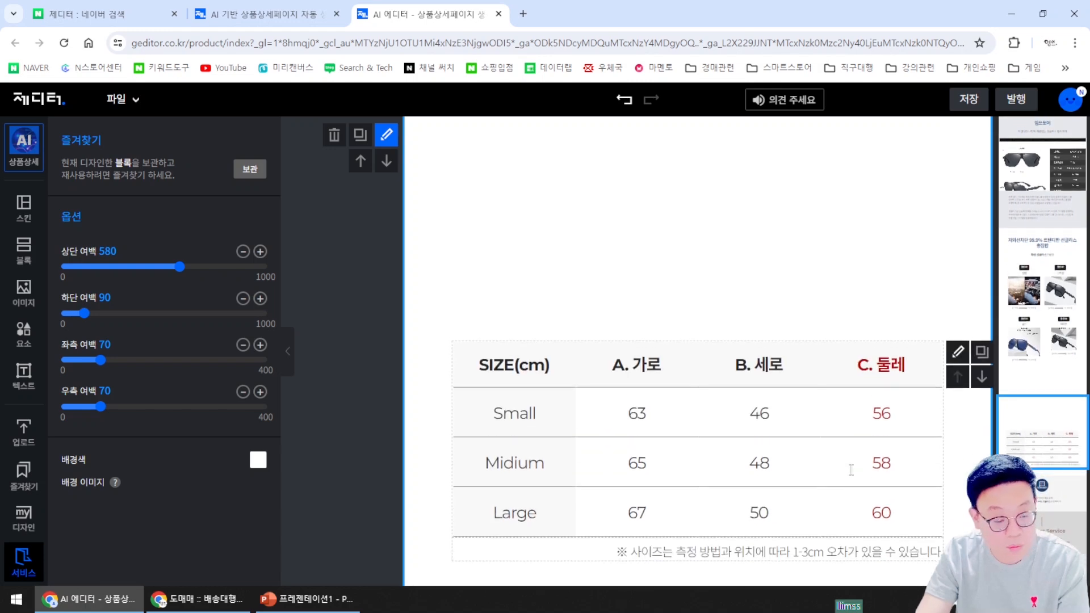
scroll(852, 476, "down", 3)
scroll(854, 449, "up", 2)
scroll(858, 437, "down", 3)
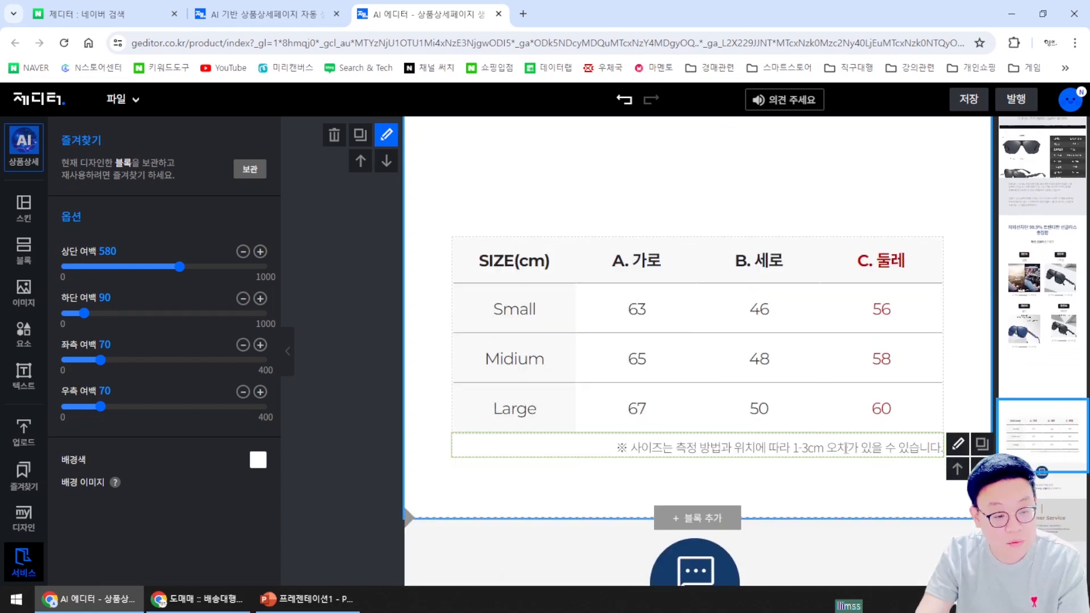
scroll(829, 425, "down", 3)
scroll(829, 426, "down", 14)
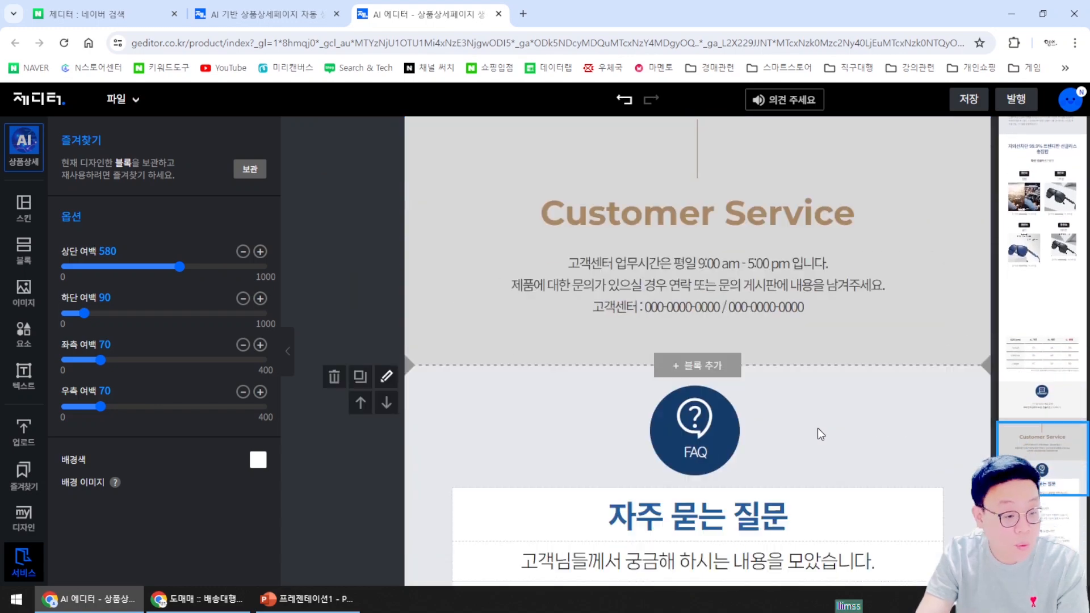
scroll(818, 433, "down", 2)
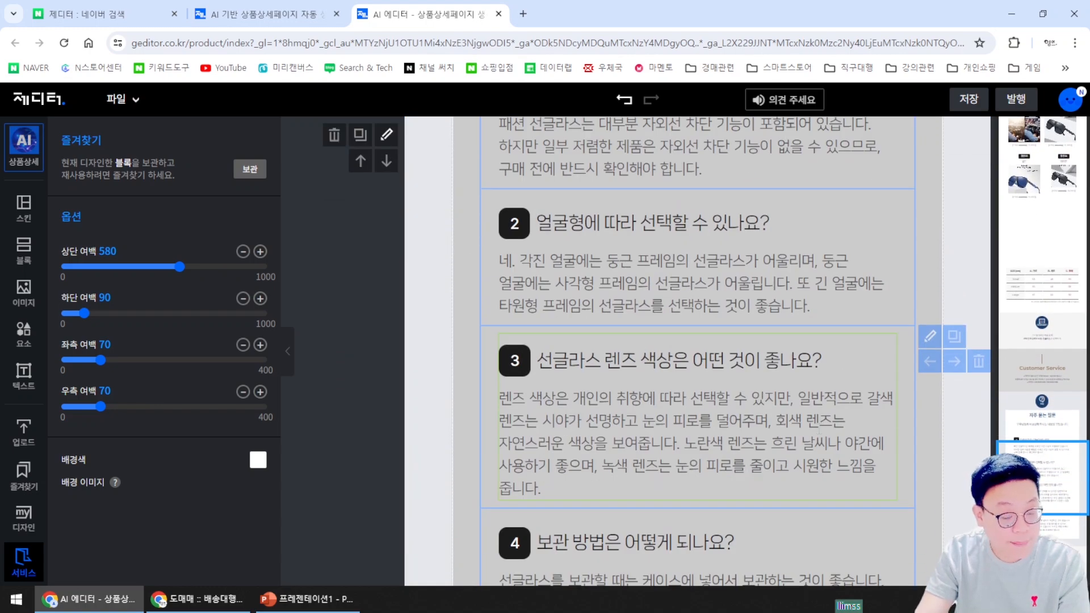
scroll(817, 430, "up", 5)
scroll(815, 431, "down", 2)
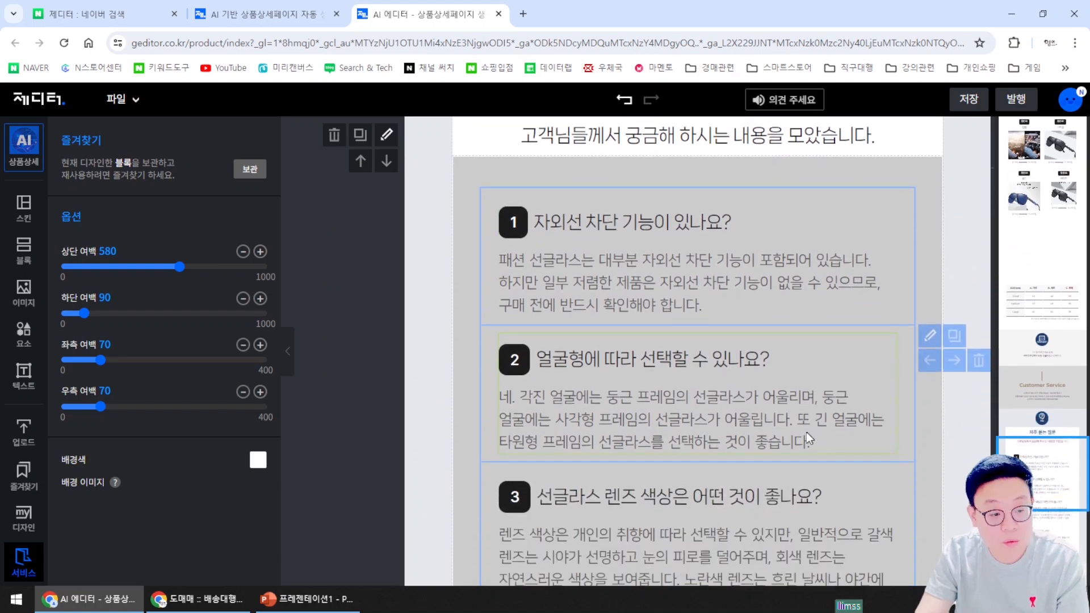
scroll(808, 432, "down", 6)
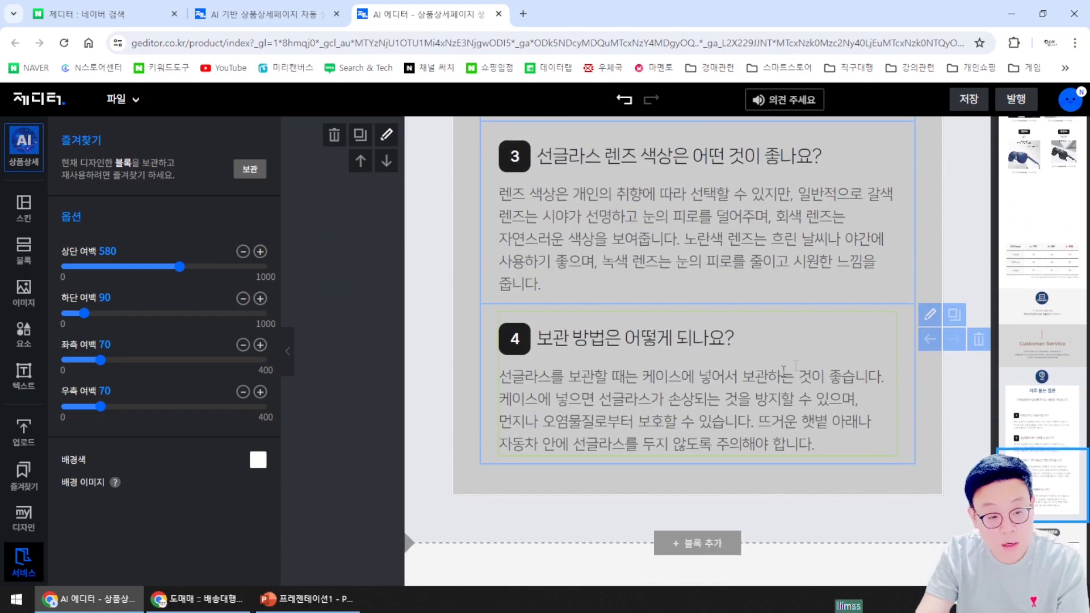
scroll(650, 404, "down", 5)
scroll(650, 404, "up", 5)
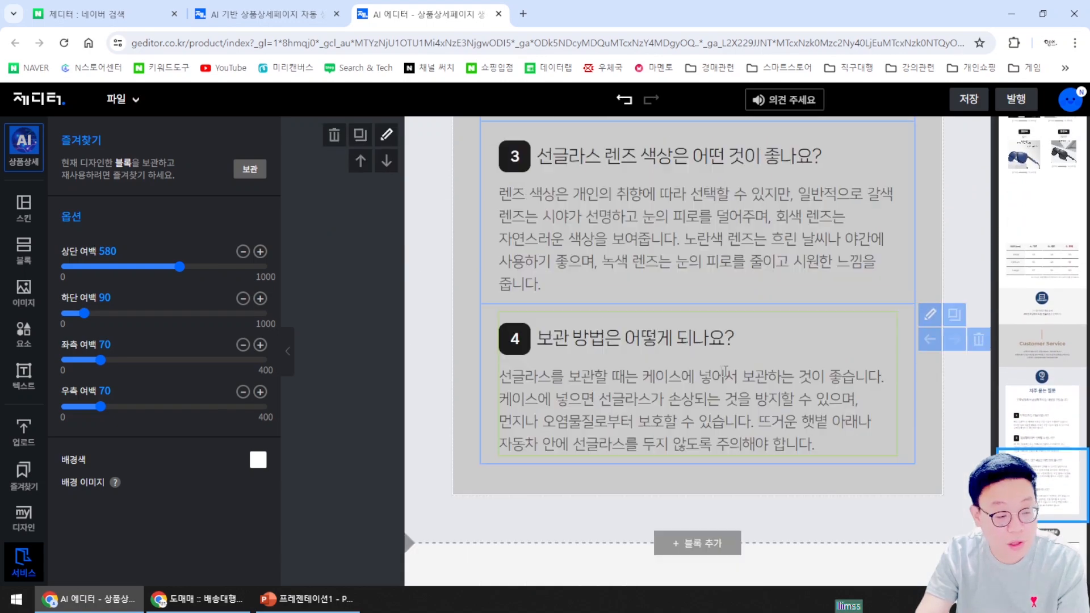
left_click(653, 331)
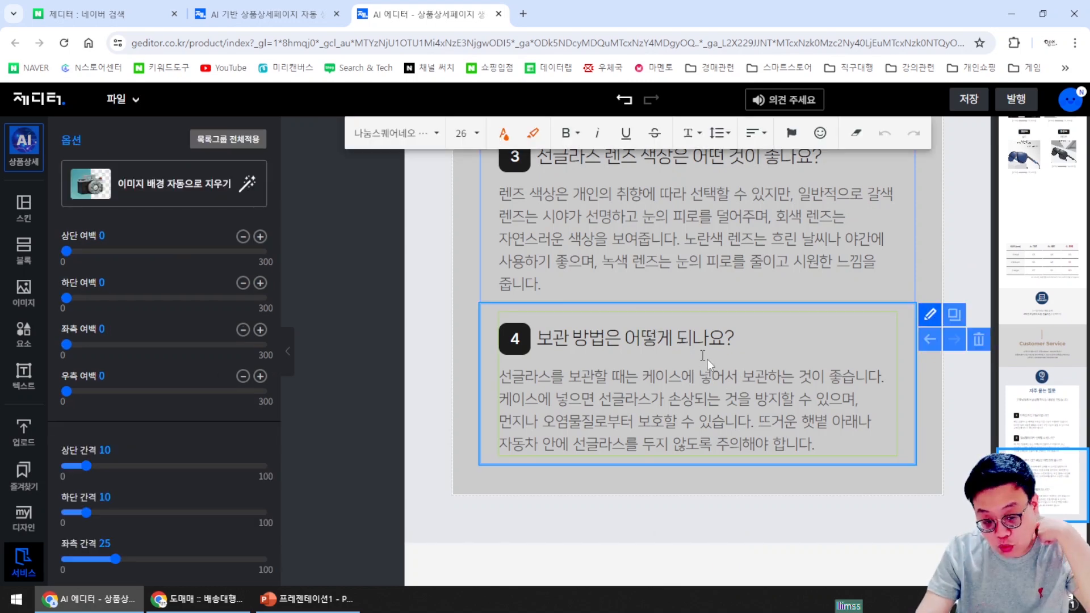
scroll(725, 403, "up", 12)
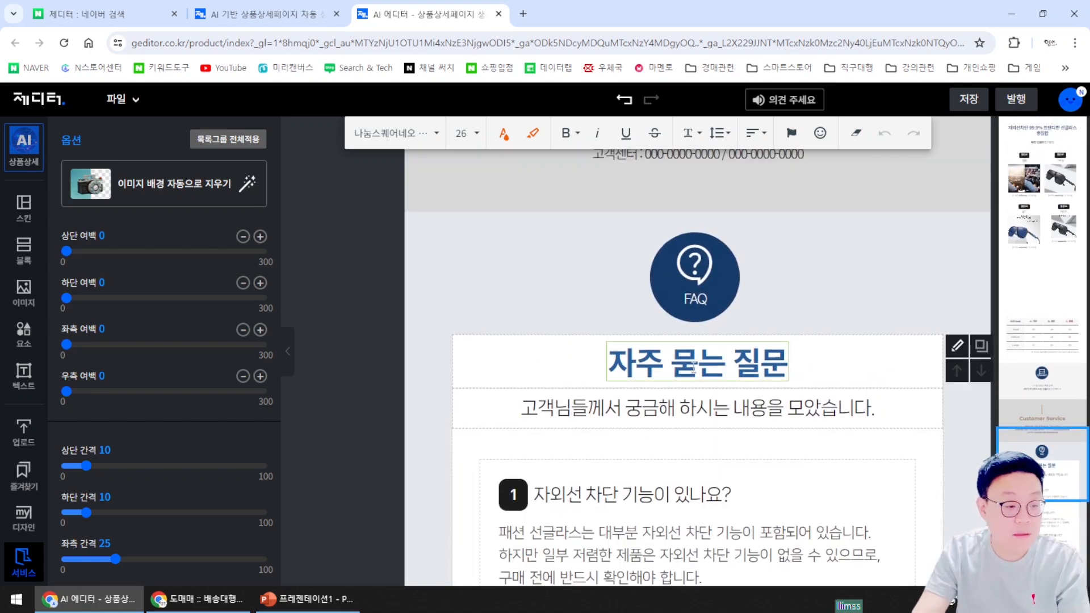
left_click(694, 366)
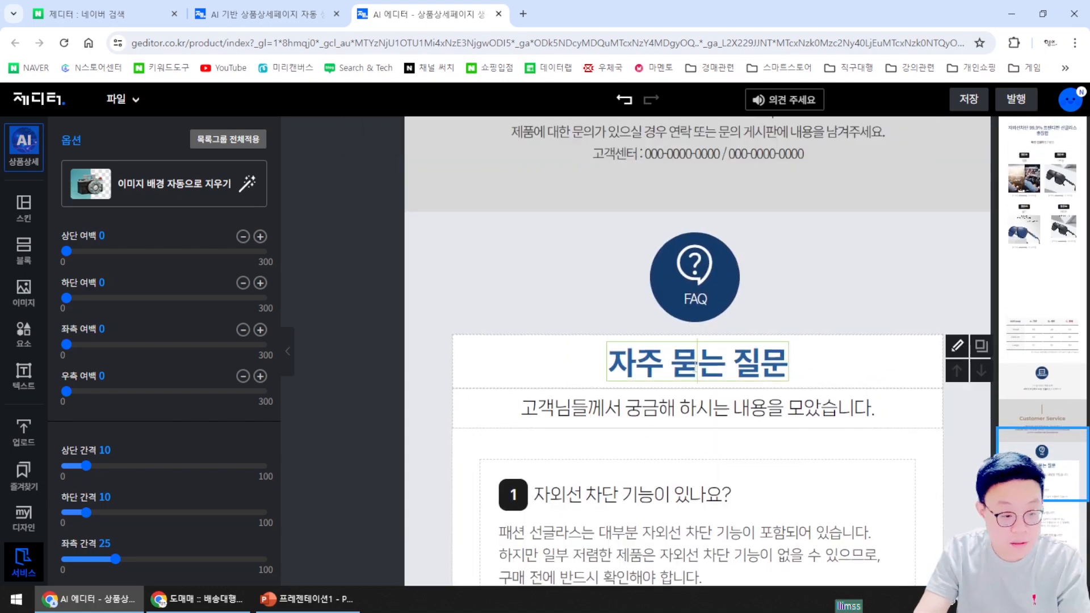
double_click(694, 366)
scroll(694, 375, "down", 5)
scroll(750, 522, "up", 8)
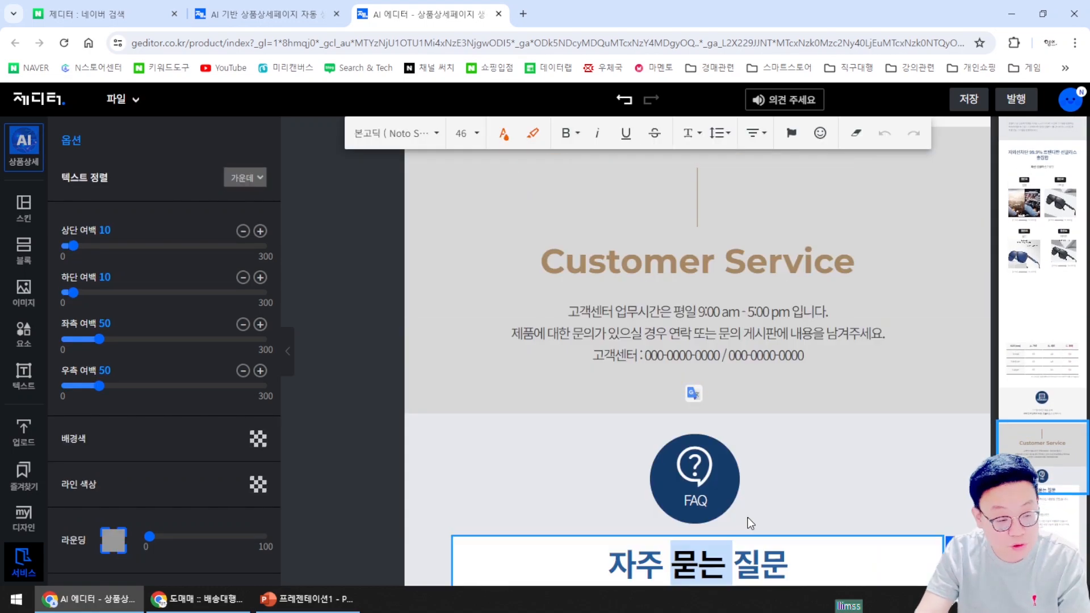
scroll(751, 522, "up", 15)
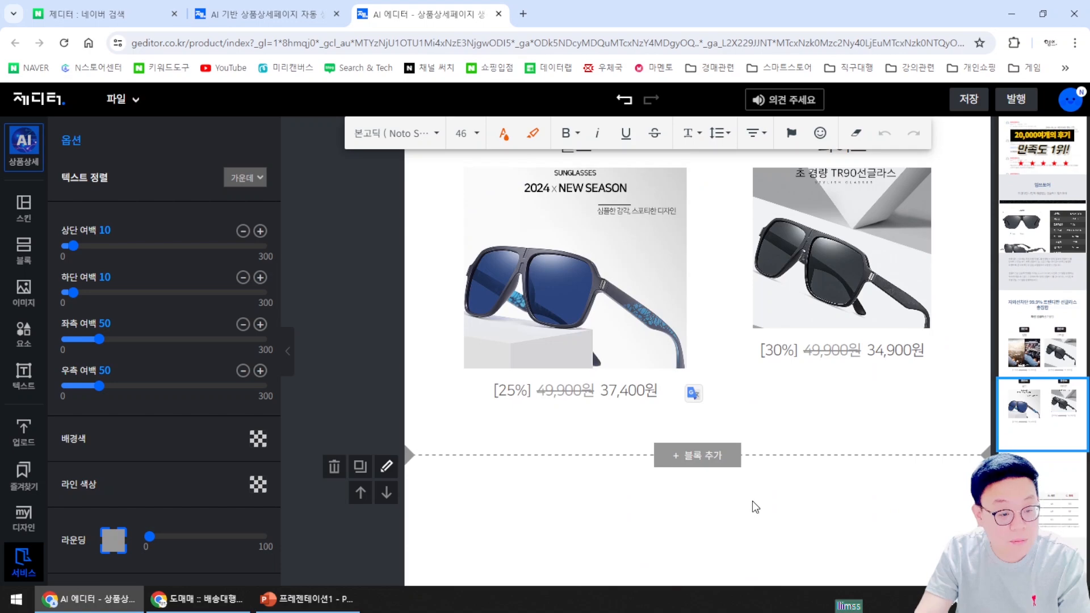
scroll(752, 502, "up", 15)
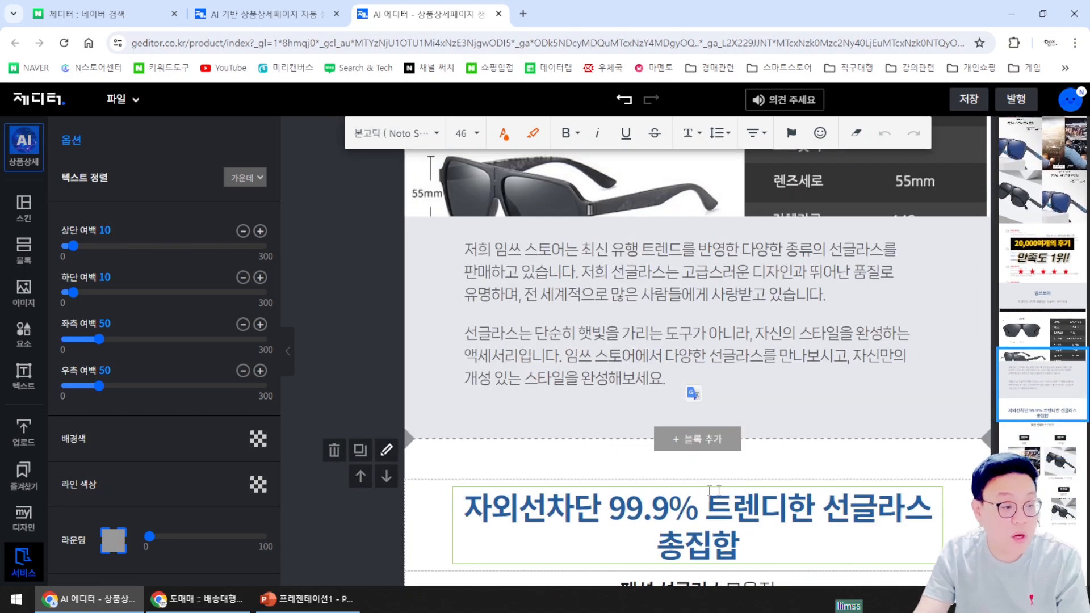
scroll(717, 368, "up", 7)
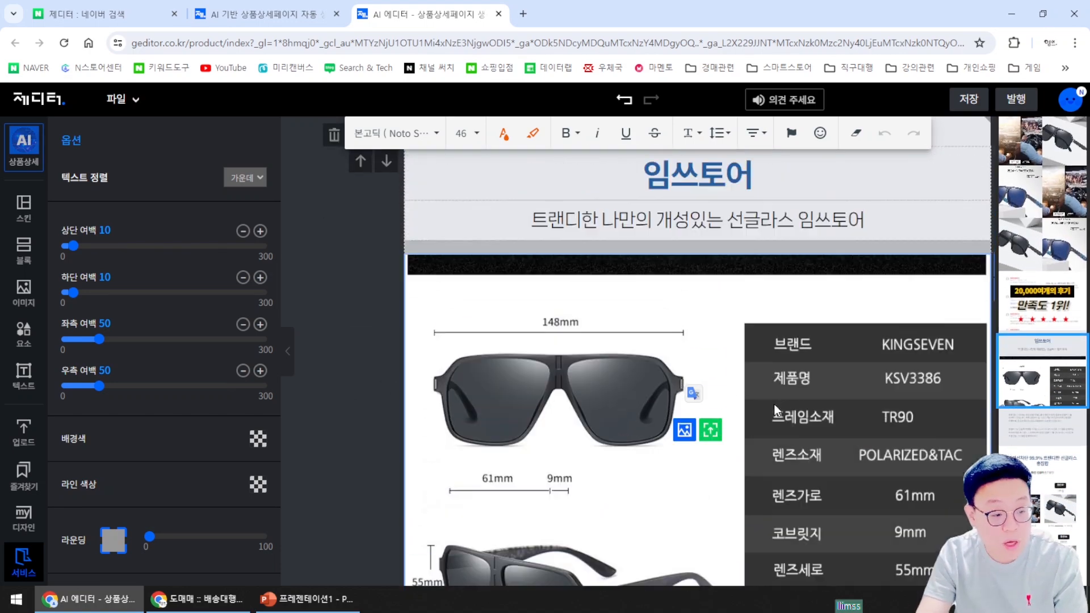
scroll(767, 414, "up", 15)
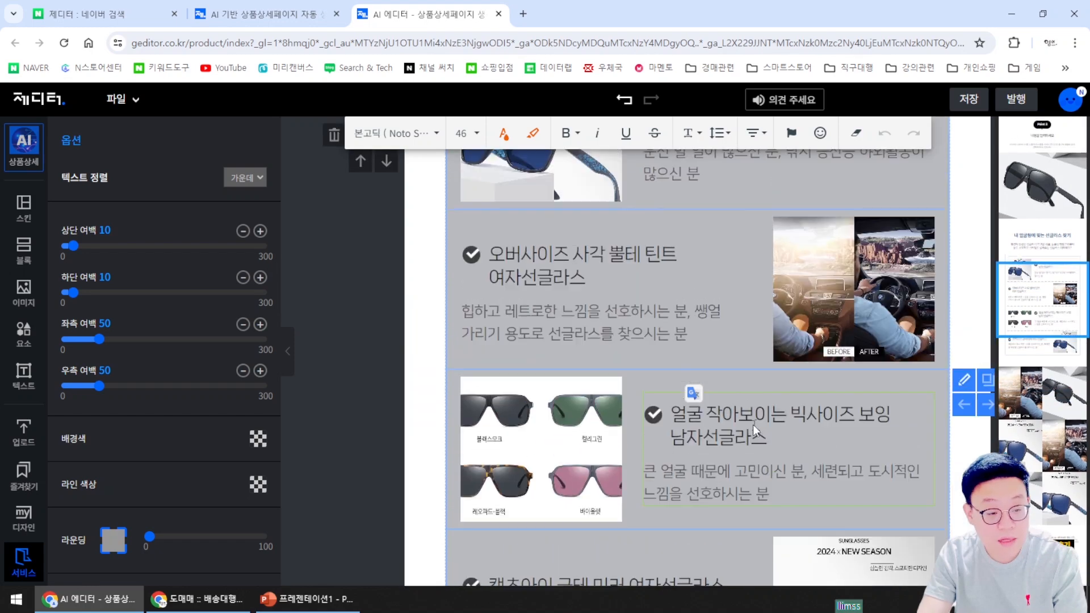
scroll(753, 425, "up", 15)
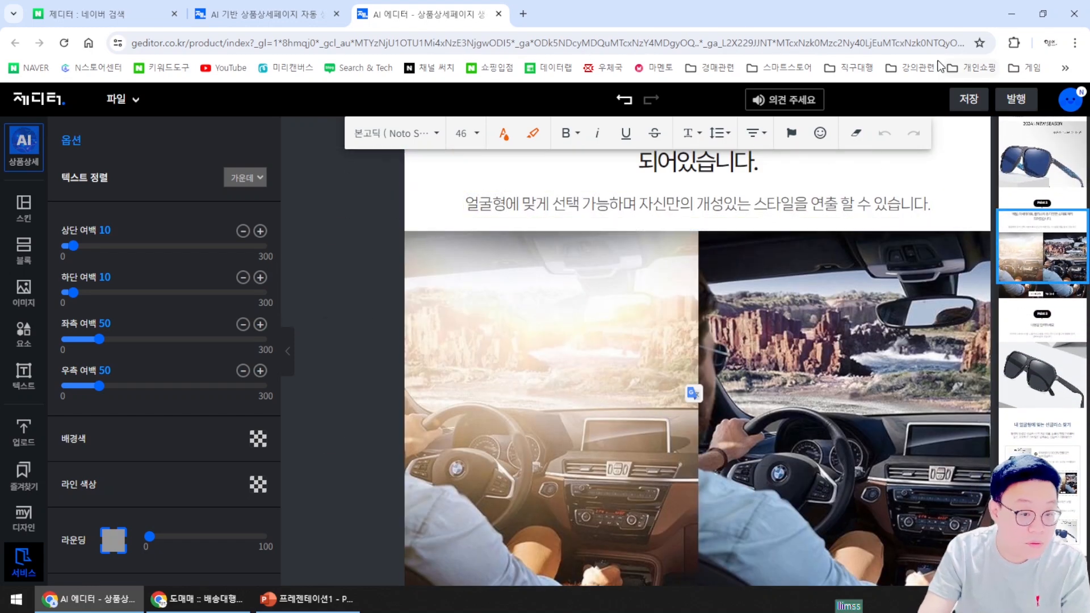
left_click_drag(1047, 211, 1045, 300)
scroll(1045, 302, "down", 20)
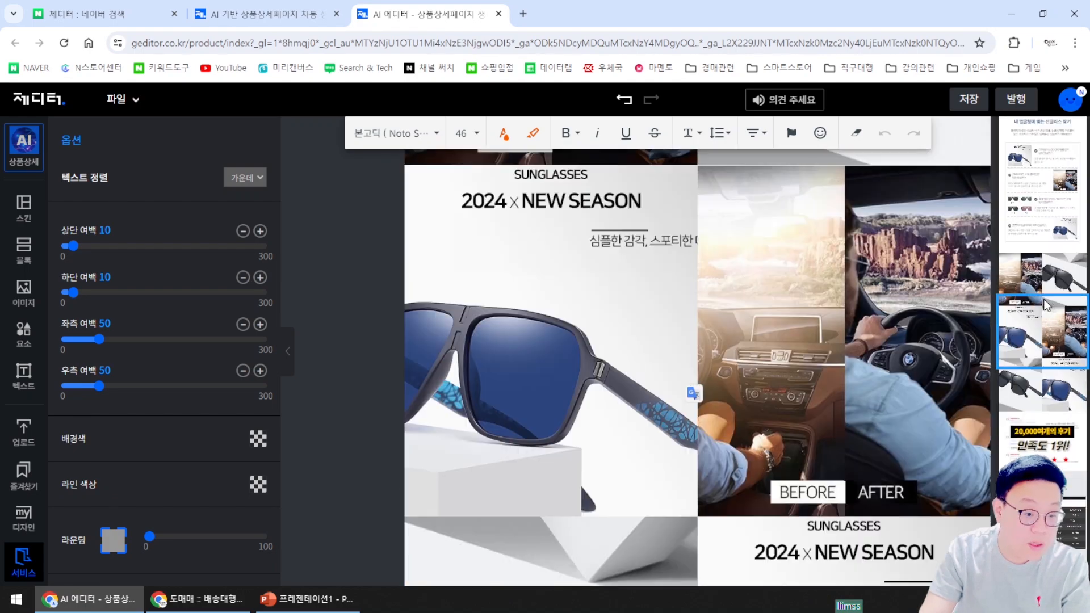
scroll(1046, 305, "down", 3)
scroll(919, 312, "up", 15)
scroll(753, 386, "up", 5)
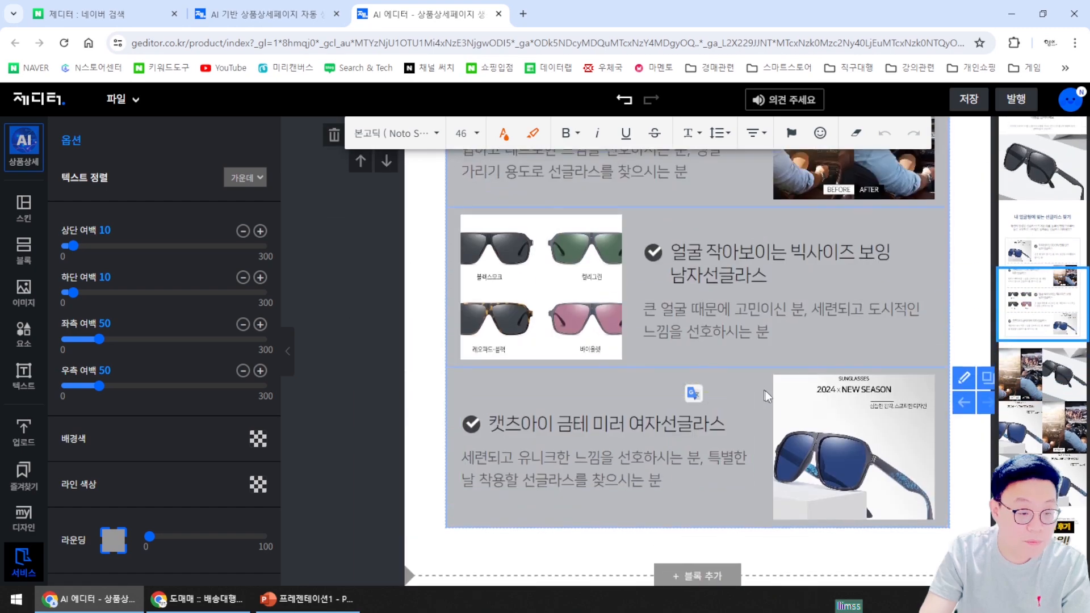
scroll(772, 394, "down", 8)
scroll(773, 400, "down", 10)
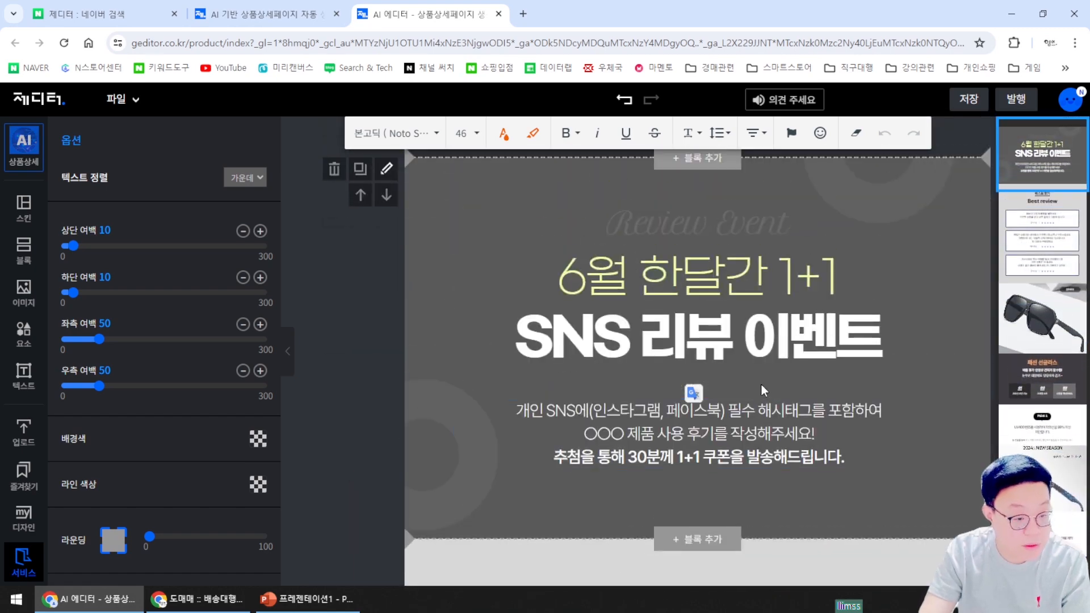
left_click(199, 599)
scroll(683, 421, "down", 10)
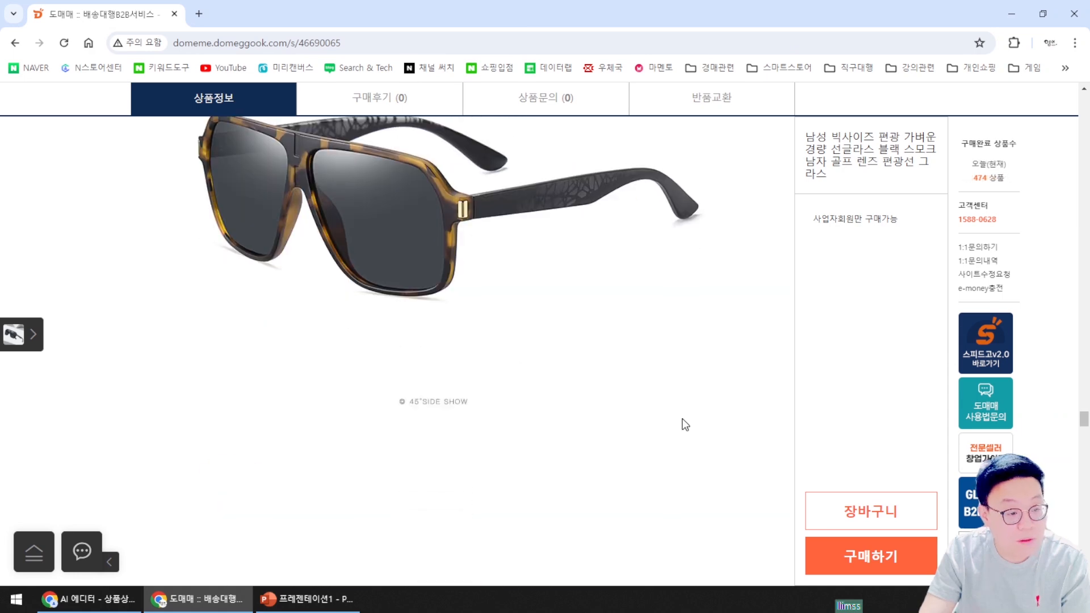
scroll(673, 426, "down", 15)
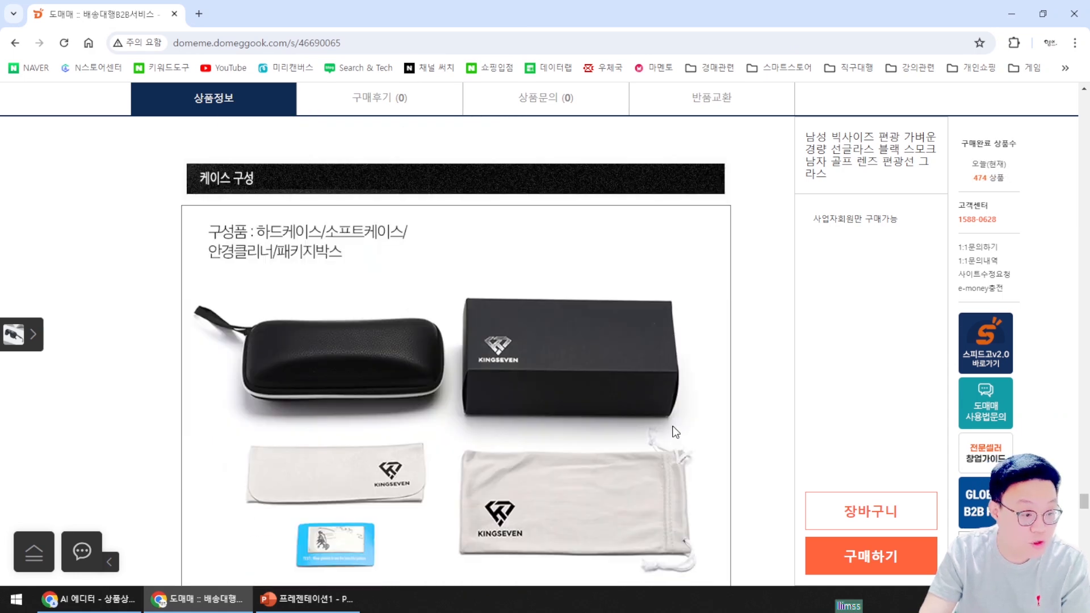
scroll(671, 434, "up", 12)
scroll(668, 433, "up", 10)
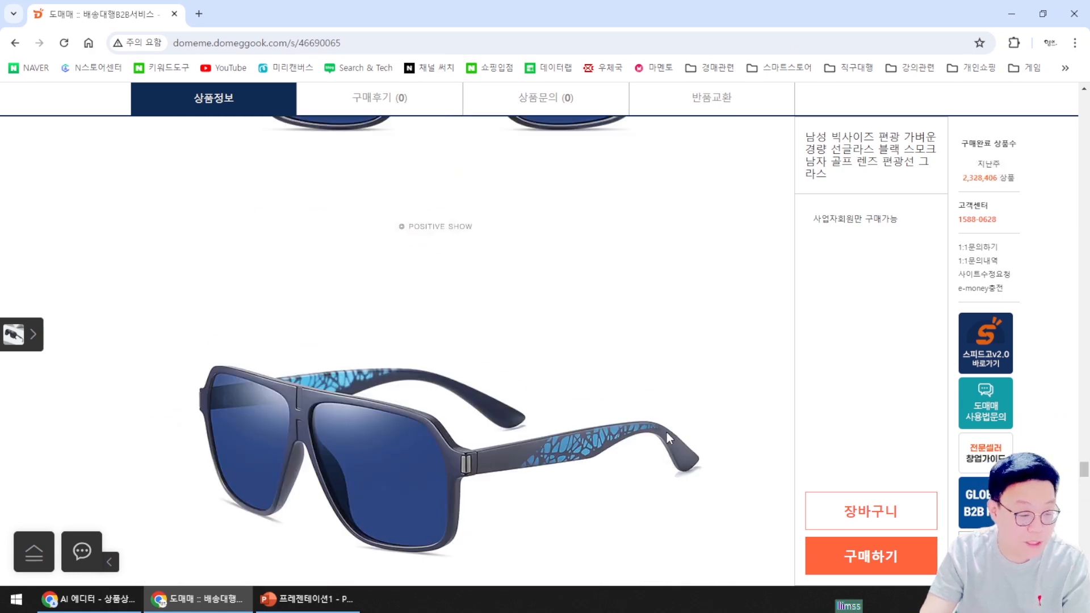
left_click(91, 599)
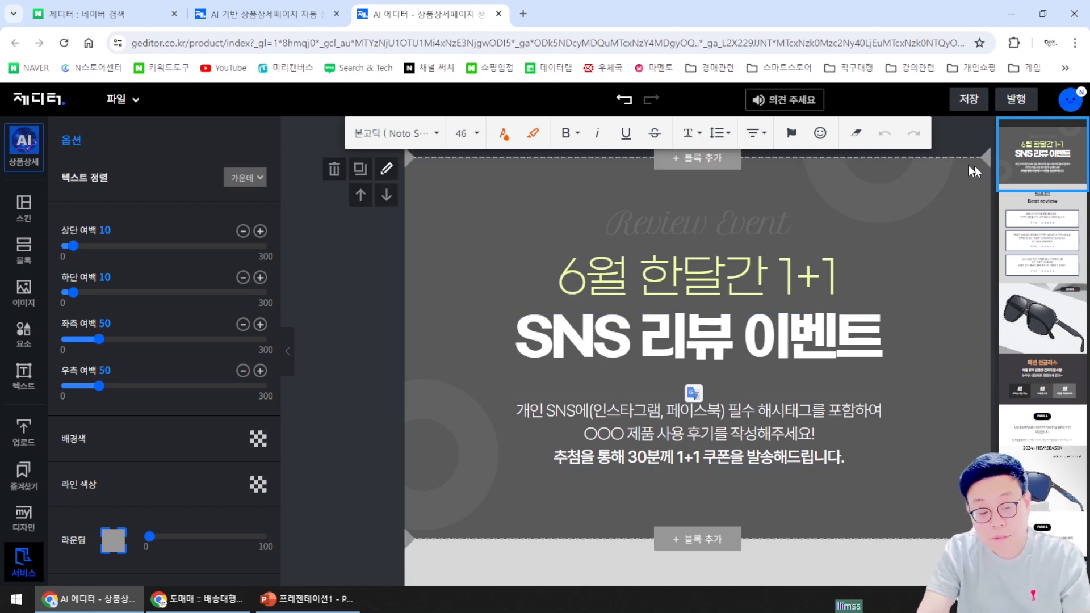
scroll(885, 335, "down", 5)
scroll(815, 352, "down", 5)
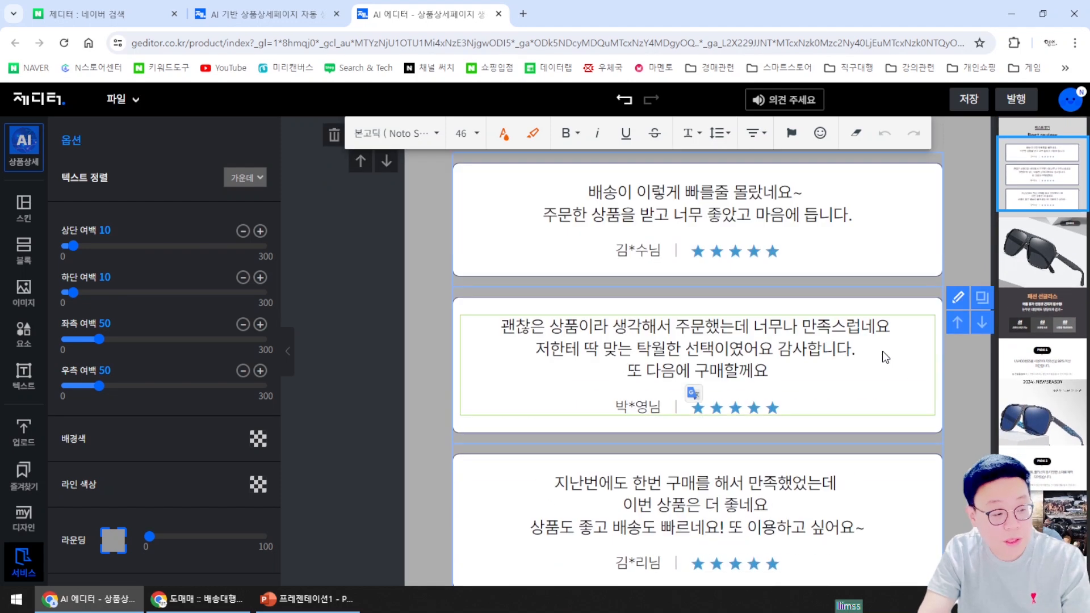
scroll(820, 294, "up", 3)
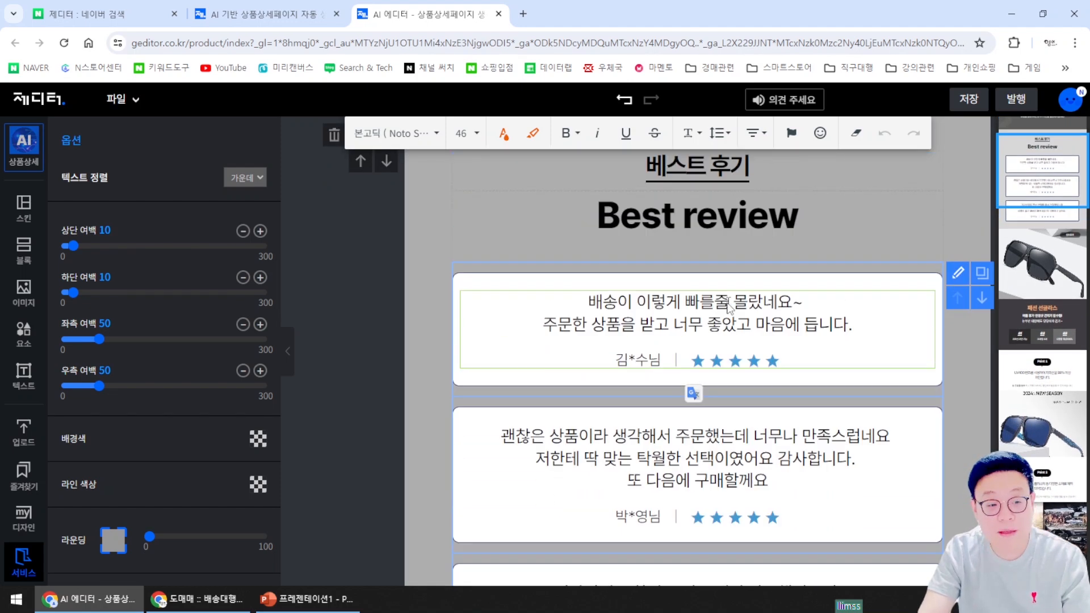
scroll(712, 193, "up", 8)
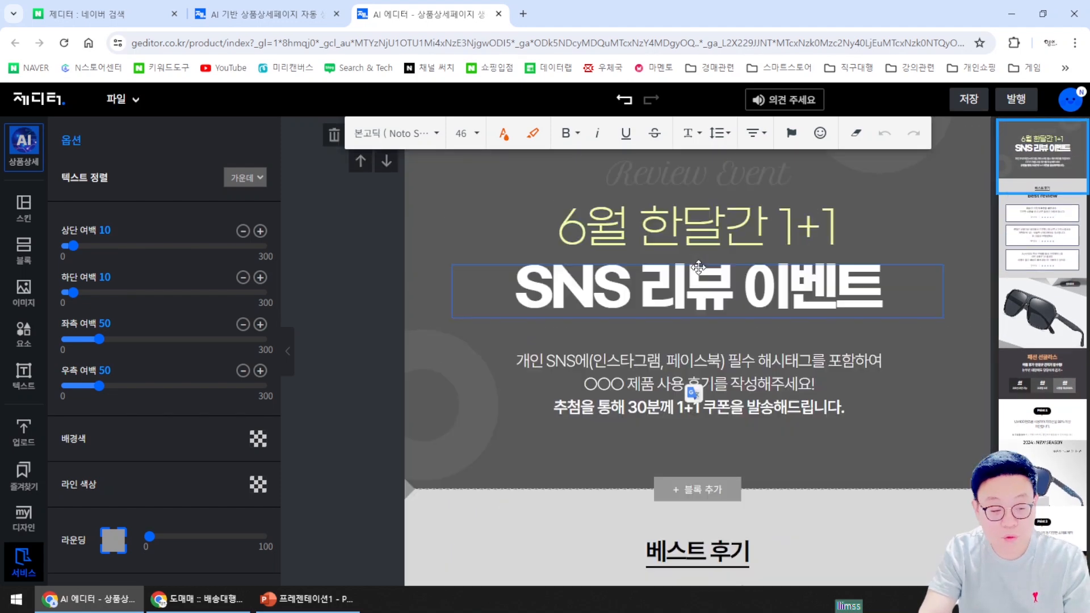
scroll(786, 363, "down", 11)
scroll(787, 365, "down", 5)
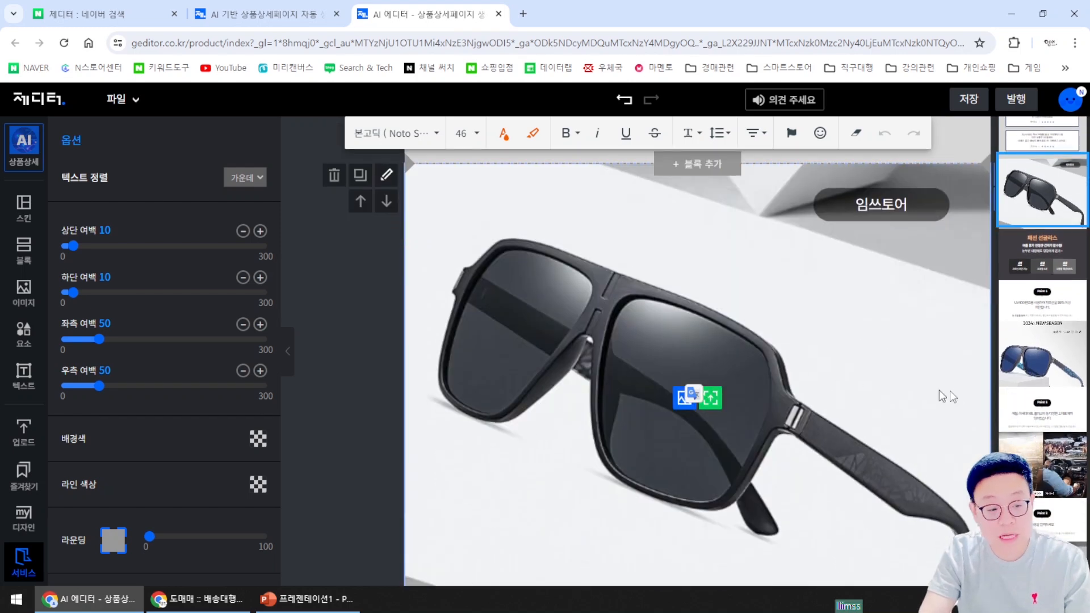
scroll(864, 374, "down", 6)
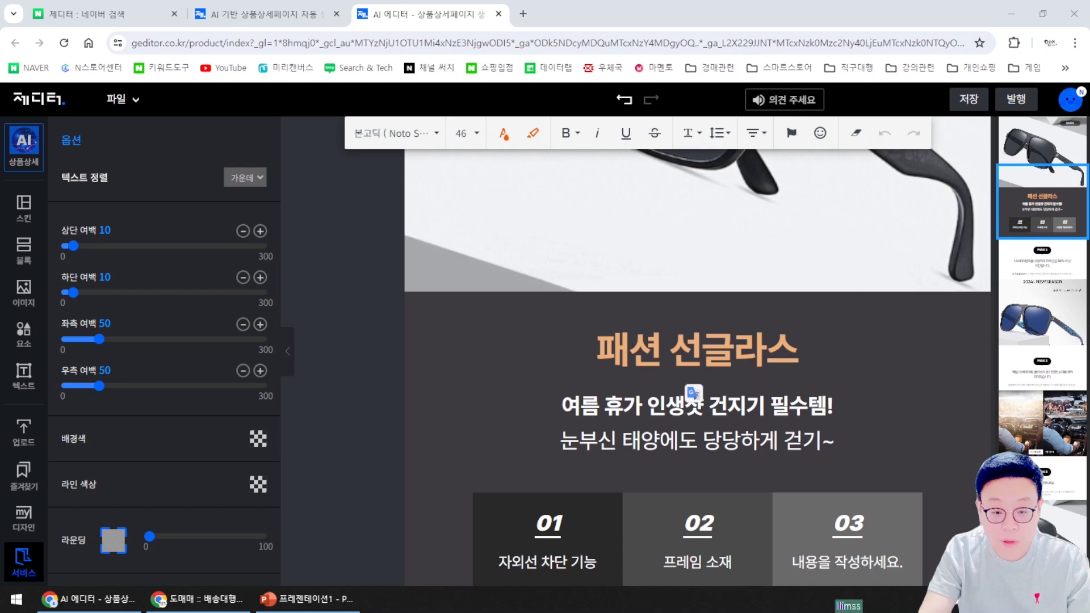
scroll(670, 392, "up", 10)
scroll(669, 401, "up", 5)
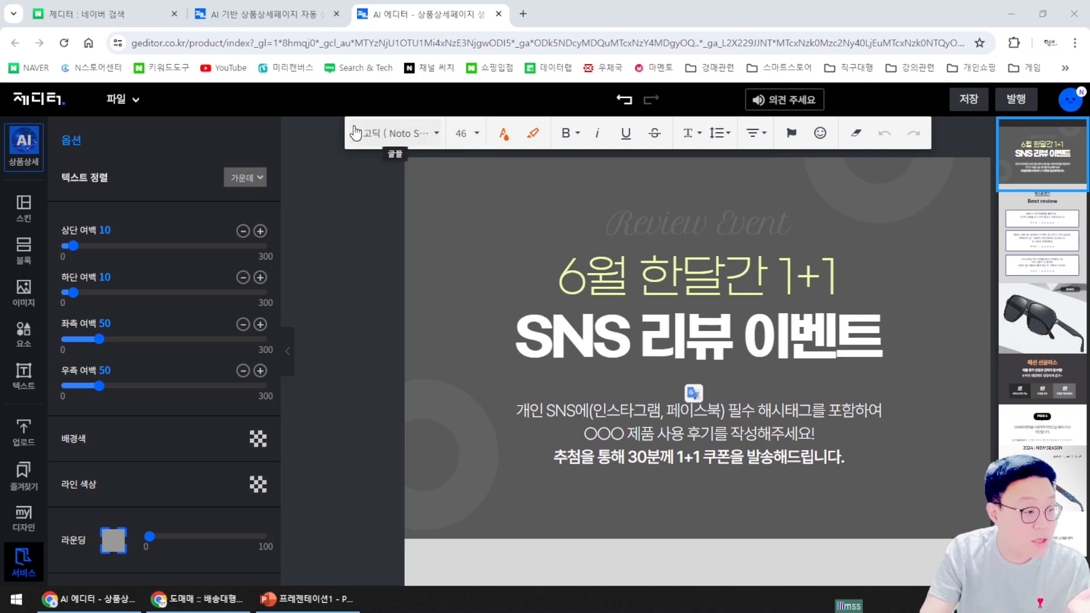
Save the sunglasses detail page to My Designs under the file name 선글라스
left_click(136, 110)
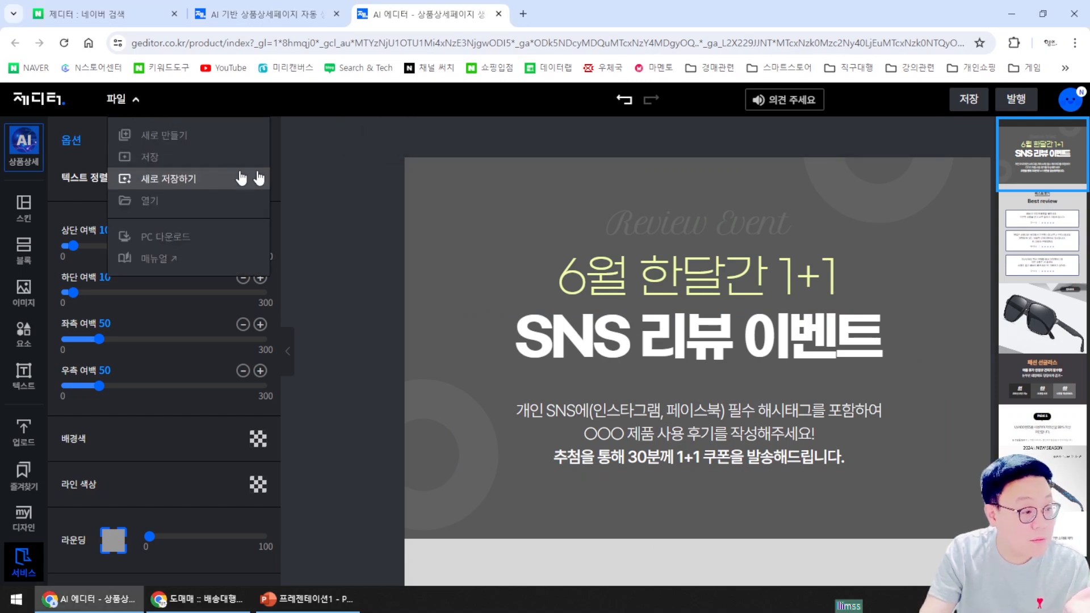
left_click(320, 170)
left_click(982, 97)
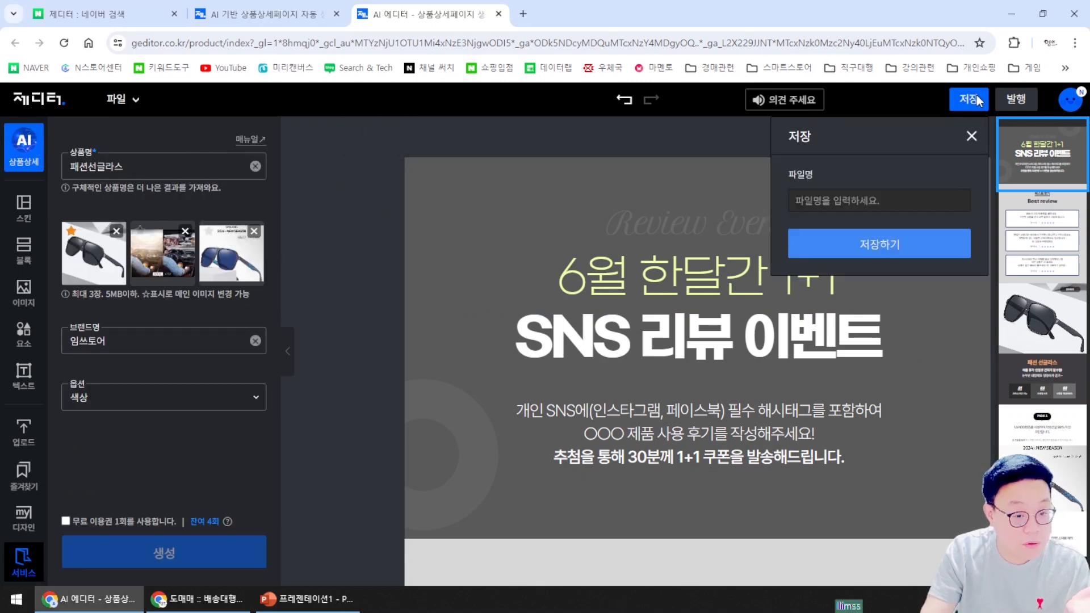
left_click(982, 96)
left_click(983, 97)
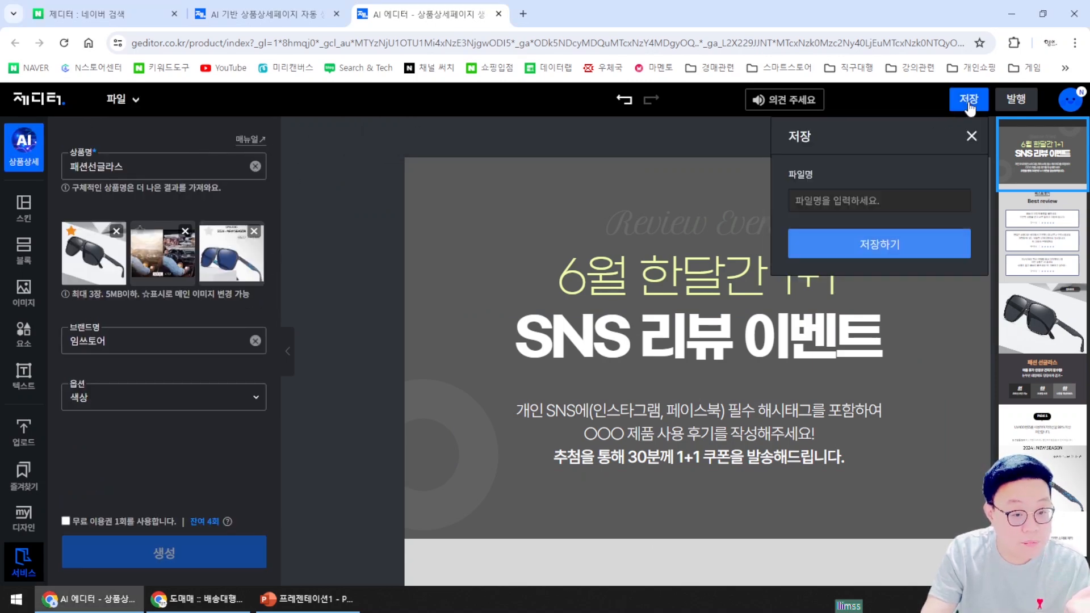
left_click(837, 202)
type("선글라스")
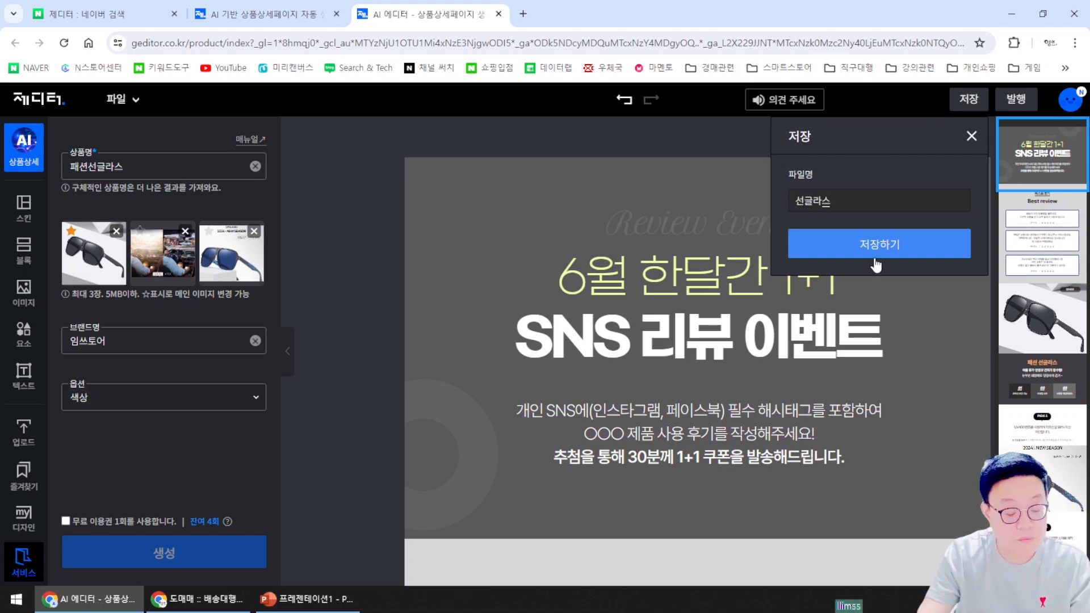
left_click(892, 247)
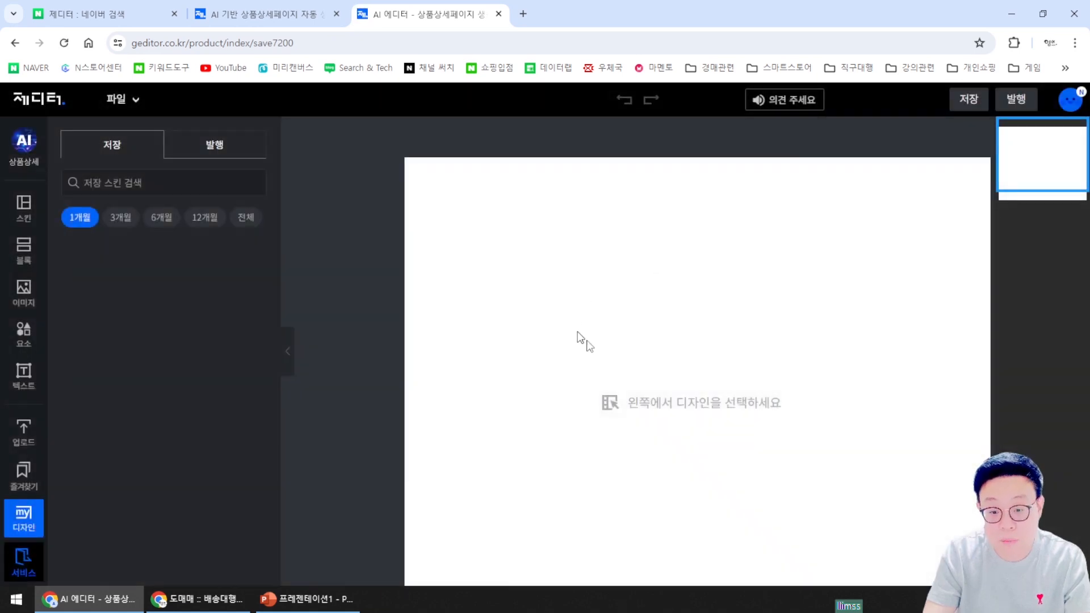
Open 파일 > 열기 to confirm the 선글라스 design is listed in My Designs
scroll(528, 254, "down", 12)
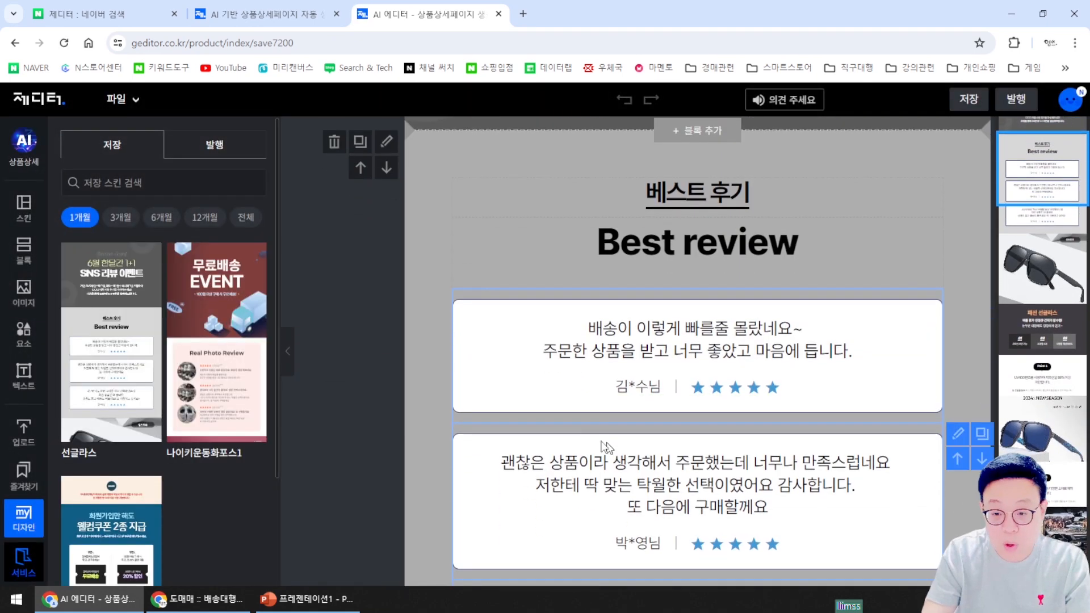
scroll(786, 411, "down", 6)
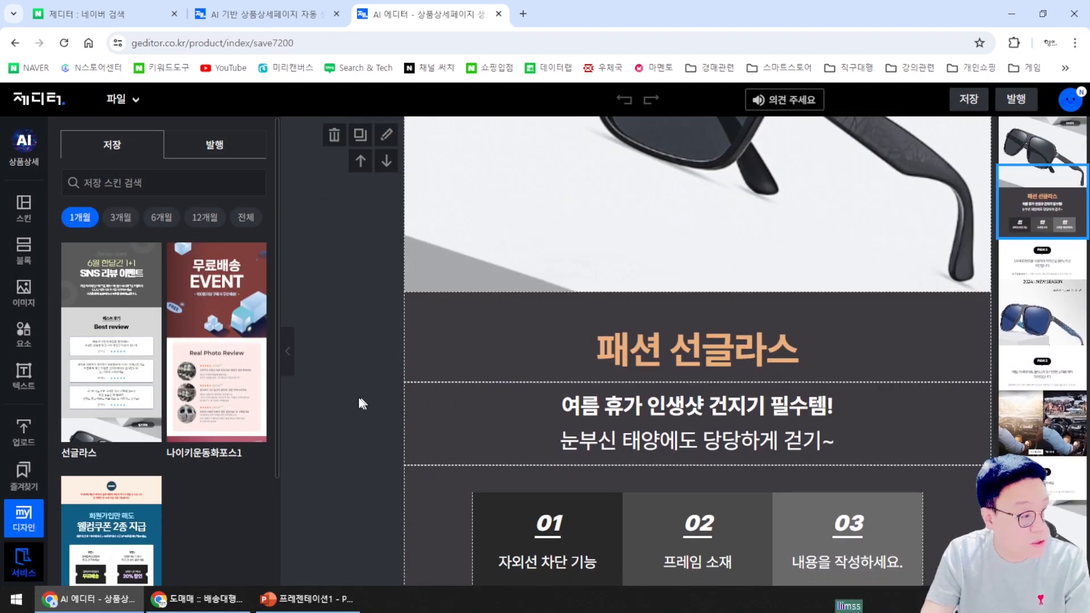
scroll(312, 292, "up", 5)
left_click(120, 99)
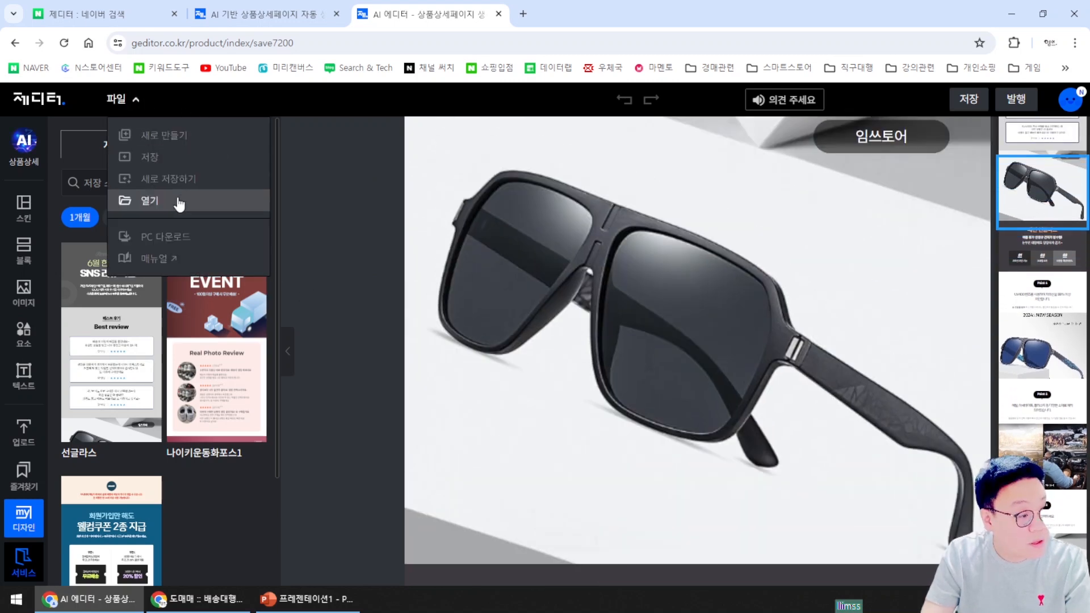
left_click(230, 206)
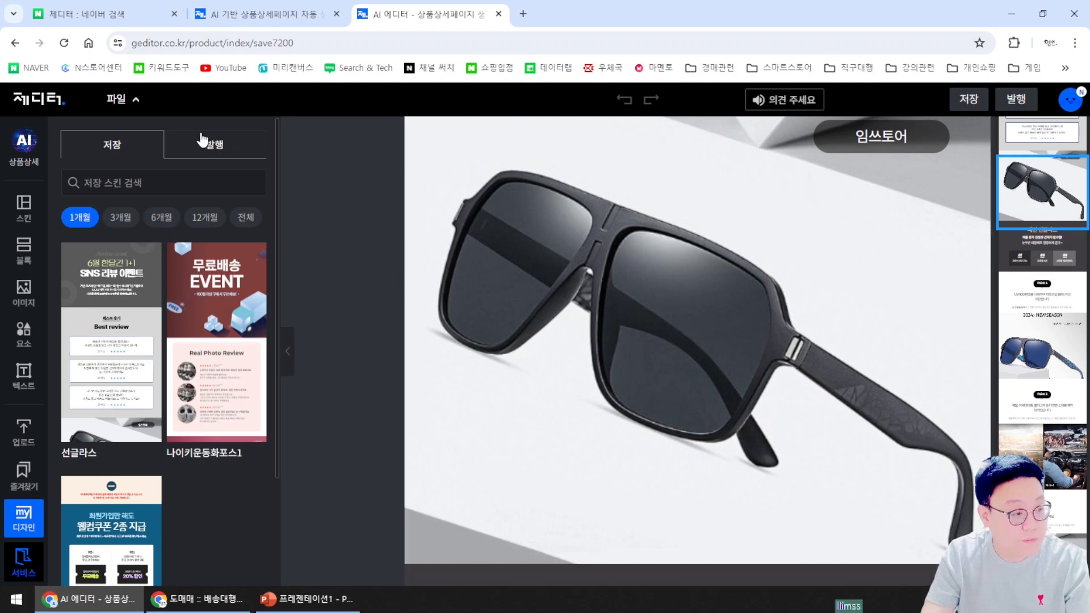
scroll(318, 200, "up", 10)
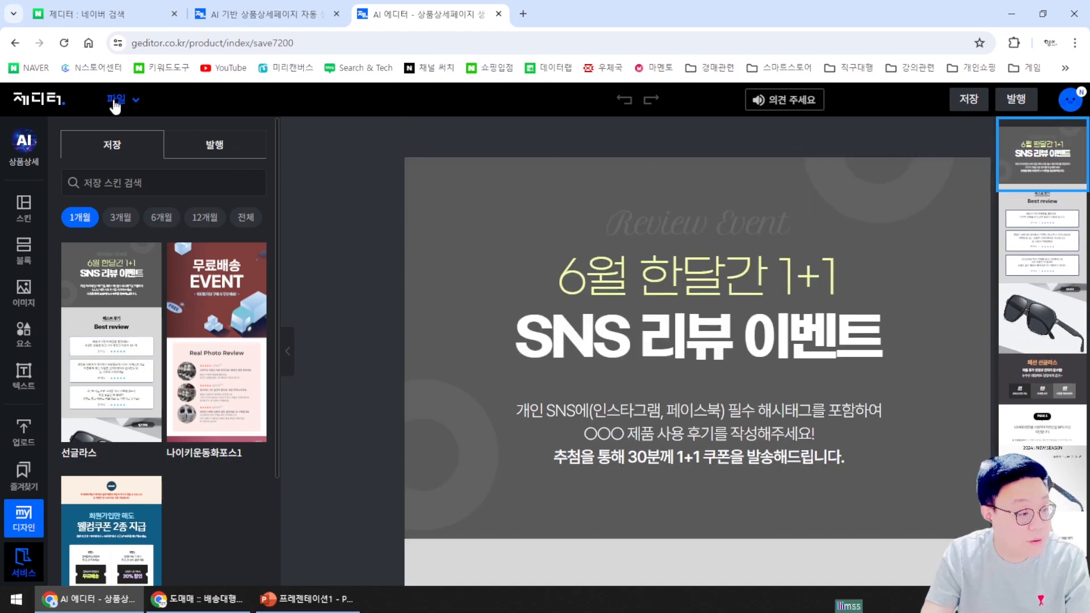
left_click(137, 102)
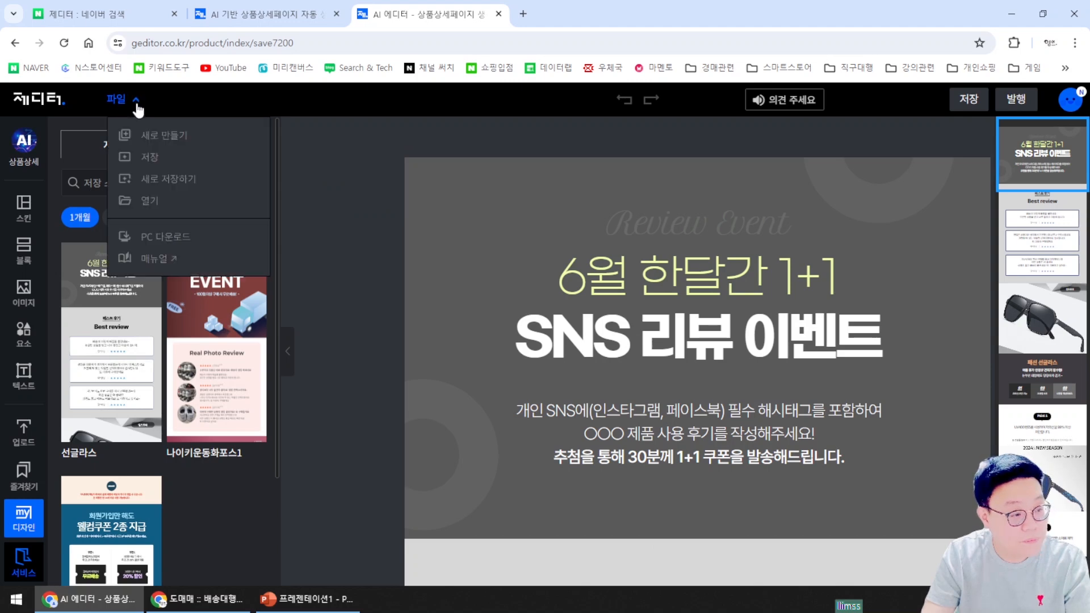
left_click(183, 206)
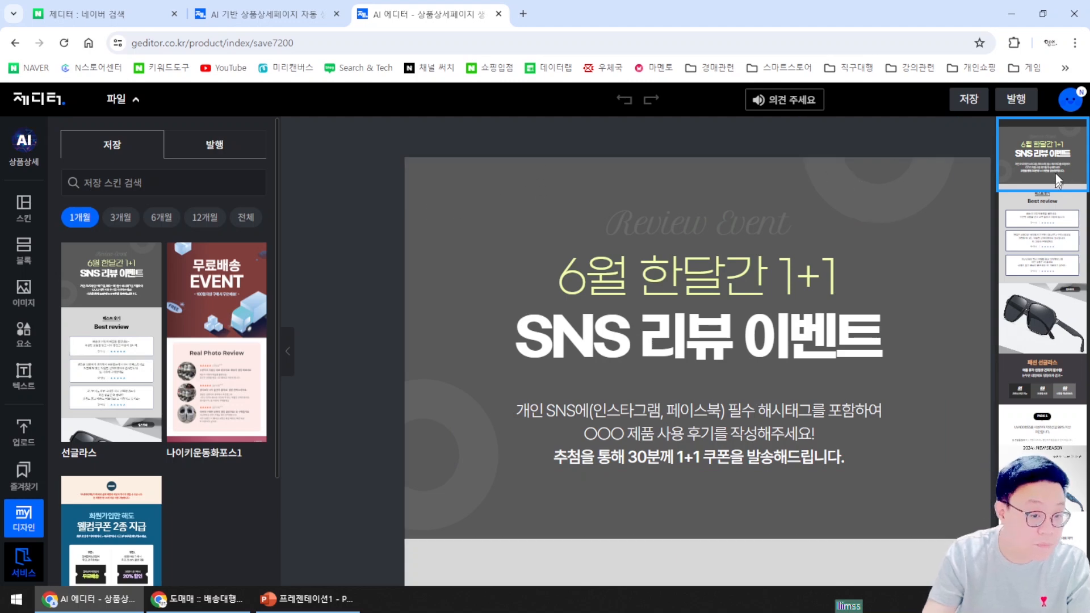
Open the Geditor brand homepage in a new tab via the 제디터 logo
left_click(1064, 105)
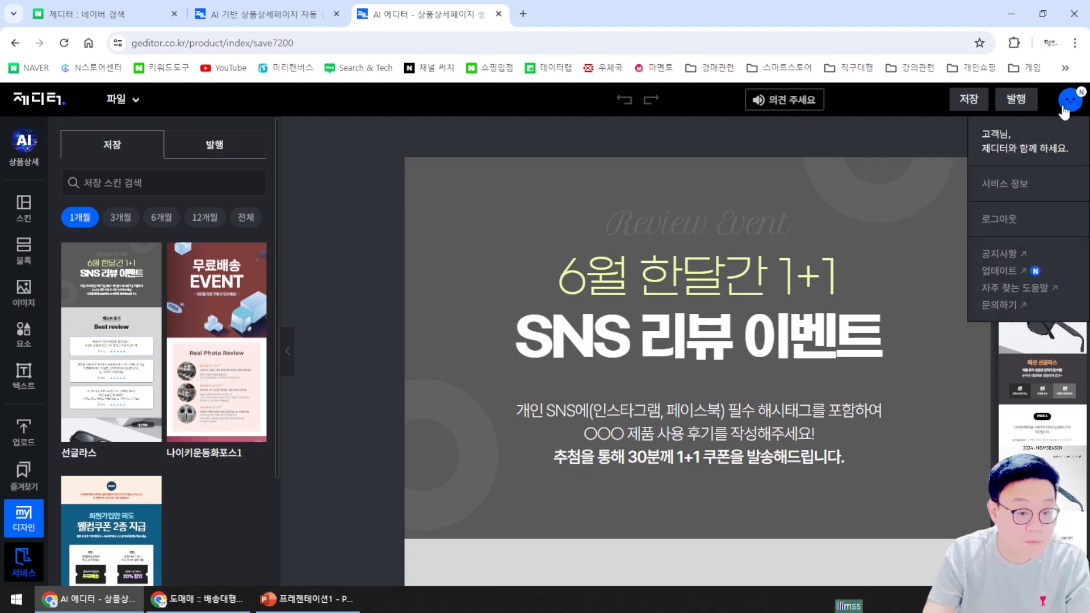
left_click(1063, 108)
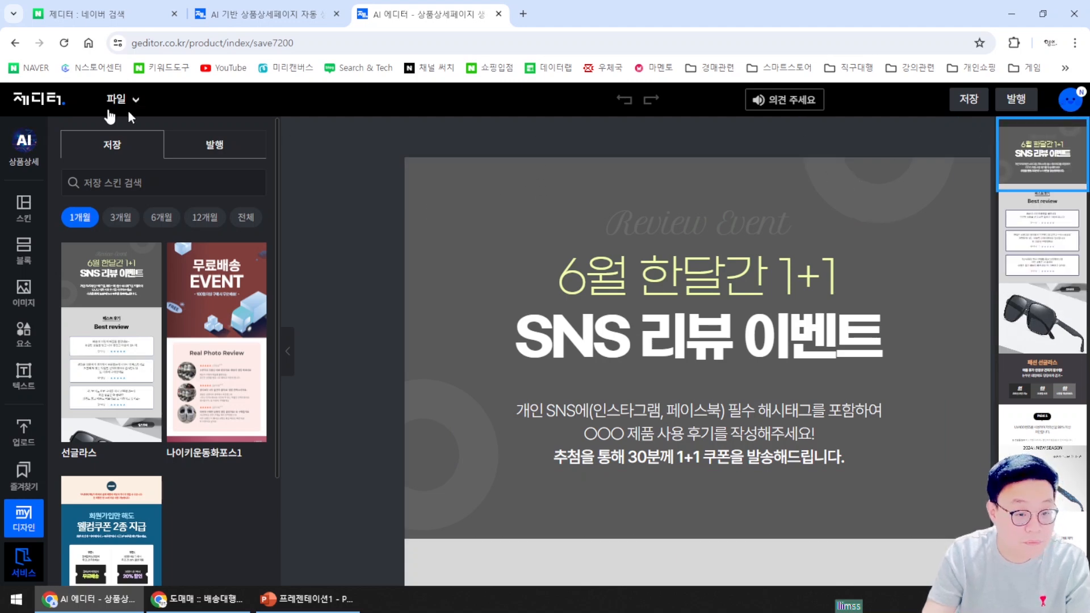
left_click(37, 103)
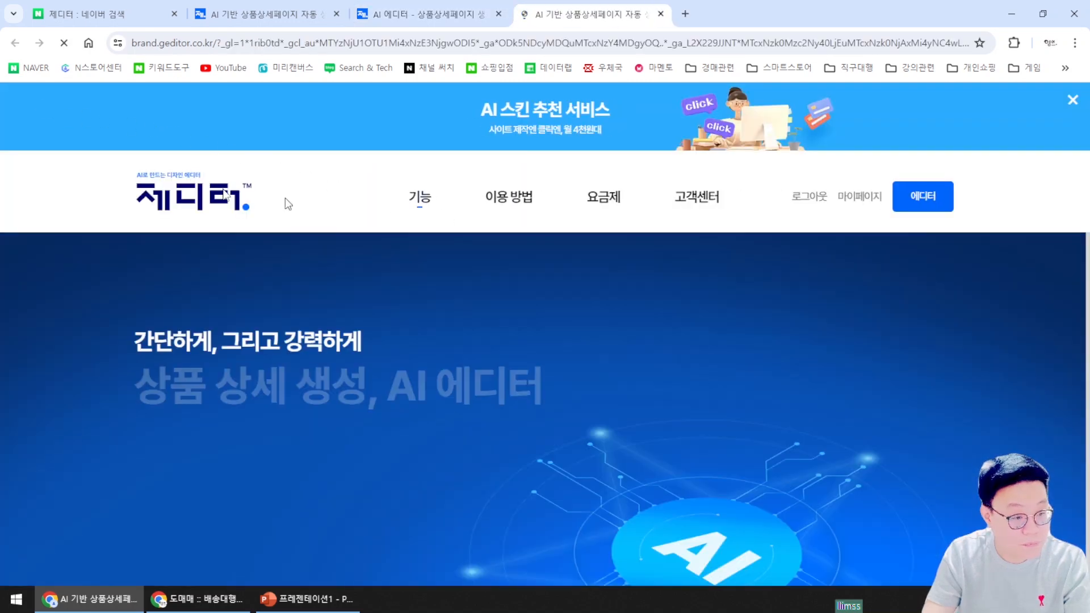
Launch the editor, skip the tutorial, and load the saved 나이키운동화포스1 design from my디자인
left_click(209, 469)
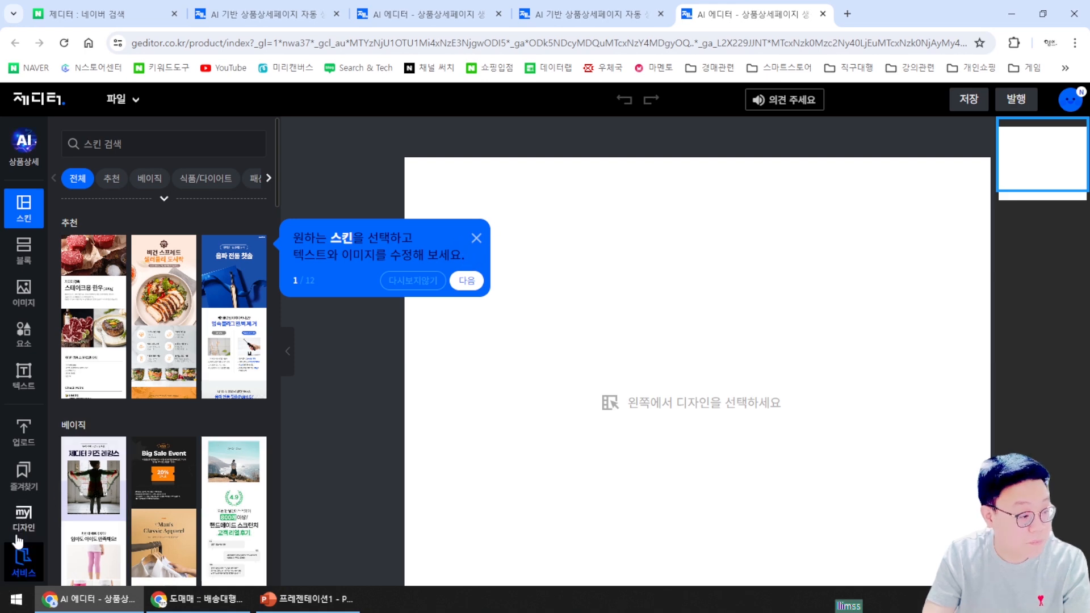
left_click(40, 520)
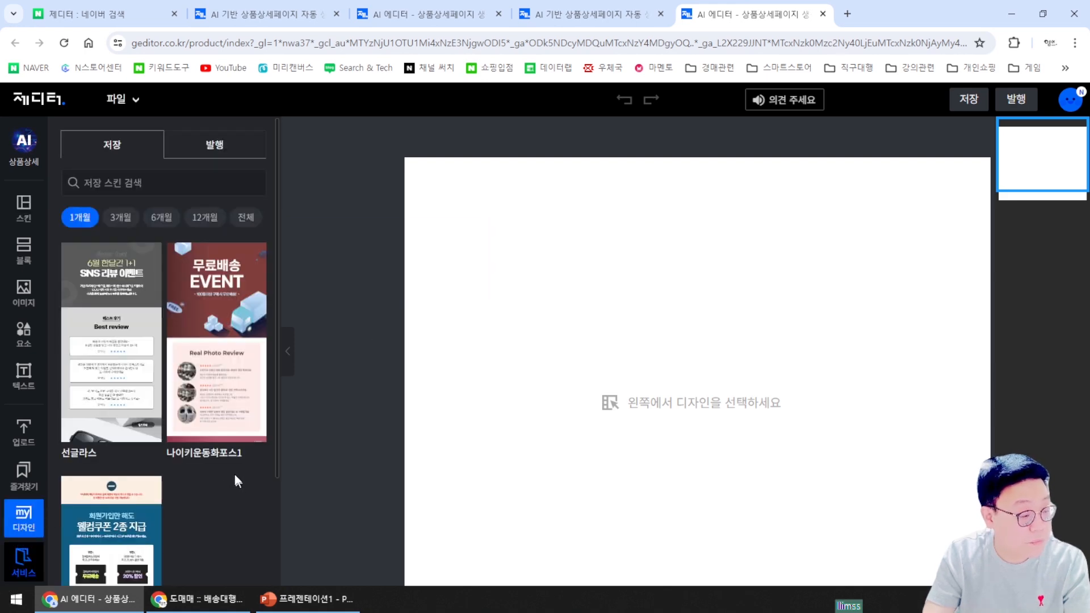
left_click(231, 390)
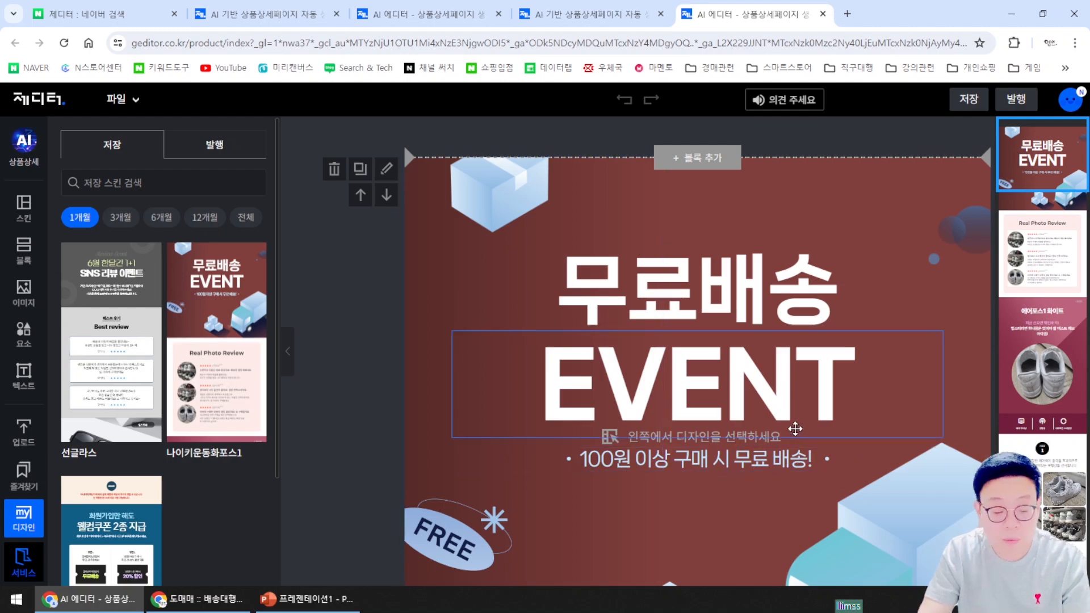
scroll(792, 438, "down", 10)
Scroll back and forth through the upper sections of the 나이키운동화포스1 page
scroll(780, 442, "down", 3)
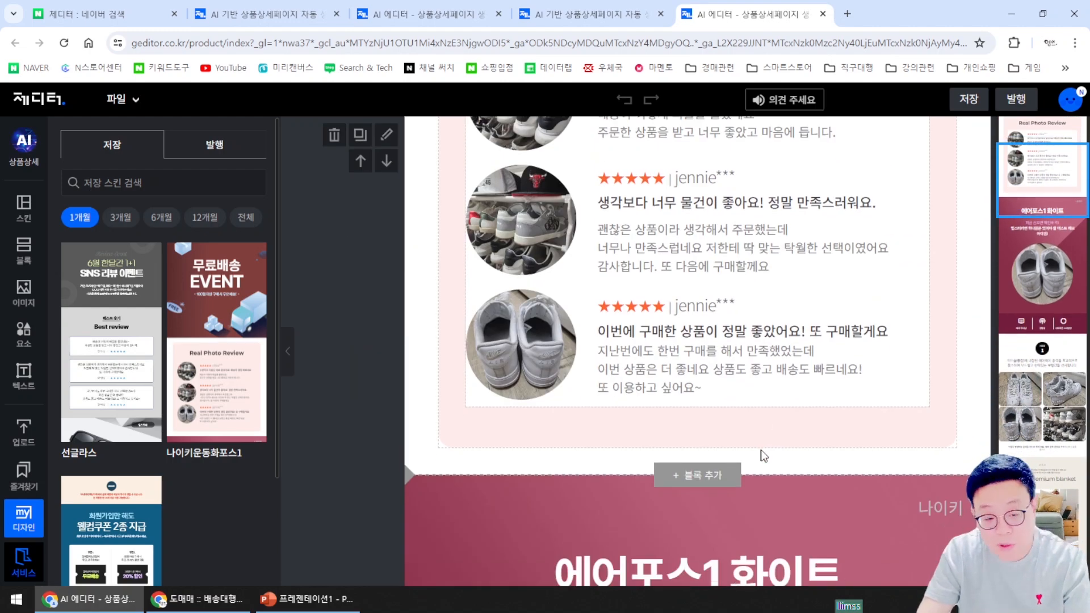
scroll(761, 457, "up", 1)
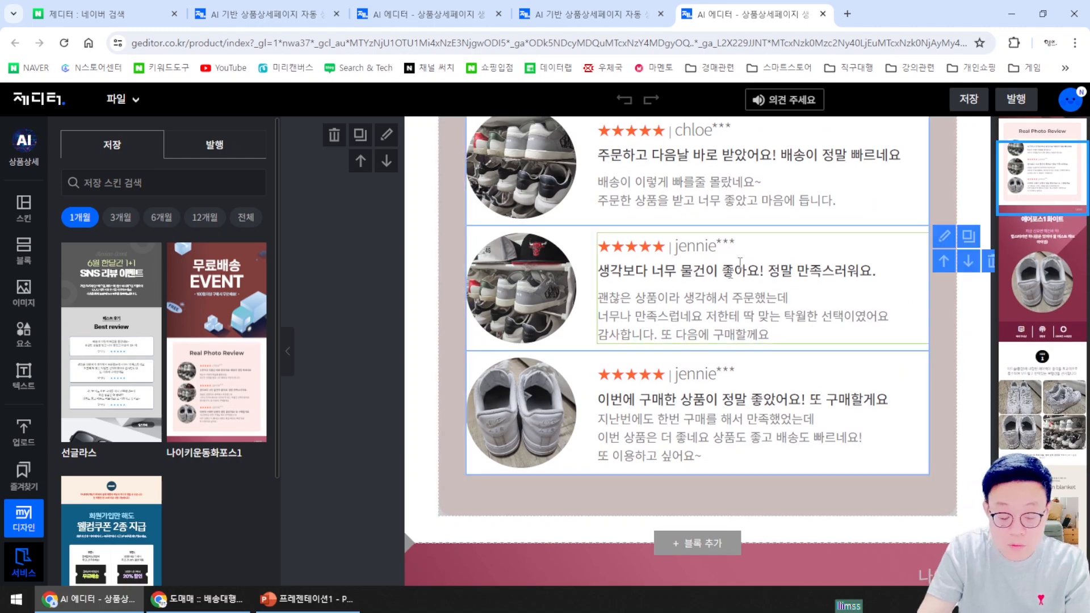
mouse_move(535, 415)
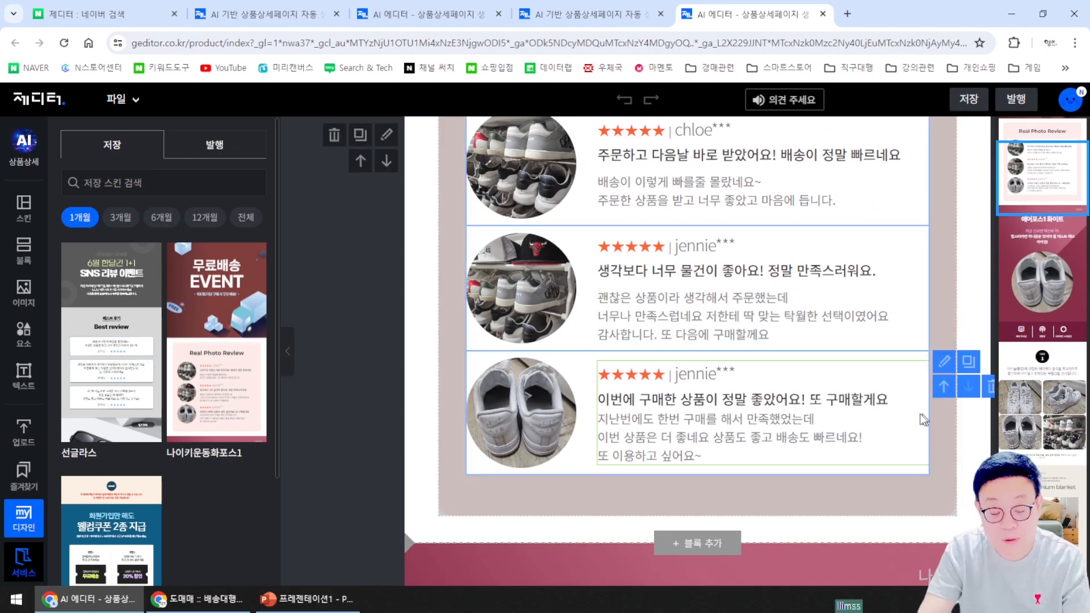
scroll(894, 397, "up", 5)
scroll(902, 416, "down", 6)
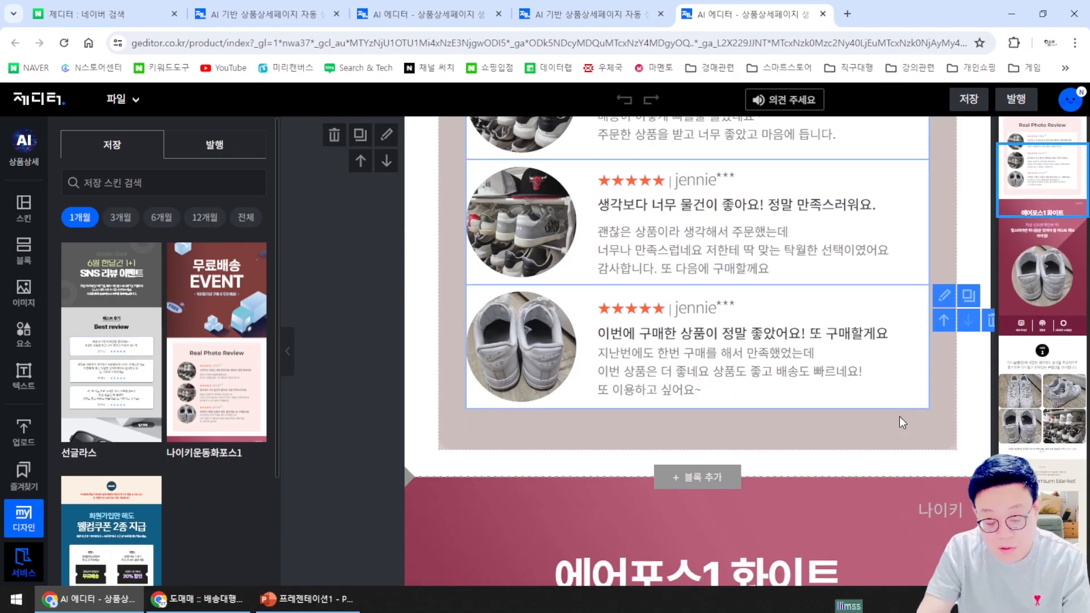
scroll(897, 425, "down", 5)
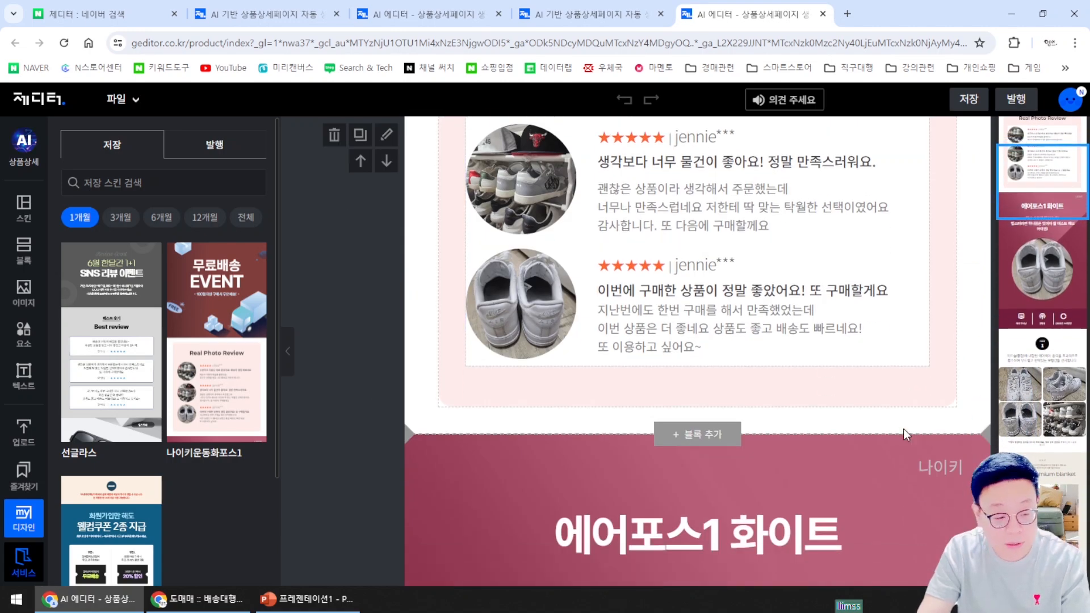
scroll(903, 431, "up", 5)
scroll(902, 435, "up", 1)
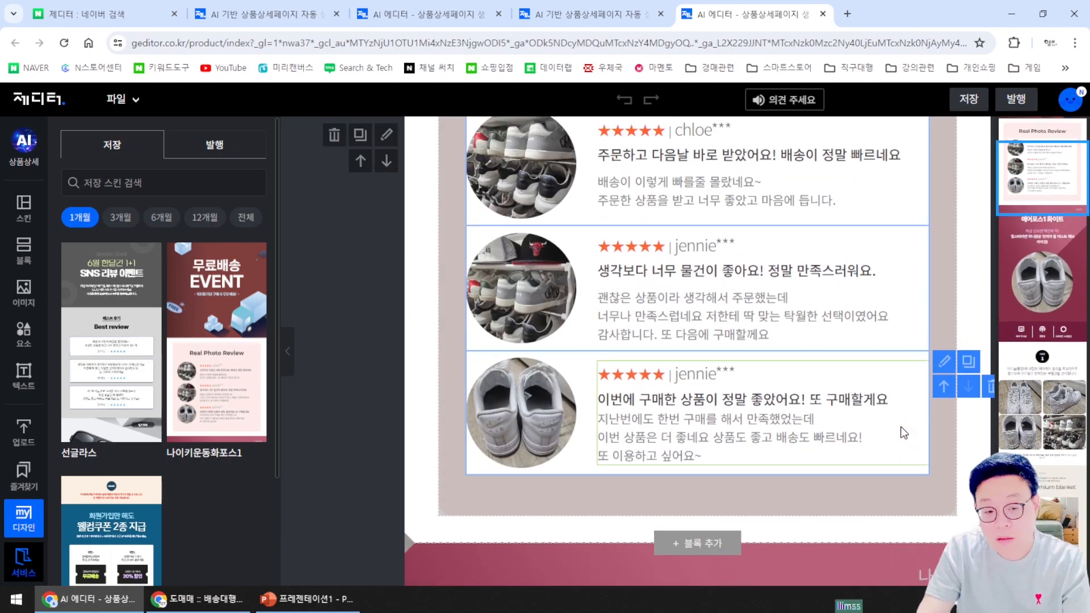
scroll(897, 420, "up", 2)
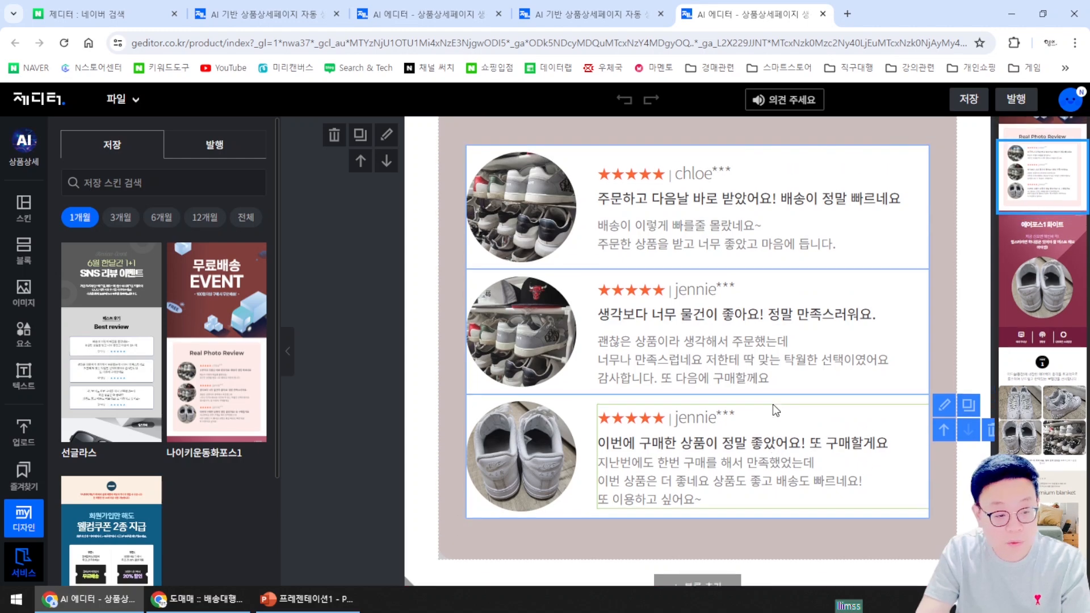
Scroll down to the '고객 만족도 조사 4.9' reviews block, then open the account menu
scroll(875, 335, "down", 10)
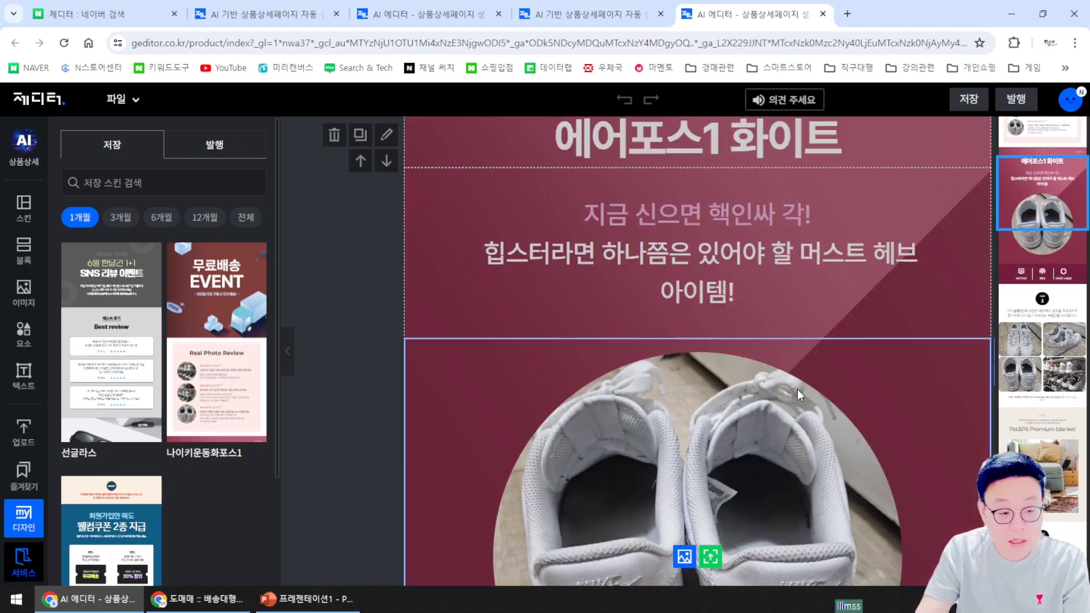
scroll(762, 284, "down", 15)
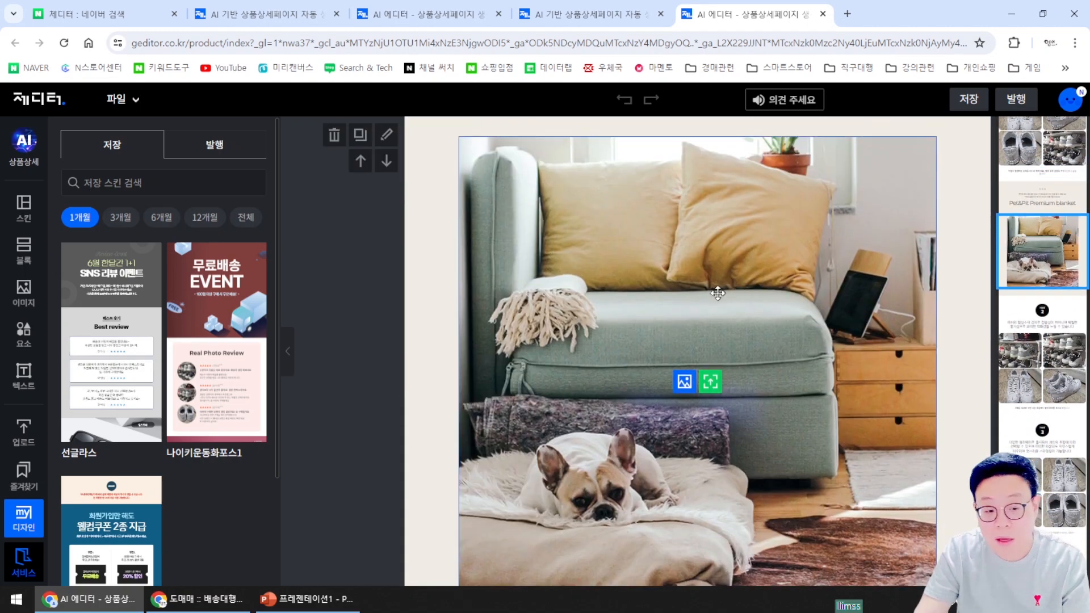
scroll(802, 253, "down", 10)
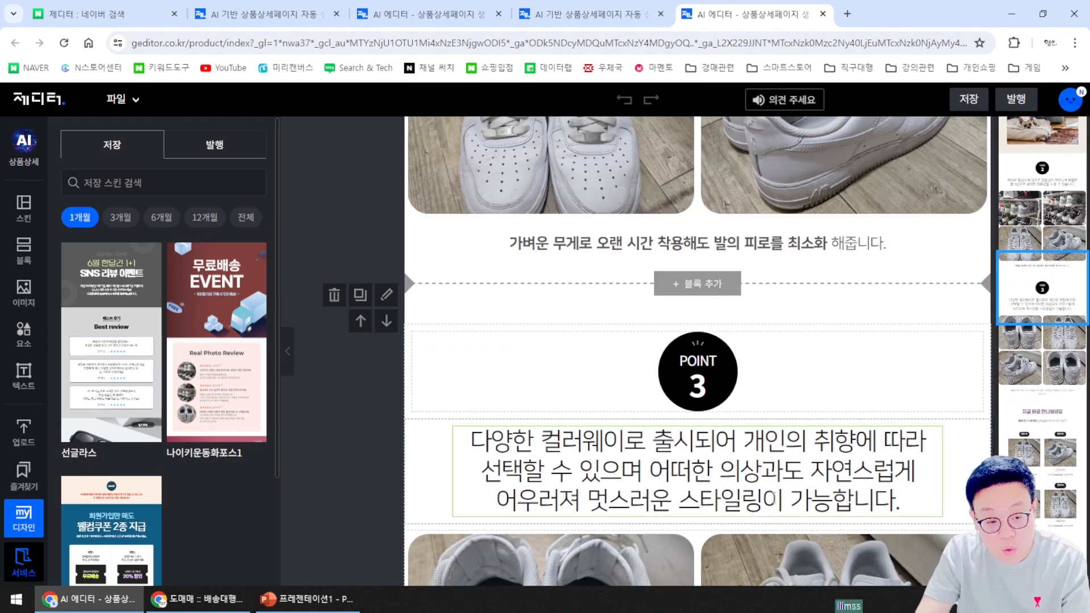
scroll(853, 406, "down", 6)
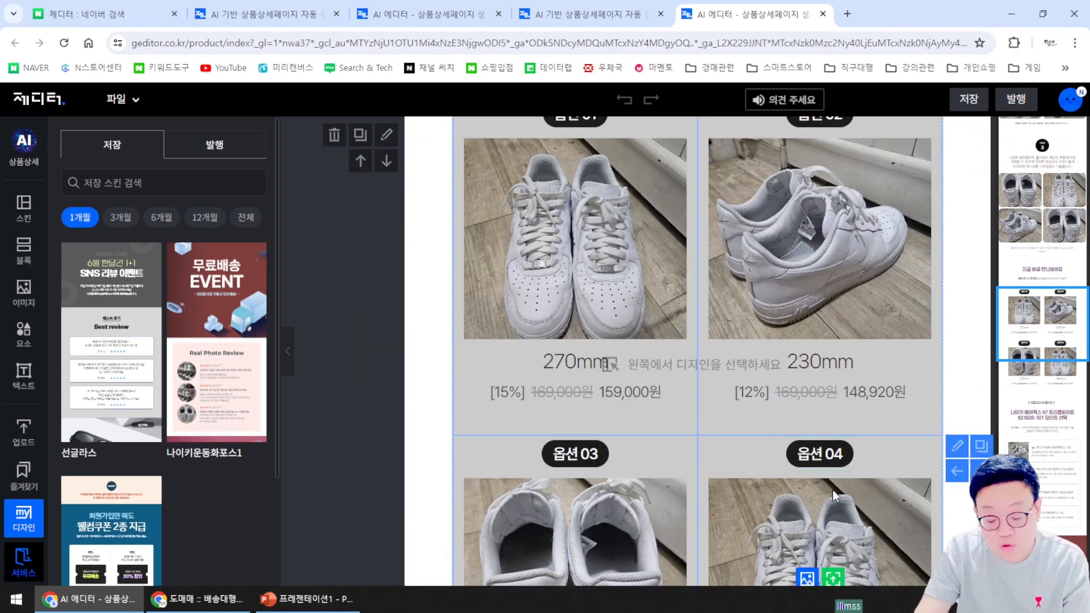
scroll(611, 360, "down", 10)
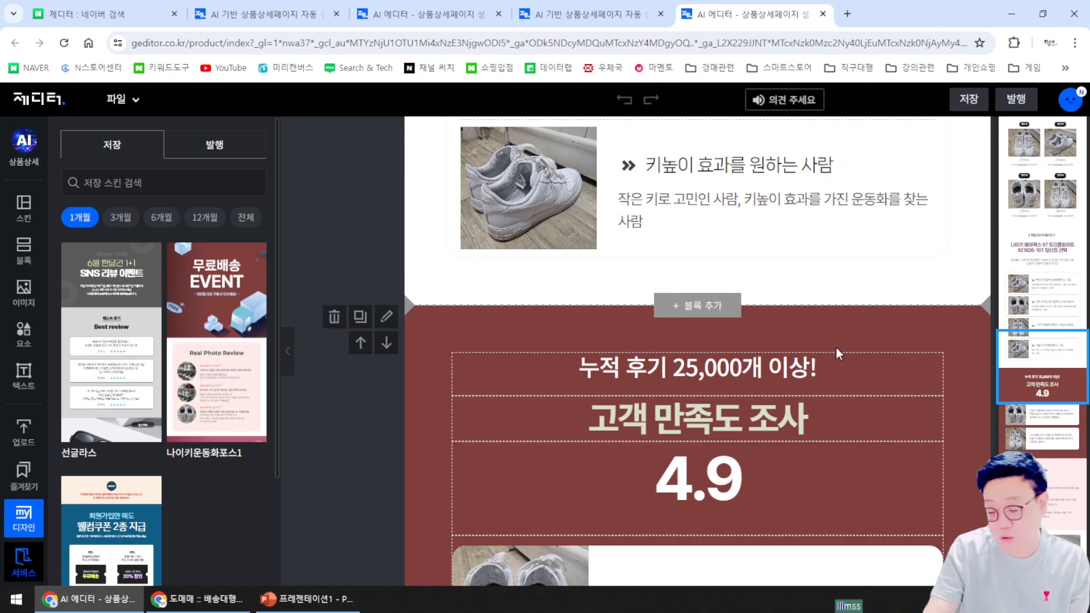
left_click(1076, 102)
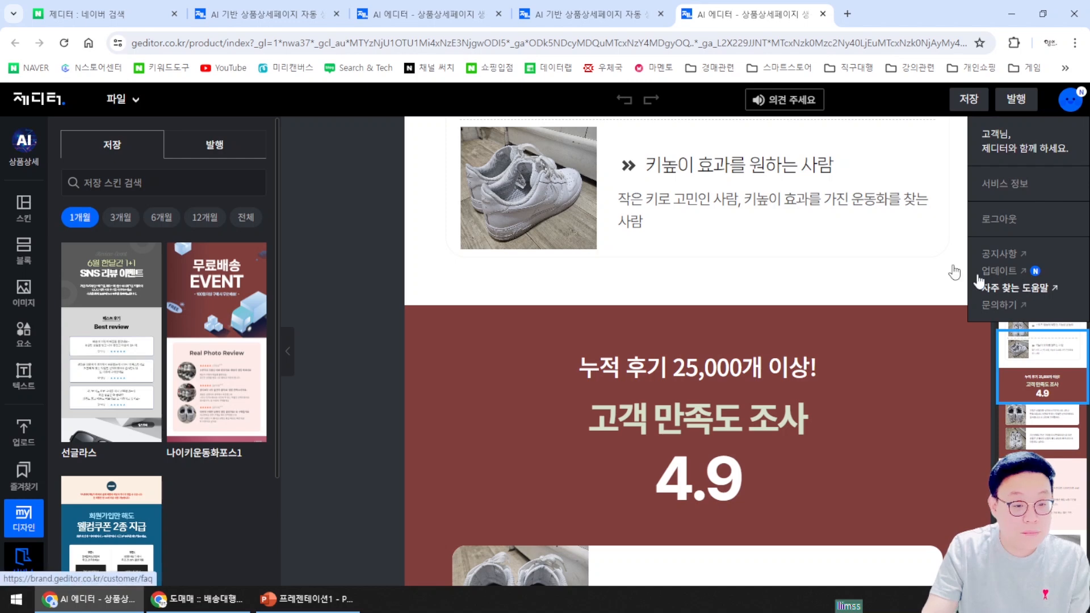
Leave the editor unsaved to check 서비스 정보 (free plan, 0MB/50MB), then open pricing from home
left_click(981, 182)
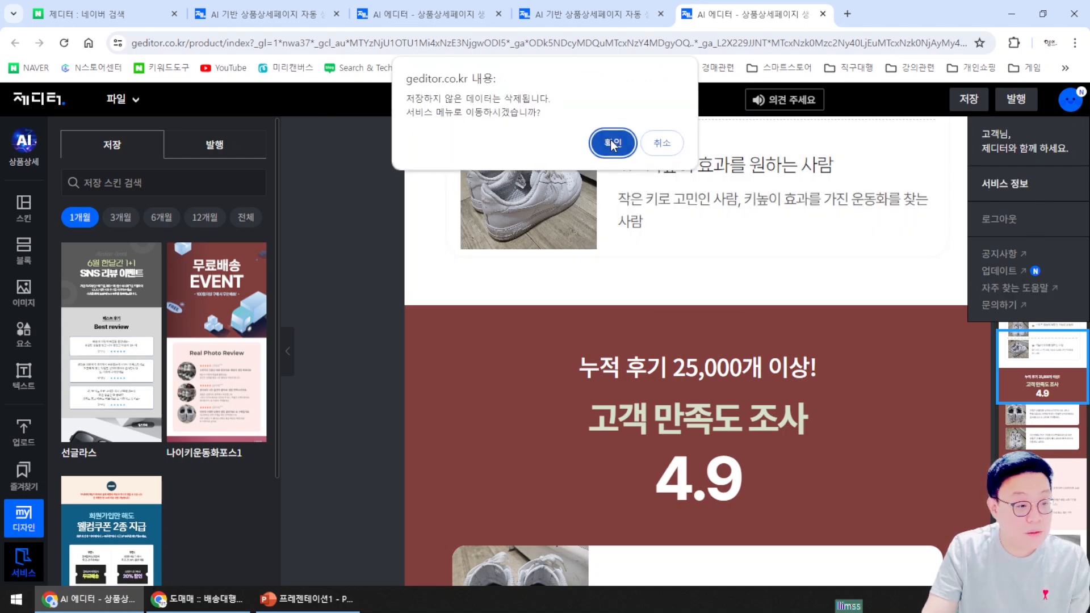
left_click(614, 143)
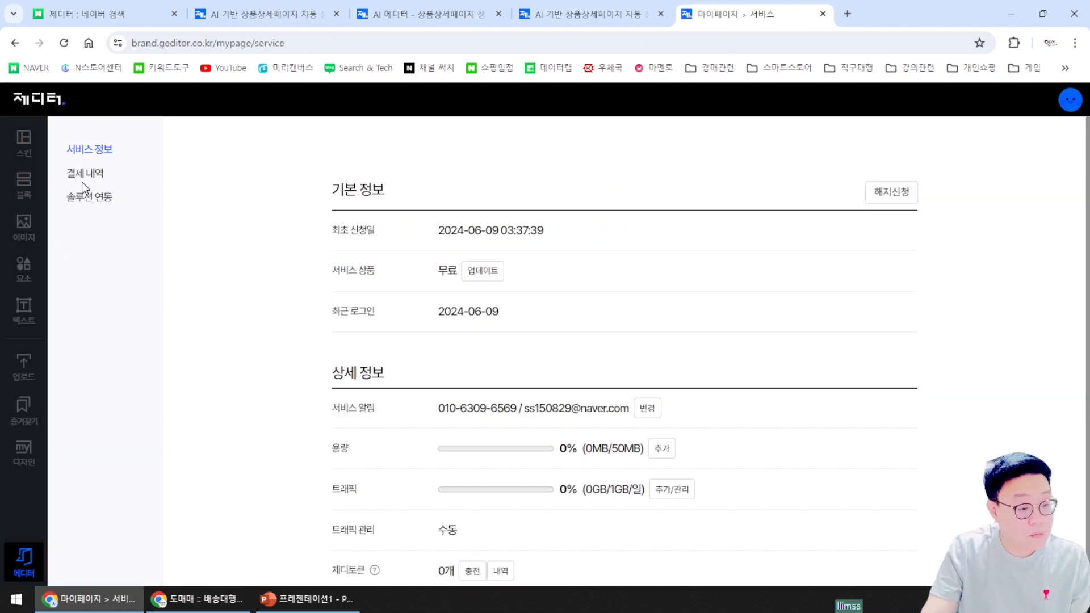
scroll(611, 340, "down", 1)
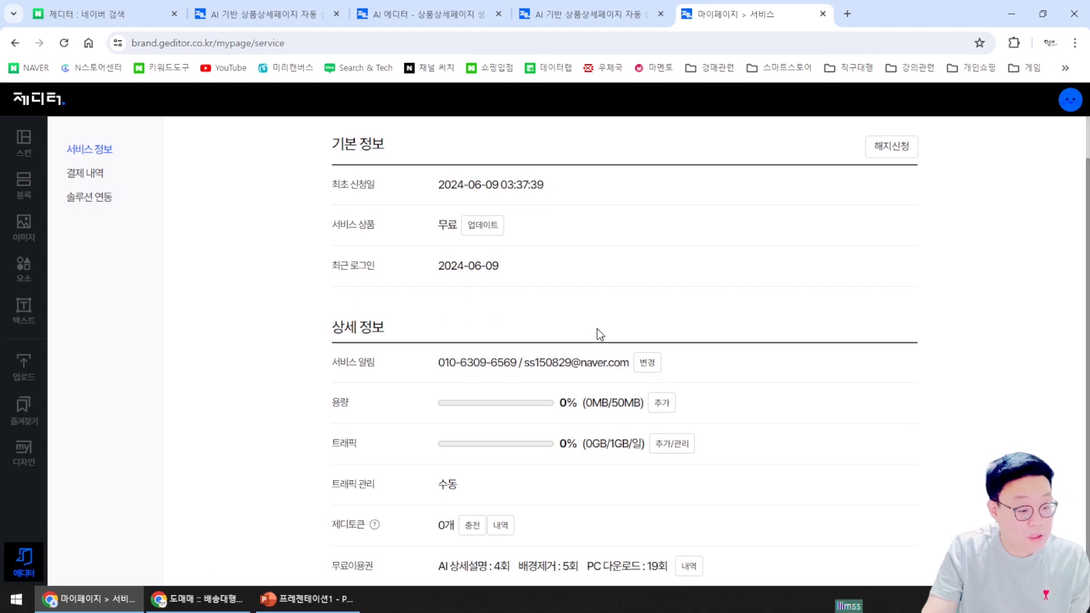
scroll(598, 333, "up", 1)
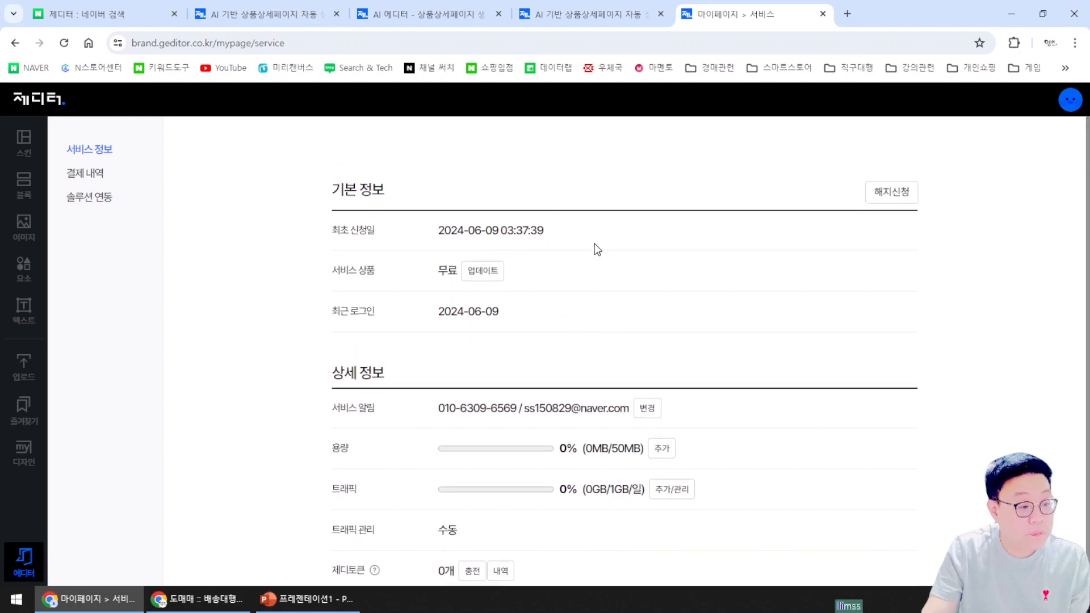
left_click(588, 10)
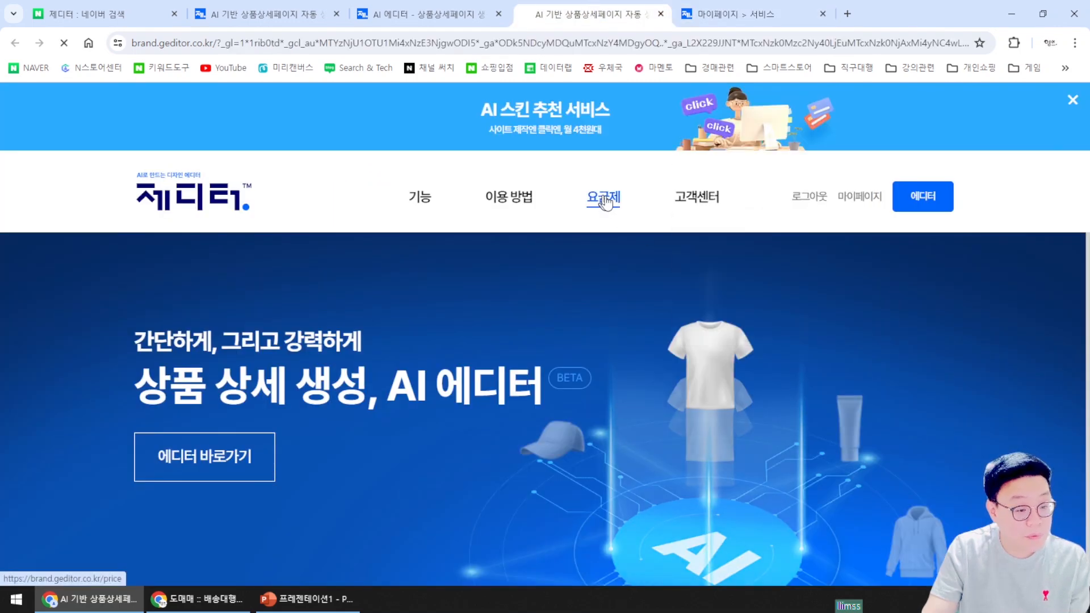
left_click(603, 196)
Highlight the 신장개업 11,000원/월 and 단골가게 33,000원 monthly prices in the pricing table
scroll(817, 415, "down", 1)
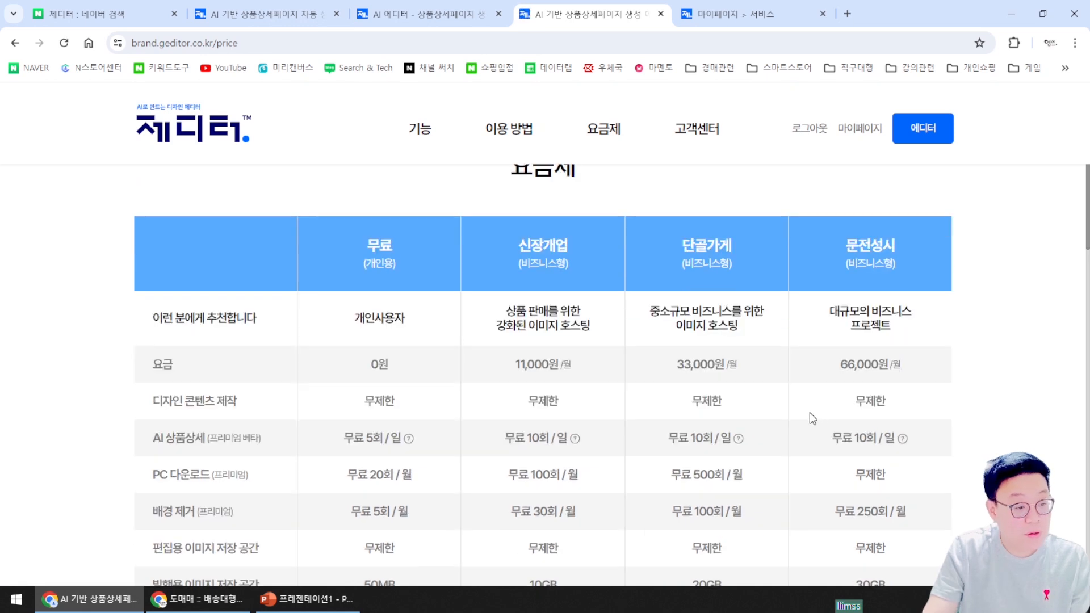
scroll(812, 419, "down", 1)
left_click_drag(514, 299, 556, 301)
scroll(570, 326, "up", 1)
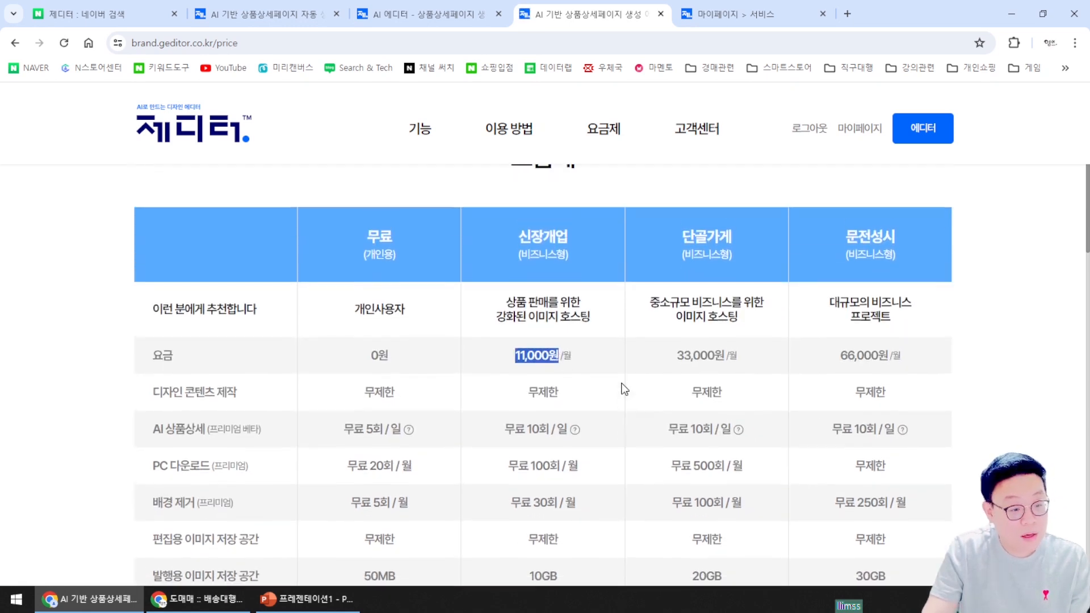
left_click_drag(676, 364, 748, 364)
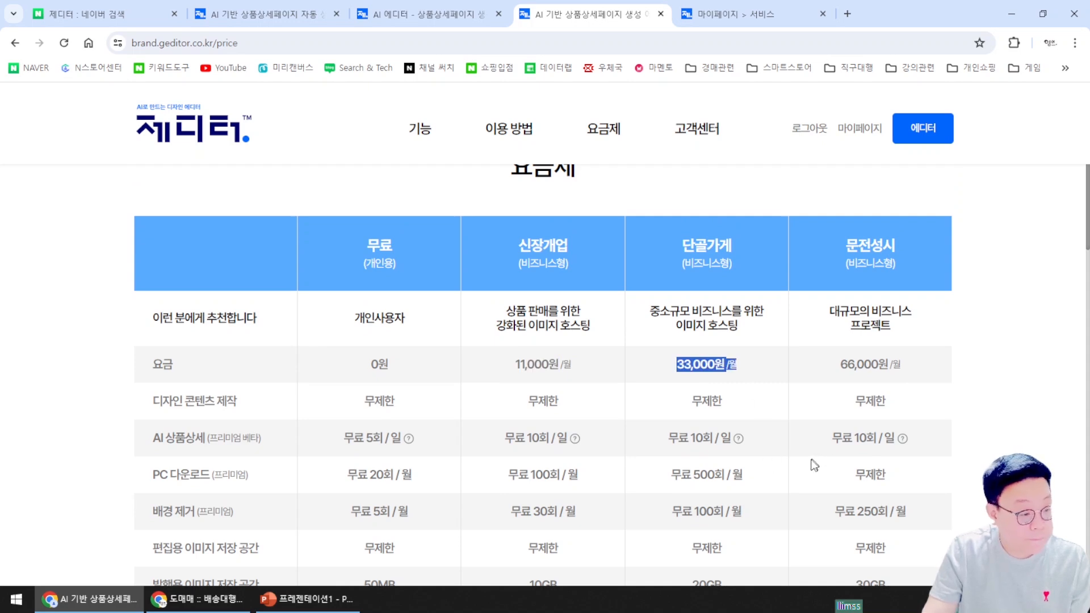
scroll(793, 470, "down", 1)
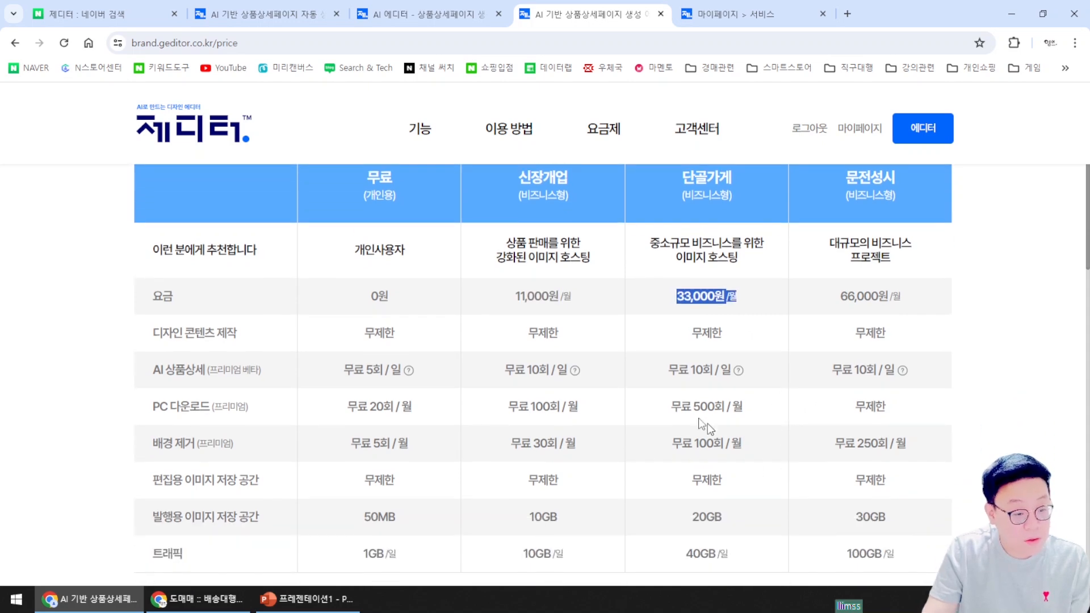
left_click_drag(515, 296, 589, 297)
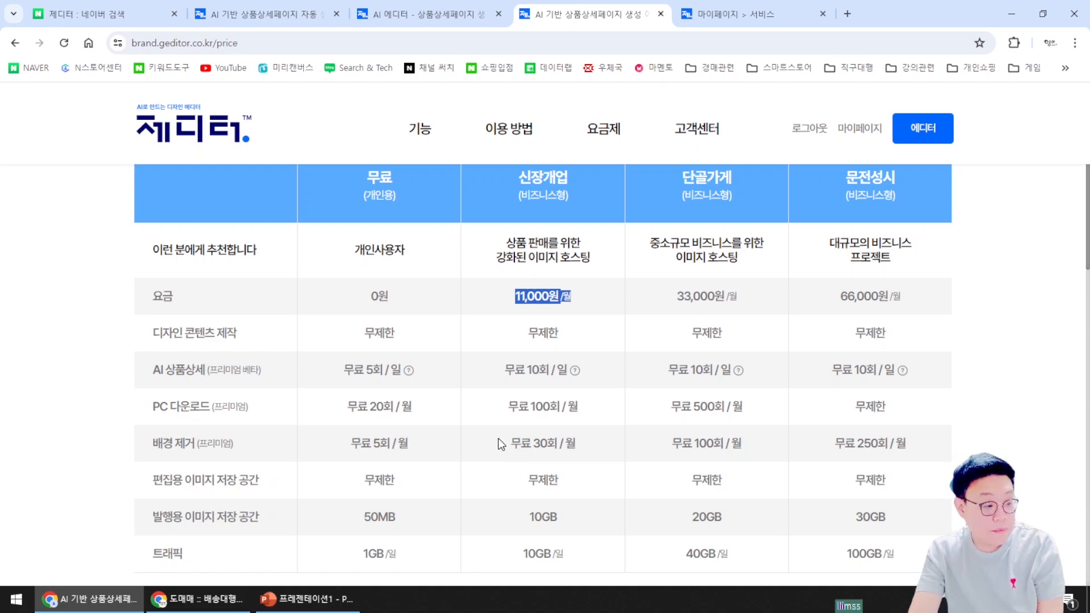
View the daily AI limit explanation and highlight the 신장개업 PC 다운로드 limit
left_click(575, 370)
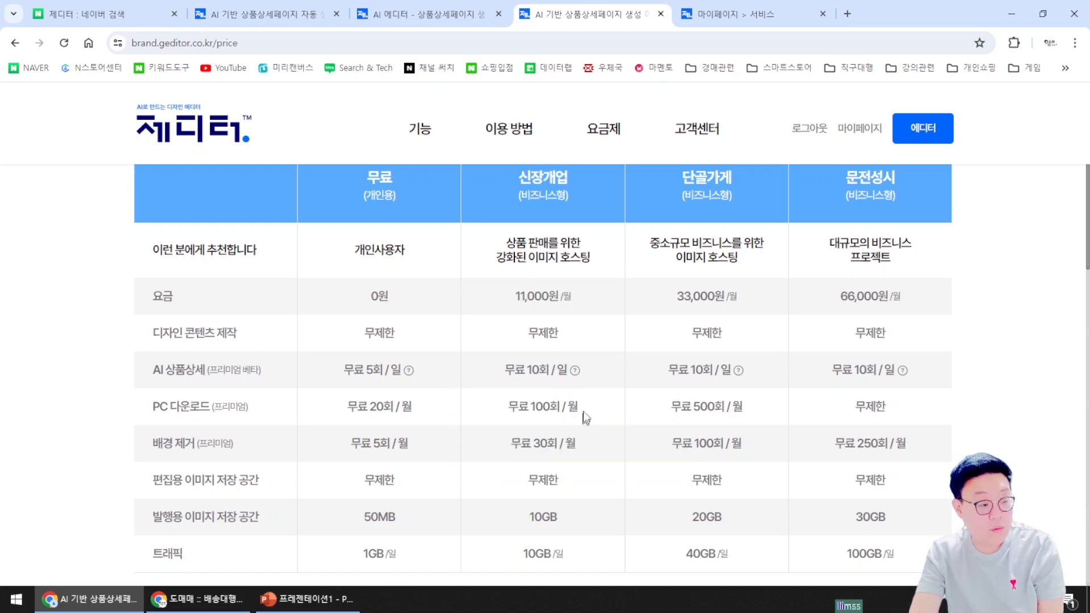
left_click_drag(592, 410, 528, 413)
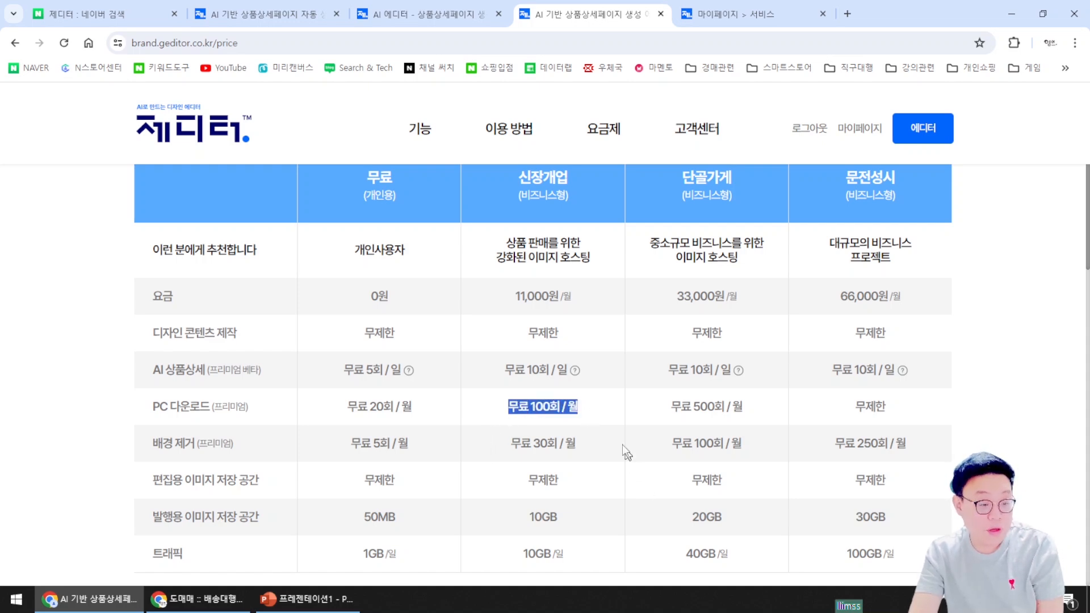
left_click(598, 414)
scroll(589, 442, "up", 1)
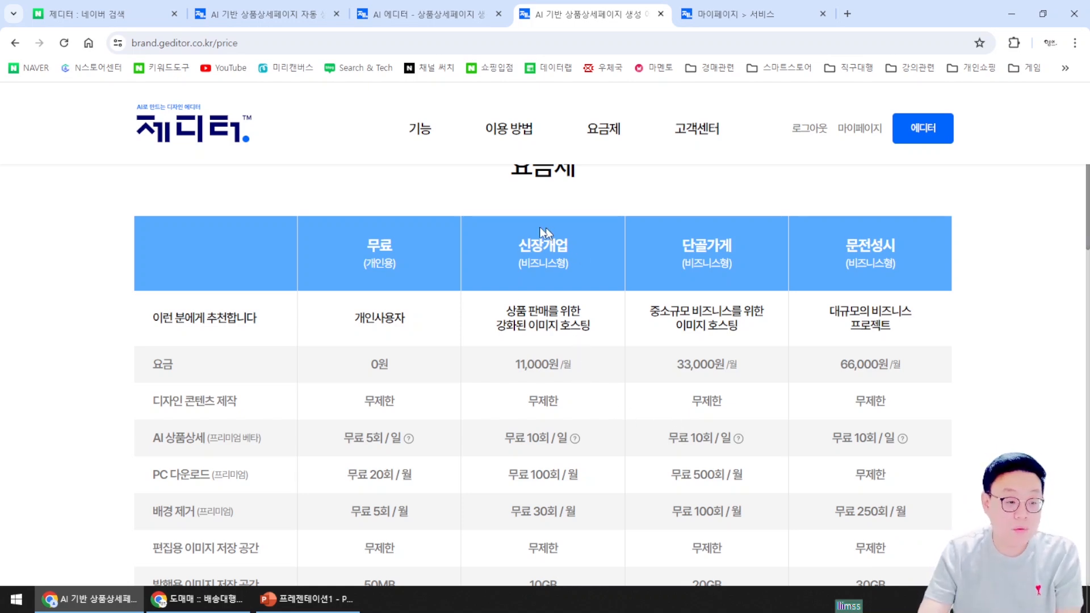
scroll(552, 398, "up", 1)
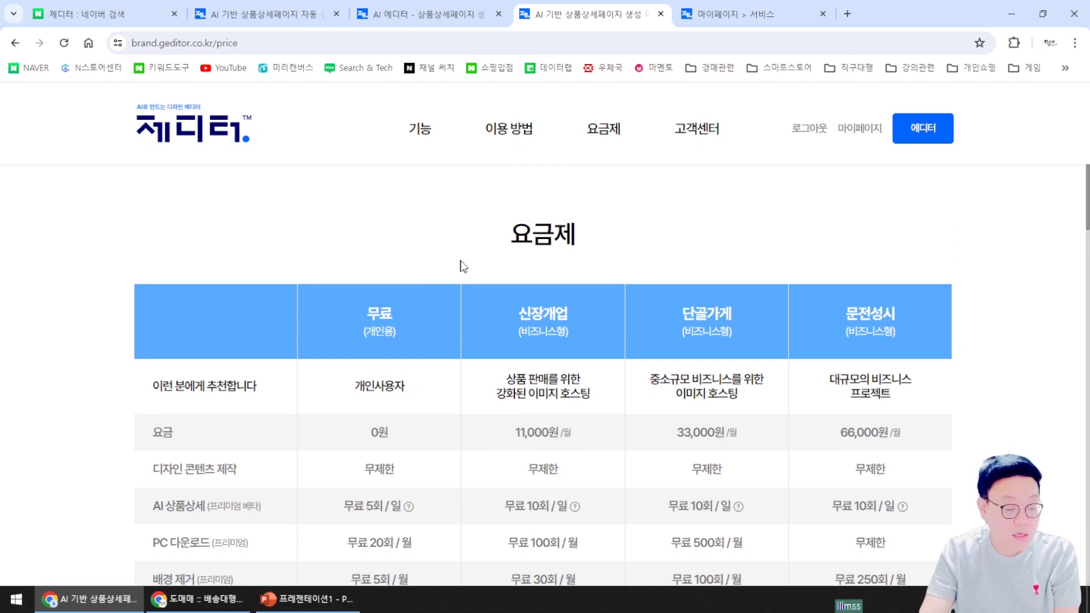
Scroll through the full 요금제 table and features section, then return home via the 제디터 logo
scroll(311, 460, "down", 3)
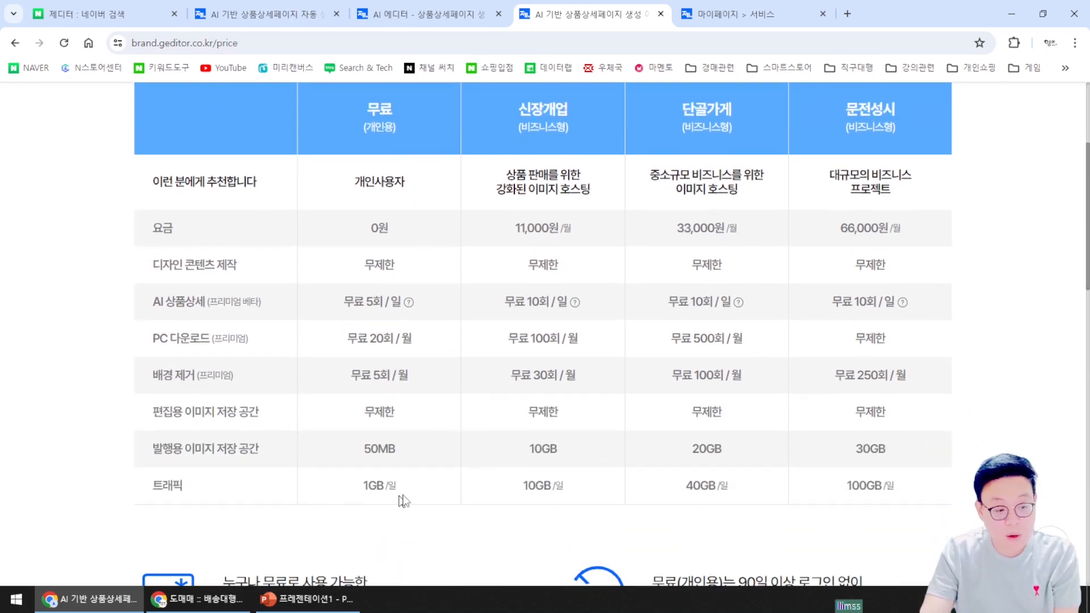
scroll(404, 500, "up", 3)
scroll(401, 323, "down", 4)
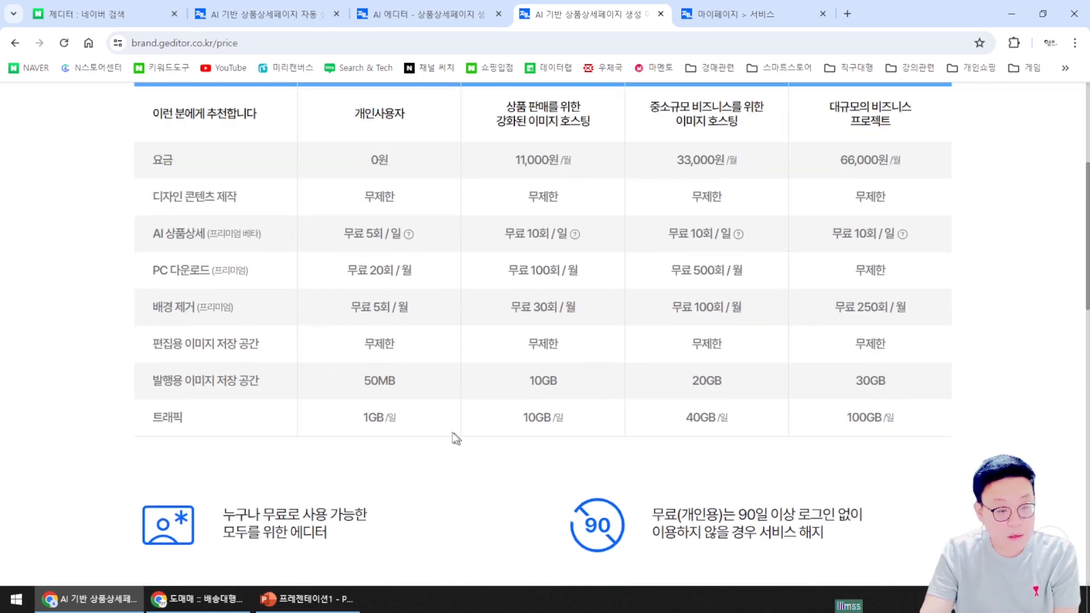
scroll(454, 438, "down", 4)
scroll(442, 437, "up", 6)
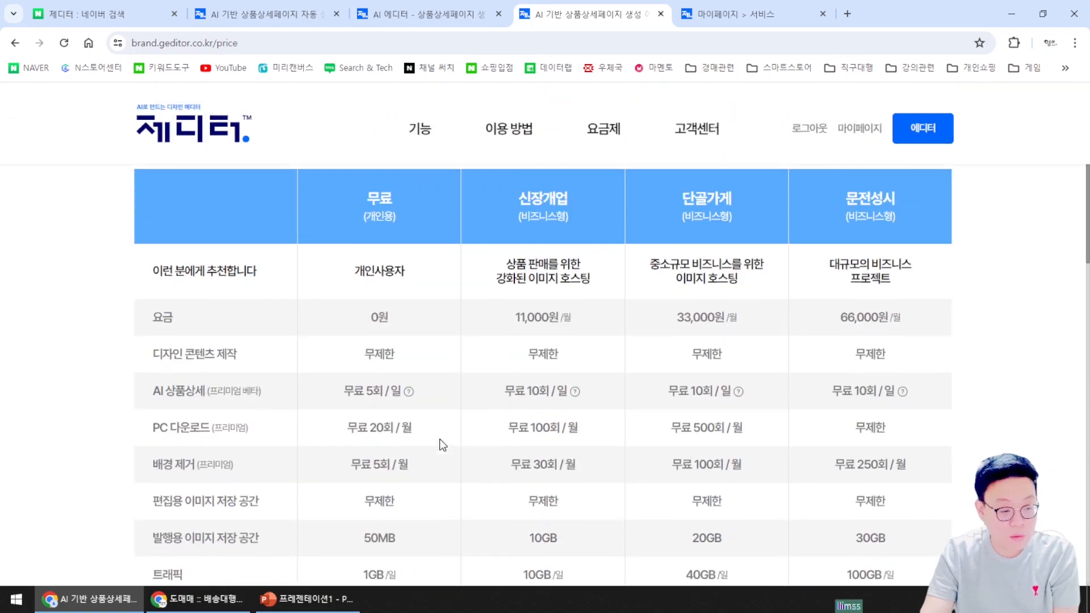
scroll(441, 442, "up", 2)
scroll(448, 337, "down", 3)
scroll(446, 383, "up", 3)
scroll(446, 386, "down", 5)
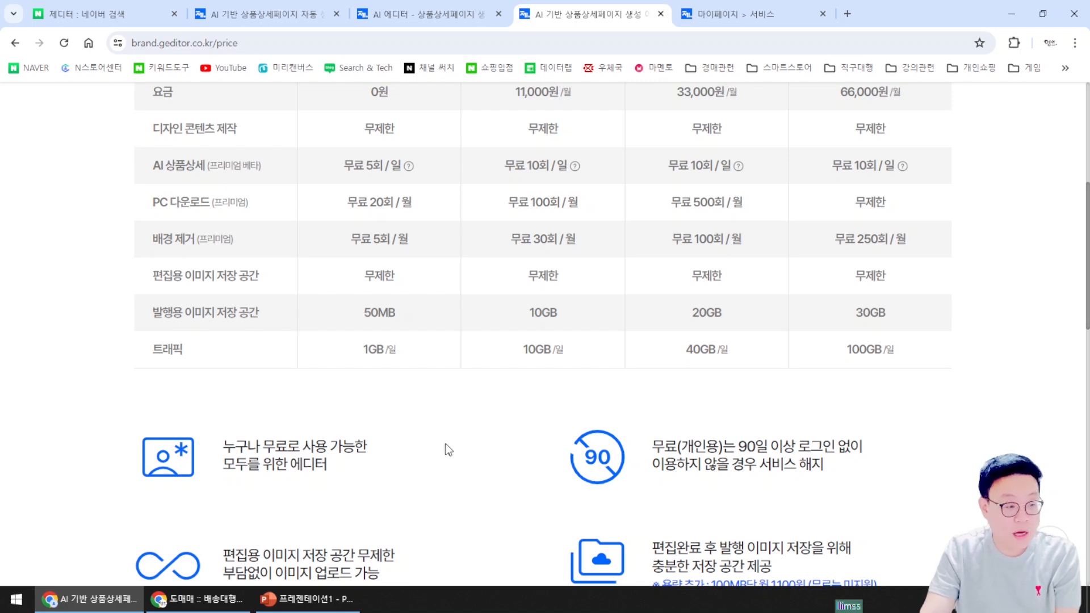
scroll(445, 445, "up", 3)
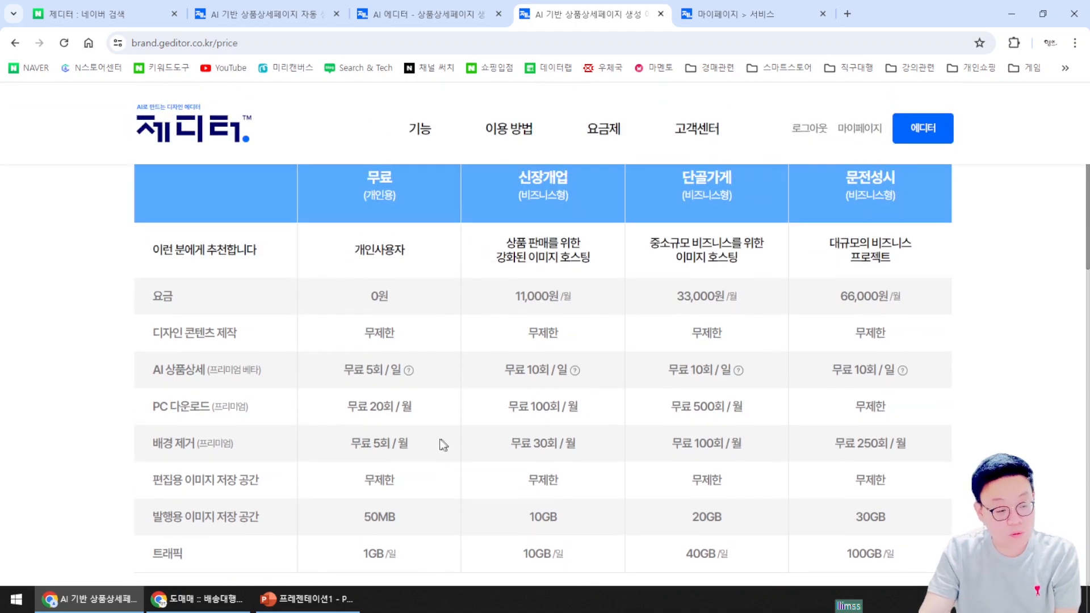
scroll(437, 446, "up", 2)
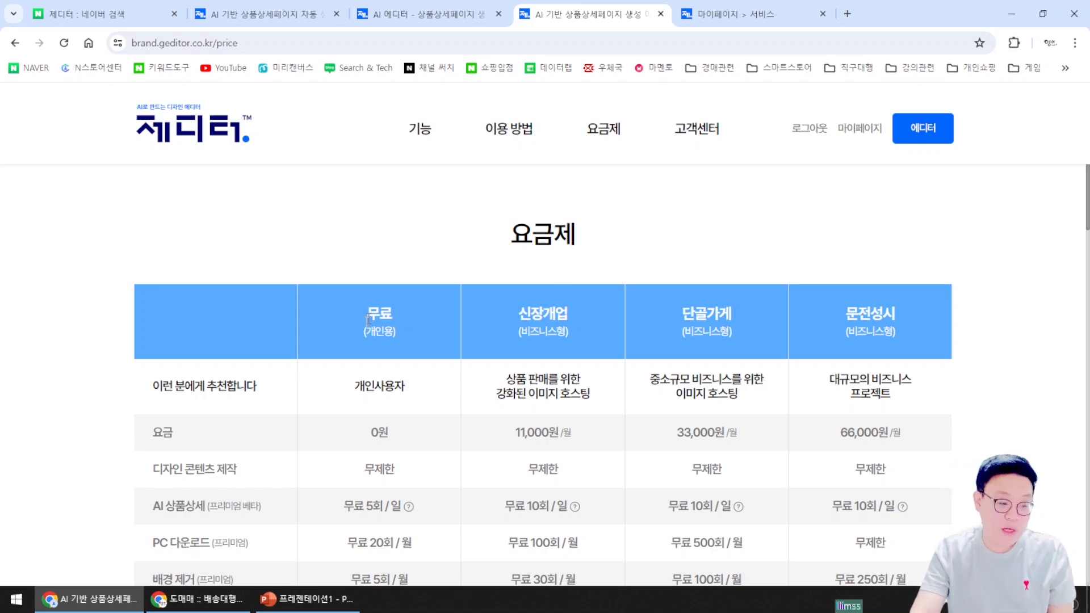
scroll(343, 493, "down", 1)
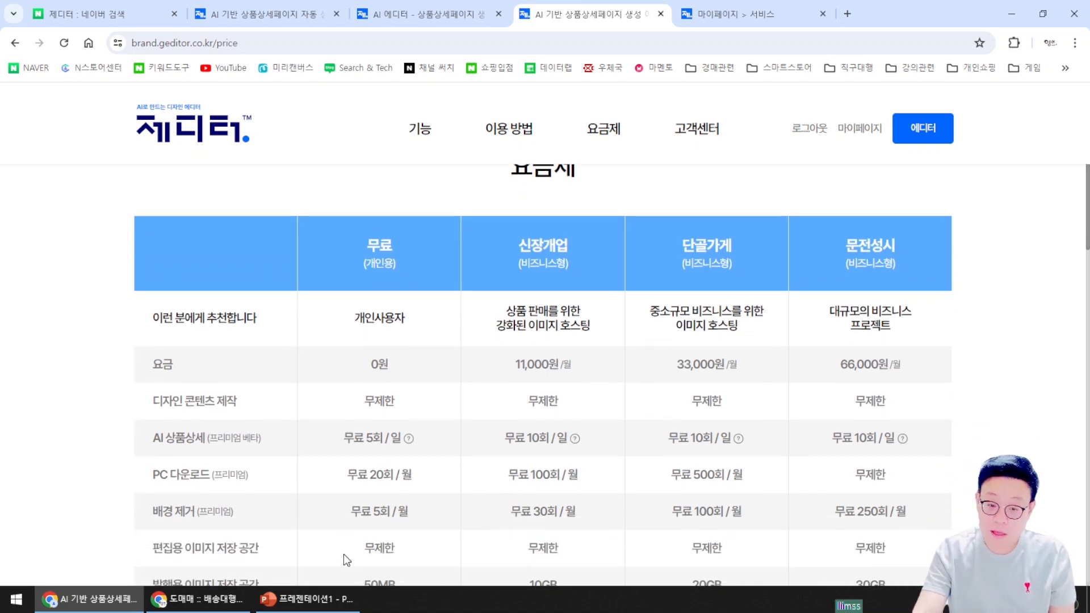
scroll(486, 477, "up", 1)
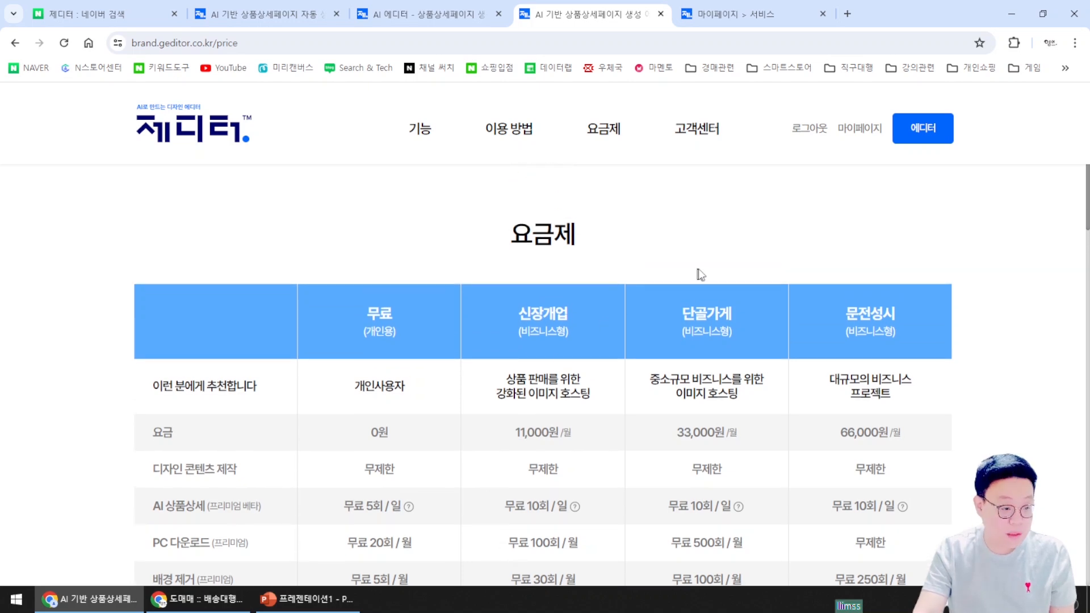
left_click(194, 119)
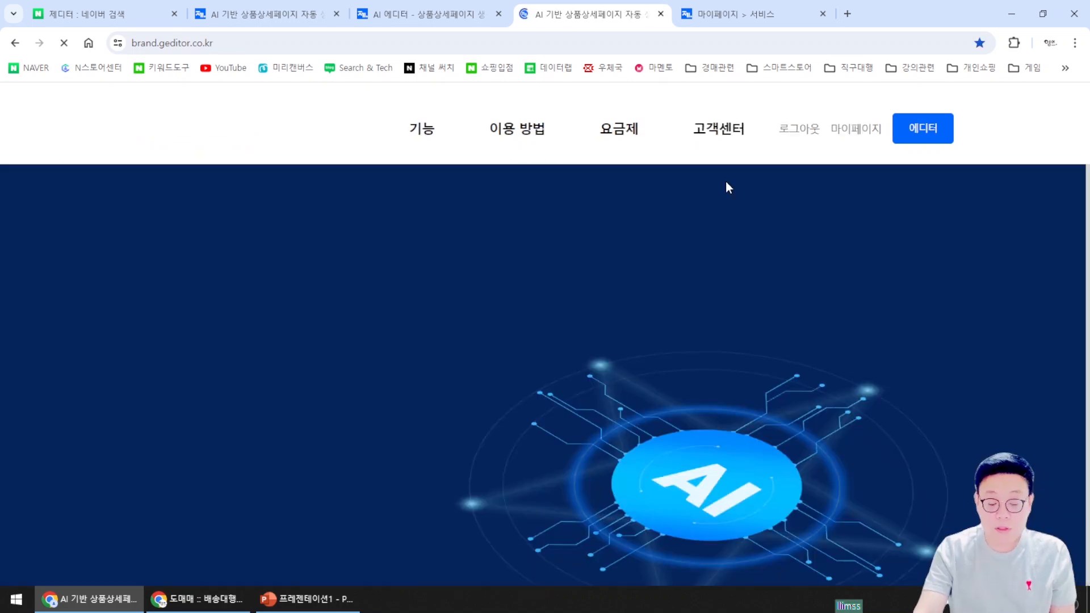